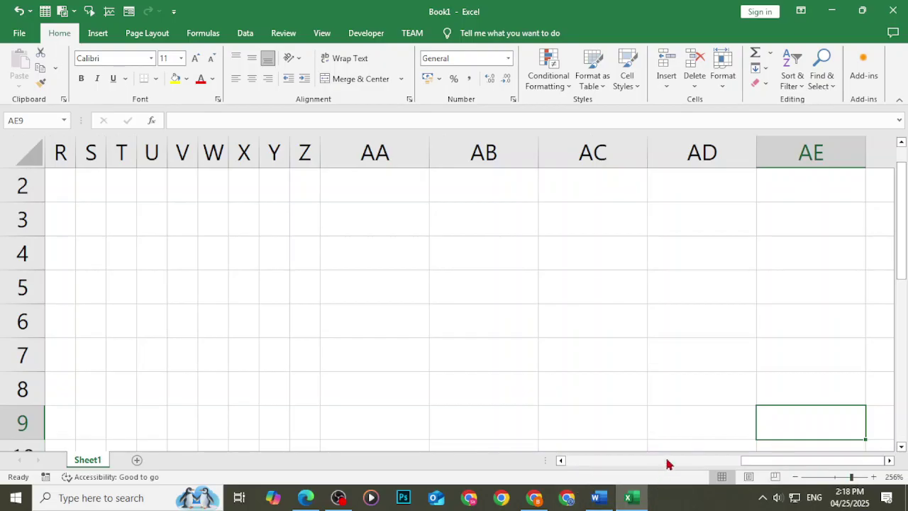
Merge and center the Score heading across cells C1:Z1.
left_click_drag(770, 461, 210, 192)
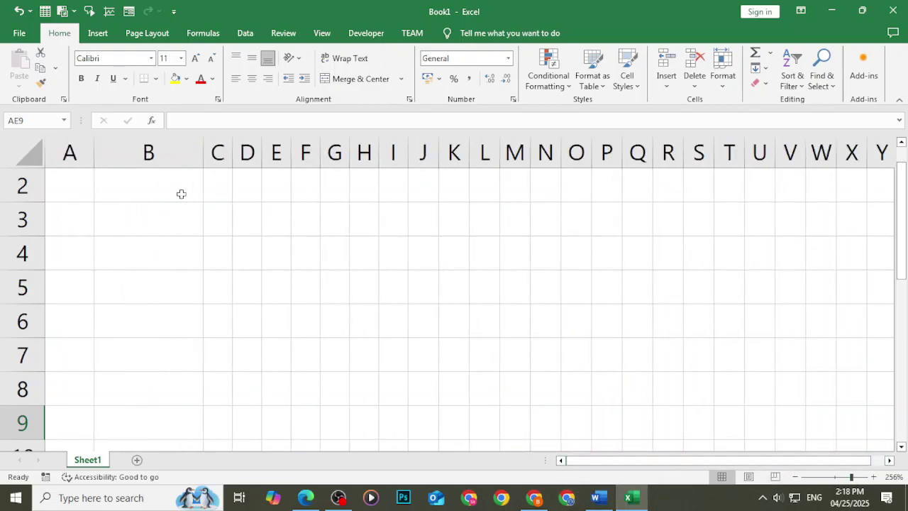
scroll(533, 424, "up", 1)
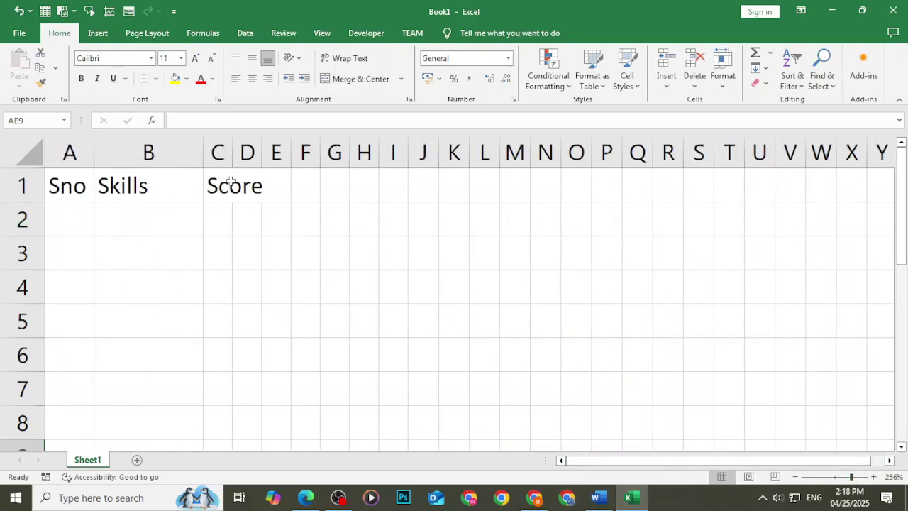
mouse_move(230, 183)
left_mouse_down()
mouse_move(802, 202)
mouse_move(855, 188)
mouse_move(424, 168)
mouse_move(4, 171)
mouse_move(234, 180)
left_mouse_up()
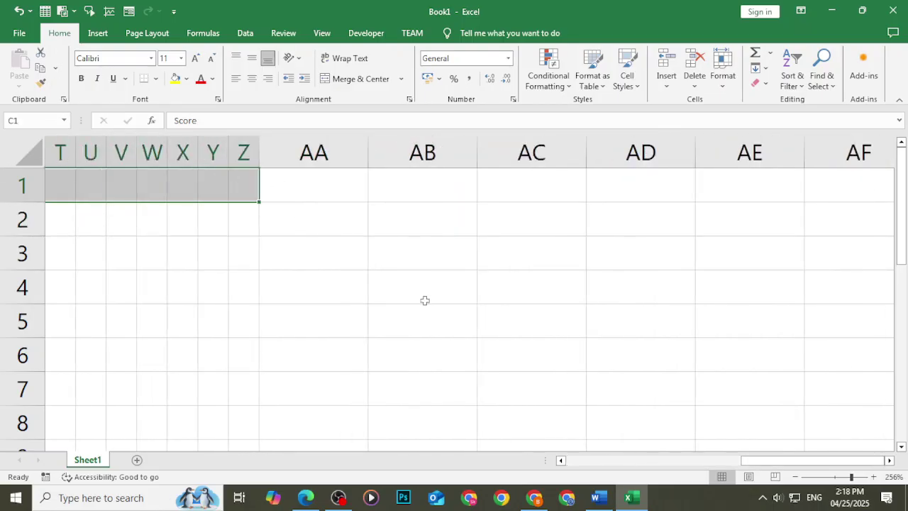
left_click_drag(847, 468, 542, 452)
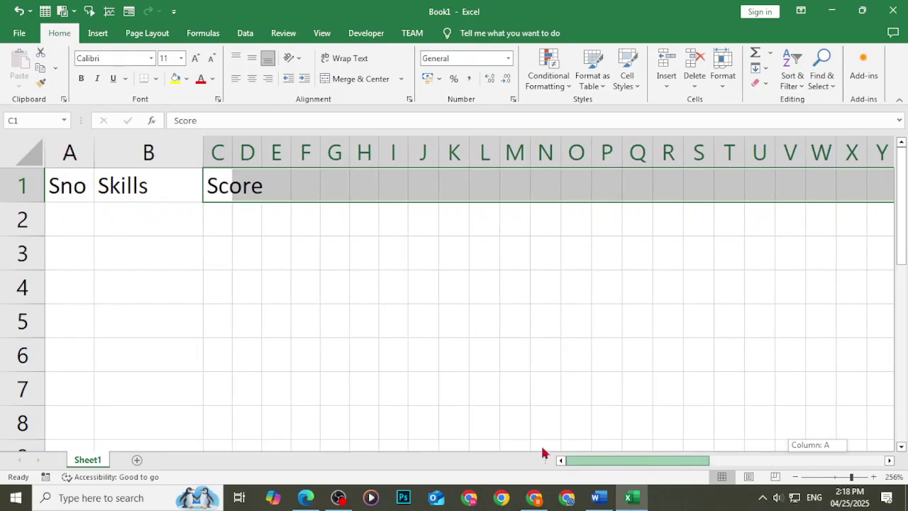
left_click(353, 81)
left_click(570, 358)
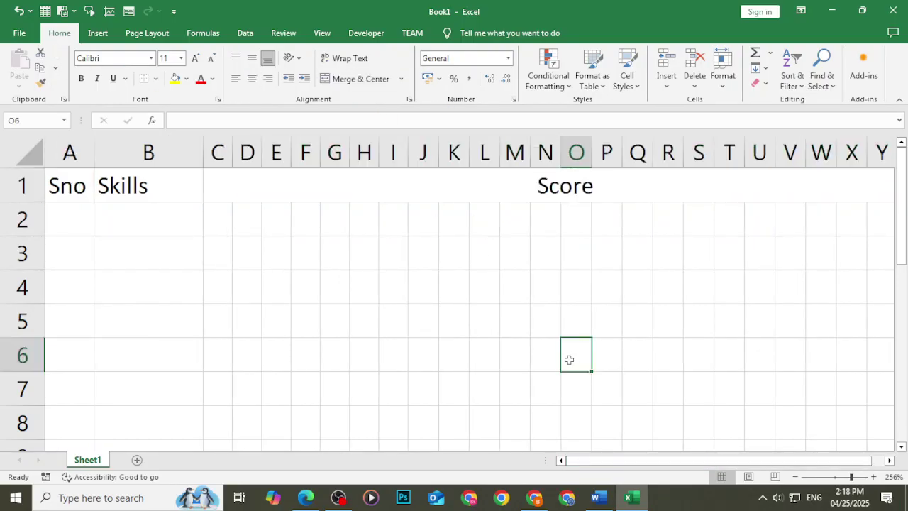
Fill the heading row containing Sno, Skills and Score with yellow.
left_click(39, 183)
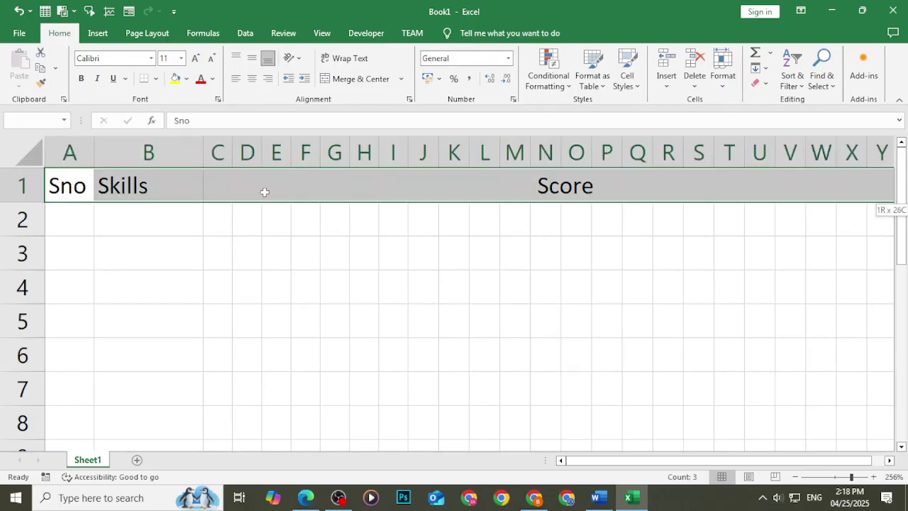
left_click(175, 78)
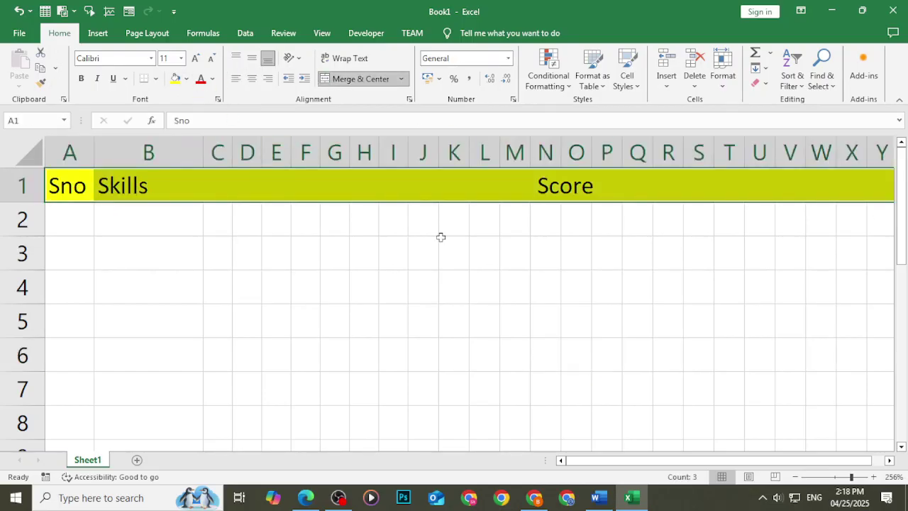
left_click(453, 253)
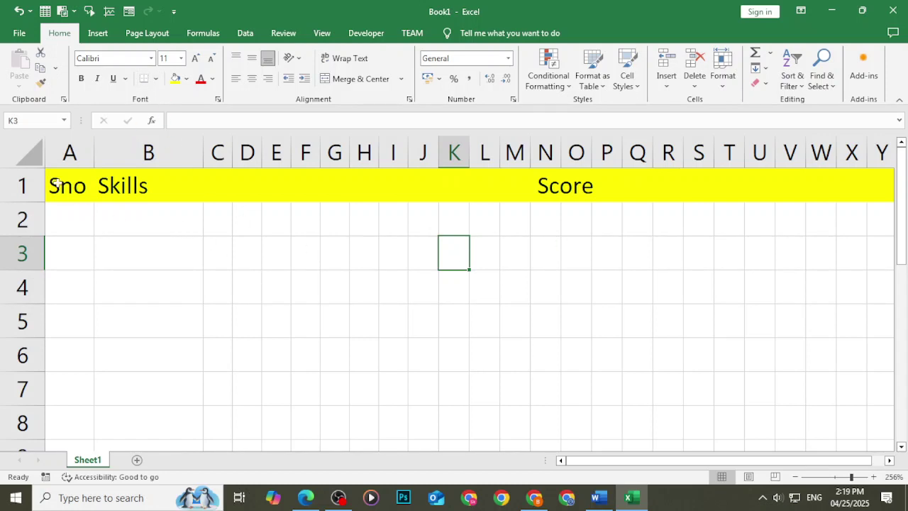
Apply All Borders to the table area from the heading row down to row 13, across columns A to Z.
left_click_drag(57, 183, 750, 413)
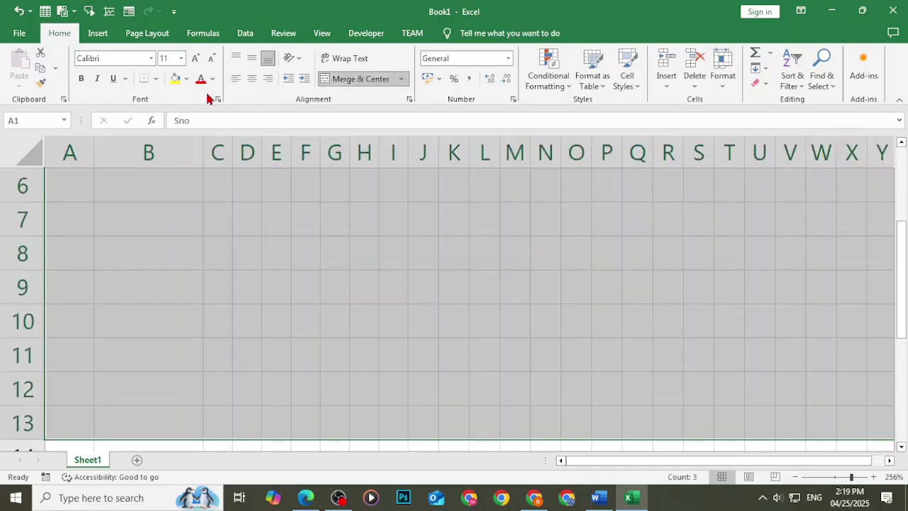
left_click(155, 78)
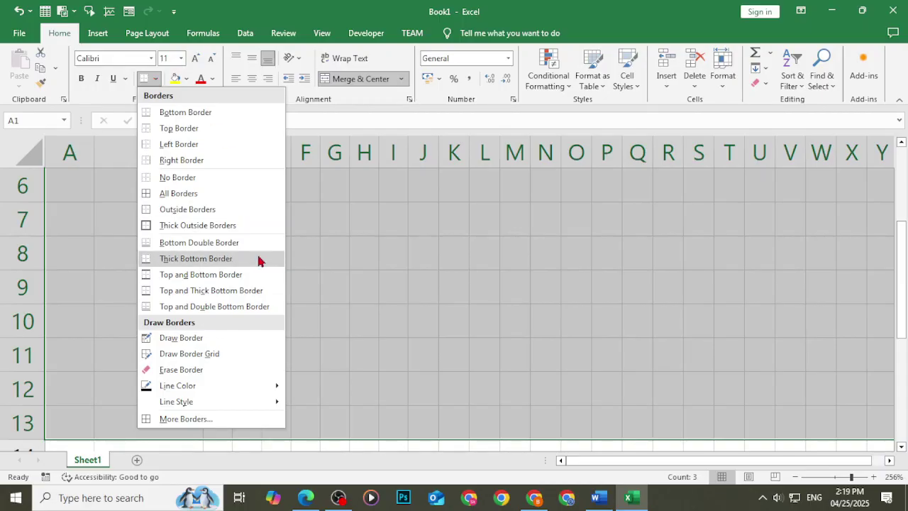
left_click(256, 244)
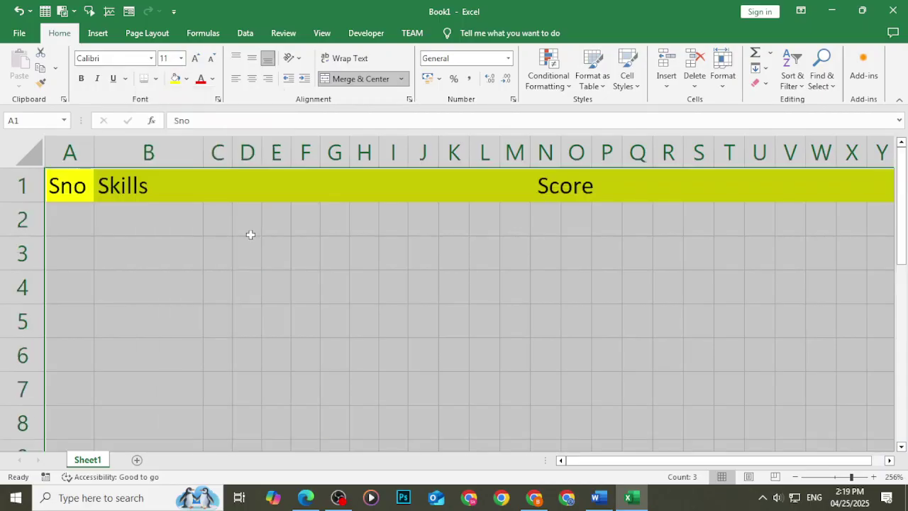
left_click(155, 79)
left_click(199, 193)
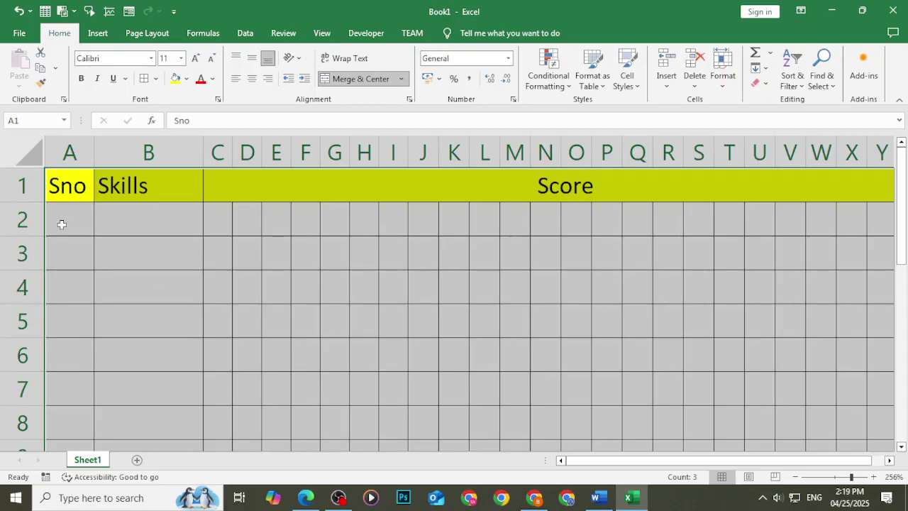
Widen the Skills column and narrow the Sno column.
left_click(73, 210)
left_click_drag(203, 150, 244, 160)
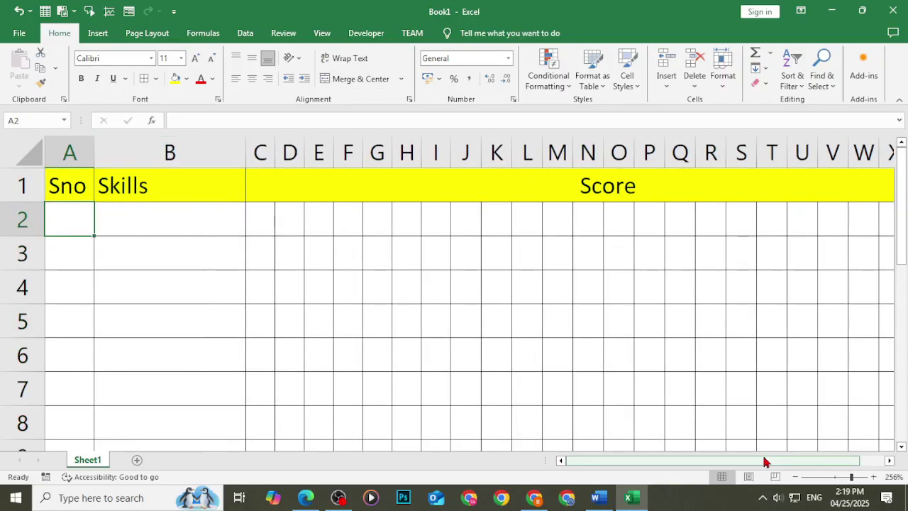
left_click_drag(764, 460, 234, 395)
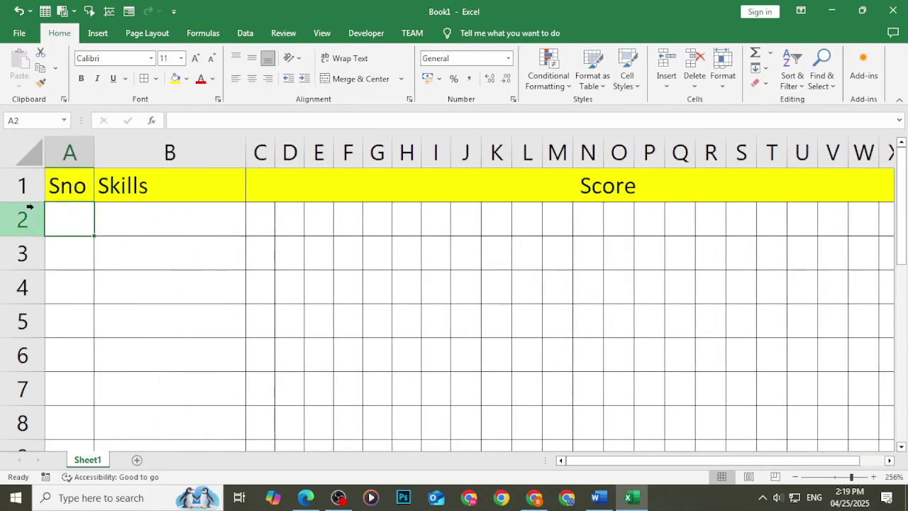
left_click_drag(93, 158, 81, 162)
Enter serial number 1 and the skill "Color Selection" in row 2, and widen the Skills column to fit the text.
type("1")
key("Tab")
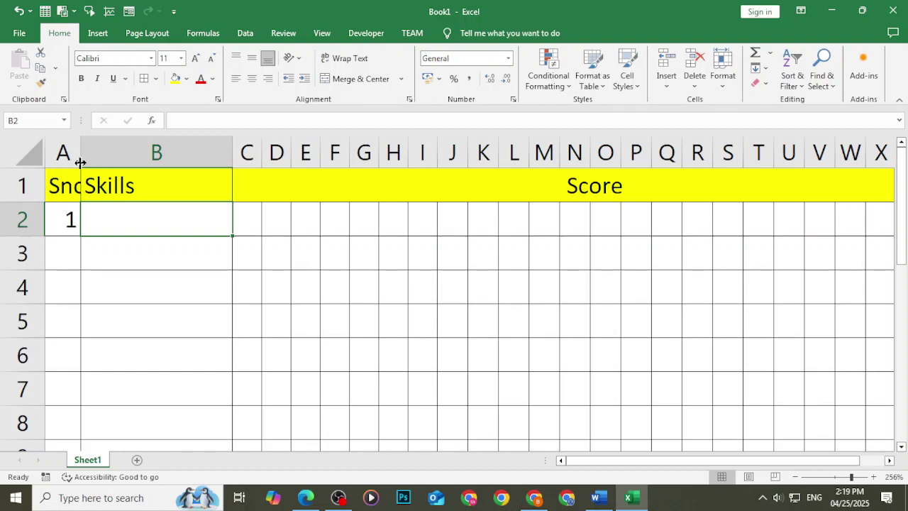
type("Color")
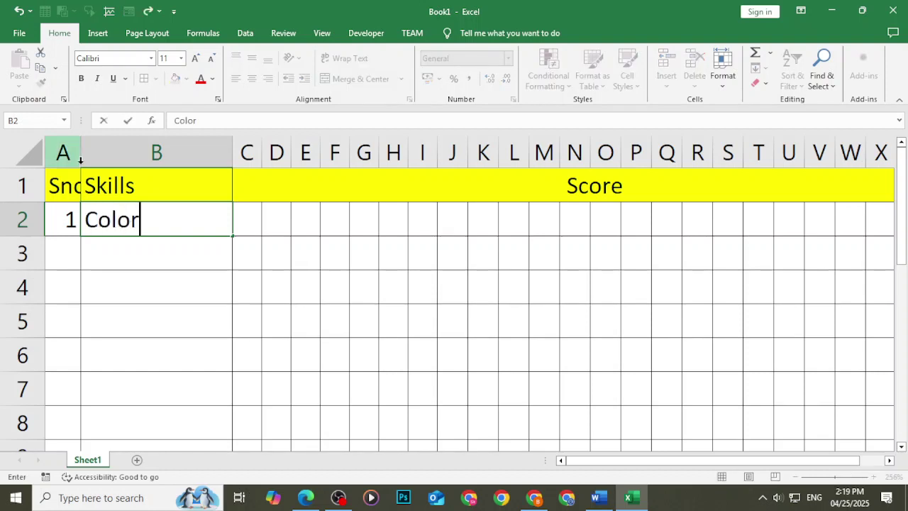
type(" Select")
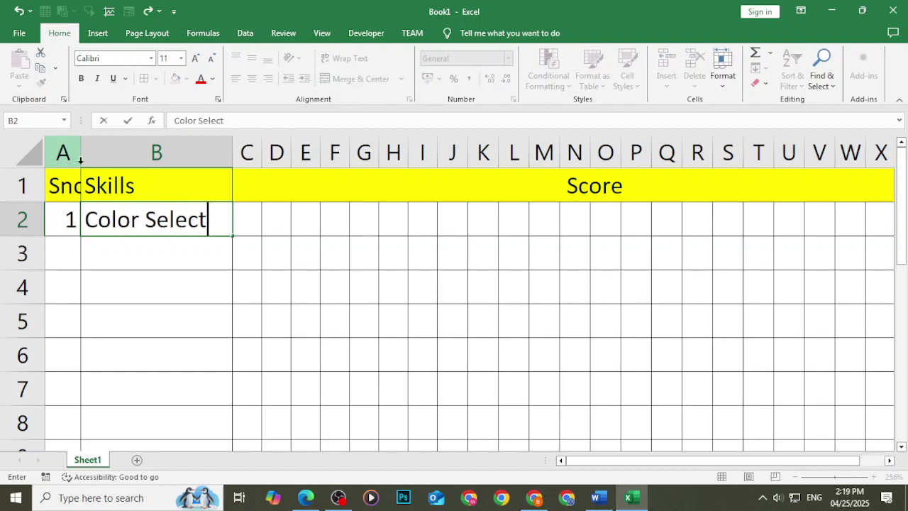
type("ion")
key("Tab")
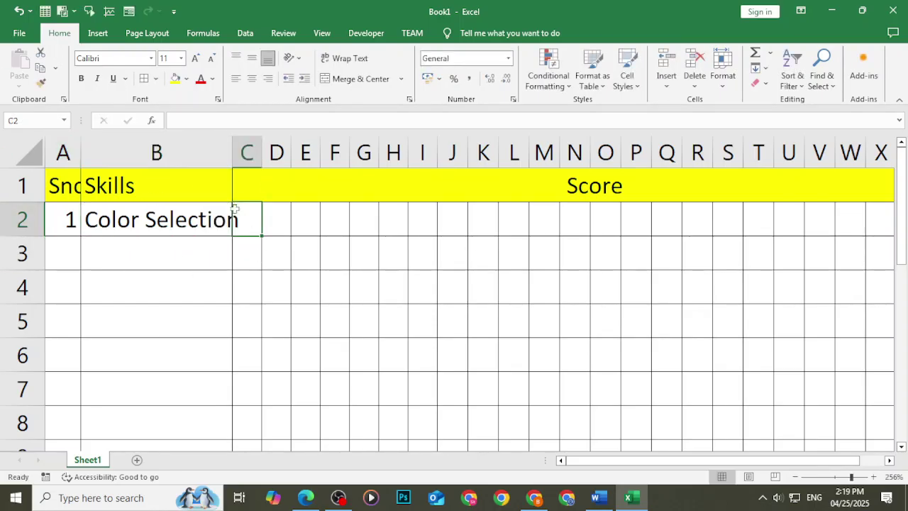
left_click_drag(232, 153, 315, 154)
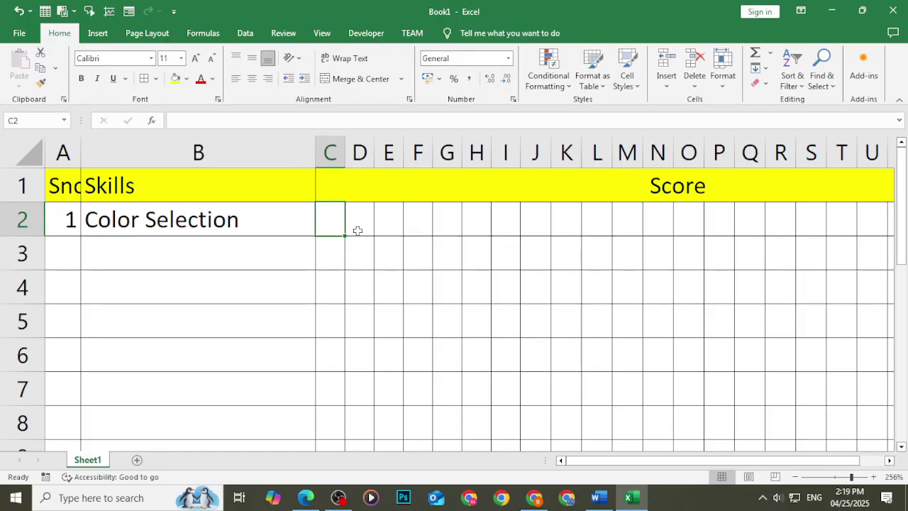
Enter the scores 3 in C2 and 8 in D2 for Color Selection.
type("3")
left_click(354, 230)
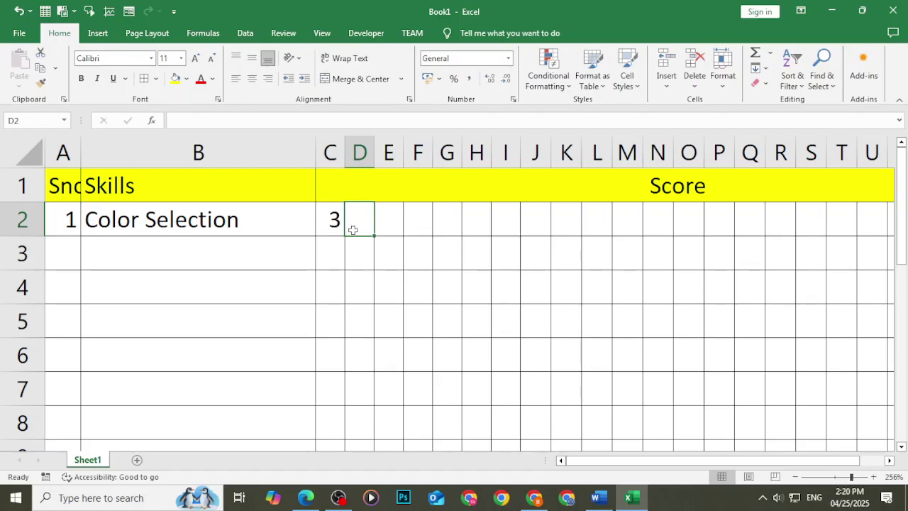
type("8")
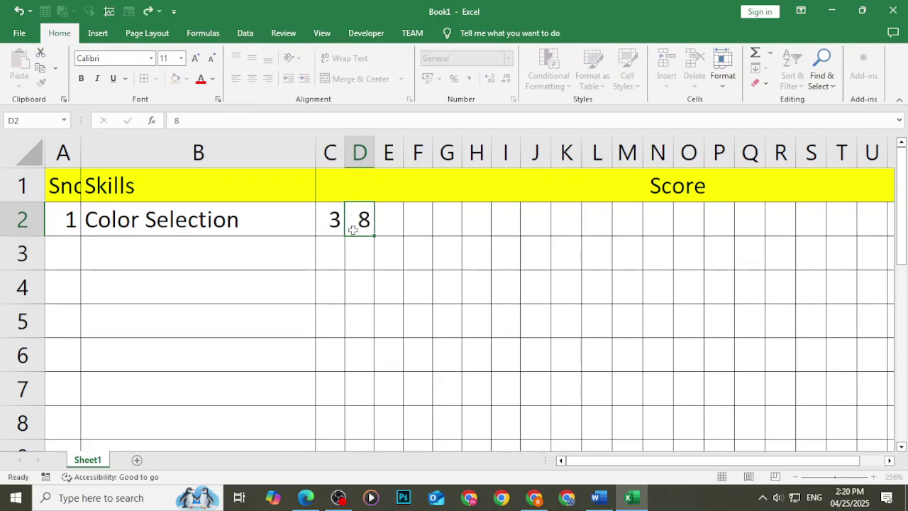
key("Tab")
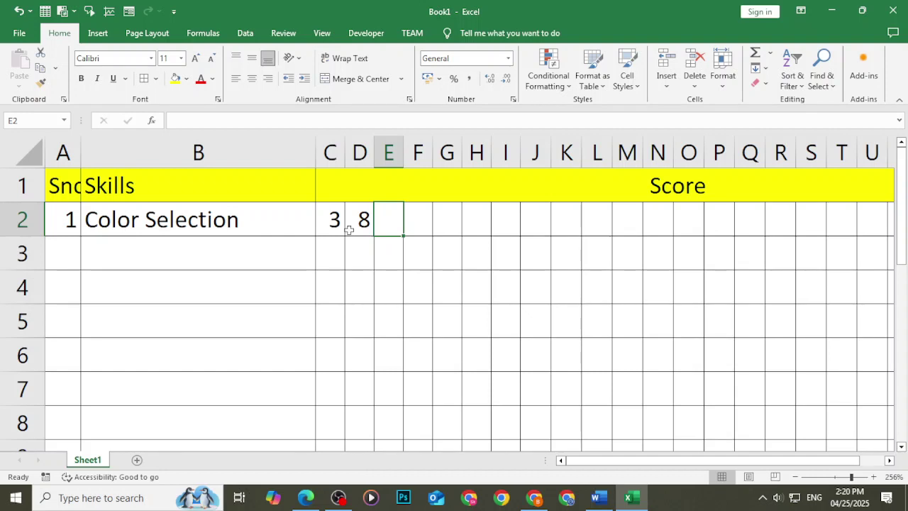
Insert a blank row above the Color Selection row.
left_click(27, 221)
right_click(32, 227)
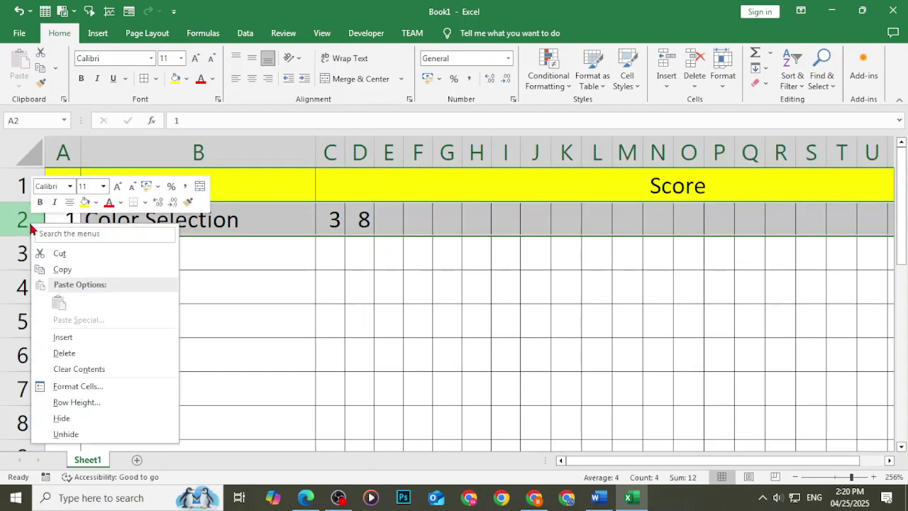
left_click(107, 337)
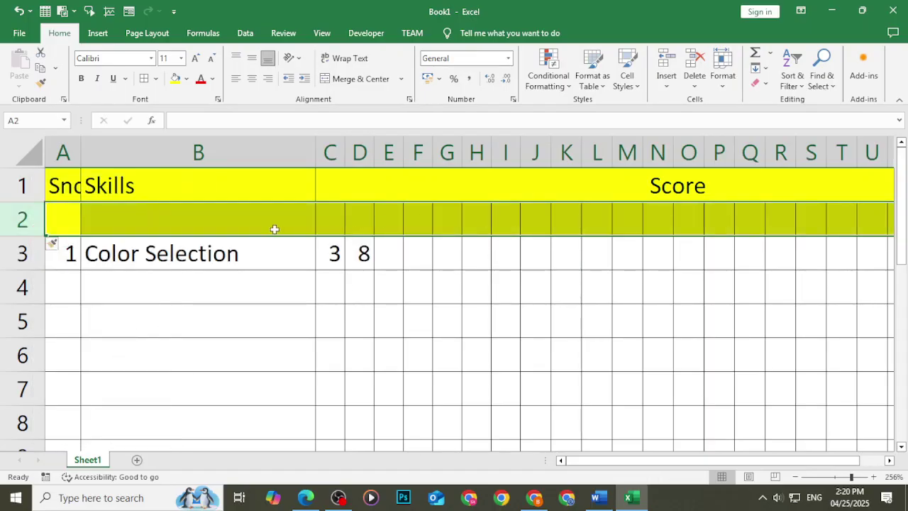
Increase the height of blank row 2 and enter the first person's name in C2.
left_click(349, 223)
left_click(334, 226)
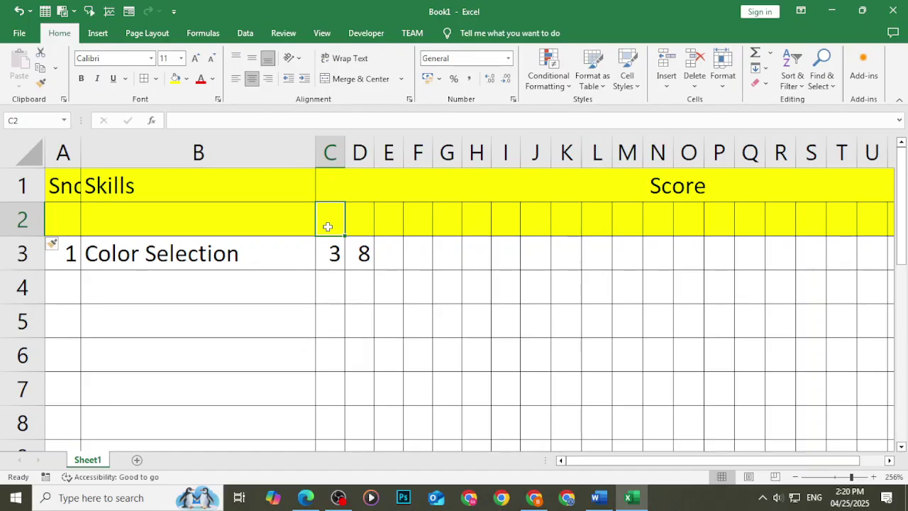
left_click_drag(27, 235, 30, 260)
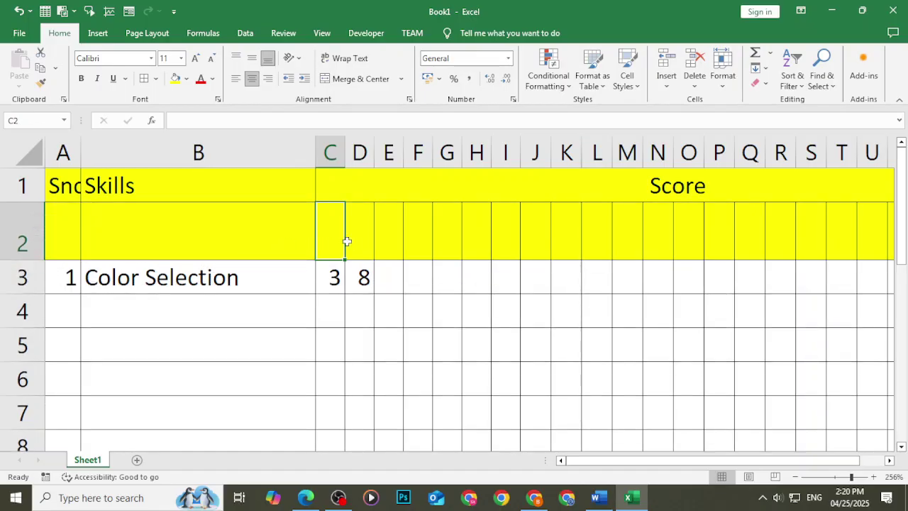
type("Saira")
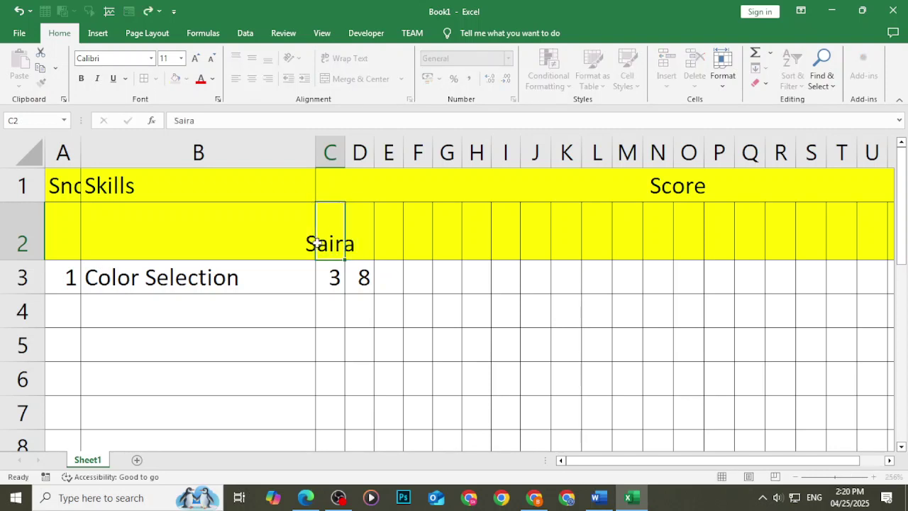
key("Tab")
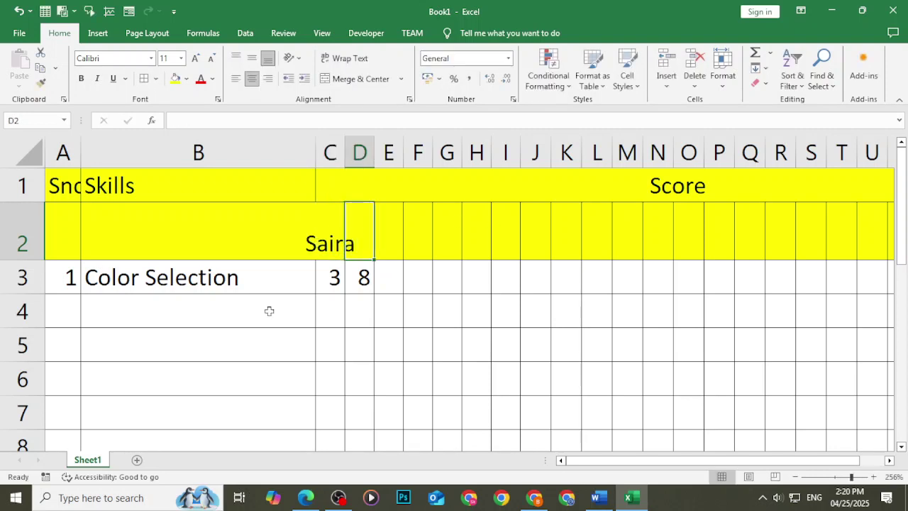
Rotate the text of the name in C2 upward with Rotate Text Up.
left_click(336, 234)
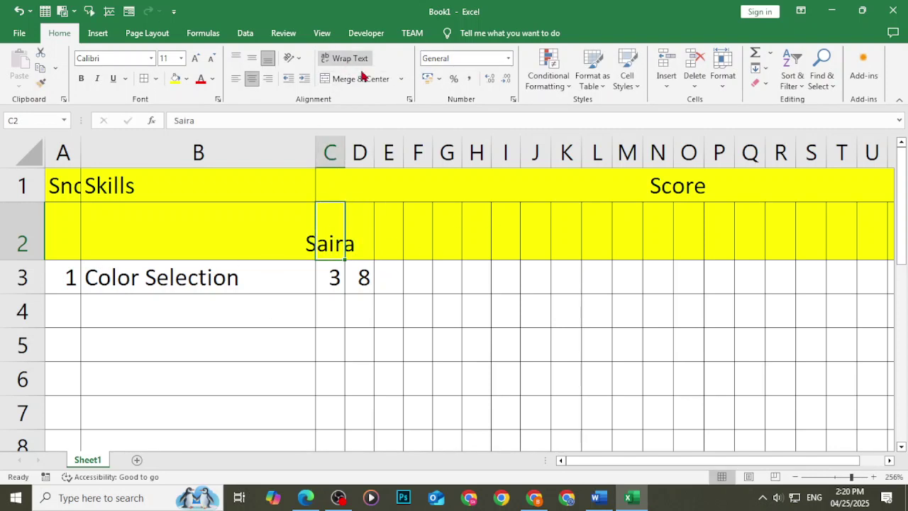
left_click(296, 59)
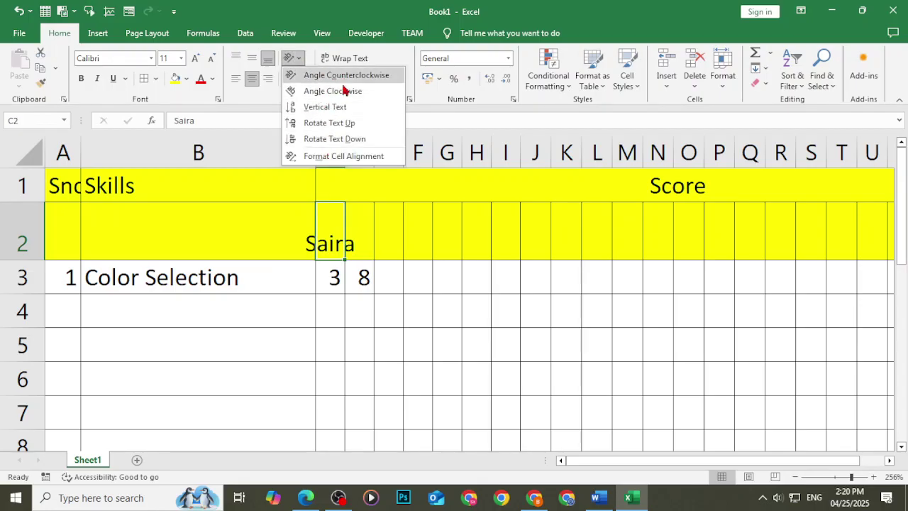
left_click(362, 125)
left_click(383, 273)
Enter the second person's name in D2.
left_click(366, 245)
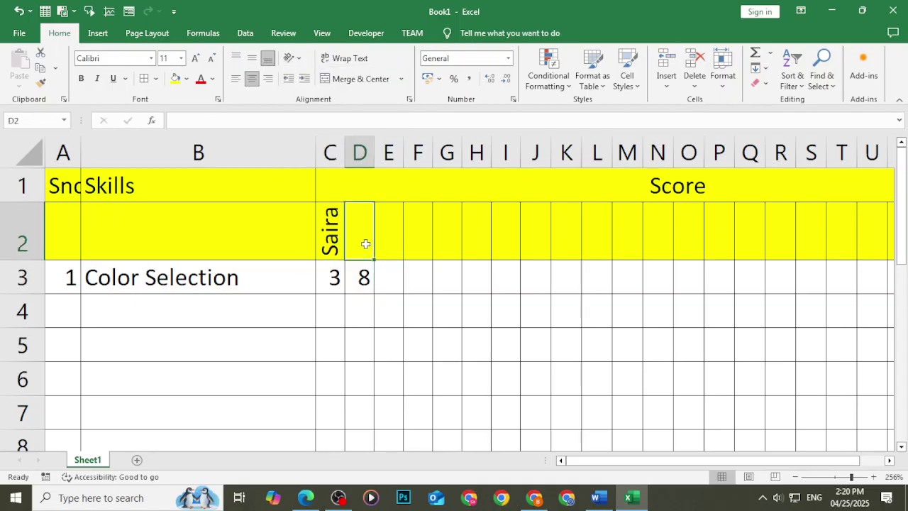
type("Sa")
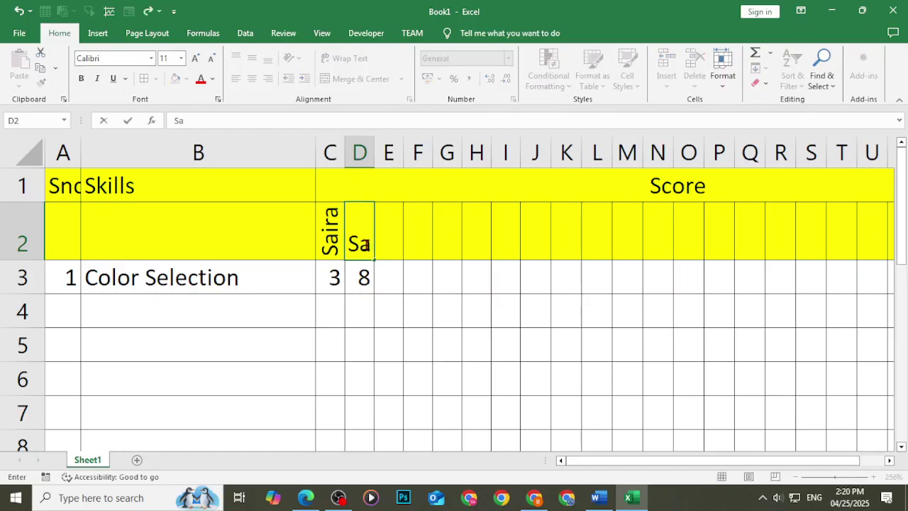
type("dia")
key("Tab")
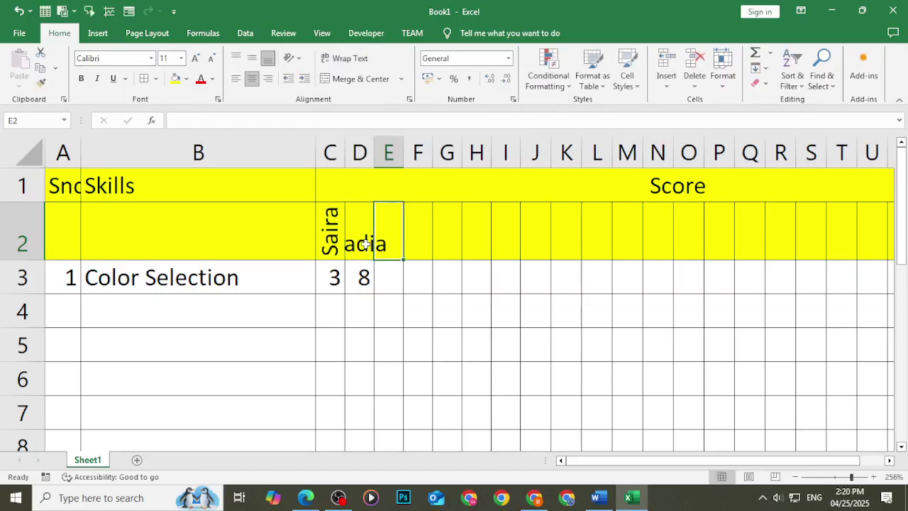
Apply Rotate Text Up to the whole of row 2 so the name in D2 is vertical too.
left_click(332, 256)
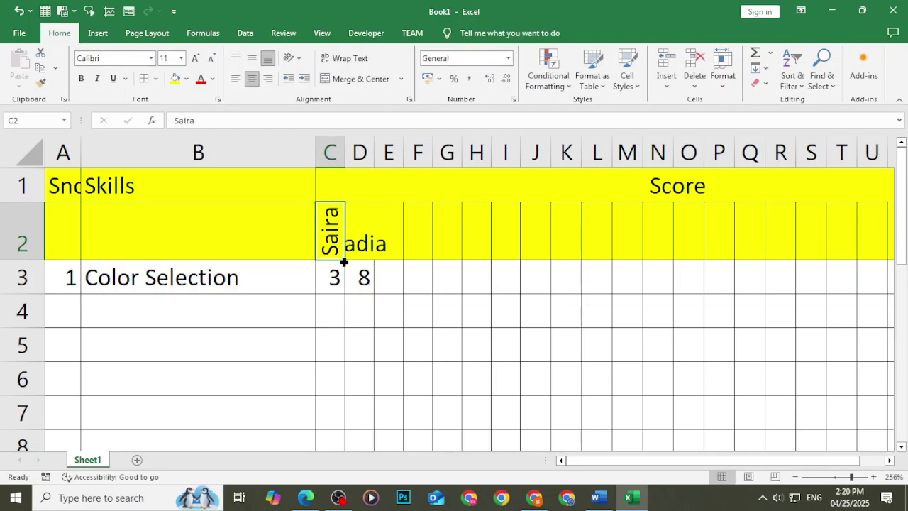
left_click(382, 239)
left_click(333, 234)
left_click(24, 237)
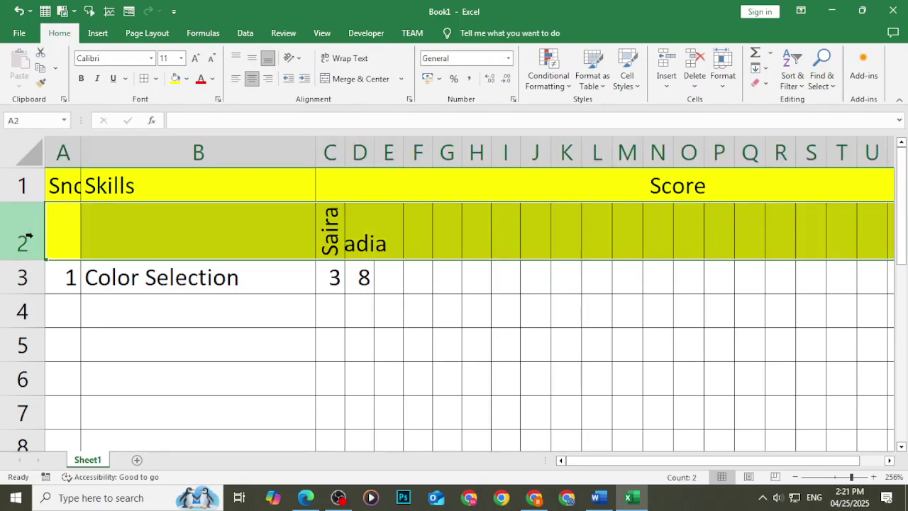
left_click(302, 61)
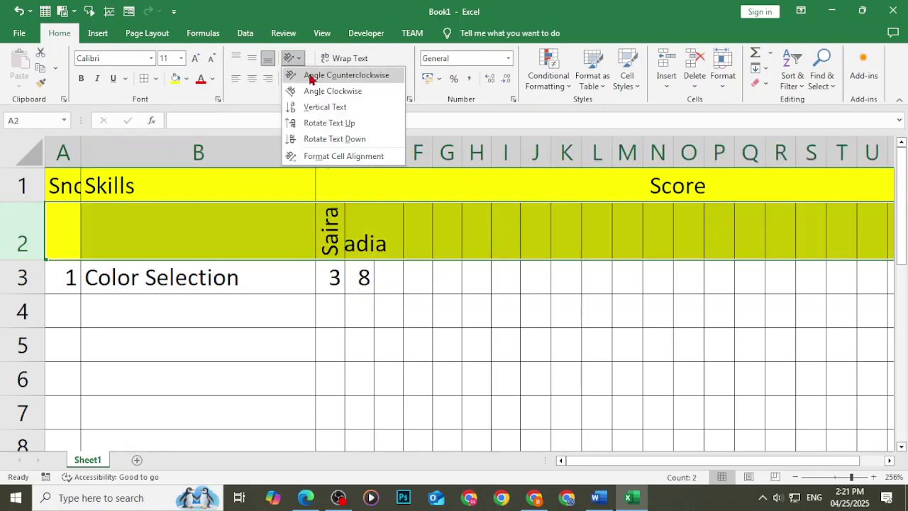
left_click(349, 125)
left_click(495, 347)
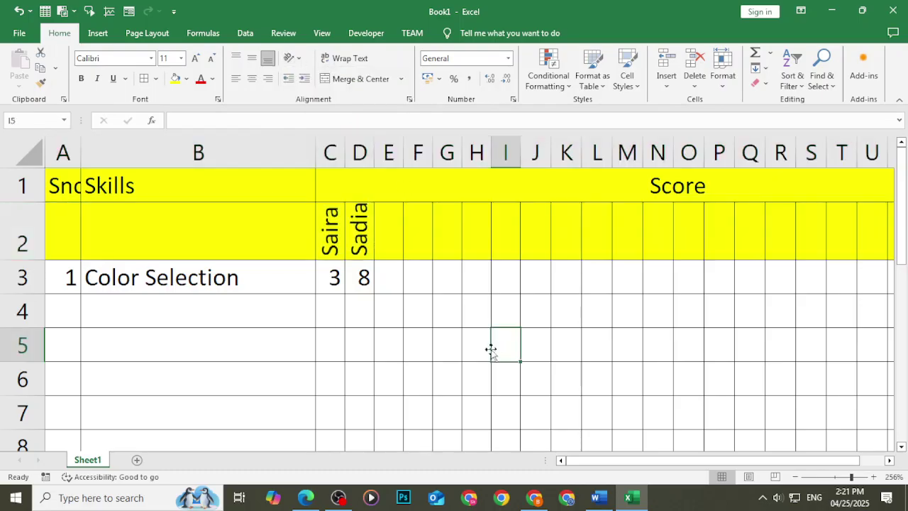
Undo the row 2 rotation, the name entry in D2 and the text rotation in C2.
left_click(382, 249)
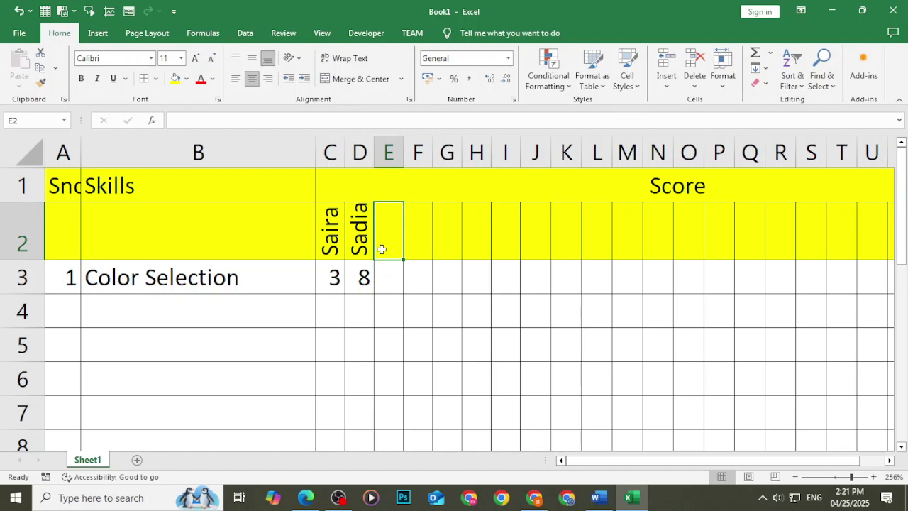
key("ctrl+z")
key("ctrl+z")
key("ctrl+z")
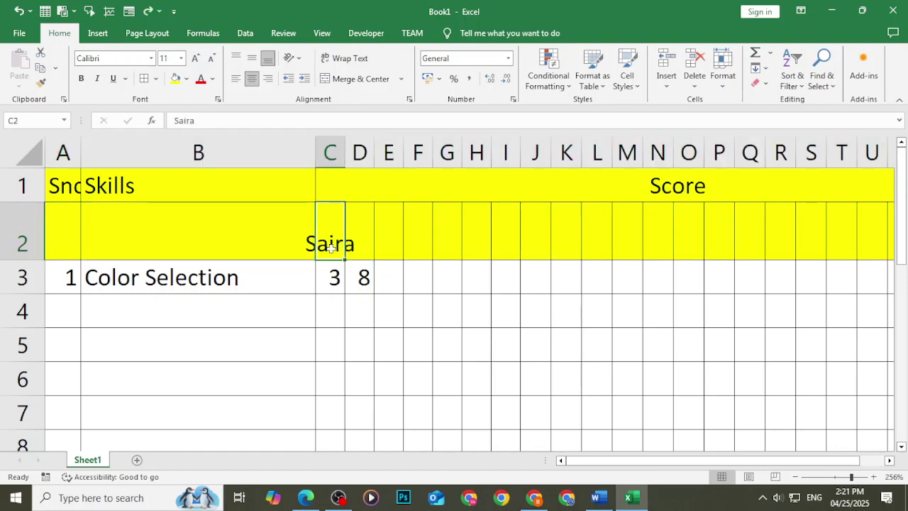
Rotate the text of the entire row 2 upward with Rotate Text Up.
left_click(30, 242)
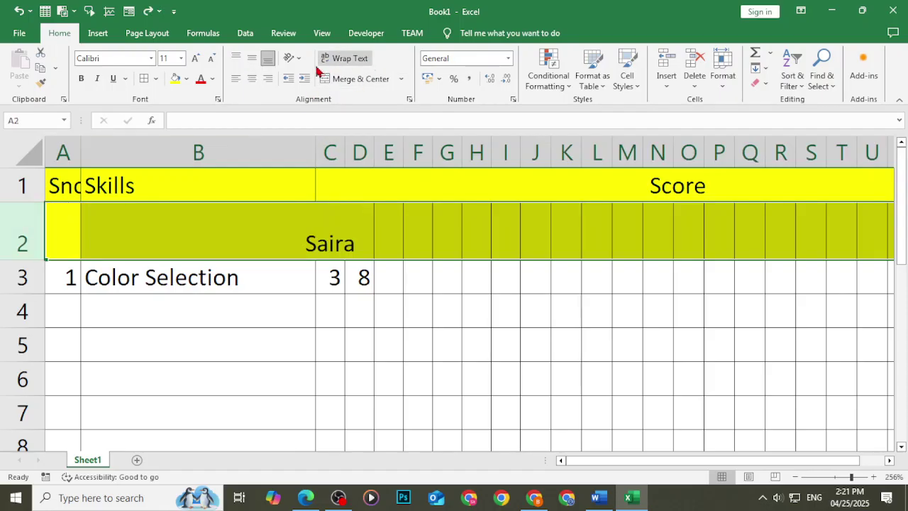
left_click(293, 59)
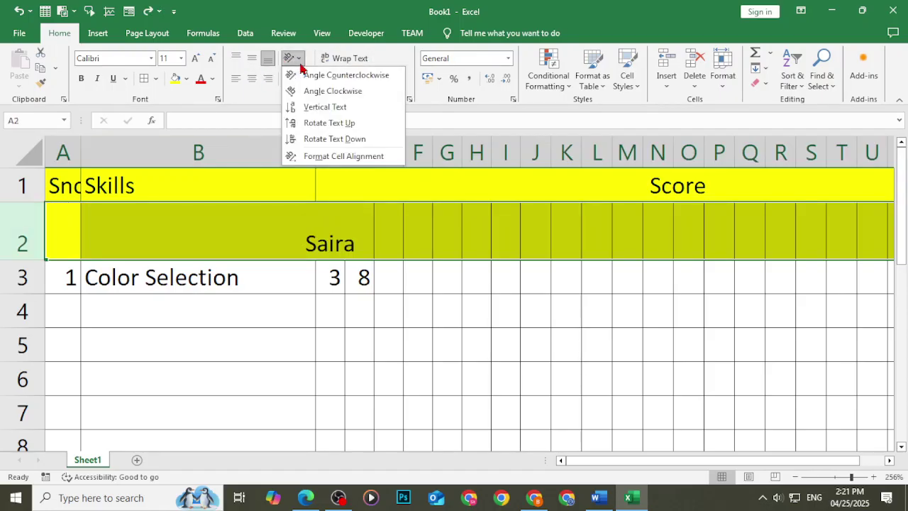
left_click(357, 126)
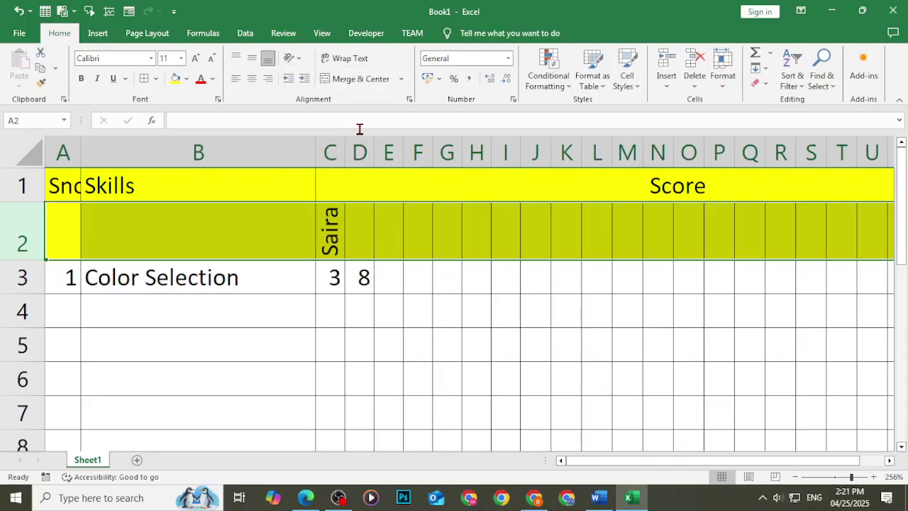
left_click(481, 291)
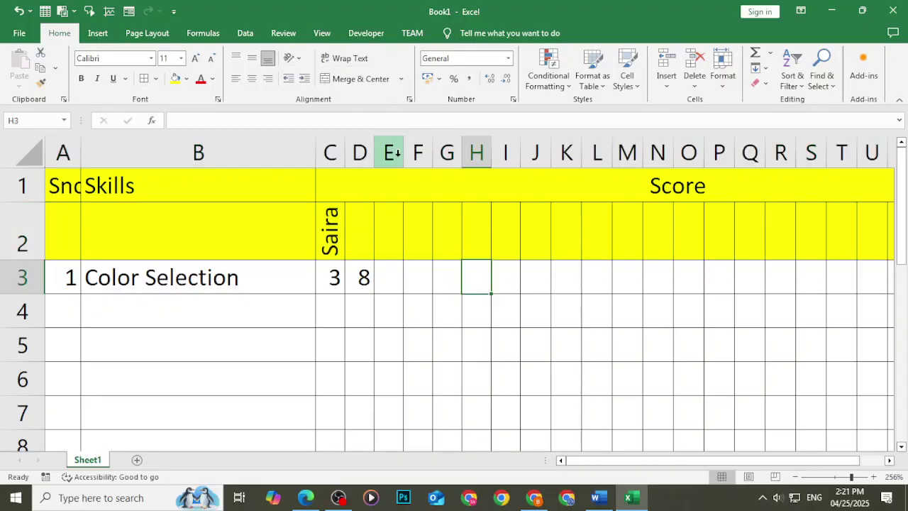
Enter the second person's name in D2.
left_click(359, 231)
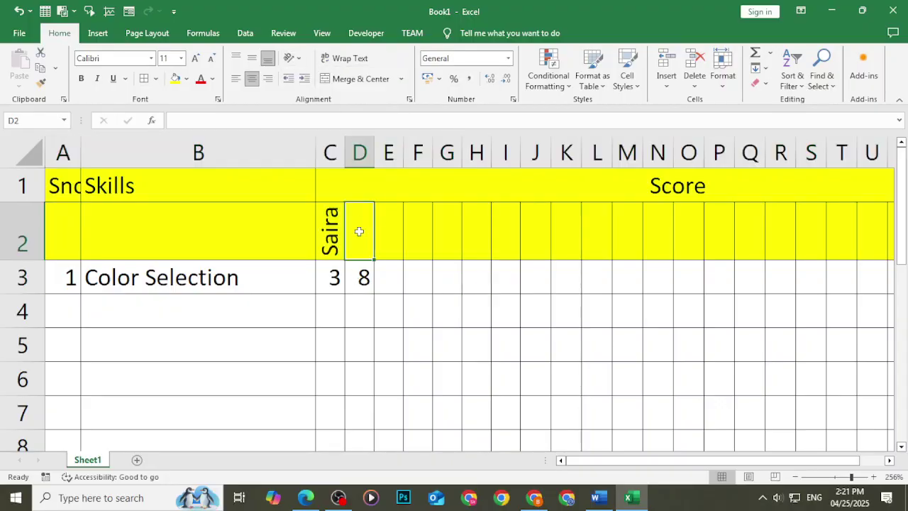
type("Sa")
key("BackSpace")
type("d")
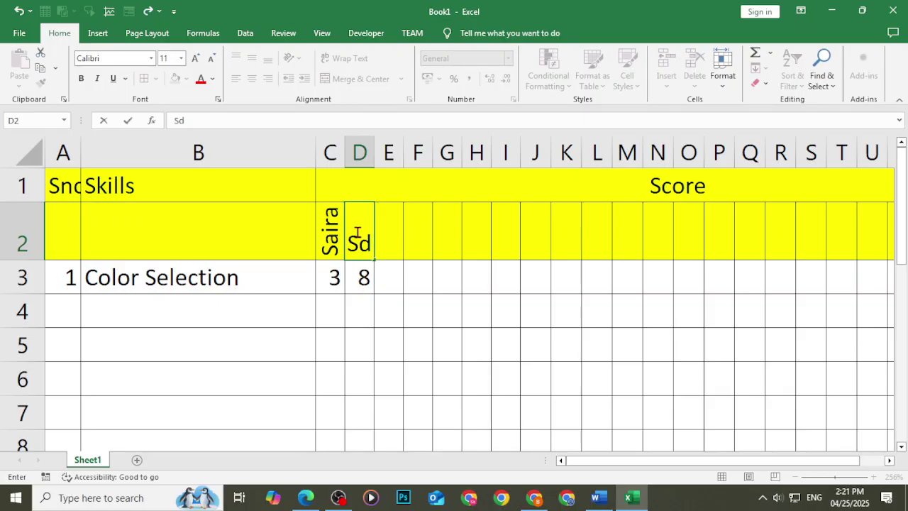
key("BackSpace")
type("adia")
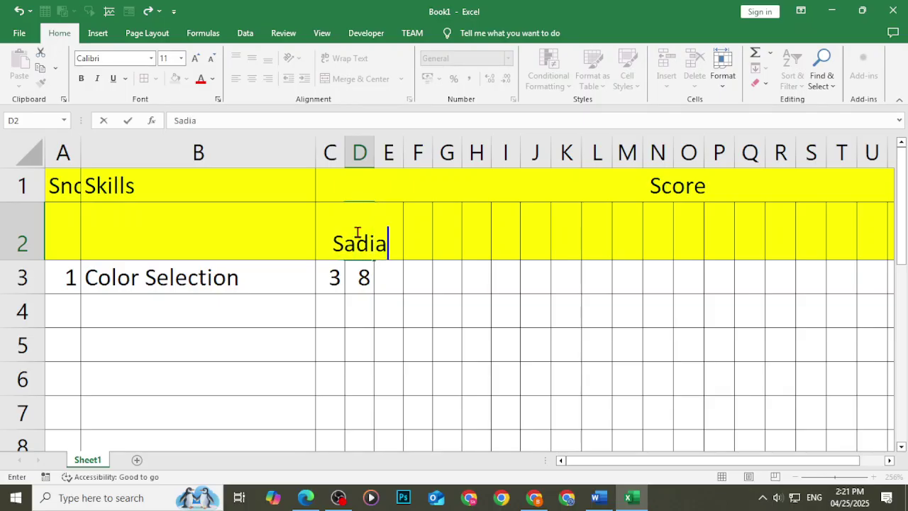
key("Tab")
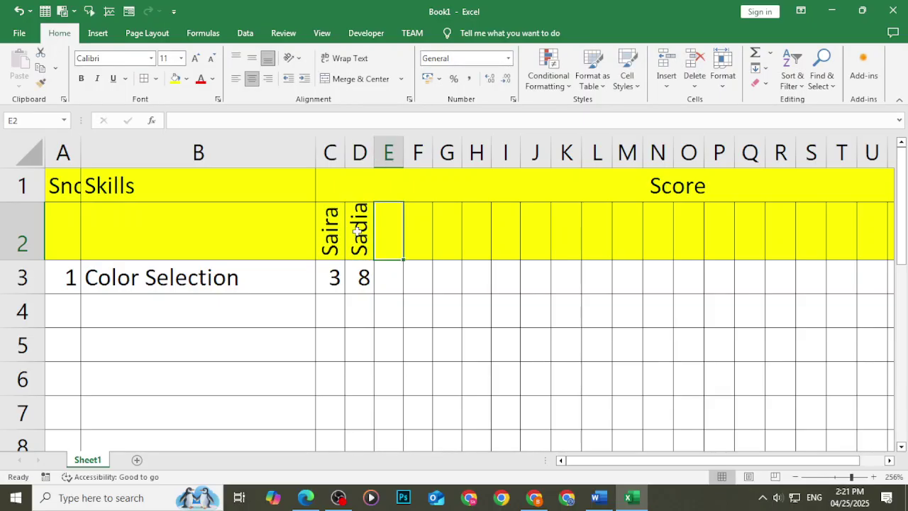
Enter the third person's name in E2 and increase the height of row 2 to fit the full name.
type("H")
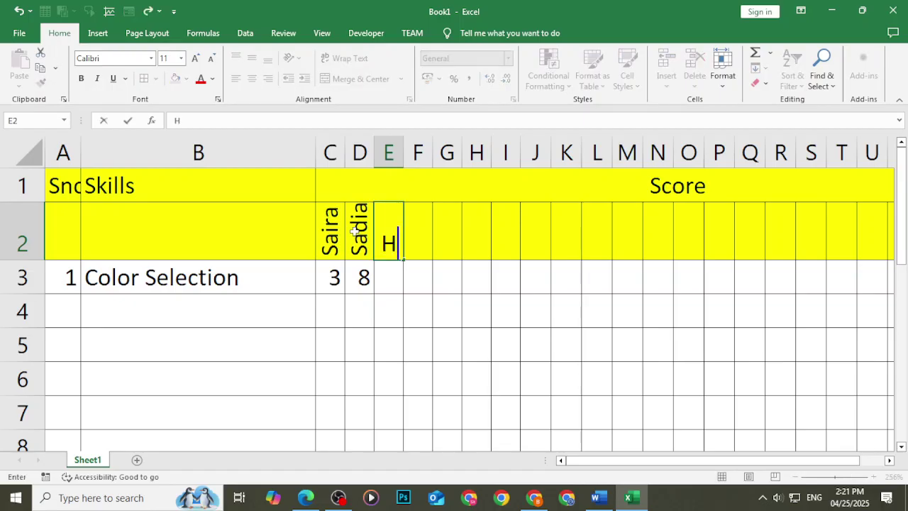
type("urain")
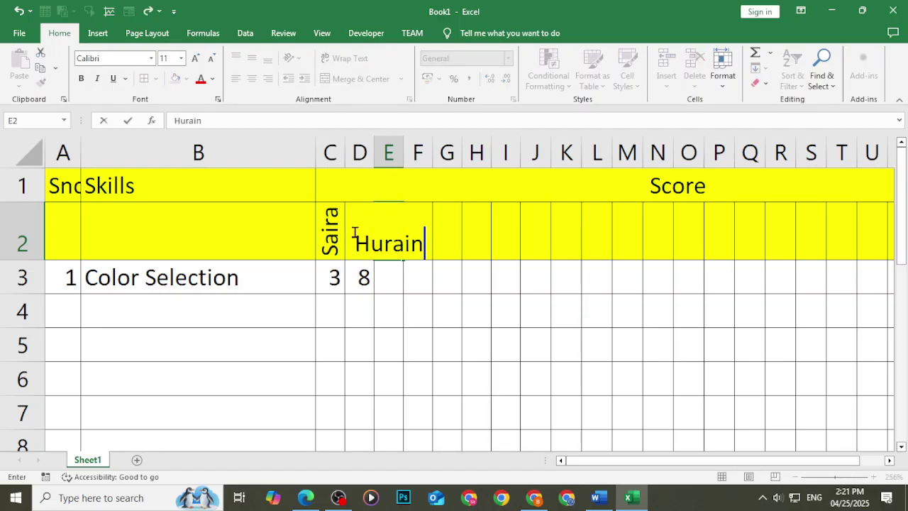
key("Tab")
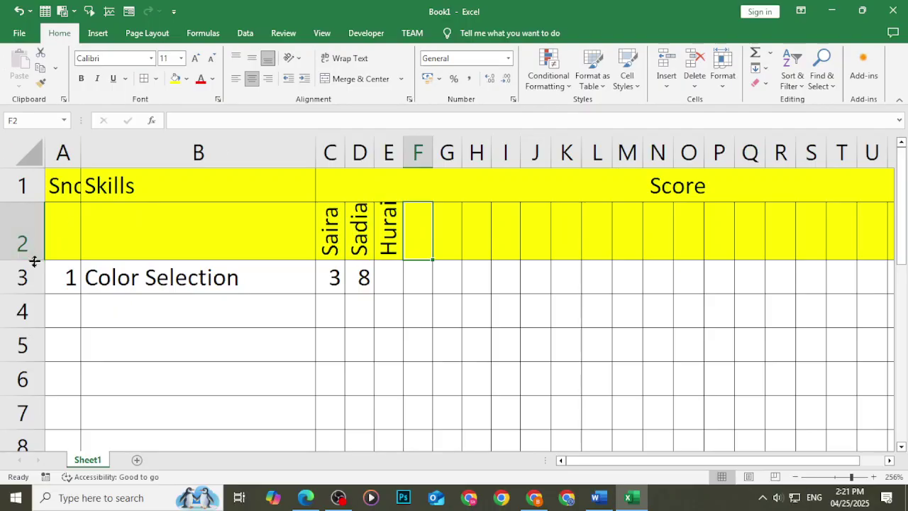
left_click_drag(30, 259, 22, 321)
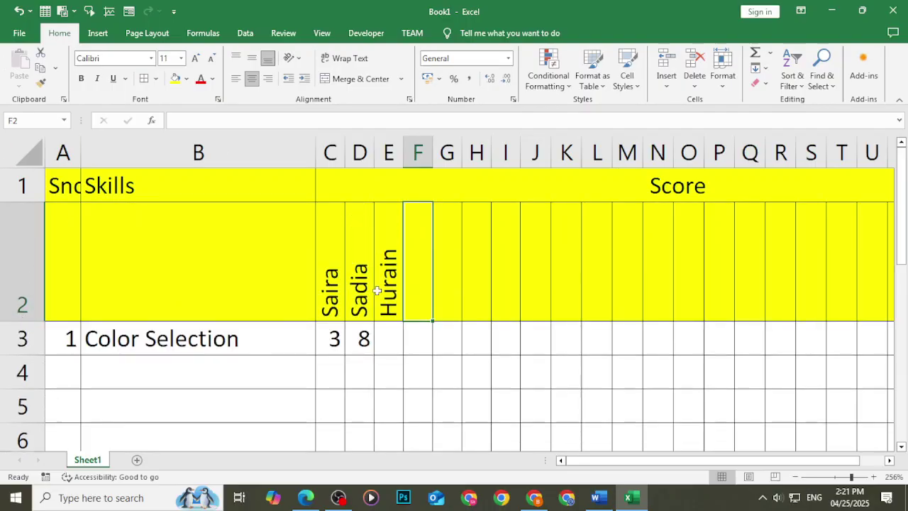
Enter the next three people's first names in F2, G2 and H2.
type("Marium")
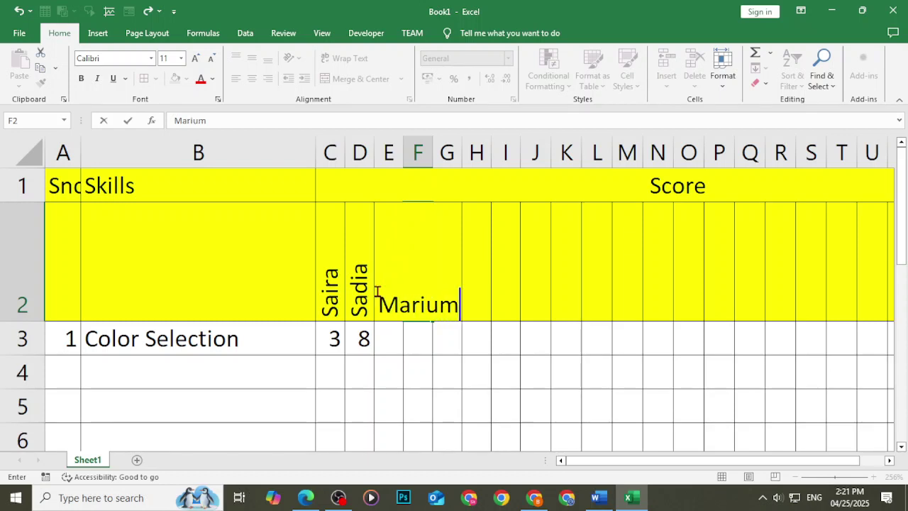
key("Tab")
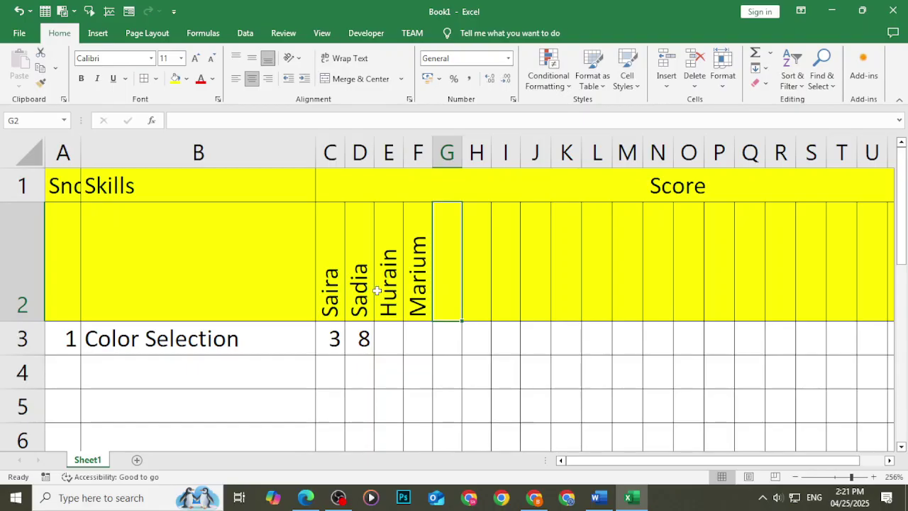
type("Shakeel")
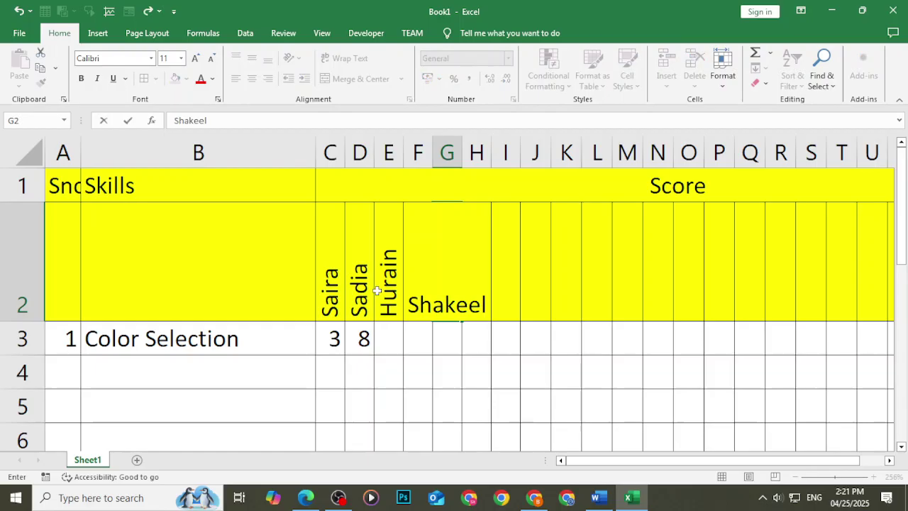
key("Tab")
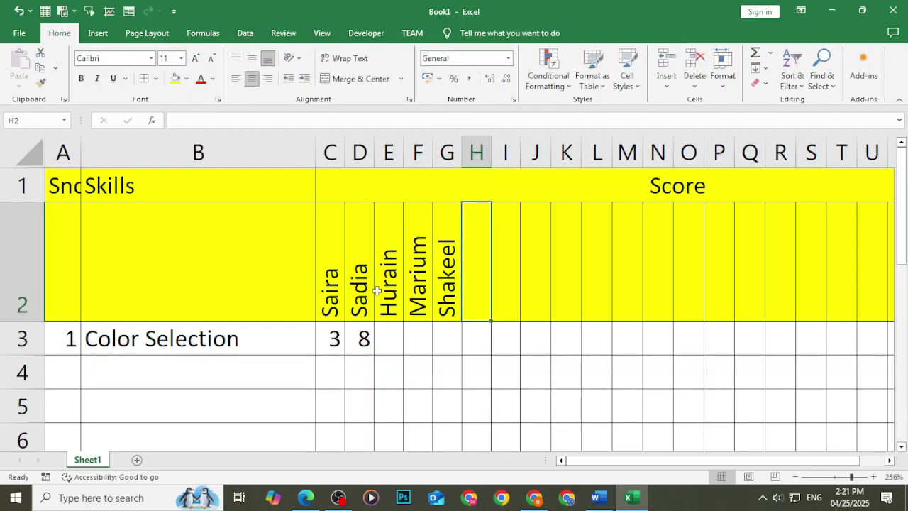
type("Juaid")
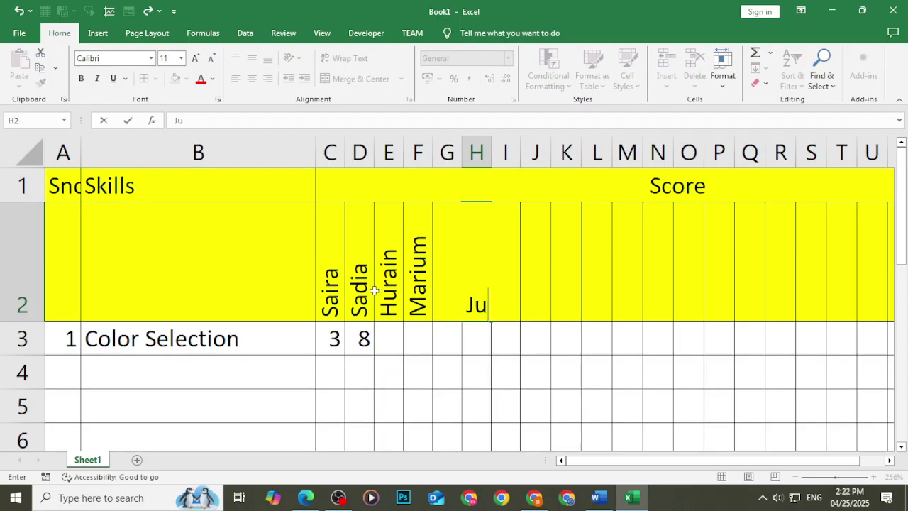
type("naid")
key("Tab")
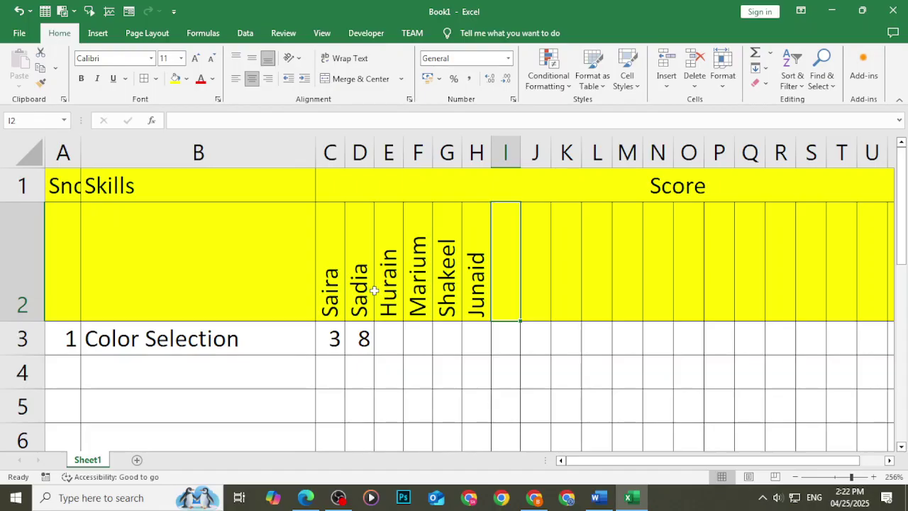
Enter three more people's first names in I2, J2 and K2.
type("Ahad")
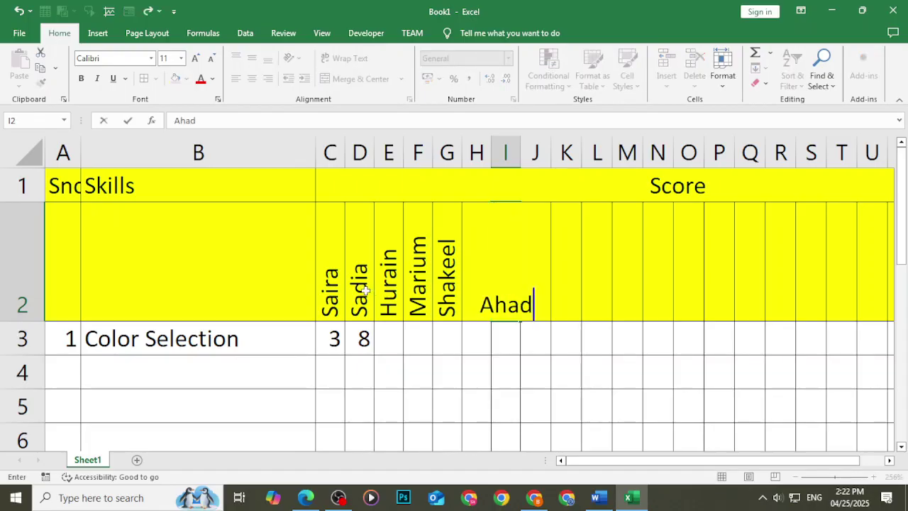
key("Tab")
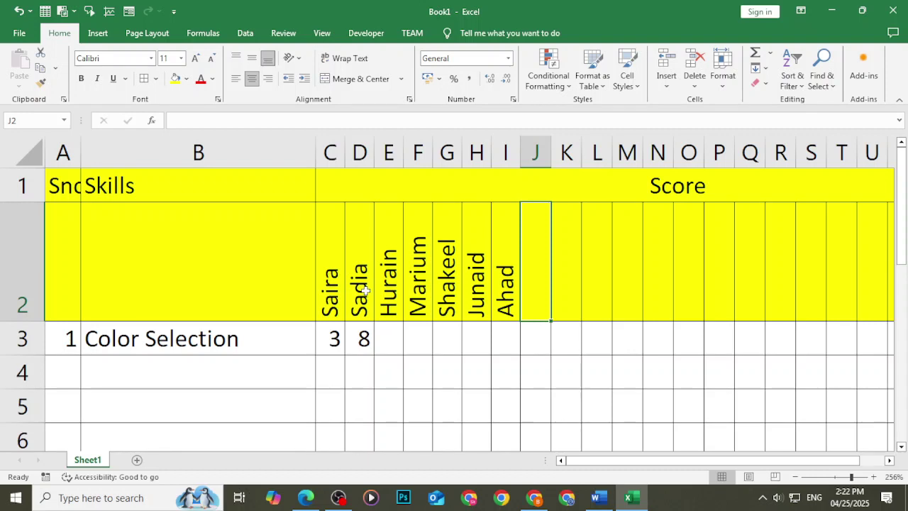
type("Talha")
key("Tab")
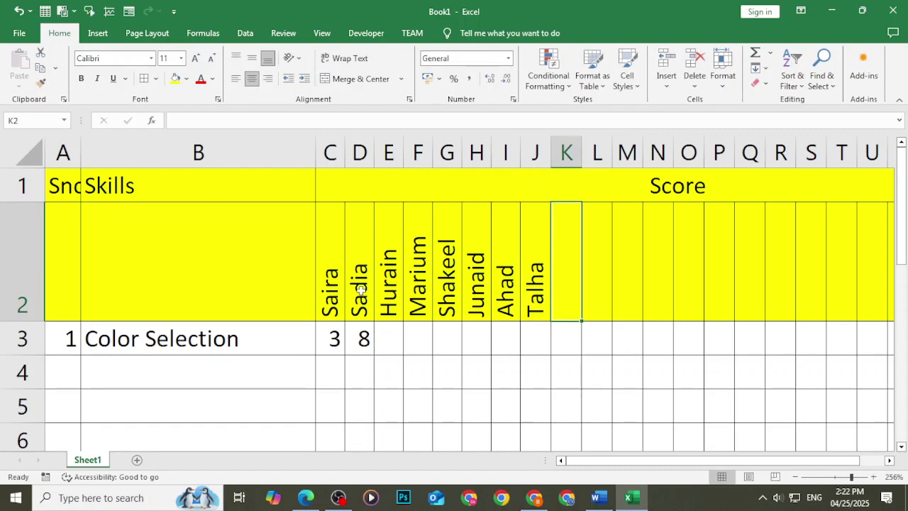
type("Zaid")
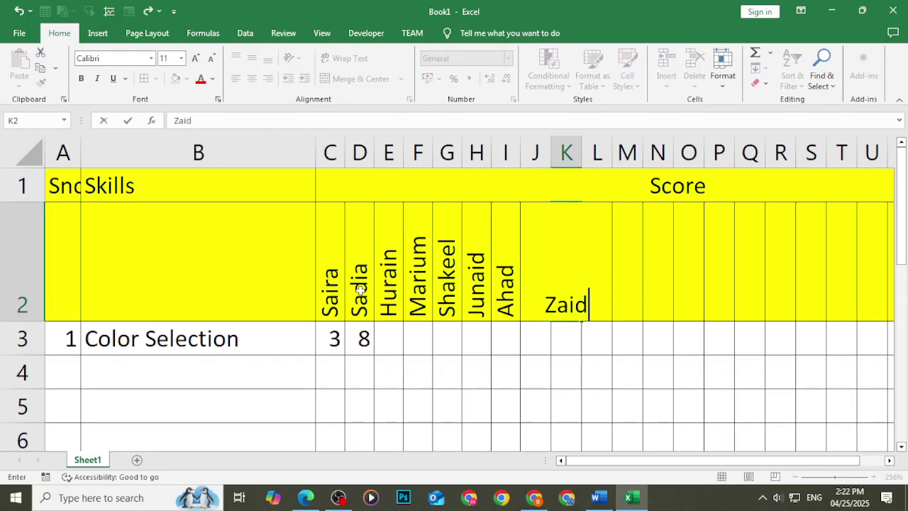
key("Tab")
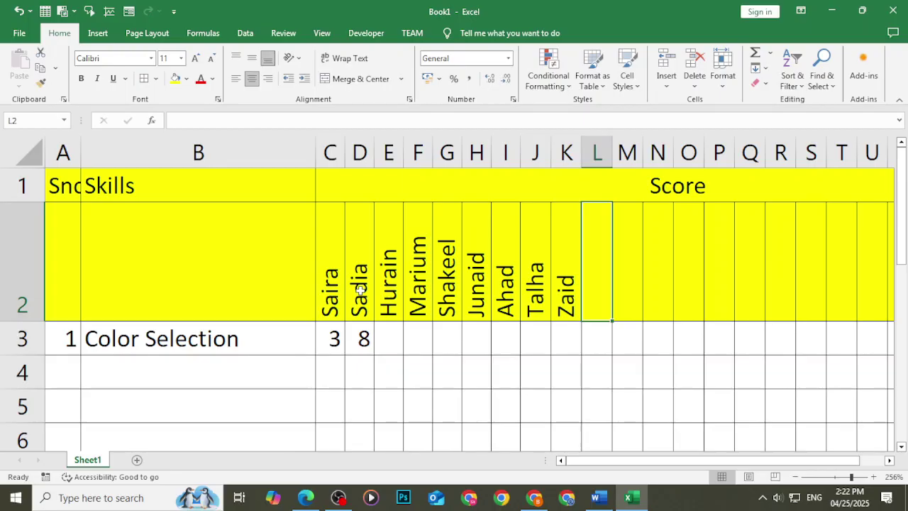
Enter another three people's first names in L2, M2 and N2.
type("Anas")
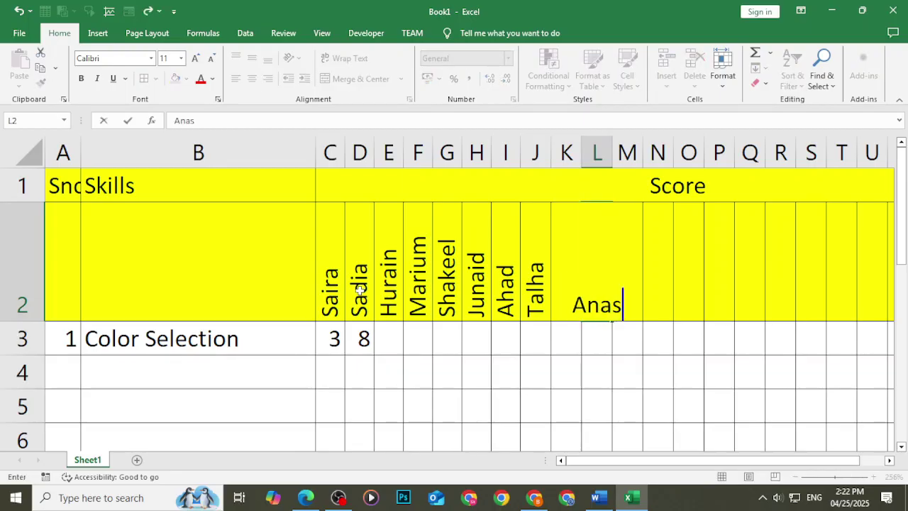
key("Tab")
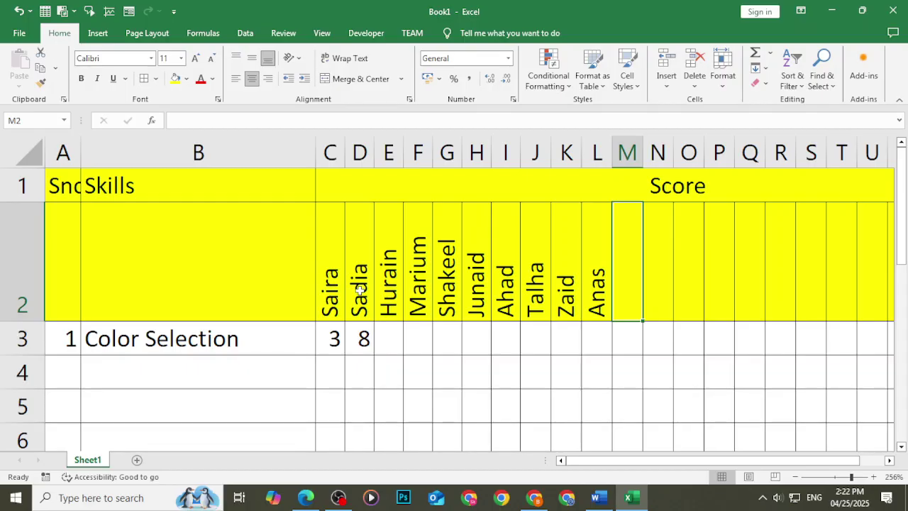
type("Talib")
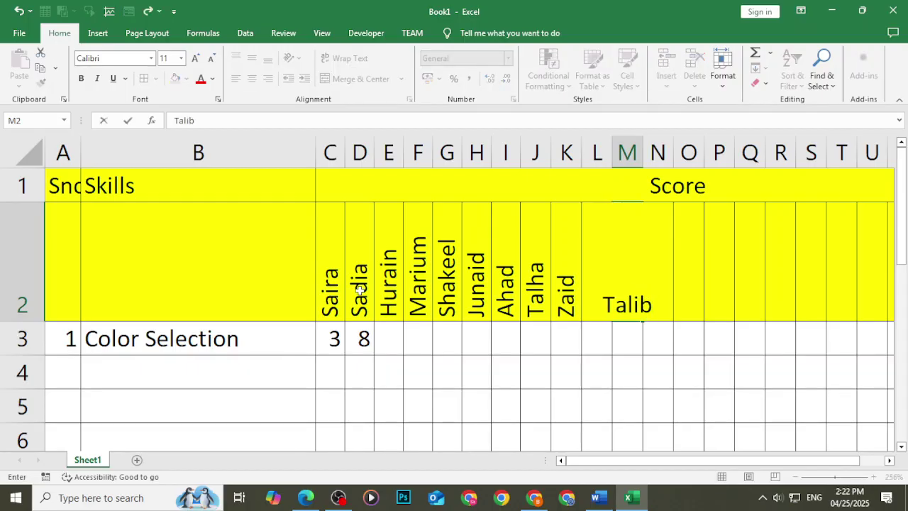
key("Tab")
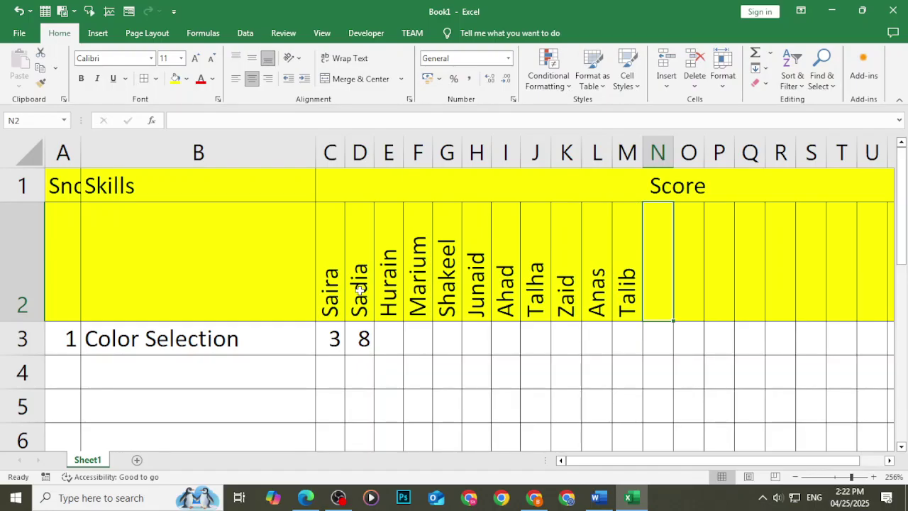
type("Sharad")
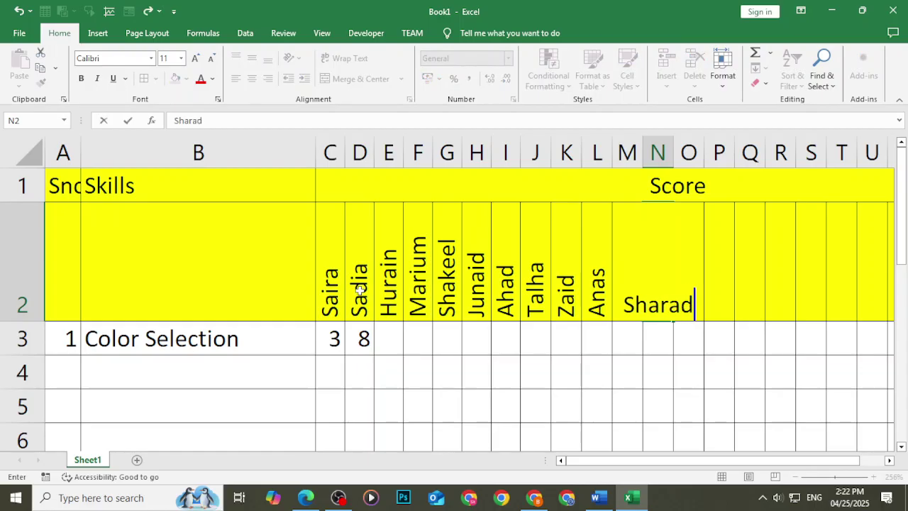
key("Tab")
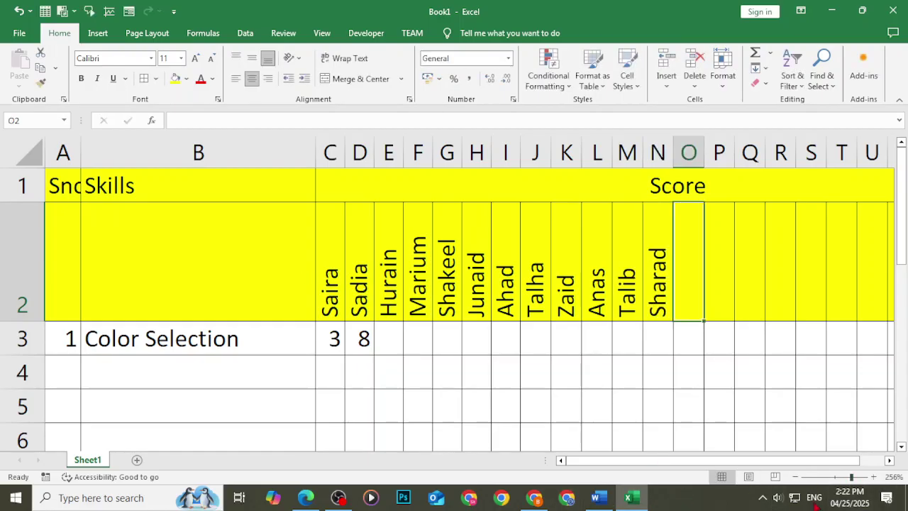
left_click(338, 497)
left_click(887, 346)
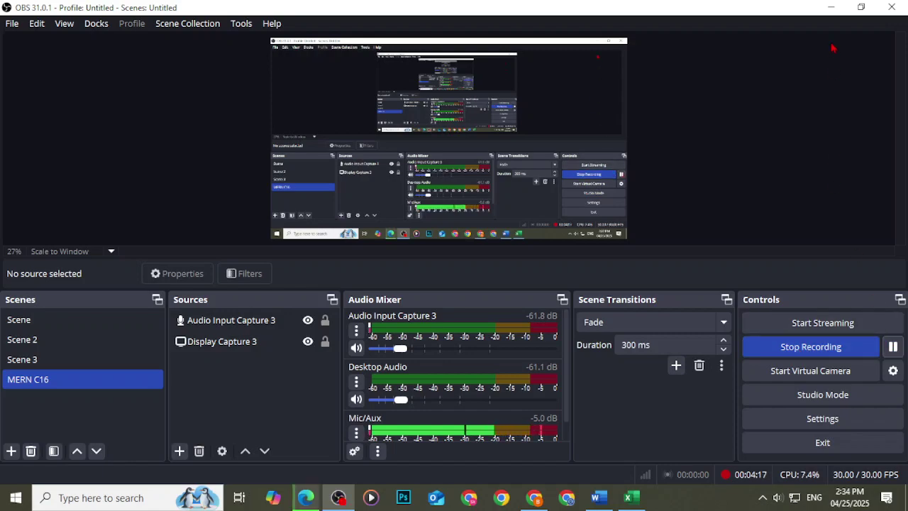
left_click(831, 7)
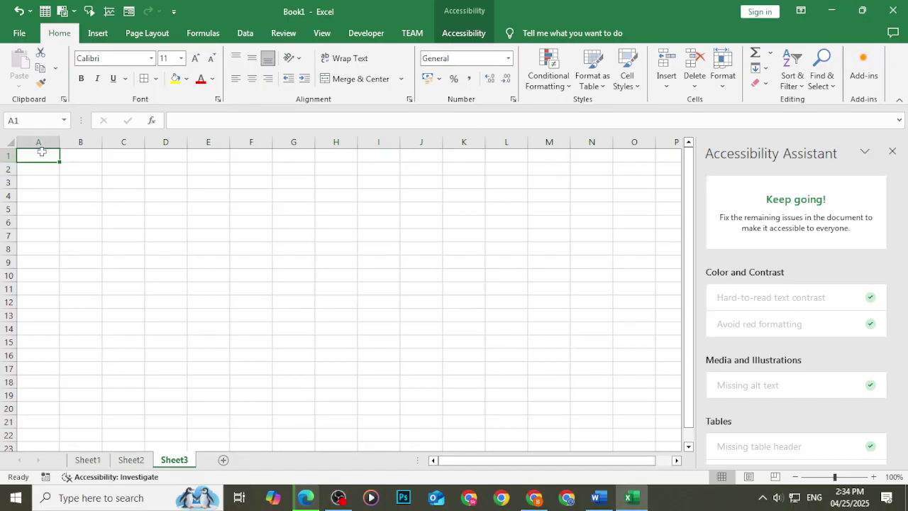
Copy the names in C2:N2 of Sheet2 and paste them transposed into Sheet3 as a column starting at A1.
left_click(130, 459)
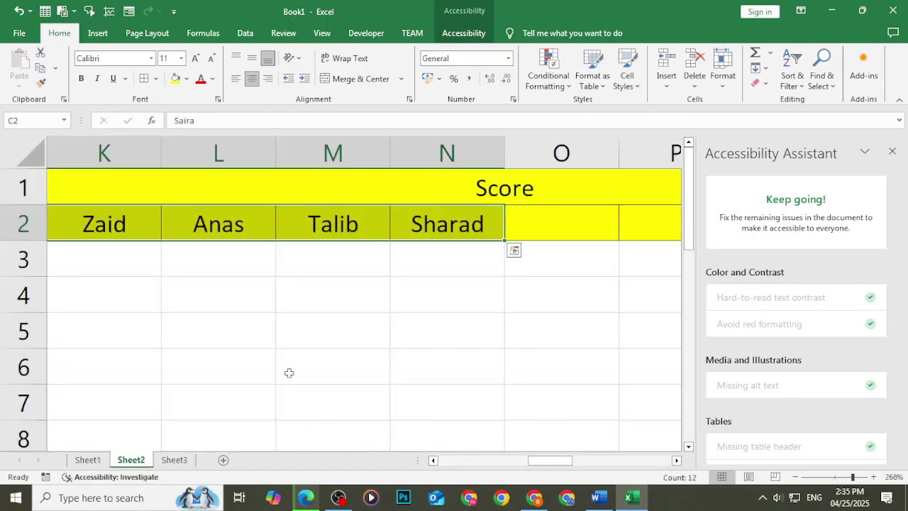
right_click(457, 229)
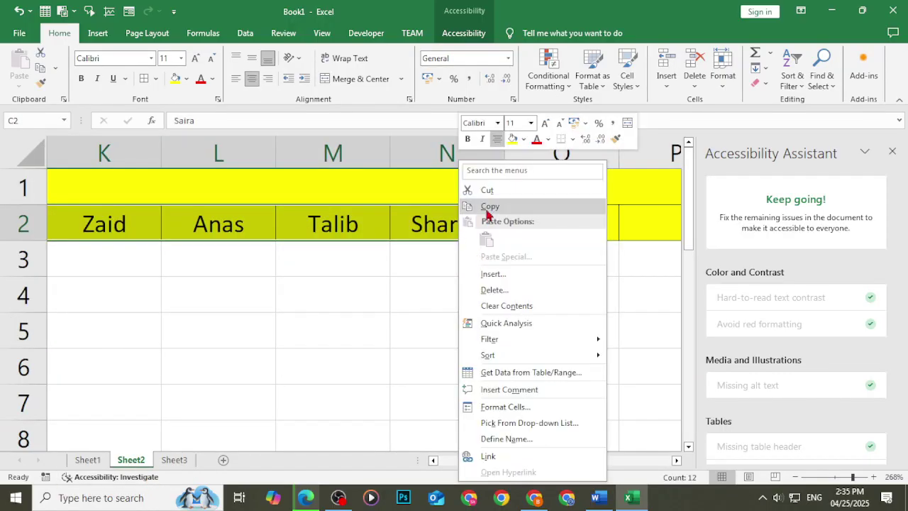
left_click(486, 211)
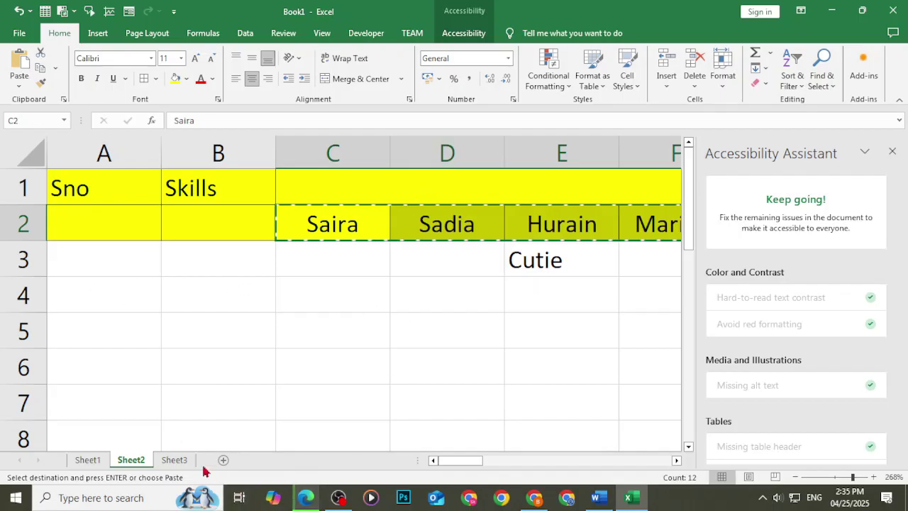
left_click(174, 460)
key("ctrl+v")
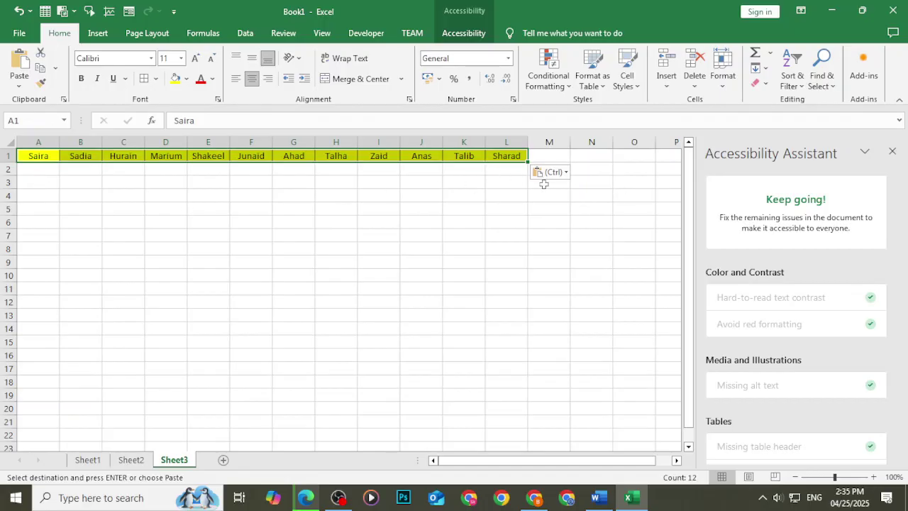
left_click(567, 174)
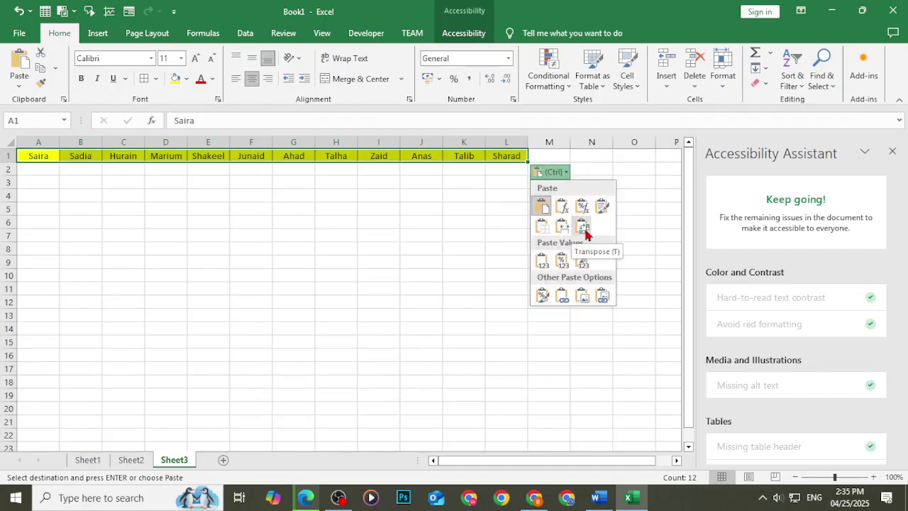
left_click(583, 227)
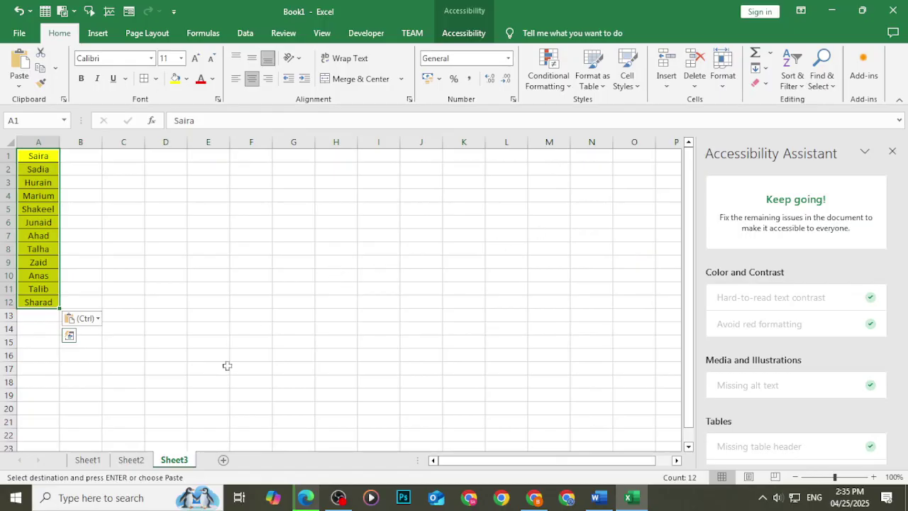
left_click(165, 317)
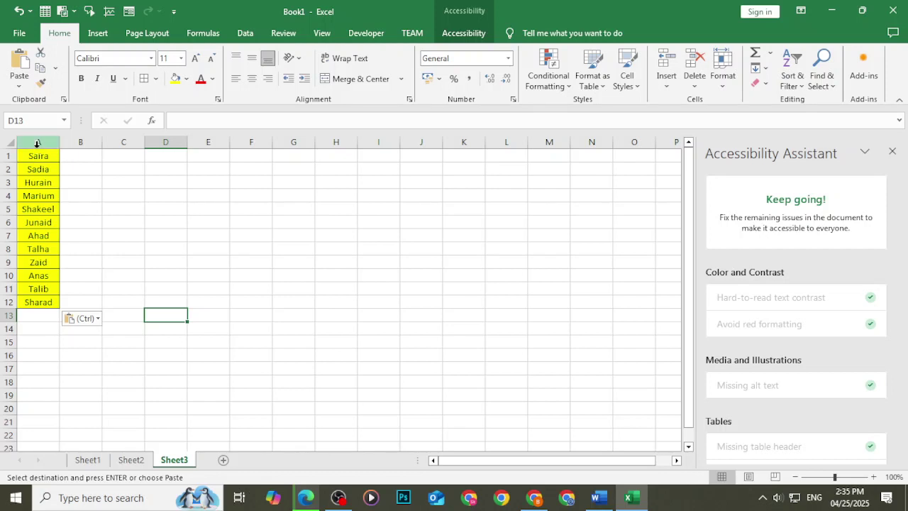
Move the column of names on Sheet3 so that it occupies C3:C14.
left_click_drag(36, 154, 85, 293)
left_click(172, 347)
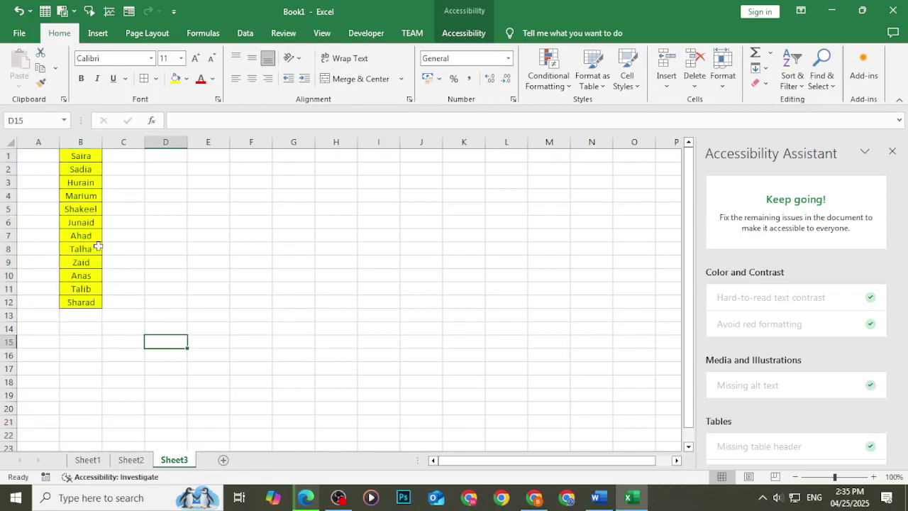
left_click(93, 302)
left_click_drag(82, 155, 92, 300)
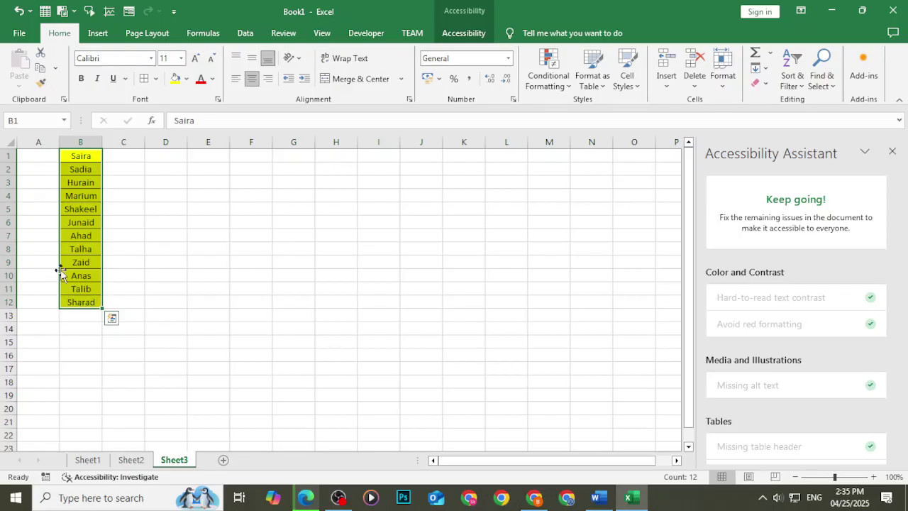
left_click_drag(60, 273, 132, 306)
left_click(208, 328)
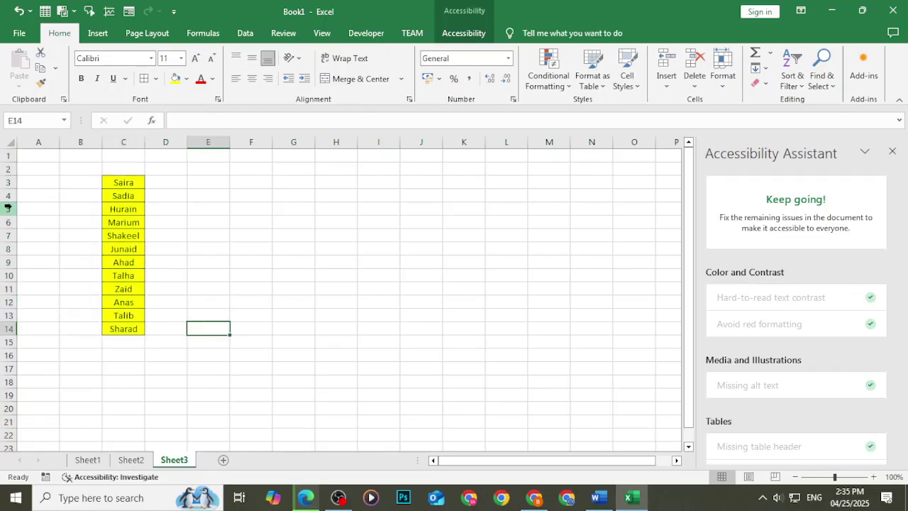
Enter the headings Name in C2 and Sno in B2 above the list.
left_click(93, 181)
key("Up")
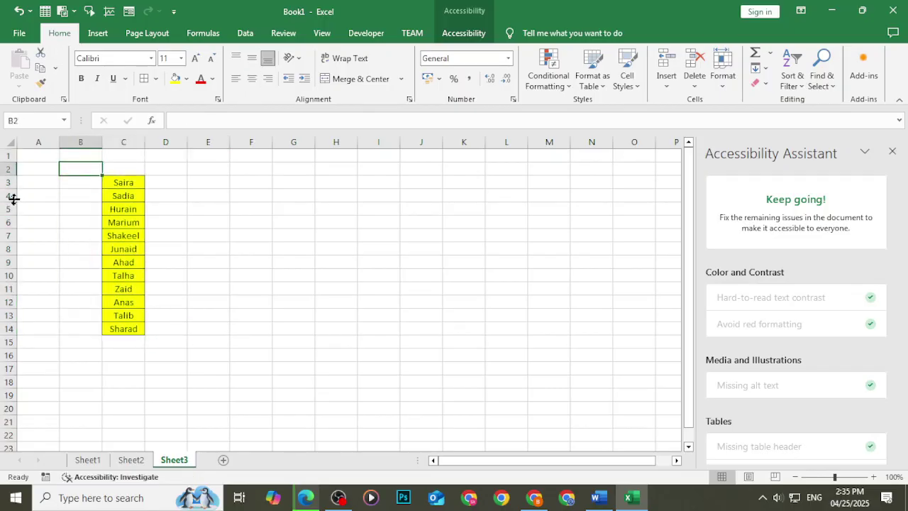
key("Right")
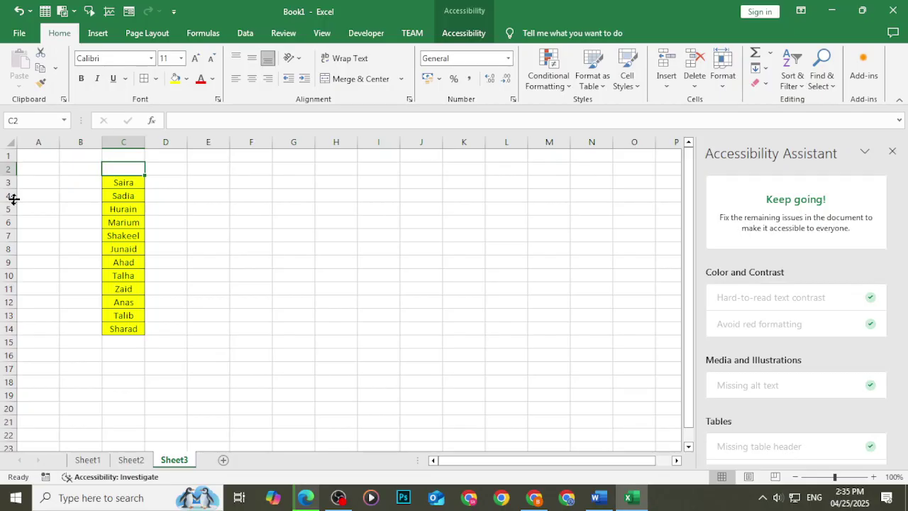
type("Name")
key("Left")
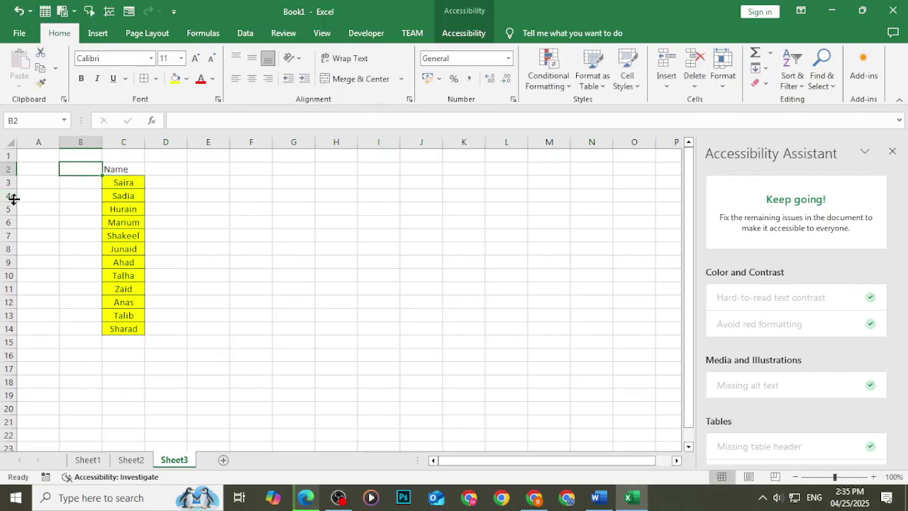
type("S")
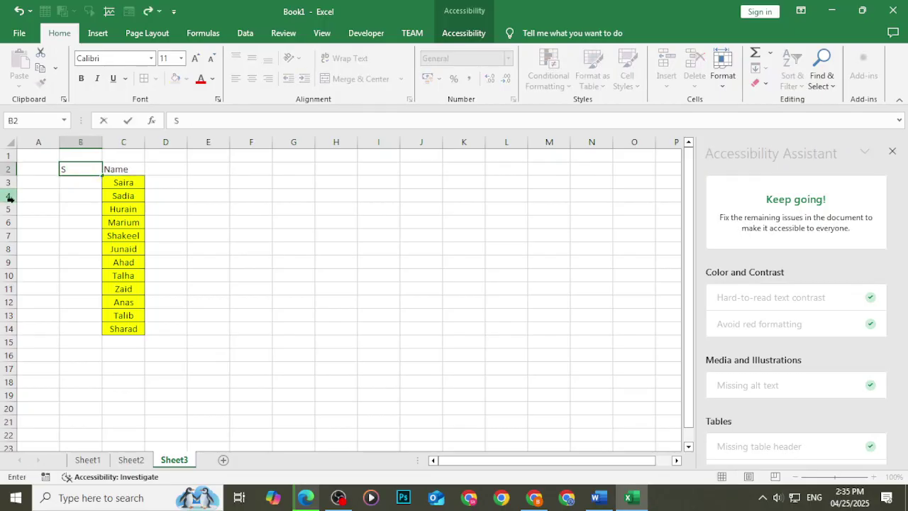
type("no")
key("Return")
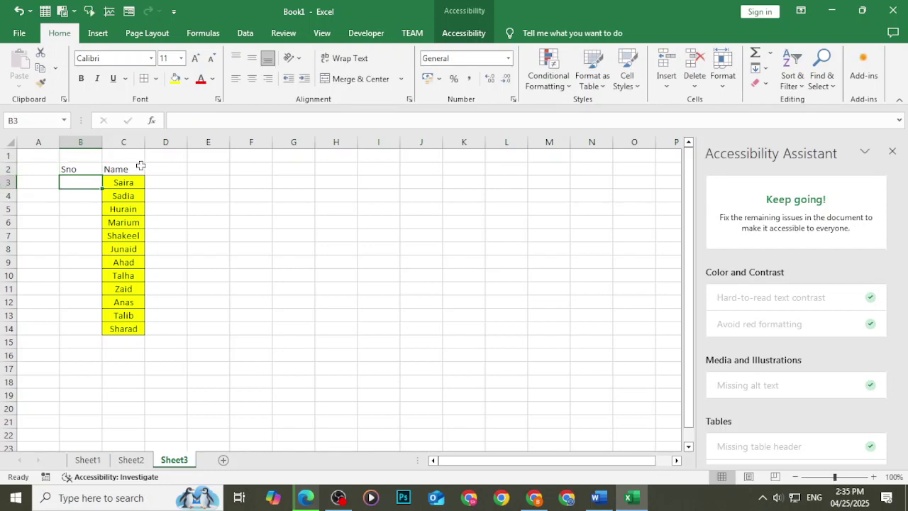
Narrow column B and enter the serial numbers 1 to 5 in B3:B7.
left_click_drag(102, 142, 83, 142)
type("1")
key("Return")
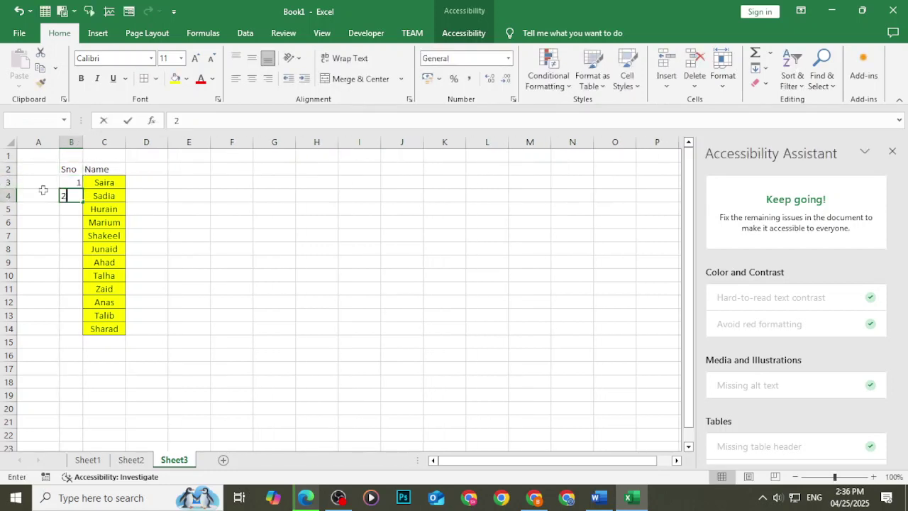
type("2")
key("Return")
type("3")
key("Return")
type("4")
key("Return")
type("5")
key("Return")
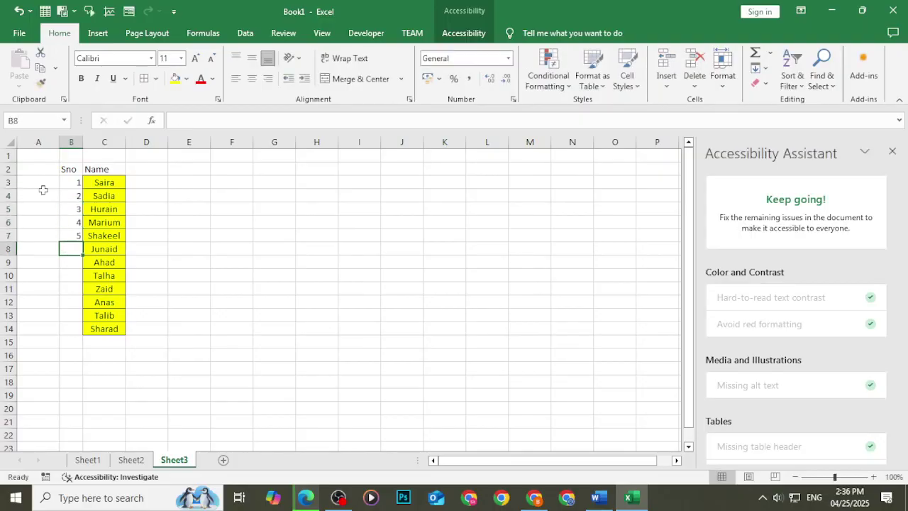
Fill the serial numbers from 1 to 30 down column B, starting at B3.
key("Up")
key("Up")
key("Up")
key("Up")
key("Up")
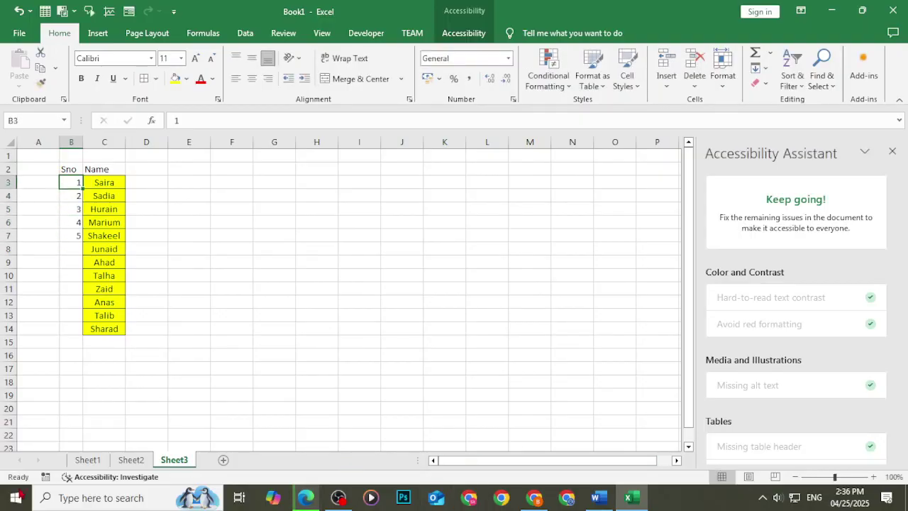
left_click_drag(73, 182, 73, 449)
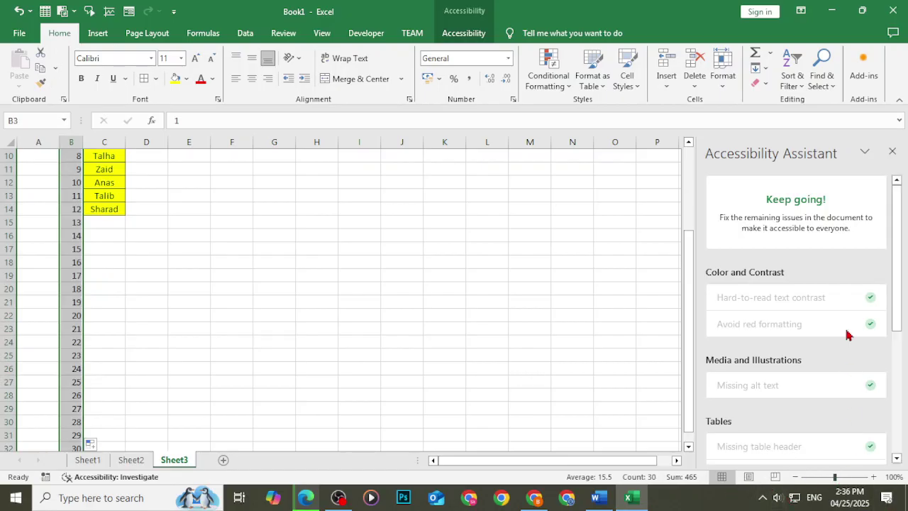
Close the Accessibility Assistant and enlarge the sheet view to 280%.
left_click(892, 151)
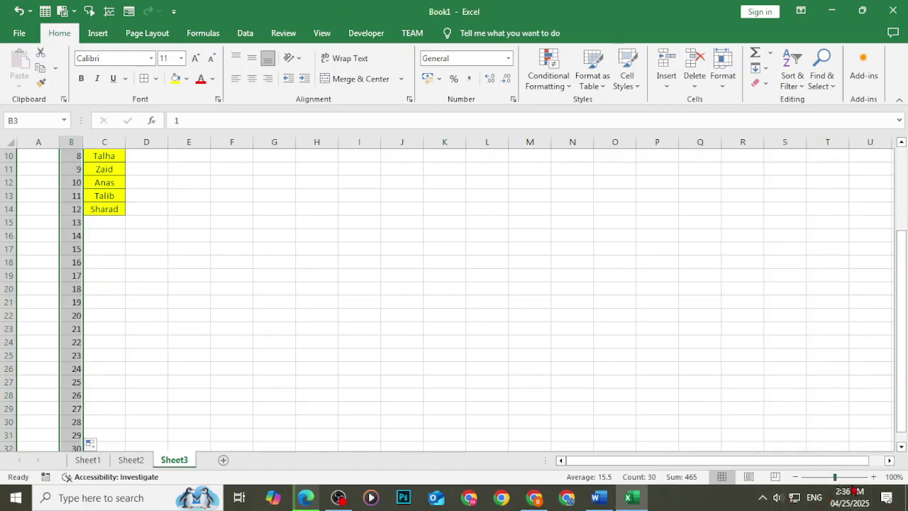
left_click(851, 477)
scroll(332, 391, "up", 6)
scroll(317, 376, "down", 1)
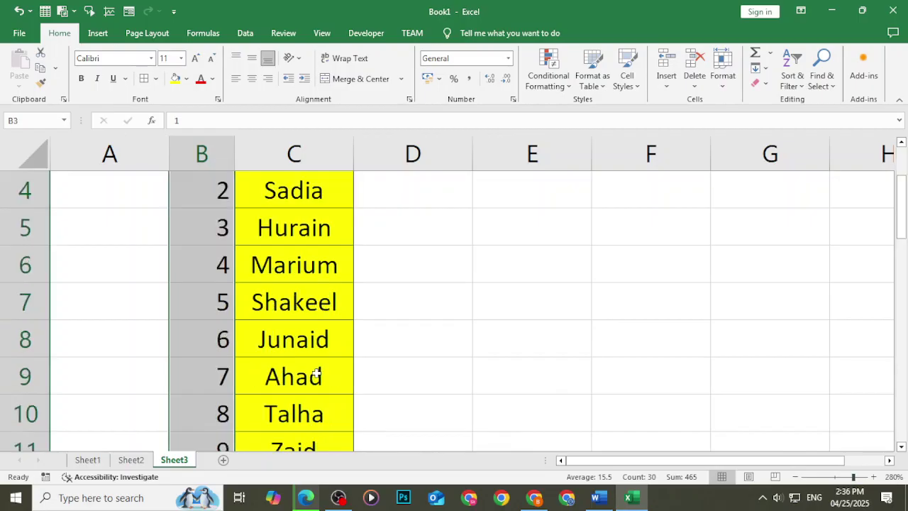
scroll(325, 287, "up", 1)
Add two more people's first names below the list, in C15 and C16.
left_click(305, 268)
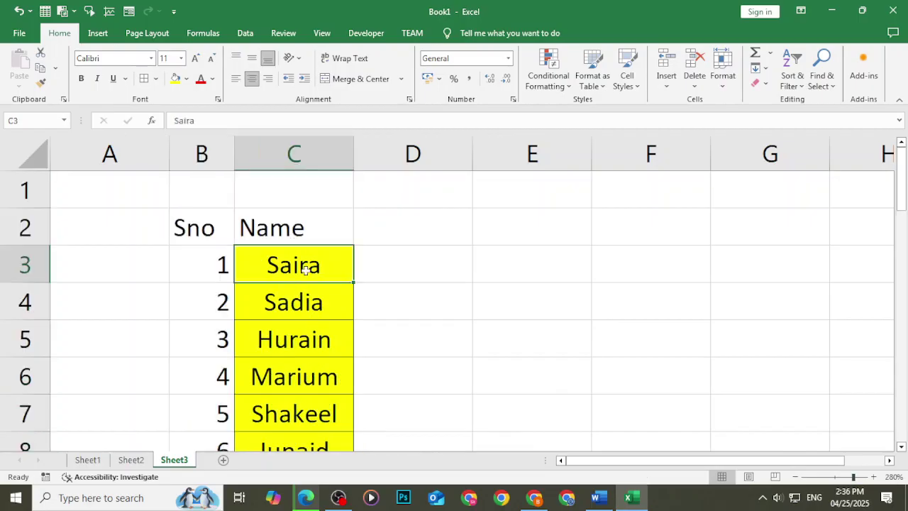
key("Down")
key("Down")
key("Down")
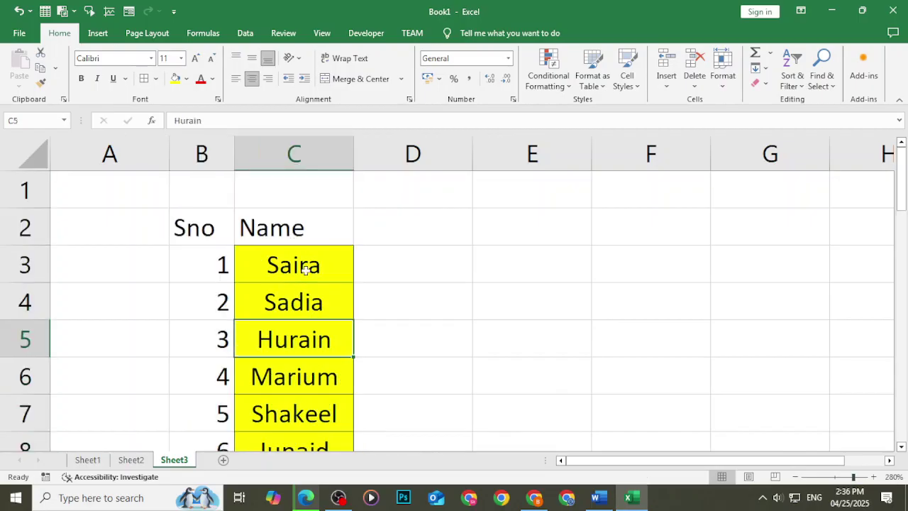
key("Down")
key("Down")
key("Down")
key("Down")
key("Down")
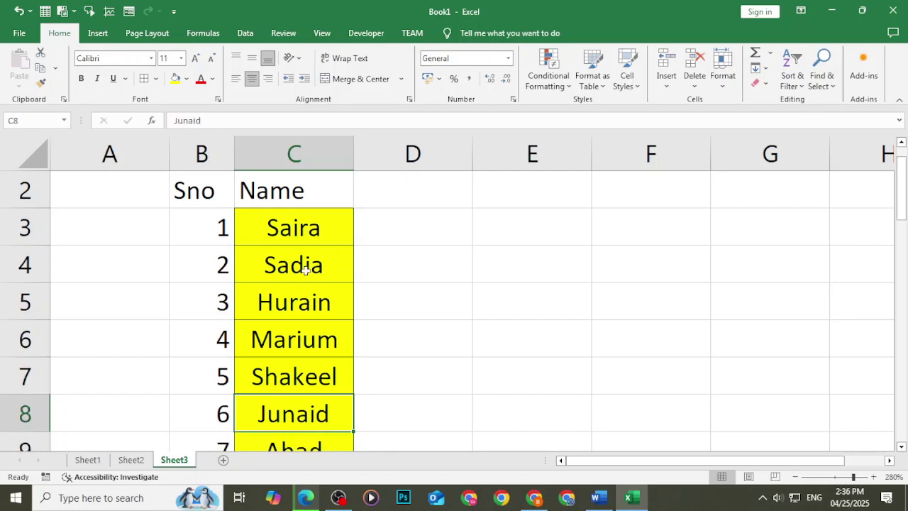
key("Down")
key("Down")
key("Down")
key("Down")
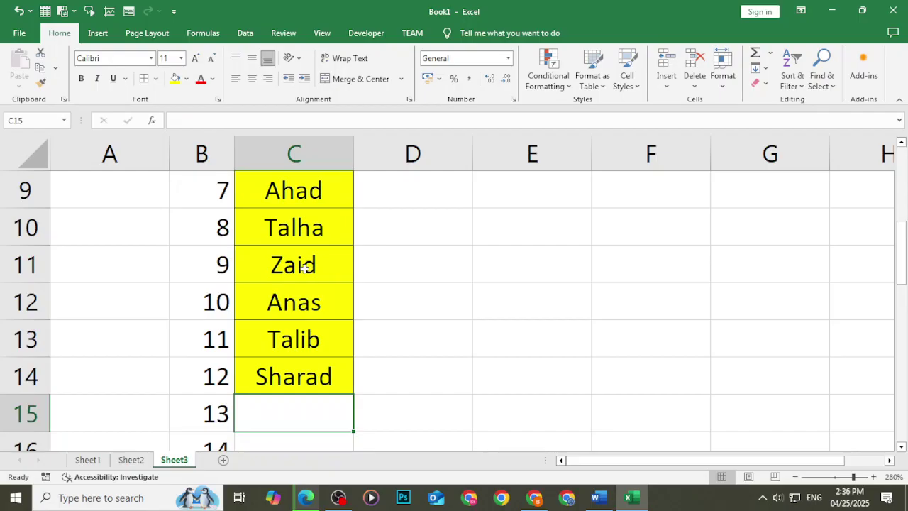
type("Aree")
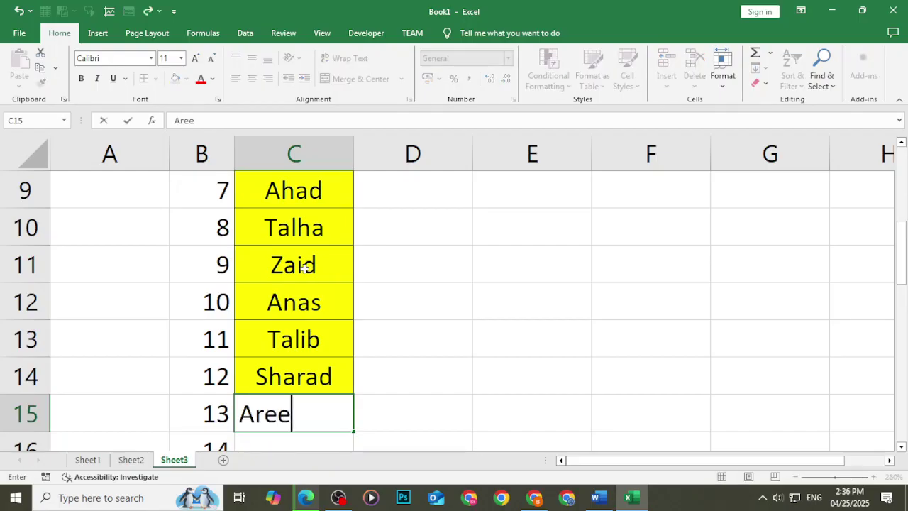
type("ba")
key("Return")
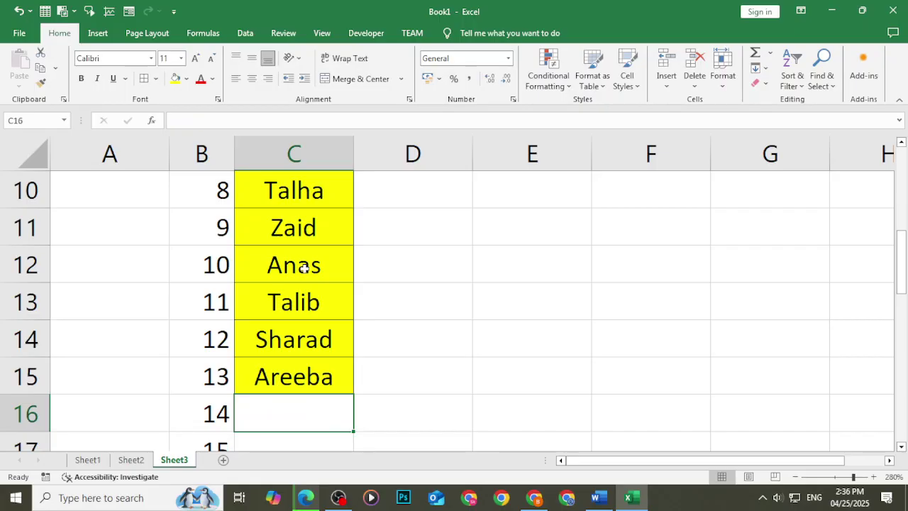
type("Dua")
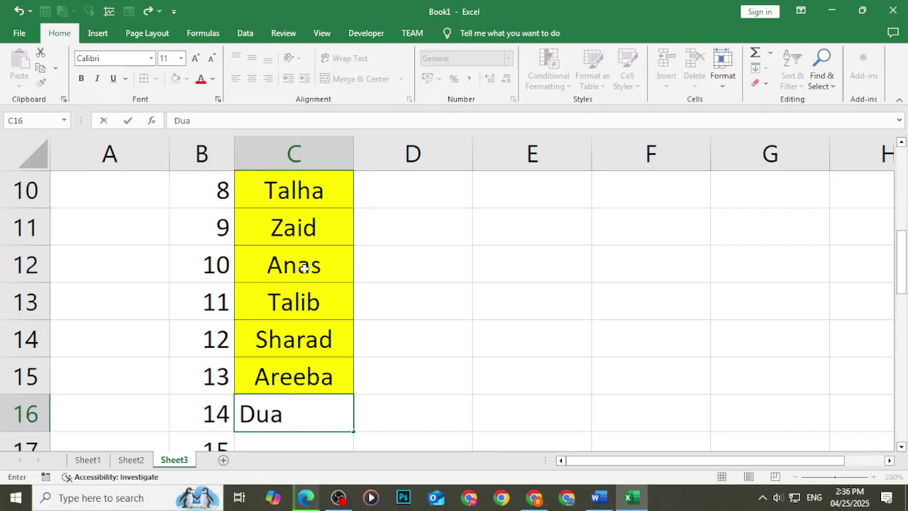
key("Return")
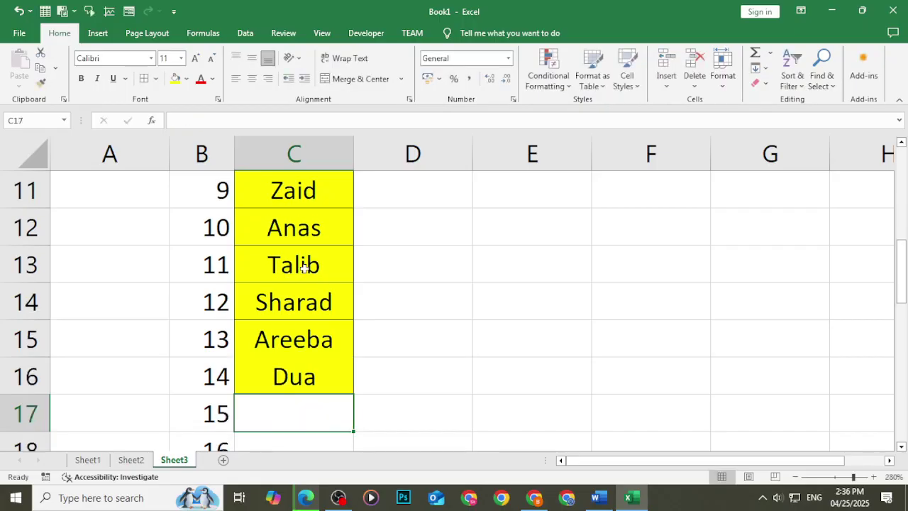
key("Up")
key("Up")
key("Up")
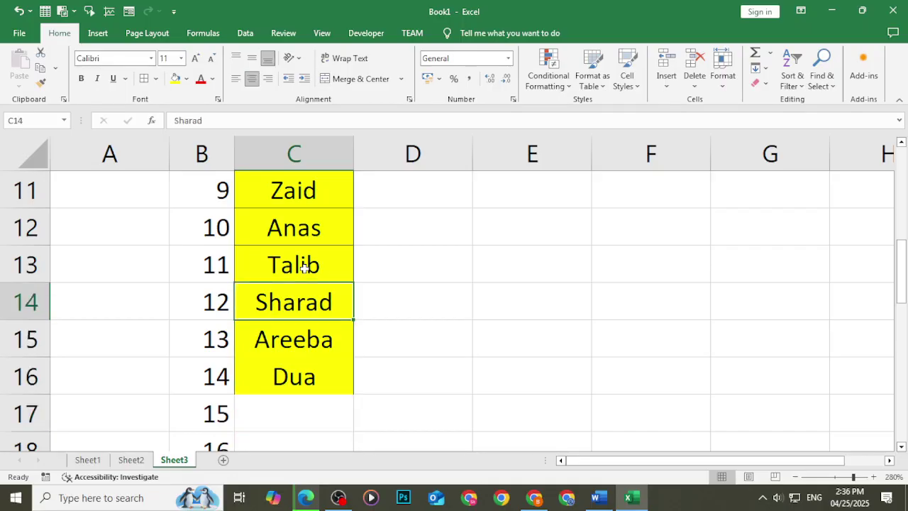
key("Down")
key("Down")
key("Down")
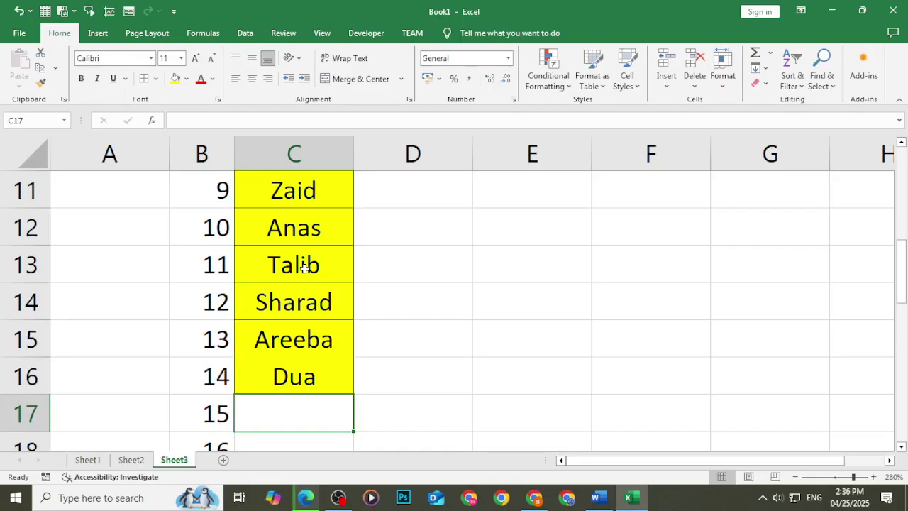
type("YAsmeen")
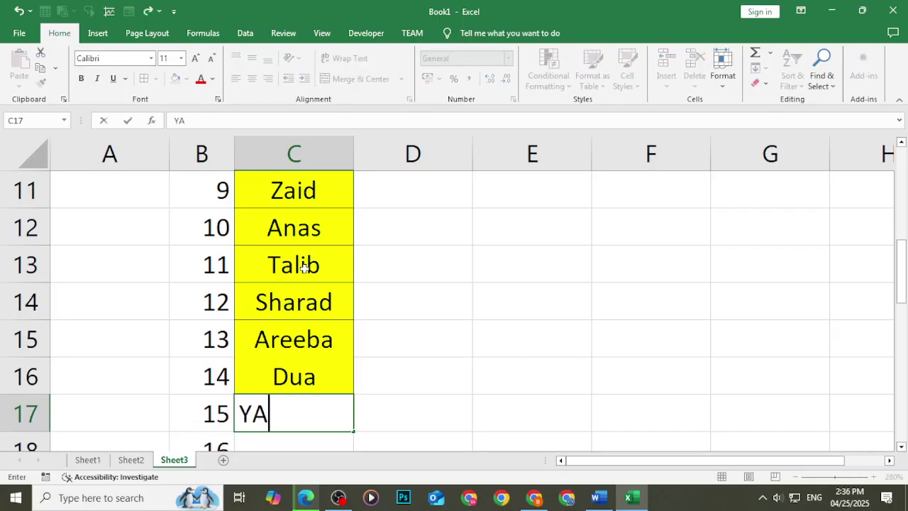
key("BackSpace")
key("BackSpace")
key("BackSpace")
key("BackSpace")
key("BackSpace")
key("BackSpace")
key("BackSpace")
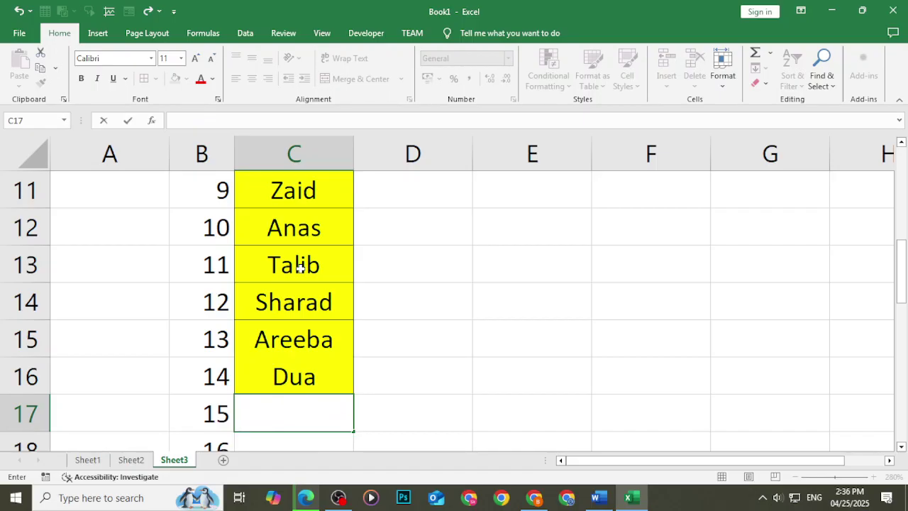
Add two more people's first names to the list, in C17 and C18.
type("Yasmeen")
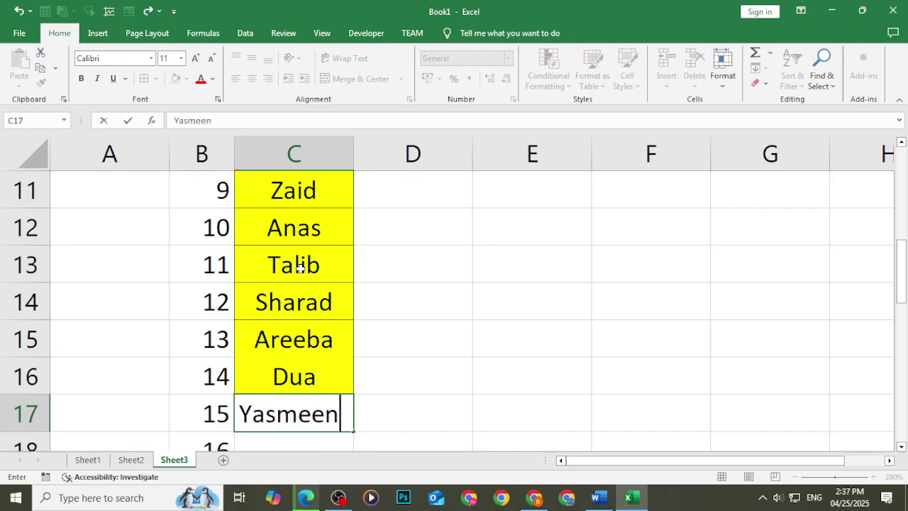
key("Return")
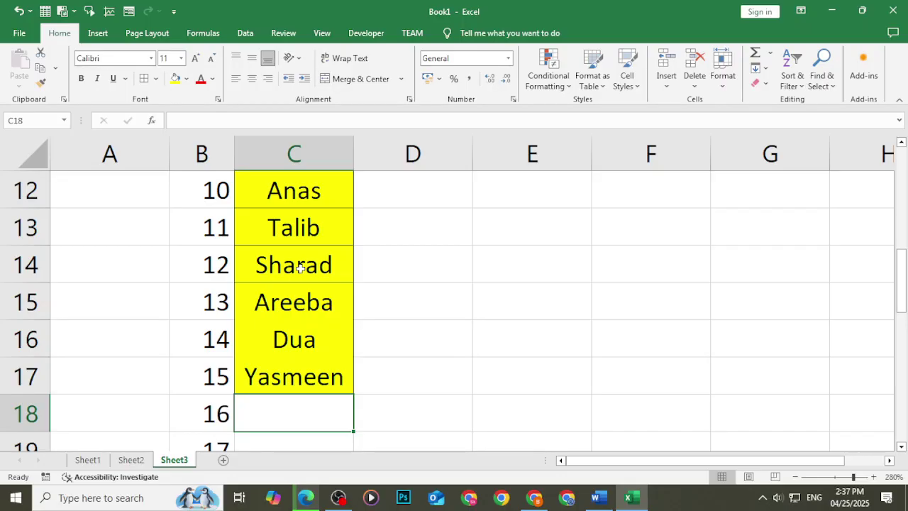
type("Bilaw")
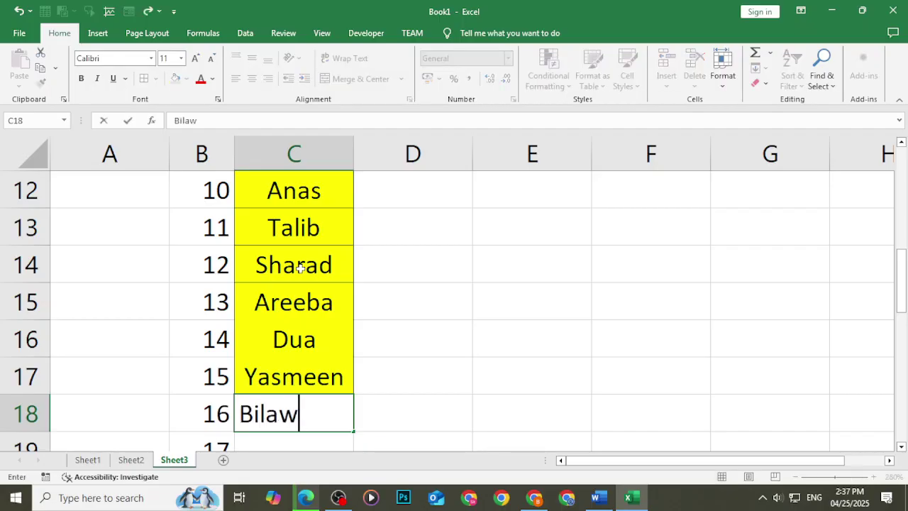
type("al")
key("Return")
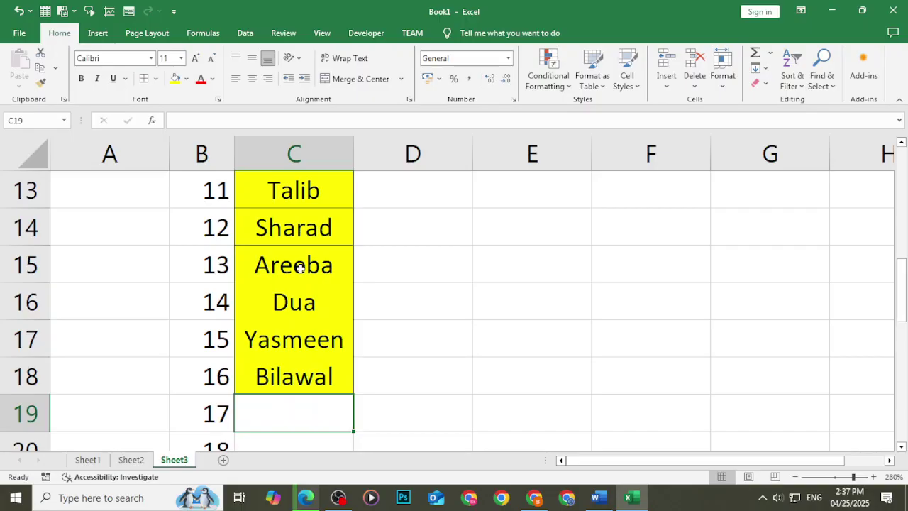
key("Up")
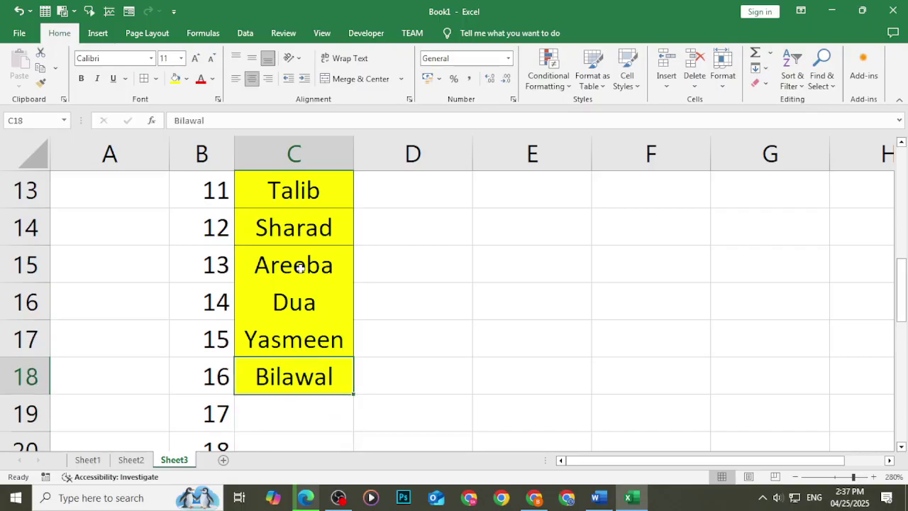
key("Down")
Enter one more first name at the end of the list, in C19.
type("Hurain")
key("BackSpace")
key("BackSpace")
key("BackSpace")
key("BackSpace")
key("BackSpace")
type("af")
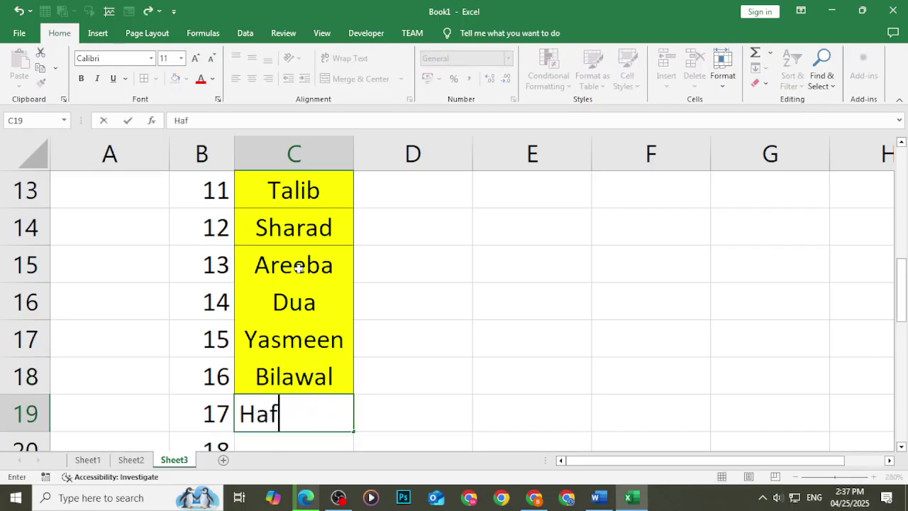
type("sa")
key("Tab")
key("Down")
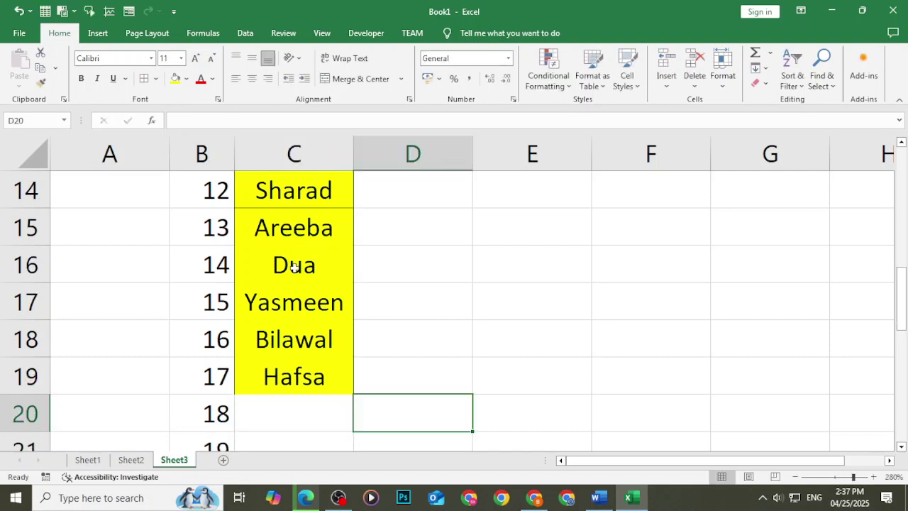
key("Left")
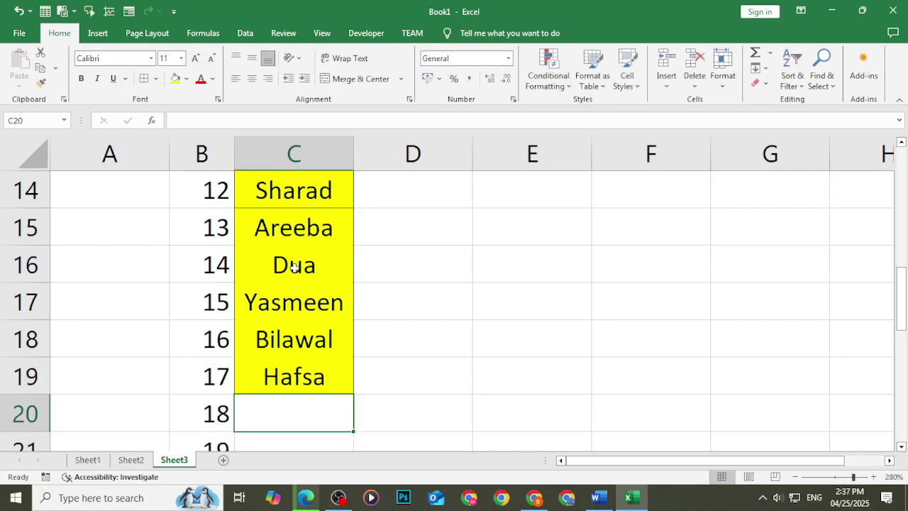
Review the list of names from its last entry back up to the first one in row 3.
key("Right")
key("Up")
key("Up")
key("Up")
key("Up")
key("Up")
key("Up")
key("Up")
key("Up")
key("Up")
key("Up")
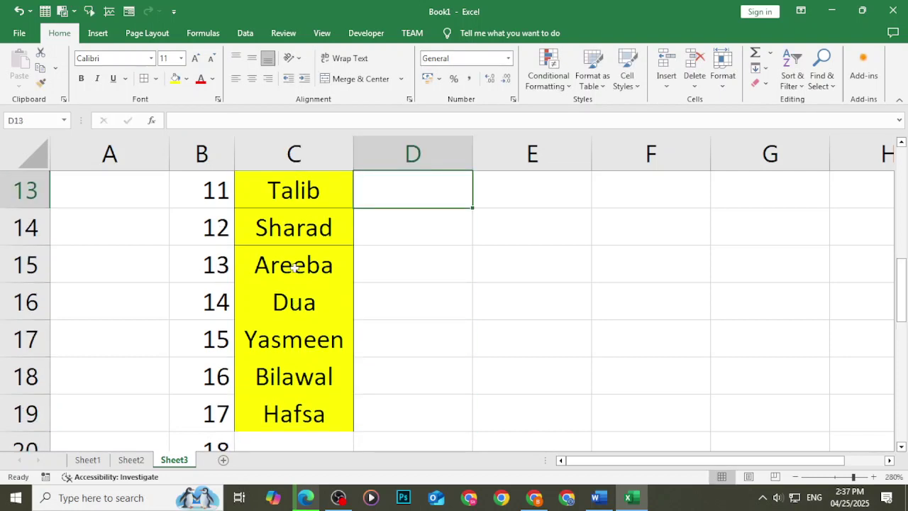
key("Up")
key("Up")
key("Up")
key("Up")
key("Up")
key("Up")
key("Up")
key("Up")
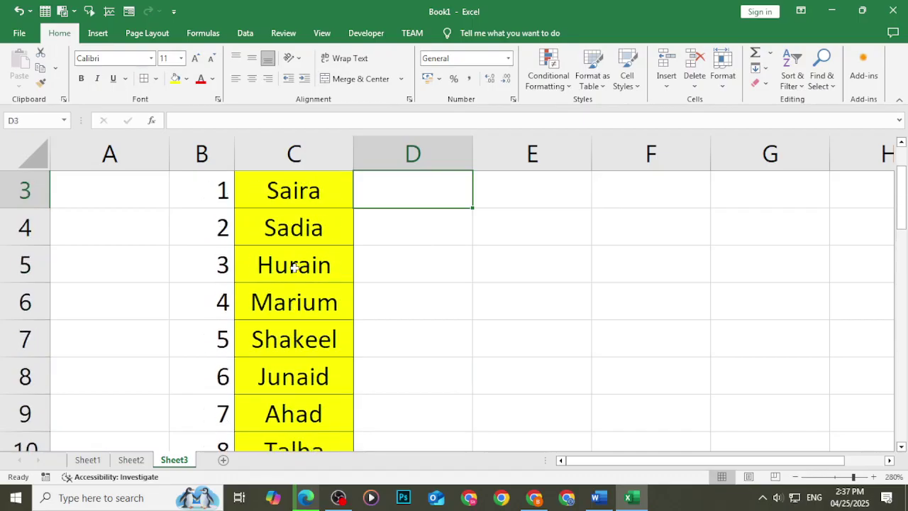
key("Left")
key("Down")
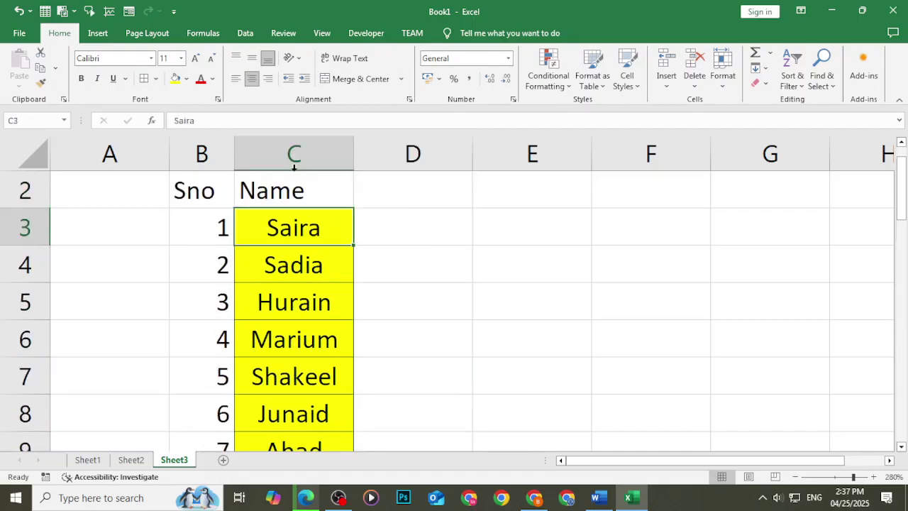
Sort column C's names from A to Z, expanding the selection to include the neighbouring serial numbers.
left_click(308, 148)
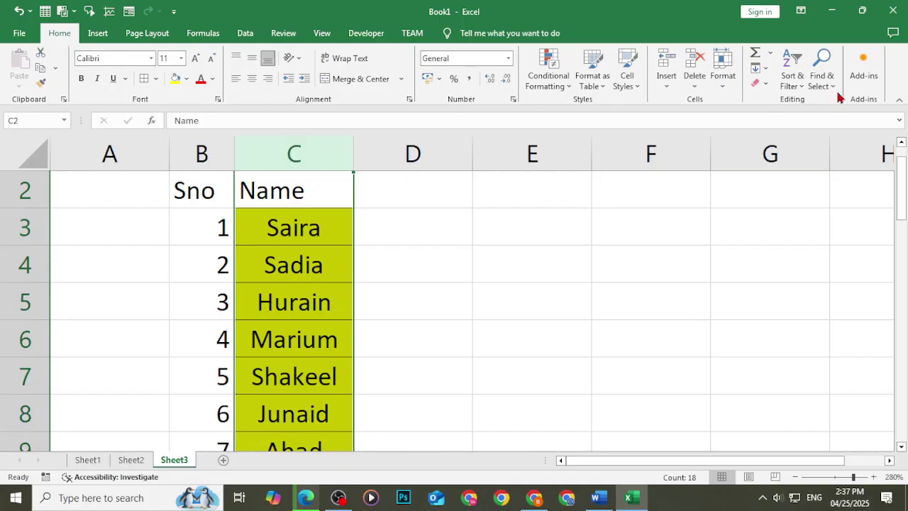
left_click(792, 71)
left_click(813, 112)
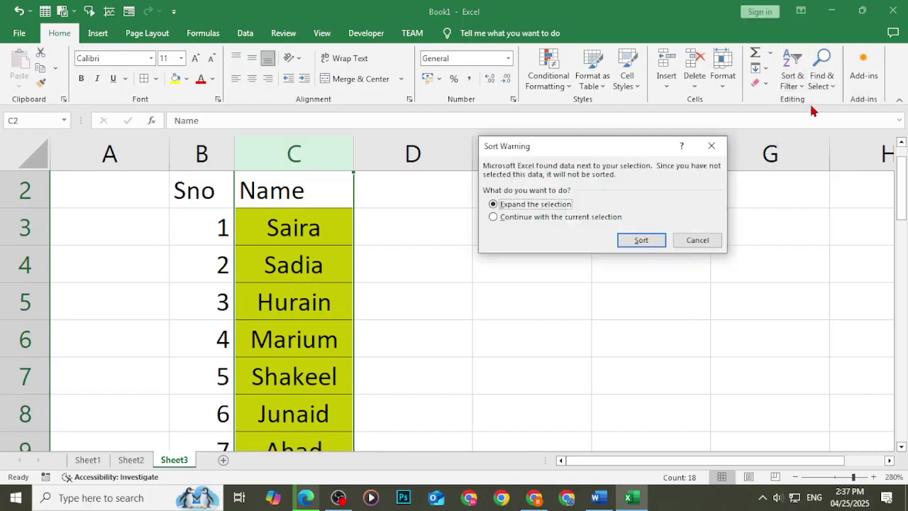
left_click(638, 239)
left_click_drag(487, 343, 477, 315)
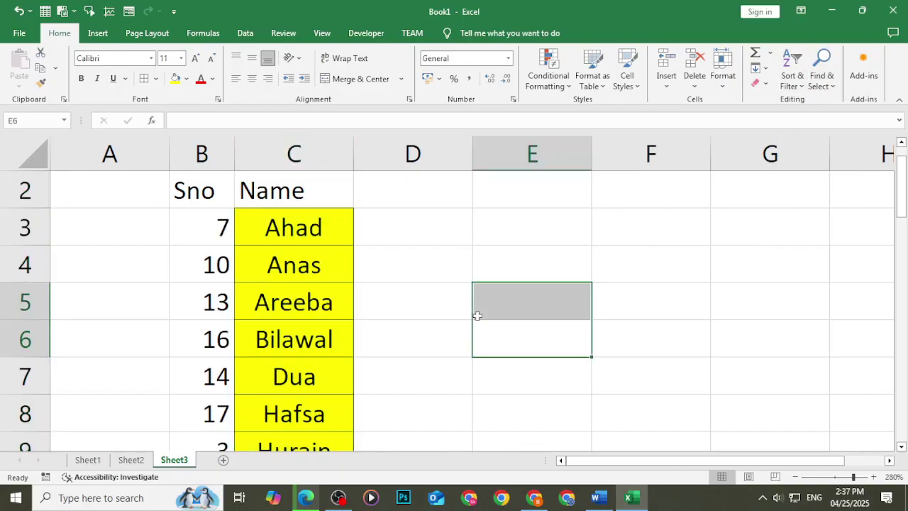
Renumber the sorted list by entering 1, 2 and 3 in B3:B5 and filling the series down column B.
left_click(201, 231)
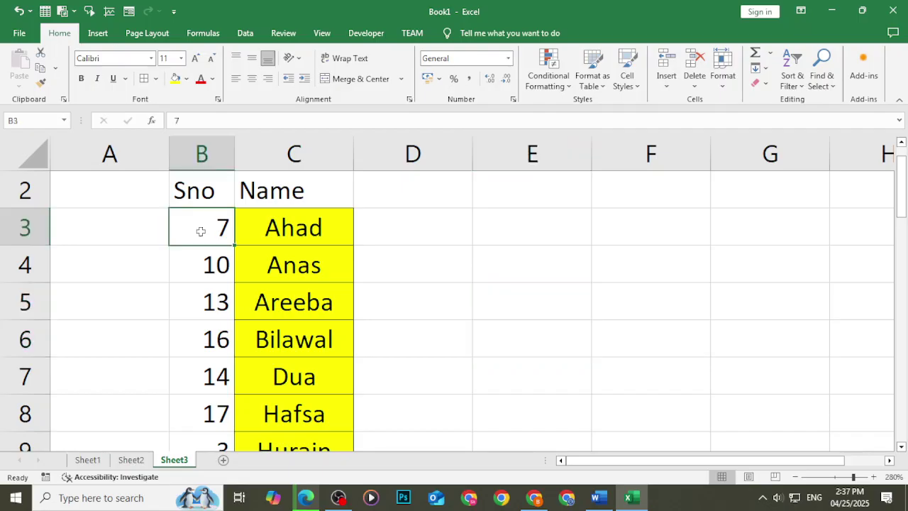
type("1")
key("Return")
type("2")
key("Return")
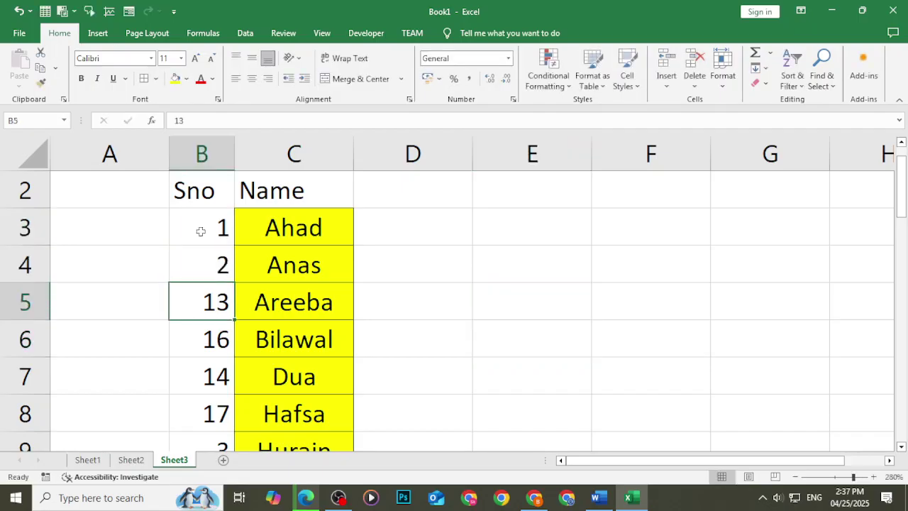
type("3")
key("Return")
left_click_drag(218, 231, 255, 372)
scroll(280, 349, "up", 9)
left_click(407, 304)
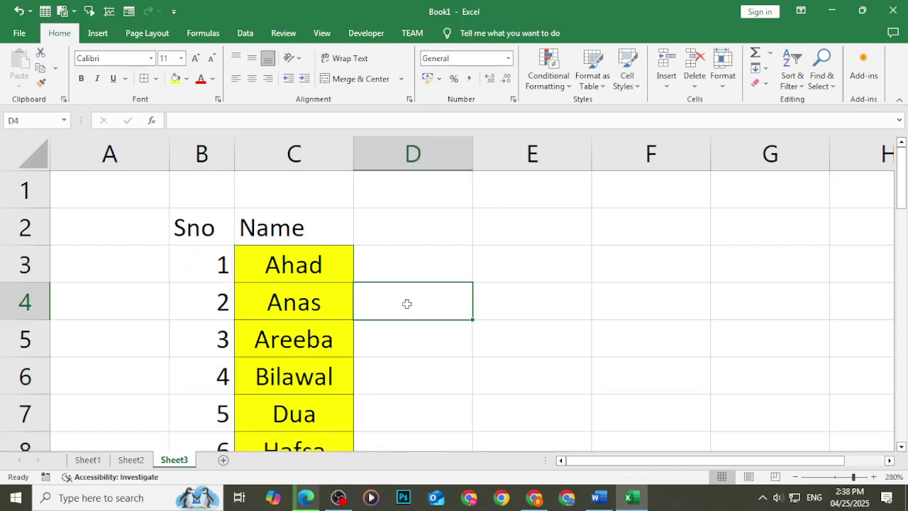
Add the column heading "Nick Names" in D2, beside the Name heading.
left_click(373, 264)
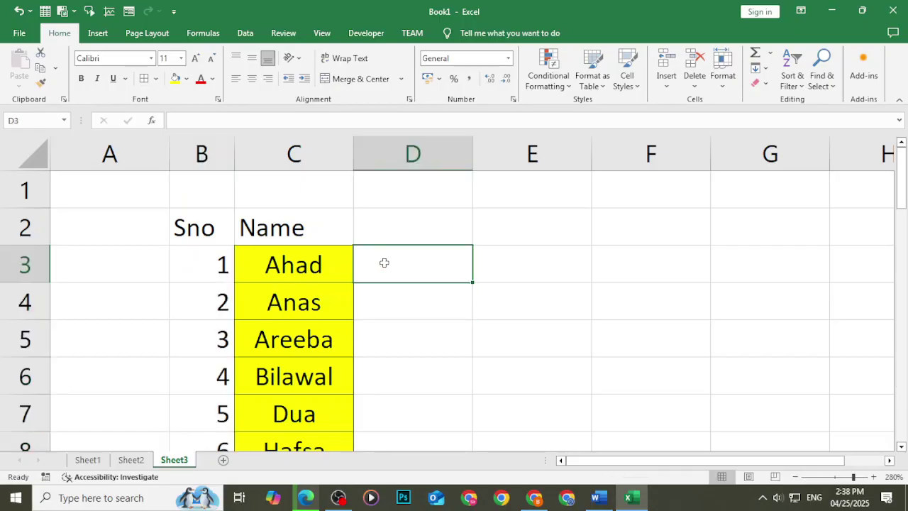
left_click(382, 233)
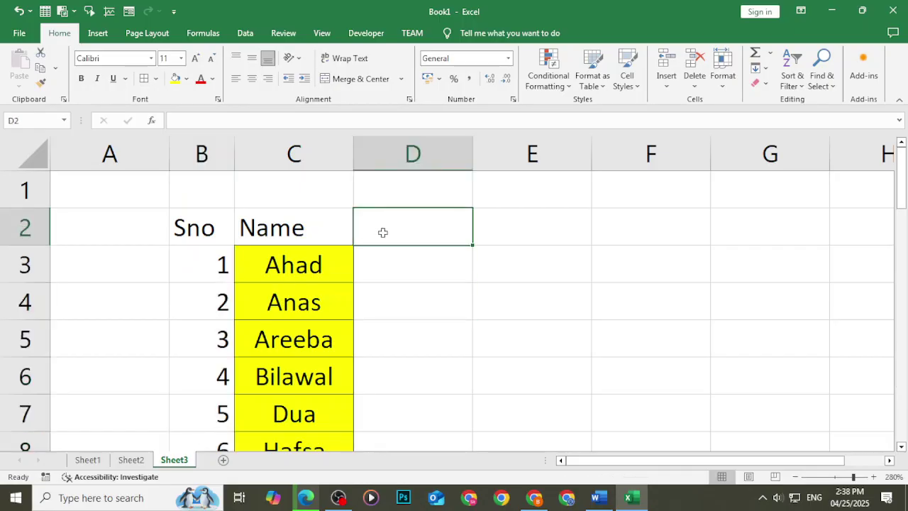
type("Nick ")
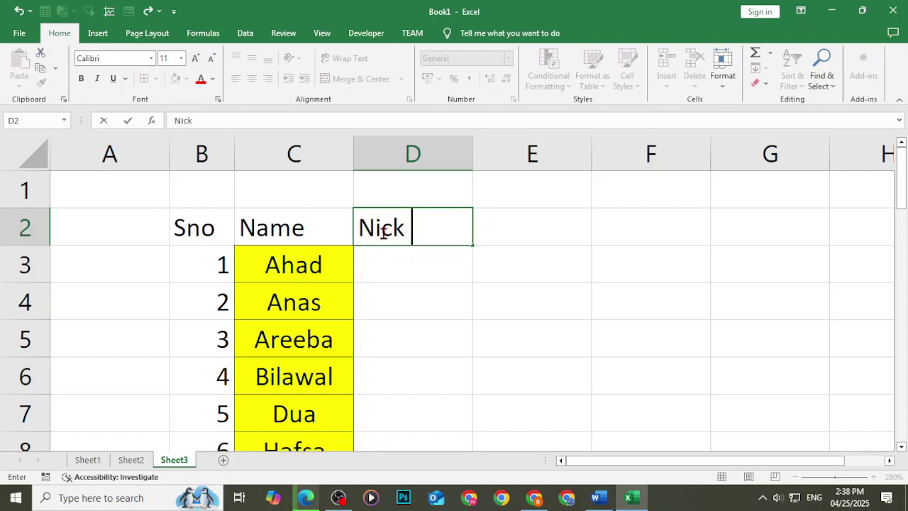
type("Names")
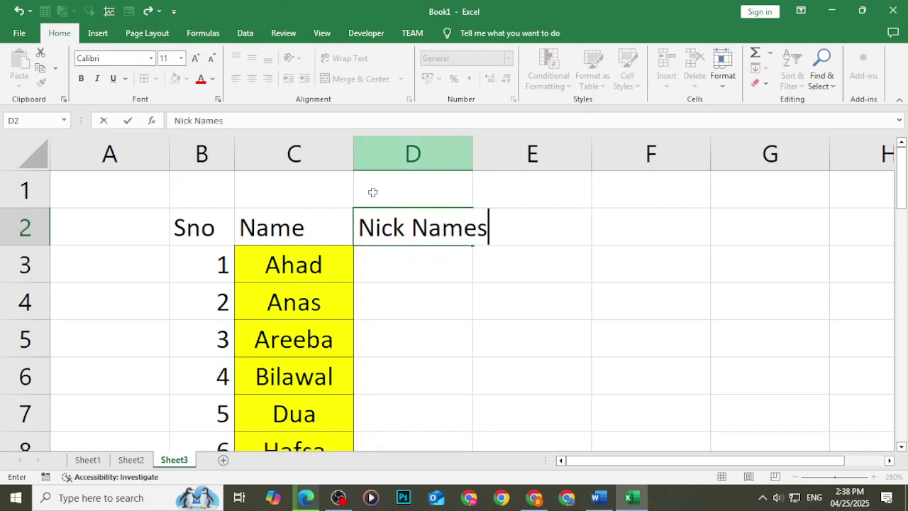
Narrow the empty column A to a thin margin and column B to about the width of its Sno heading.
left_click(168, 157)
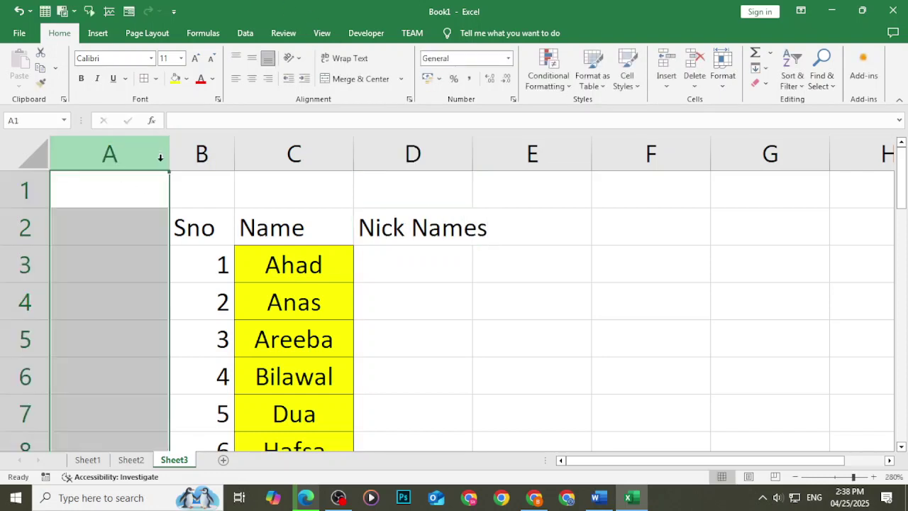
left_click_drag(166, 162, 69, 173)
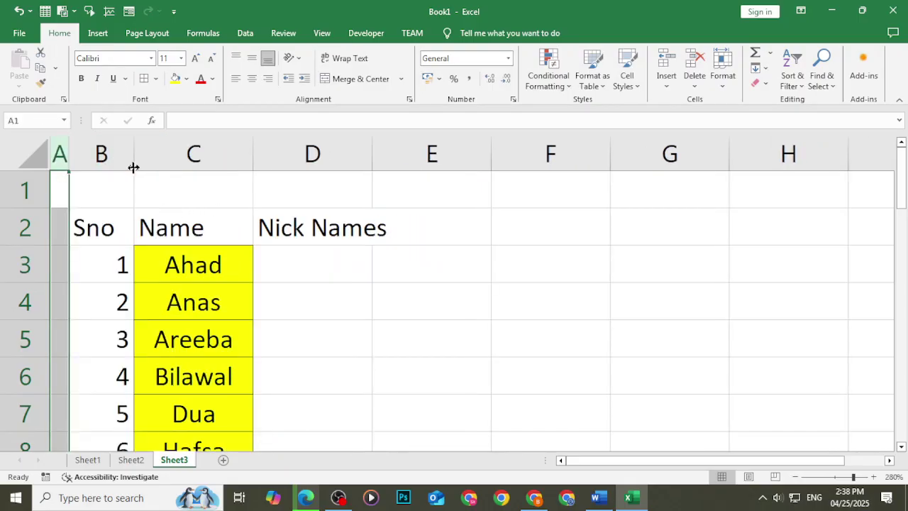
left_click_drag(132, 166, 115, 170)
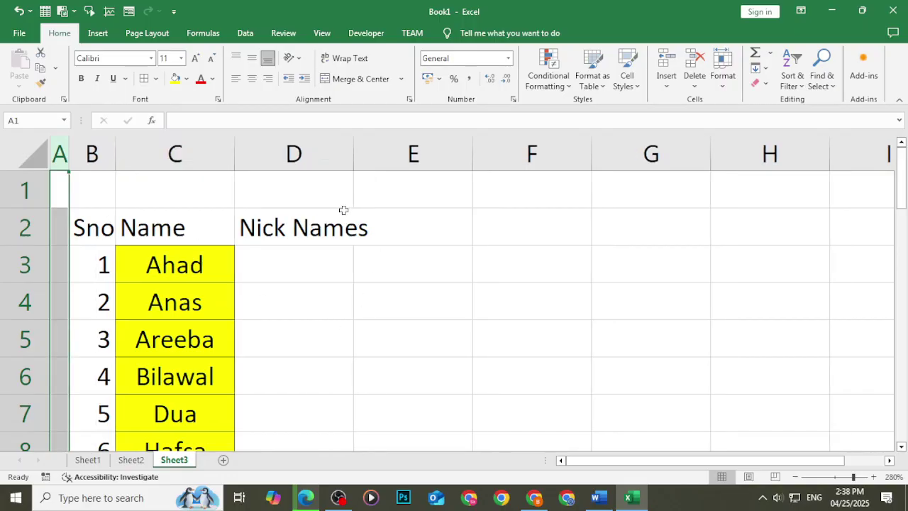
Fill the header row cells B2:E2 with yellow.
left_click_drag(283, 225, 407, 230)
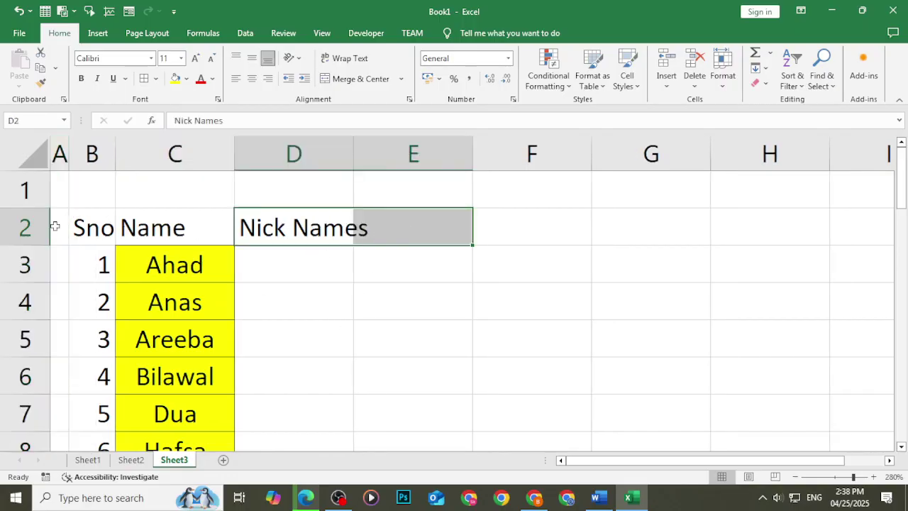
left_click_drag(81, 228, 363, 228)
left_click(175, 78)
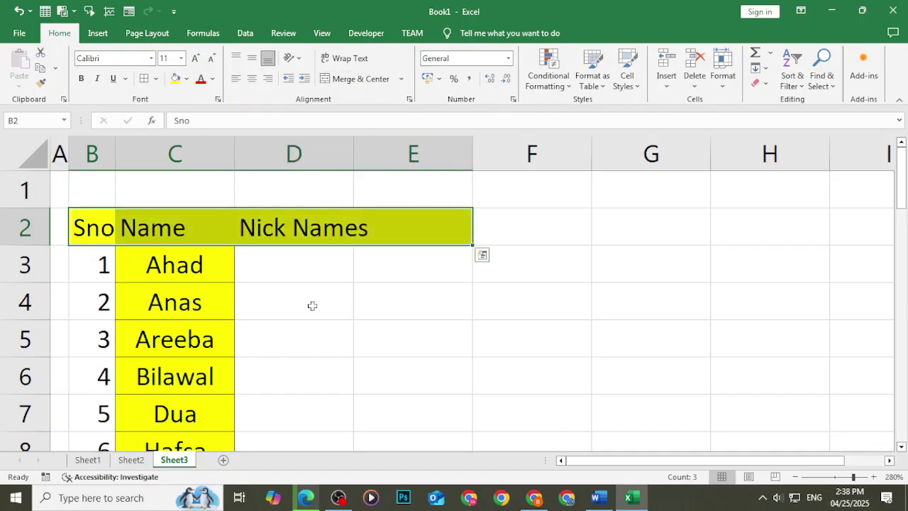
left_click(301, 266)
key("Tab")
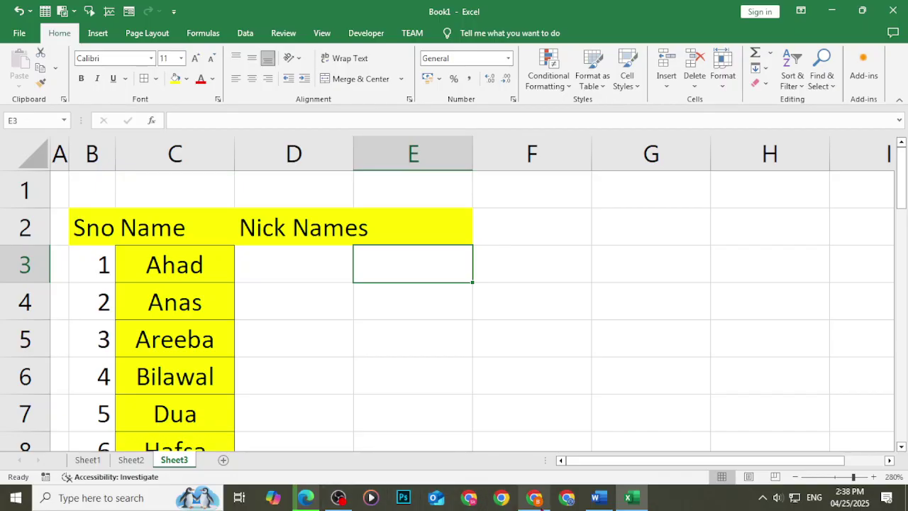
Switch to Microsoft Edge to view the Johari Window diagram.
left_click(537, 503)
left_click(538, 504)
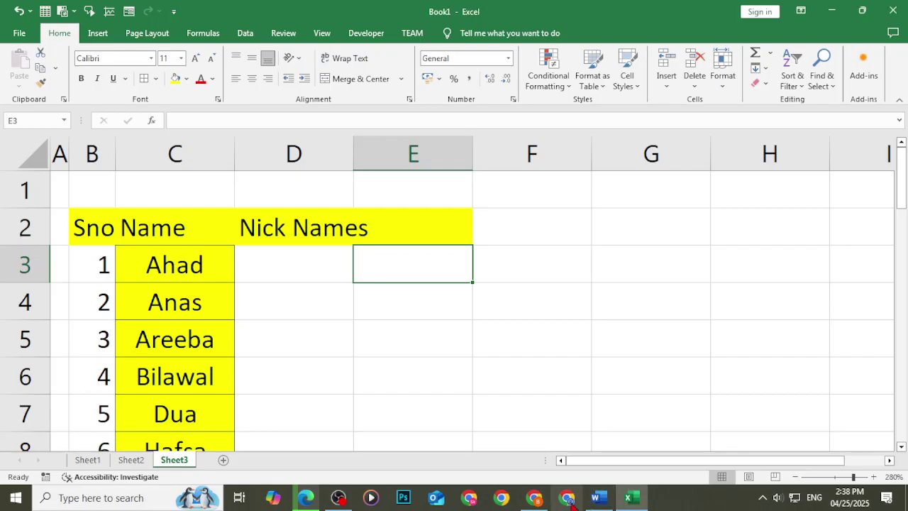
left_click(306, 499)
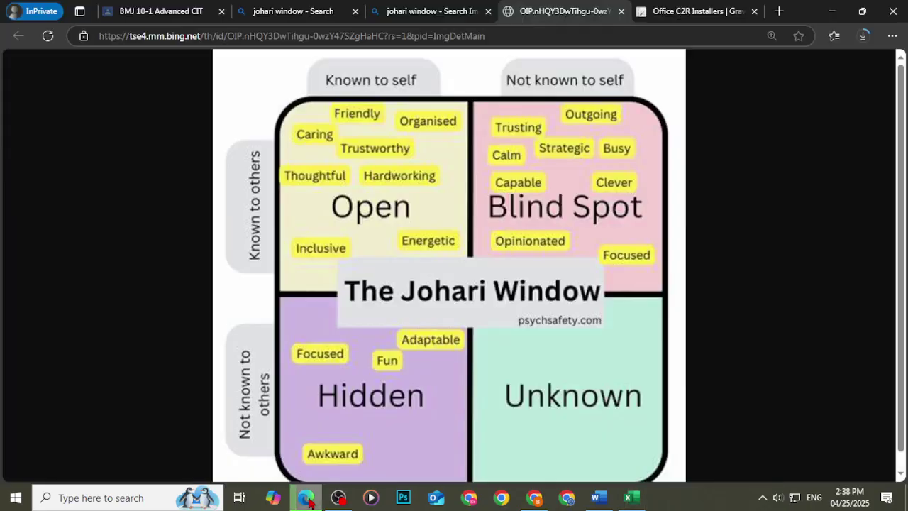
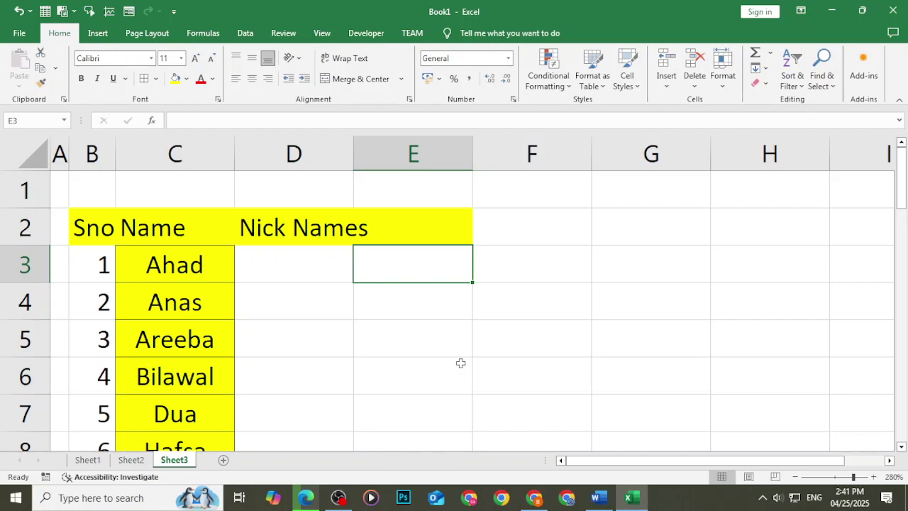
Look through the numbered name list down to its last entry, and return to the Johari Window diagram in Edge.
scroll(461, 365, "down", 5)
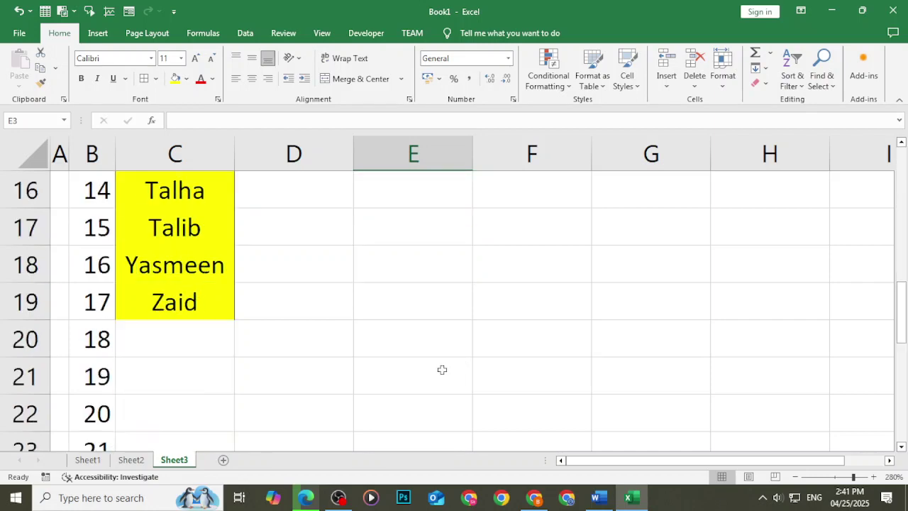
scroll(441, 368, "up", 5)
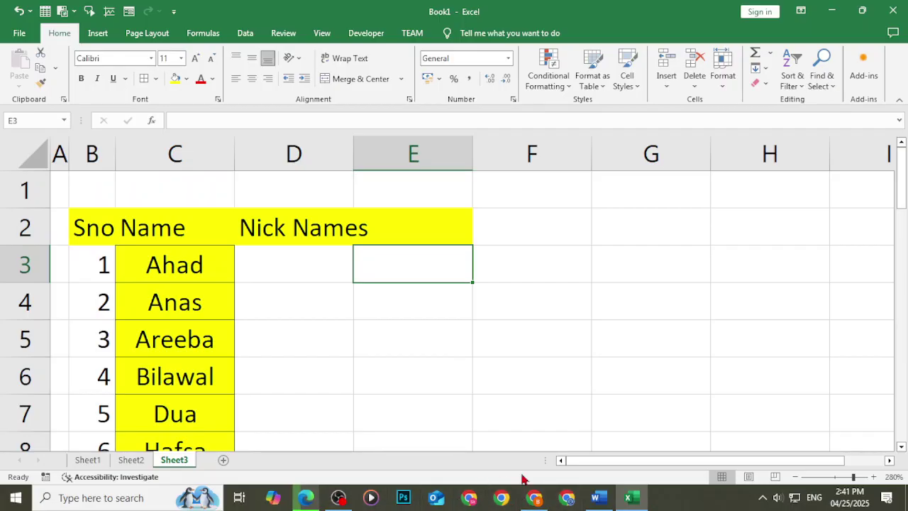
left_click(539, 504)
left_click(537, 502)
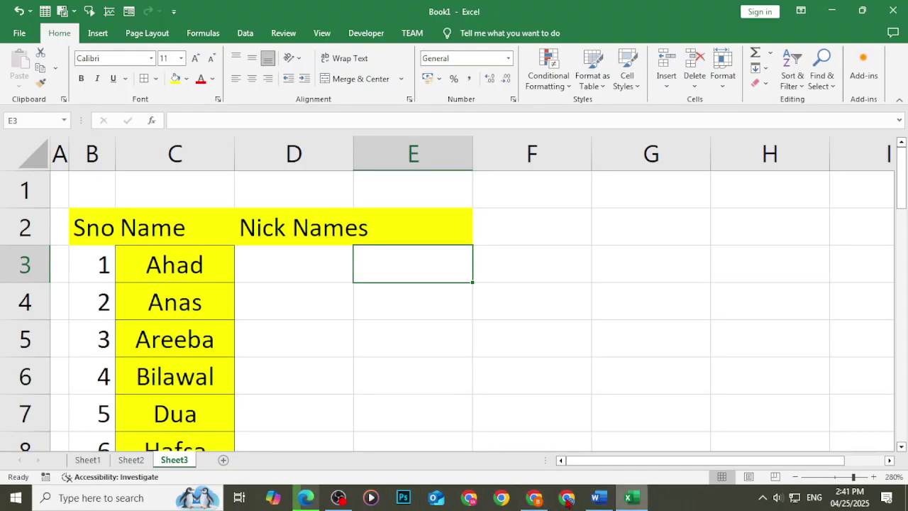
left_click(528, 502)
left_click(893, 9)
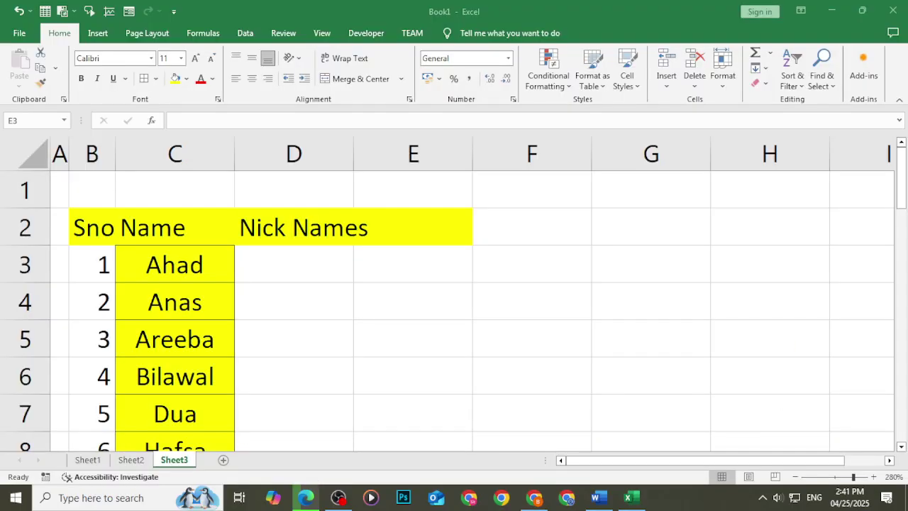
left_click(304, 498)
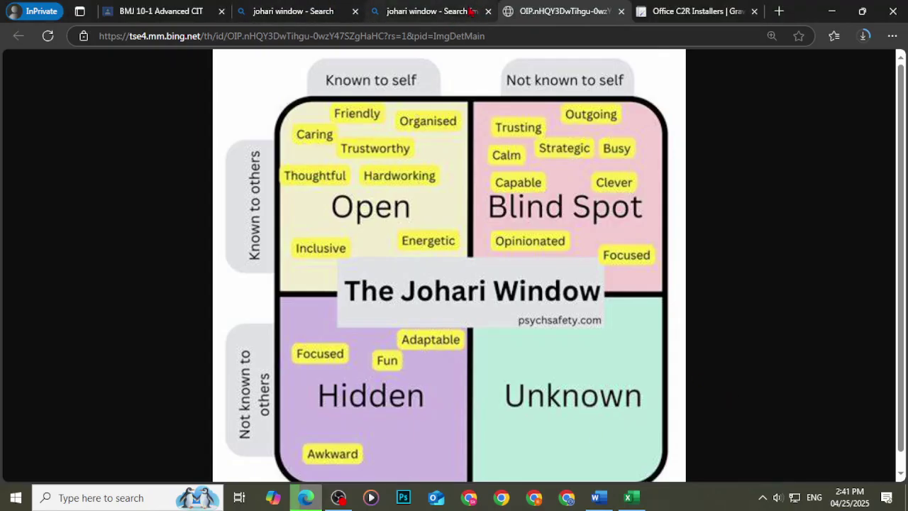
Close both Johari window search pages and the Office C2R Installers page, leaving the diagram open.
left_click(487, 11)
left_click(354, 11)
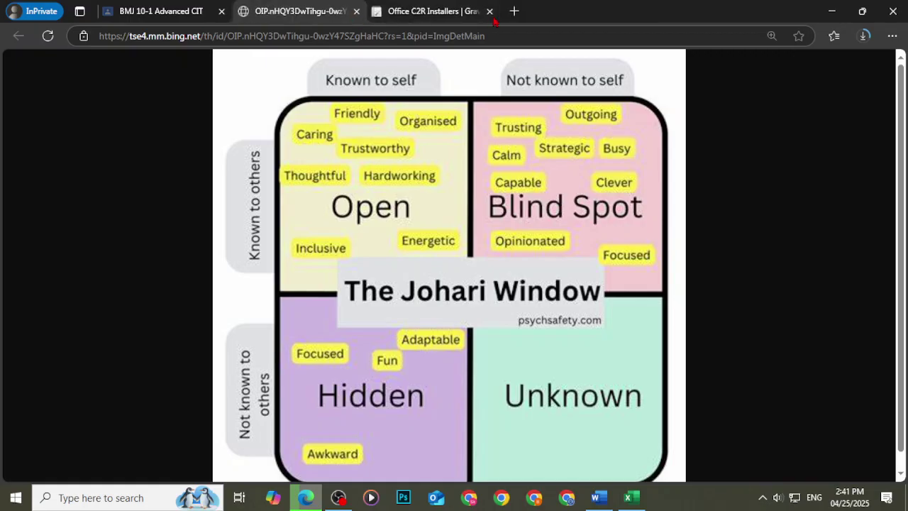
left_click(448, 11)
left_click(487, 11)
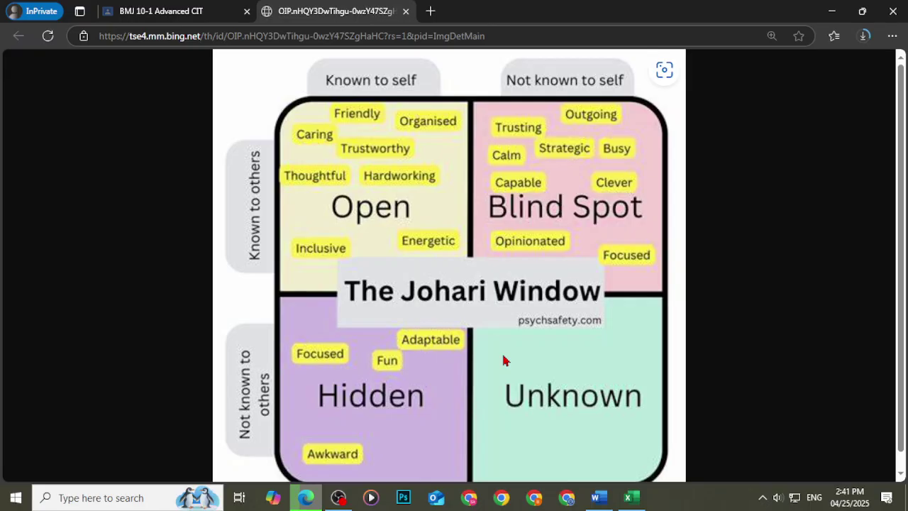
Switch to the Excel workbook and add another person's first name in C20, beside serial number 18.
mouse_move(596, 497)
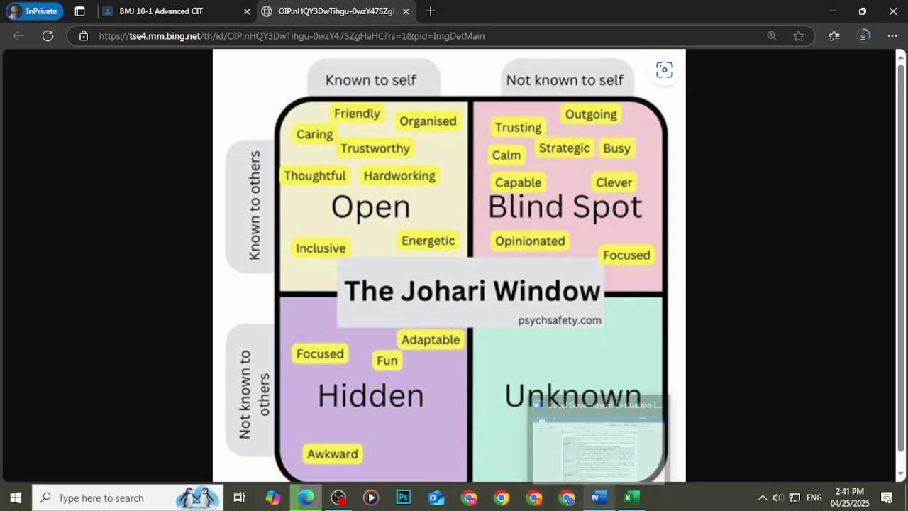
left_click(627, 497)
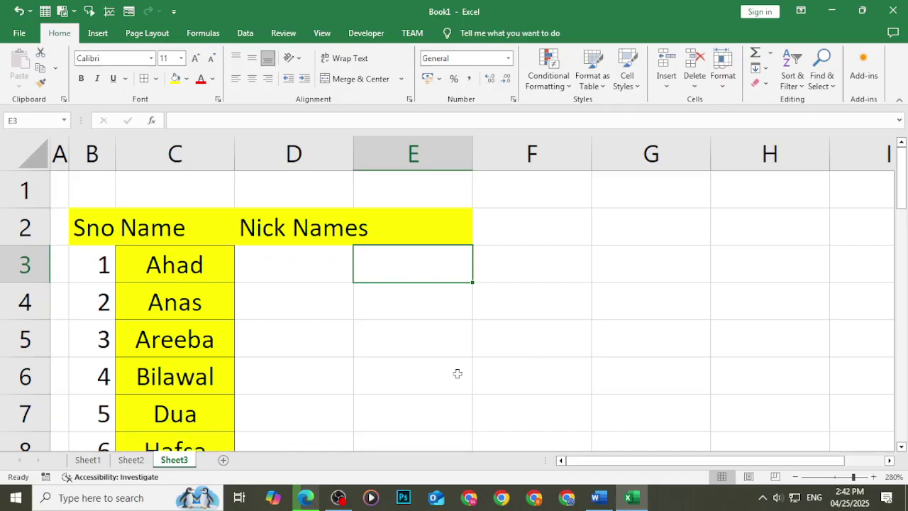
scroll(144, 393, "down", 5)
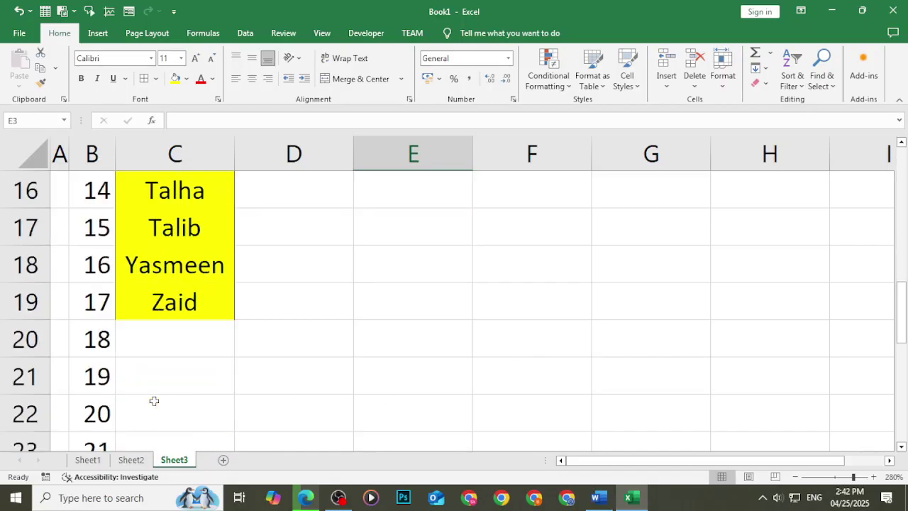
left_click(175, 342)
type("Urwa")
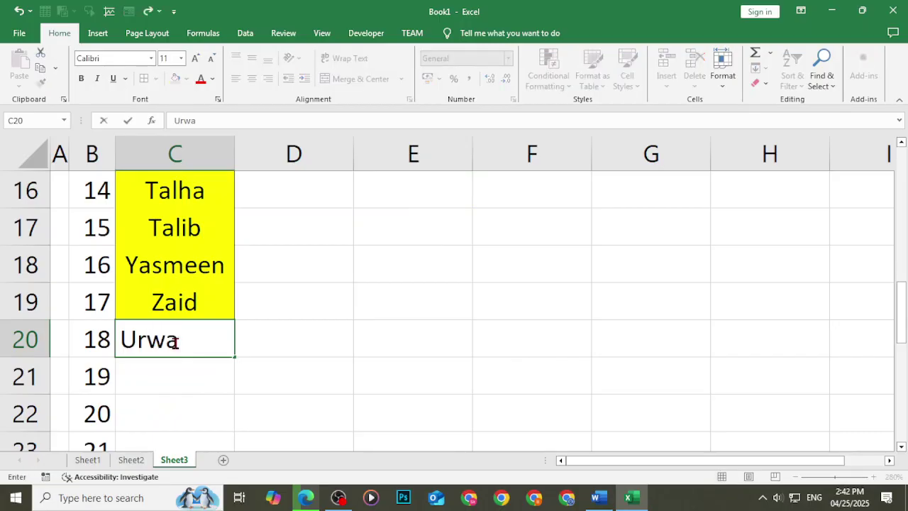
key("Return")
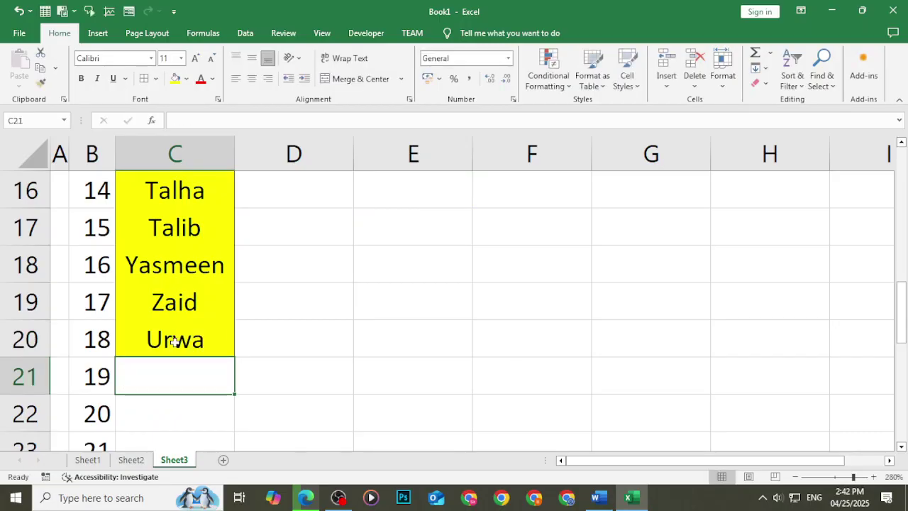
Sort the Name column from A to Z, expanding the selection to the adjacent data.
scroll(174, 341, "up", 5)
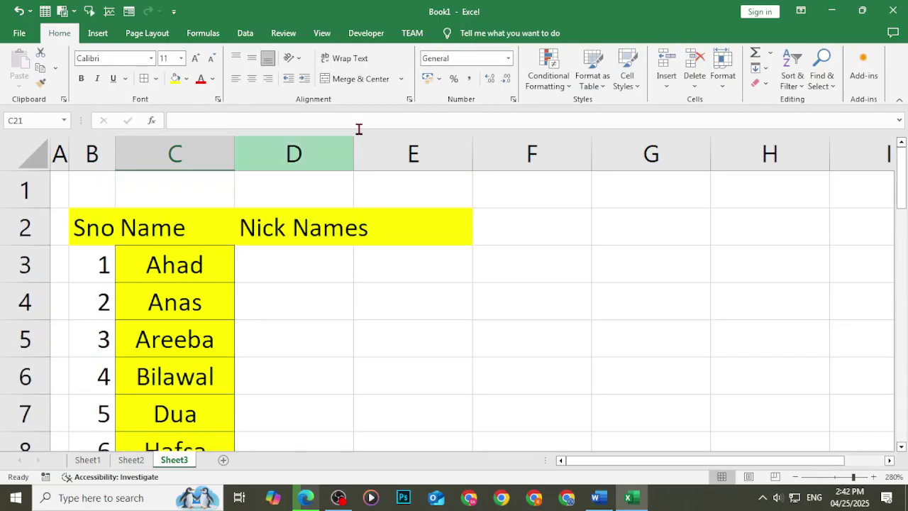
left_click(176, 164)
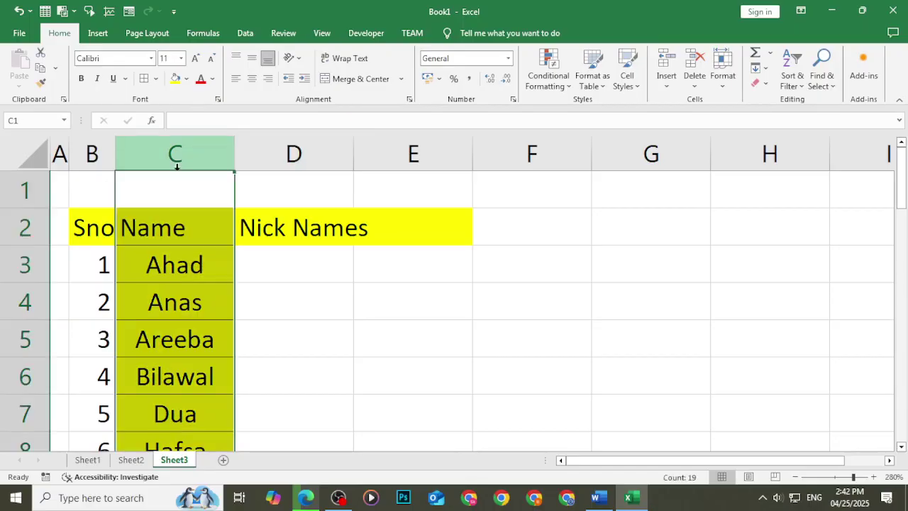
left_click(771, 55)
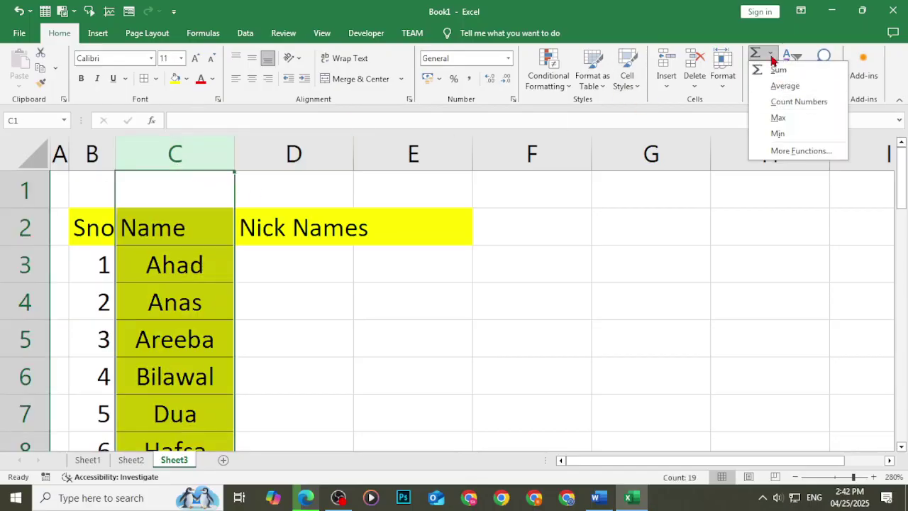
left_click(791, 68)
left_click(805, 76)
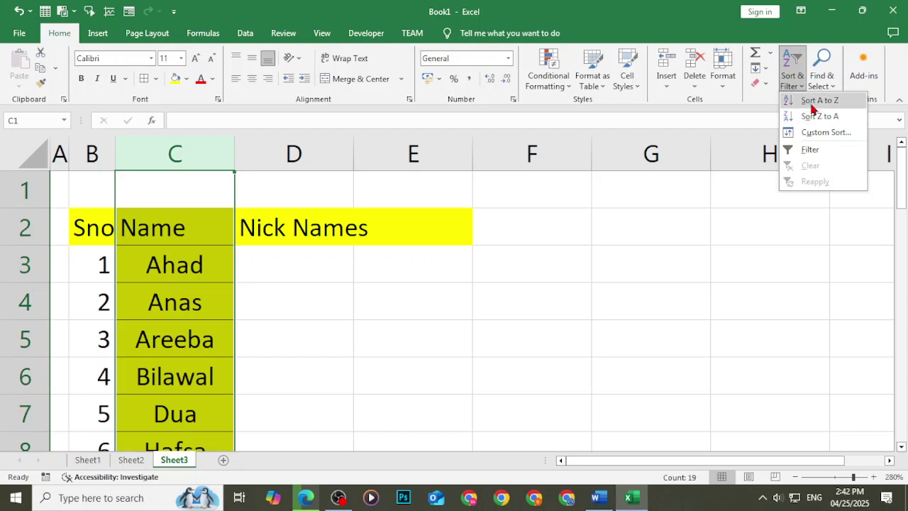
left_click(811, 105)
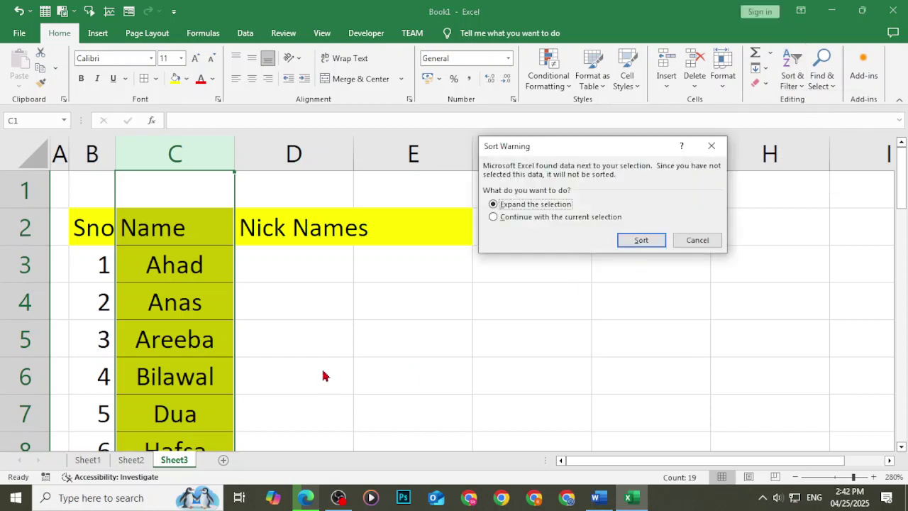
left_click(647, 241)
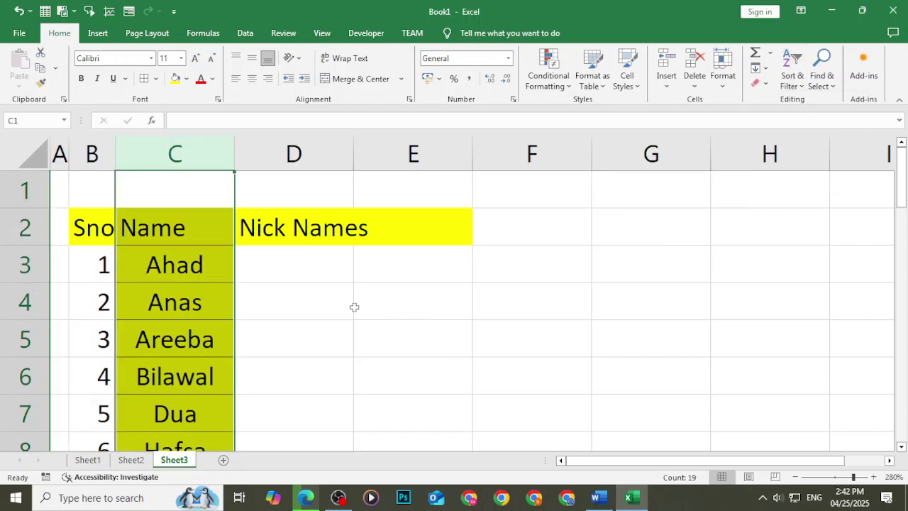
scroll(209, 376, "down", 5)
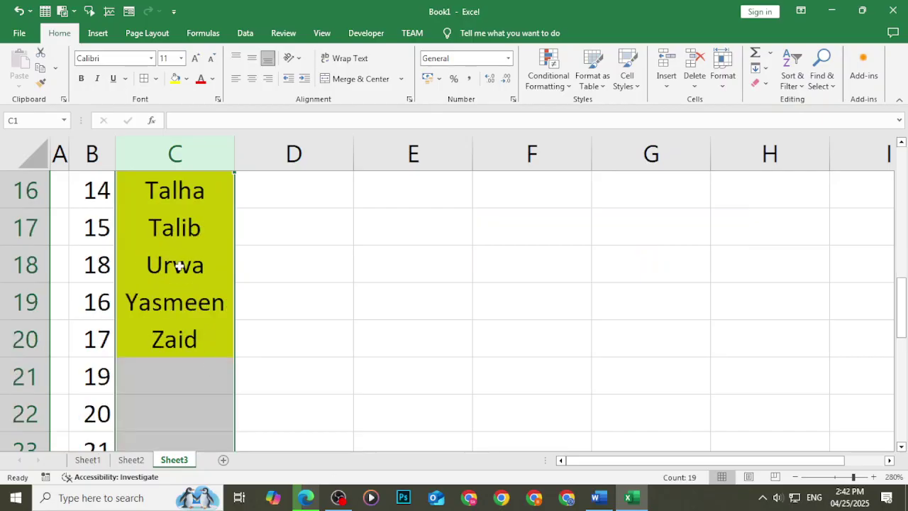
left_click(359, 367)
Renumber the Sno column by filling the series from B3 down to B20 with 1 to 18.
scroll(100, 323, "up", 5)
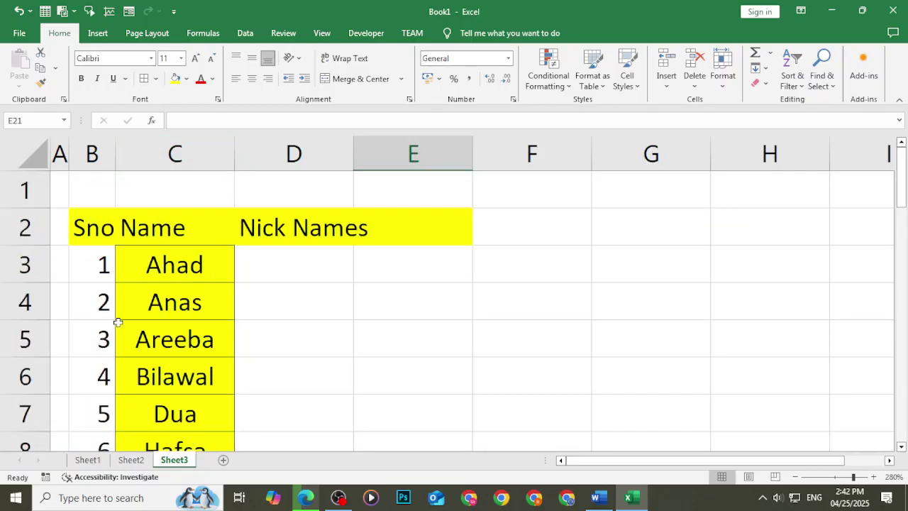
scroll(118, 321, "down", 6)
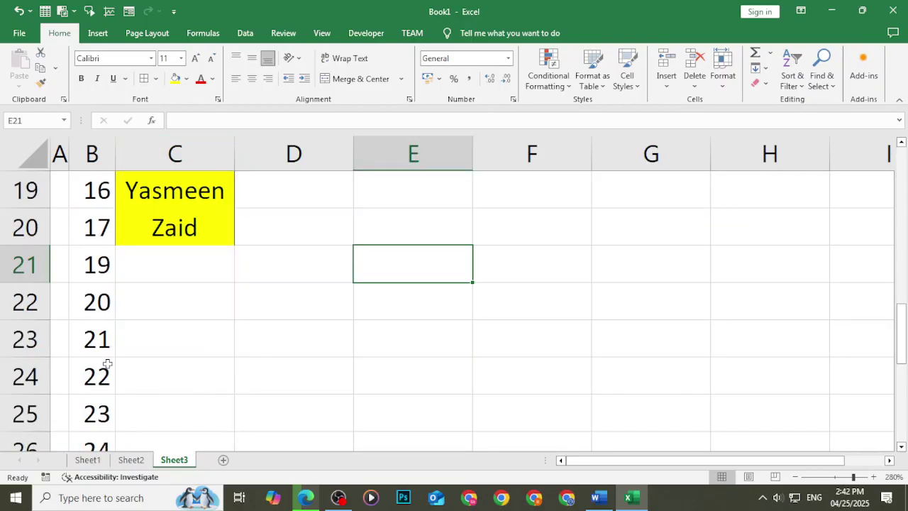
scroll(107, 364, "up", 3)
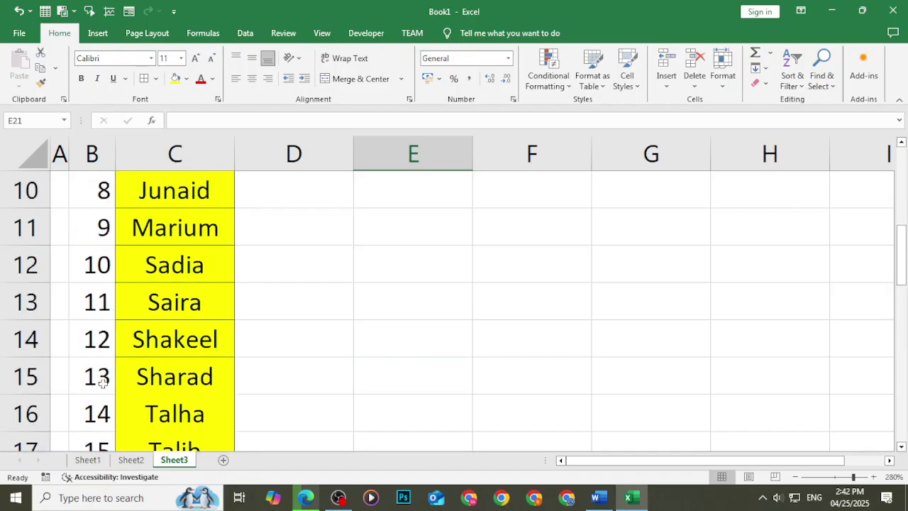
scroll(121, 192, "up", 3)
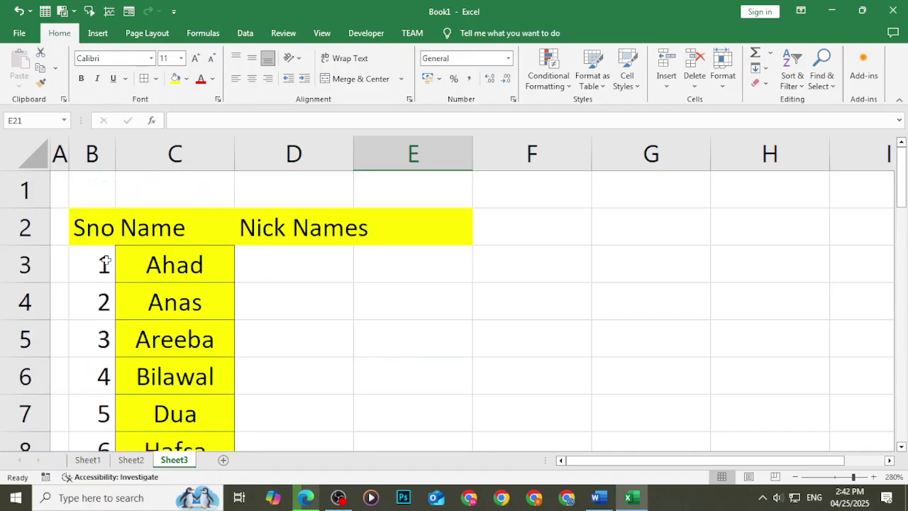
left_click(105, 263)
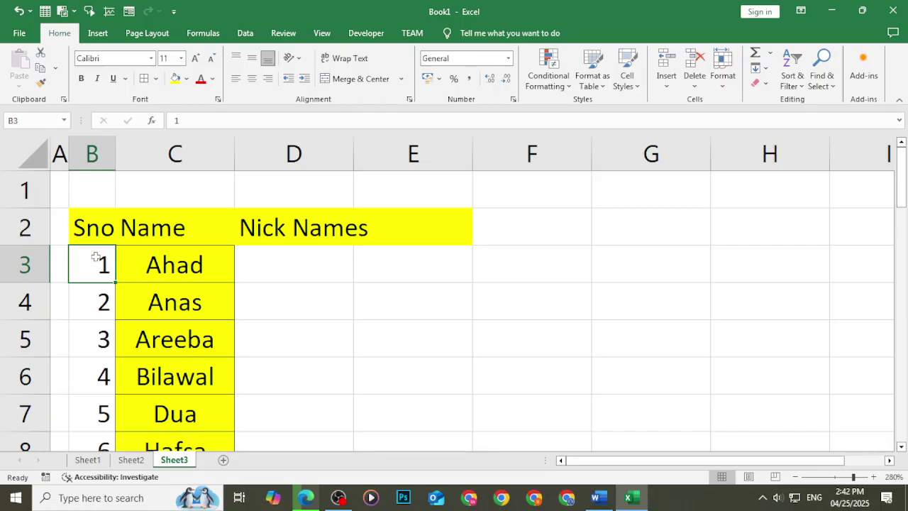
mouse_move(103, 268)
left_mouse_down()
mouse_move(111, 333)
mouse_move(83, 507)
mouse_move(116, 178)
mouse_move(121, 195)
mouse_move(105, 256)
left_mouse_up()
left_click(273, 329)
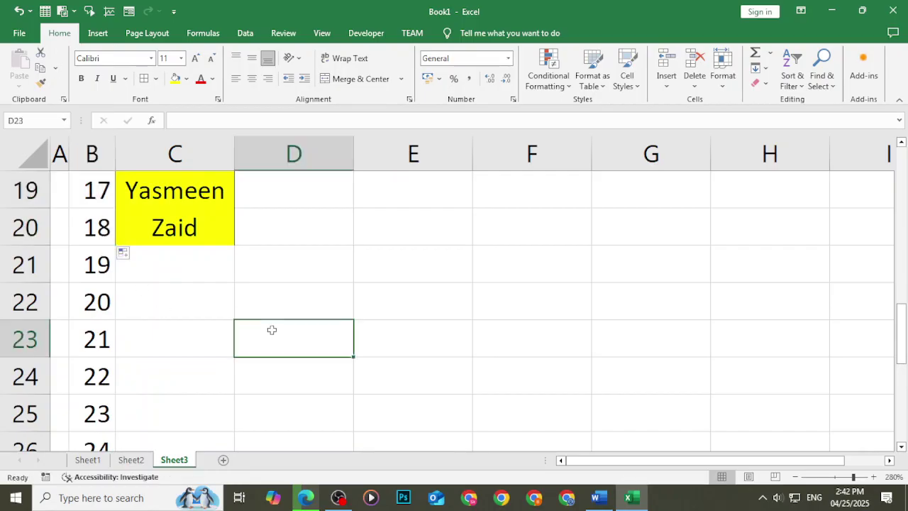
Enter the nickname Friendly in D16, beside entry 14 of the name list.
scroll(198, 316, "up", 6)
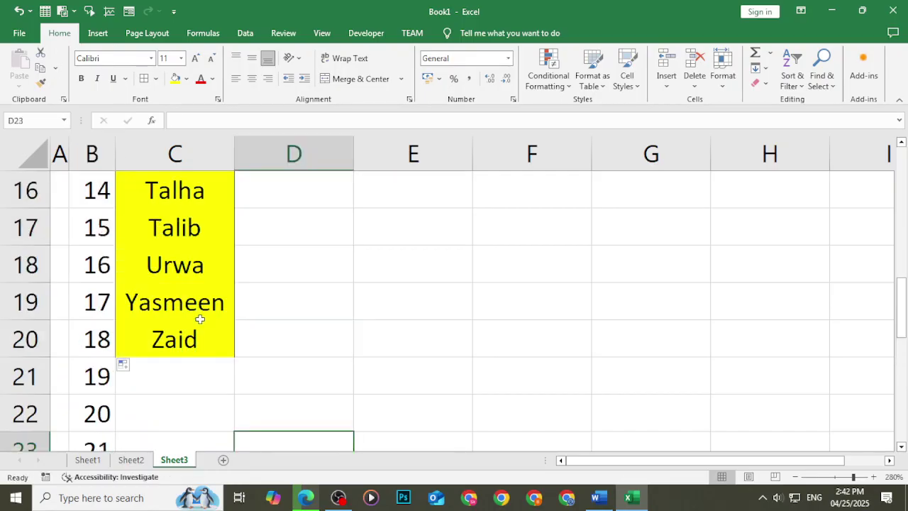
scroll(197, 315, "down", 4)
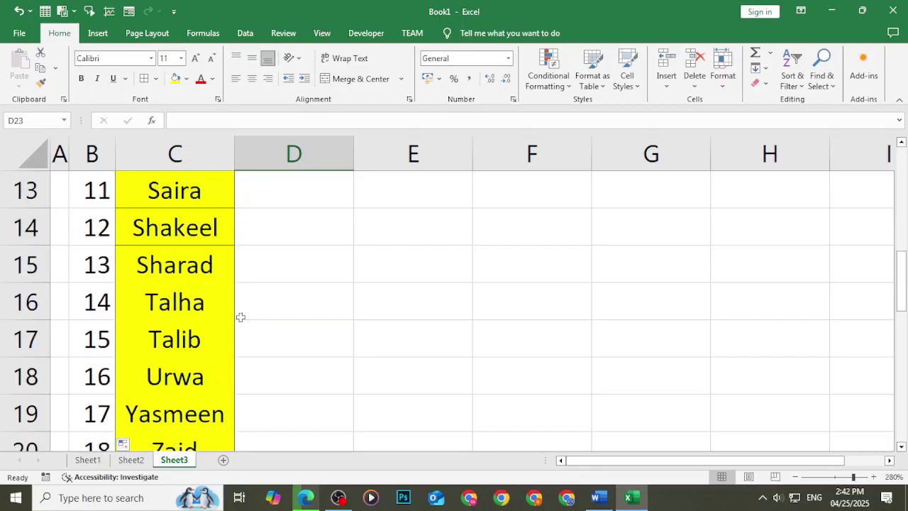
left_click(274, 311)
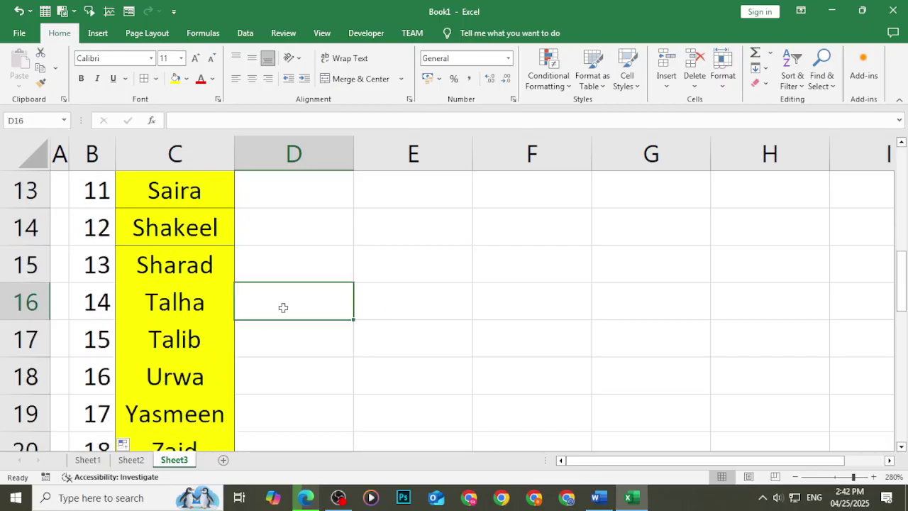
type("Frie")
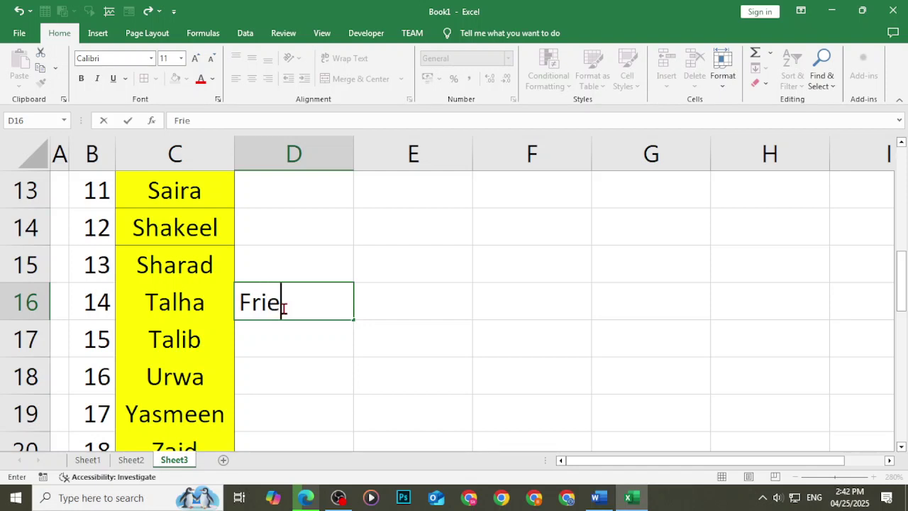
type("ndly")
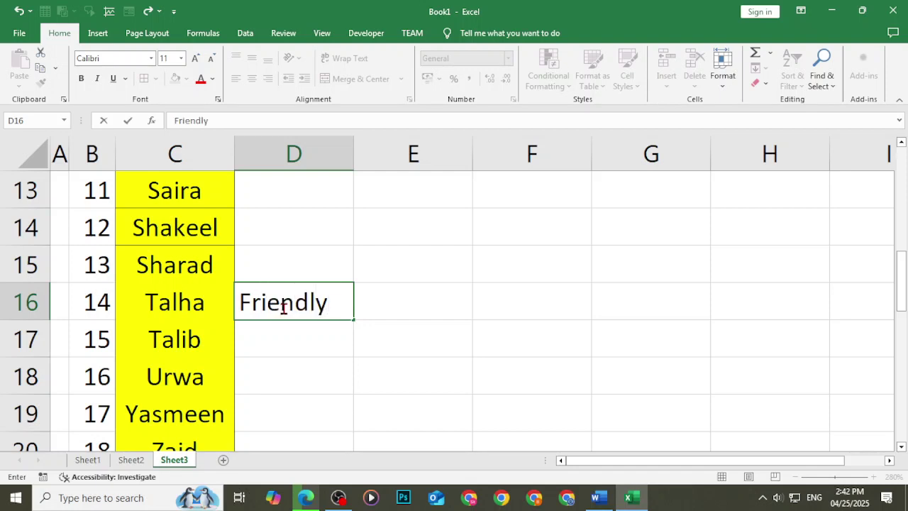
left_click(412, 373)
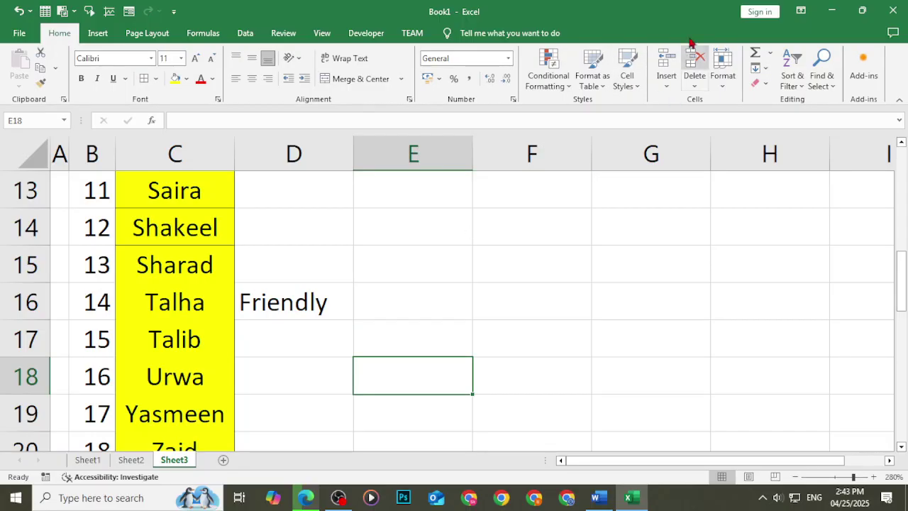
View the Johari Window diagram in Edge, minimize the Edge and Word windows, and return to the Excel workbook.
left_click(831, 10)
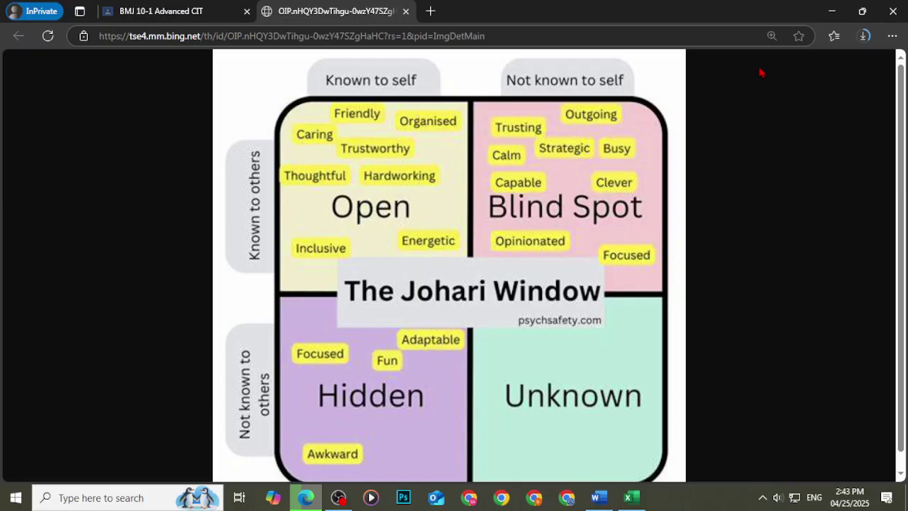
left_click(833, 11)
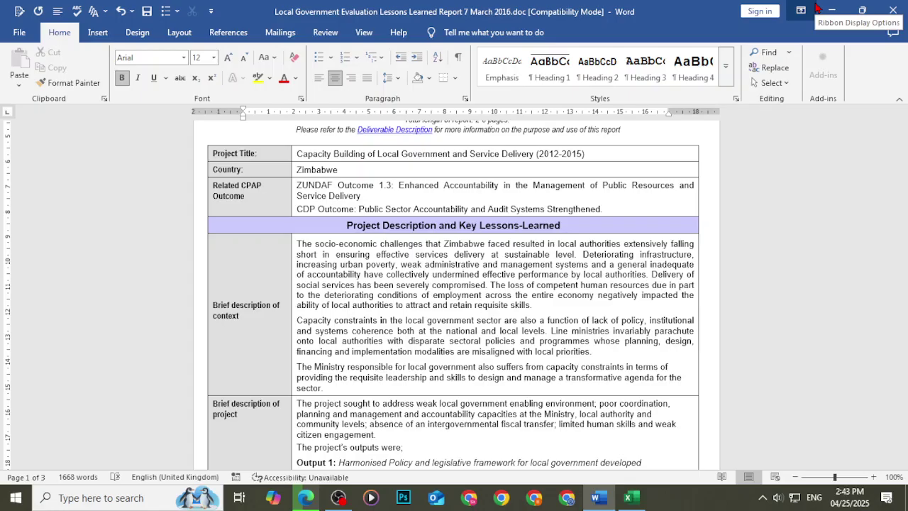
left_click(832, 10)
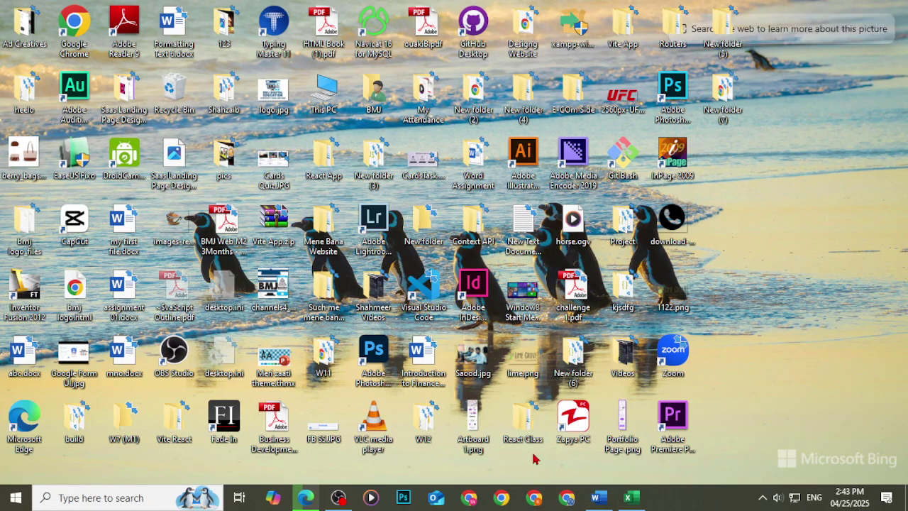
left_click(629, 497)
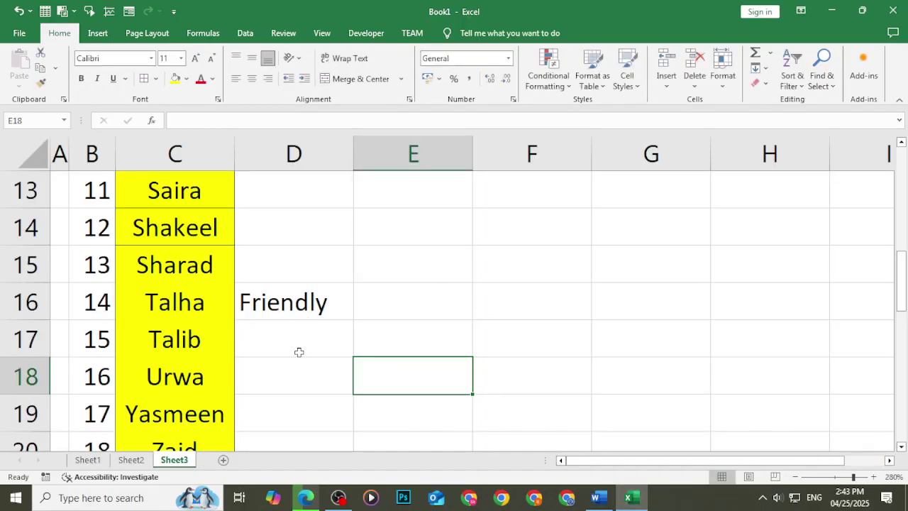
Enter the nickname Caring in D11, beside entry 9 of the name list.
scroll(171, 367, "up", 3)
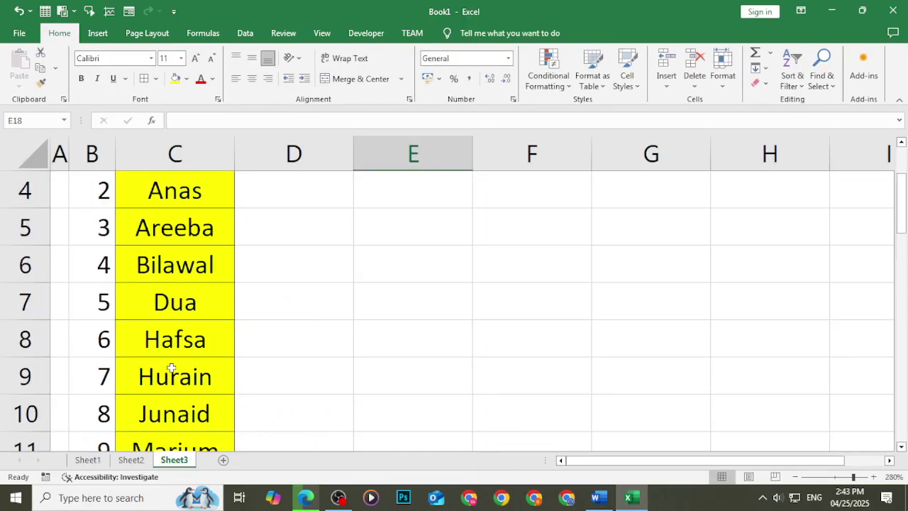
scroll(236, 373, "down", 1)
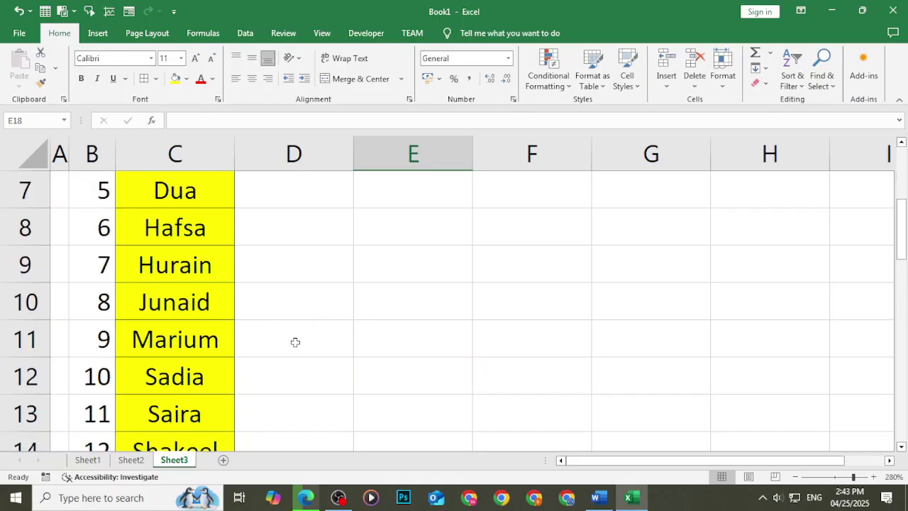
left_click(300, 334)
scroll(307, 357, "down", 2)
scroll(291, 331, "up", 2)
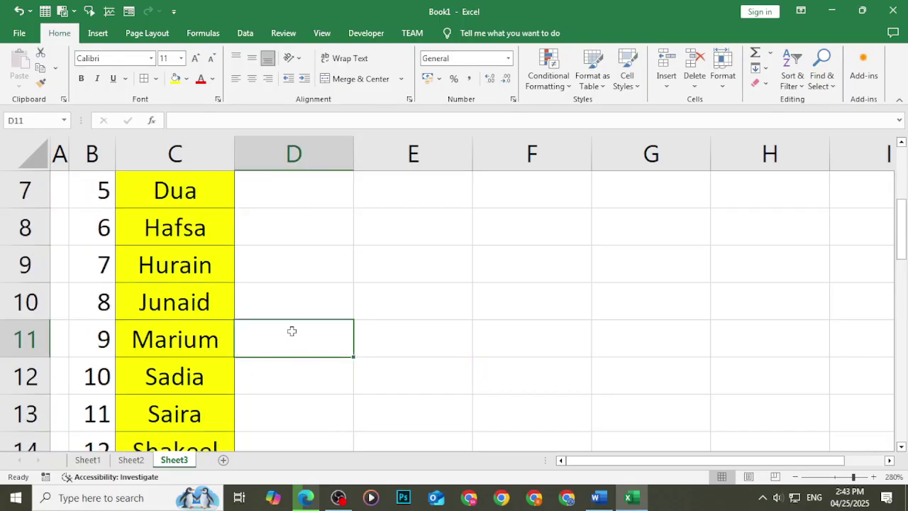
type("Caring")
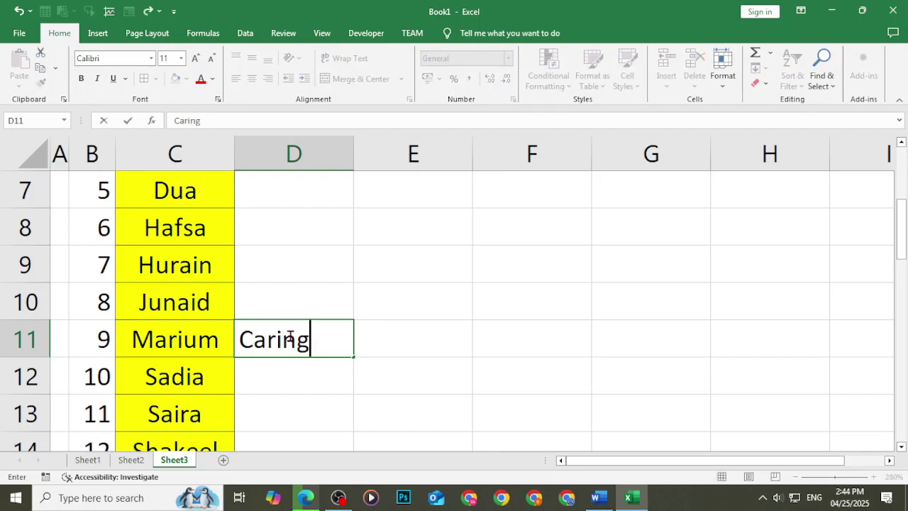
left_click(357, 367)
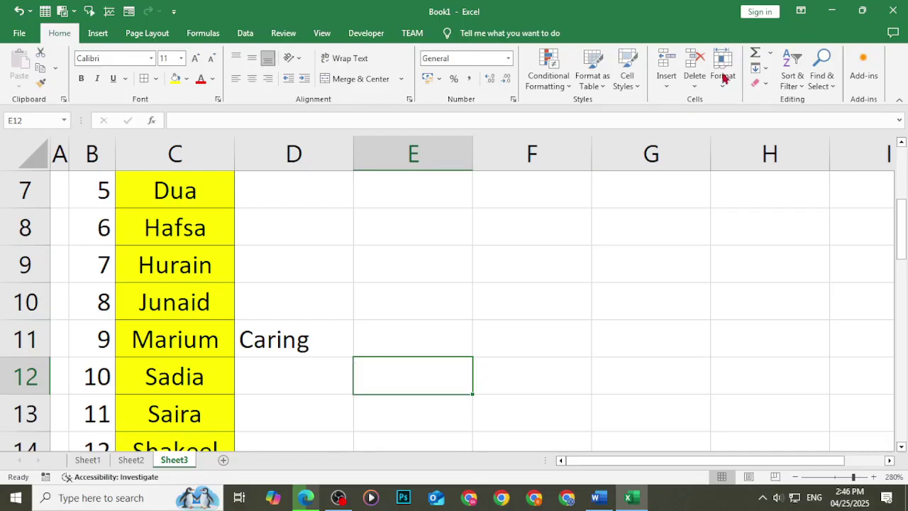
Close the empty Word window and arrange the Excel workbook side by side with the Johari Window diagram in Edge.
left_click(831, 10)
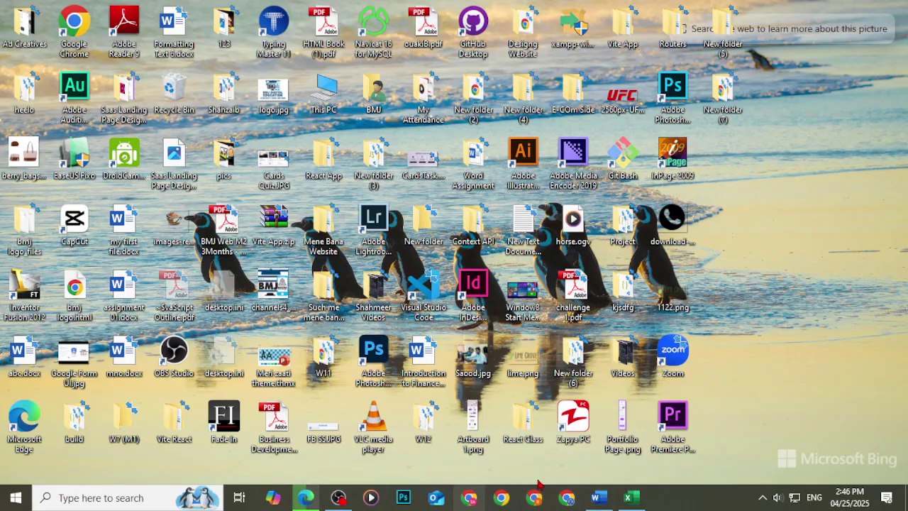
left_click(609, 495)
left_click(893, 8)
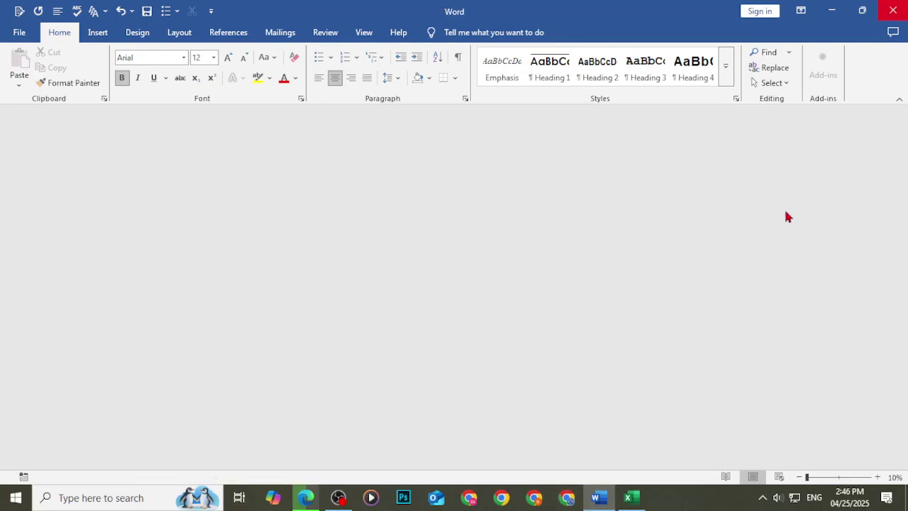
left_click(611, 501)
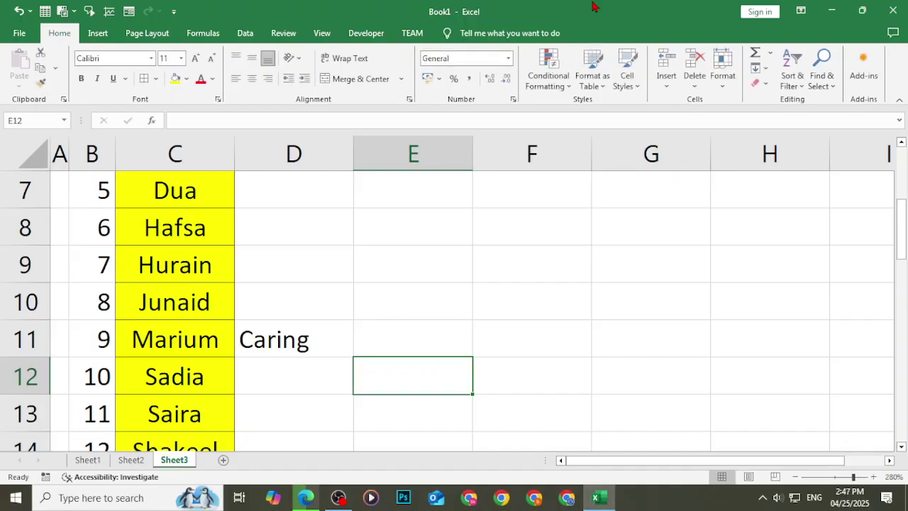
left_click_drag(594, 6, 907, 167)
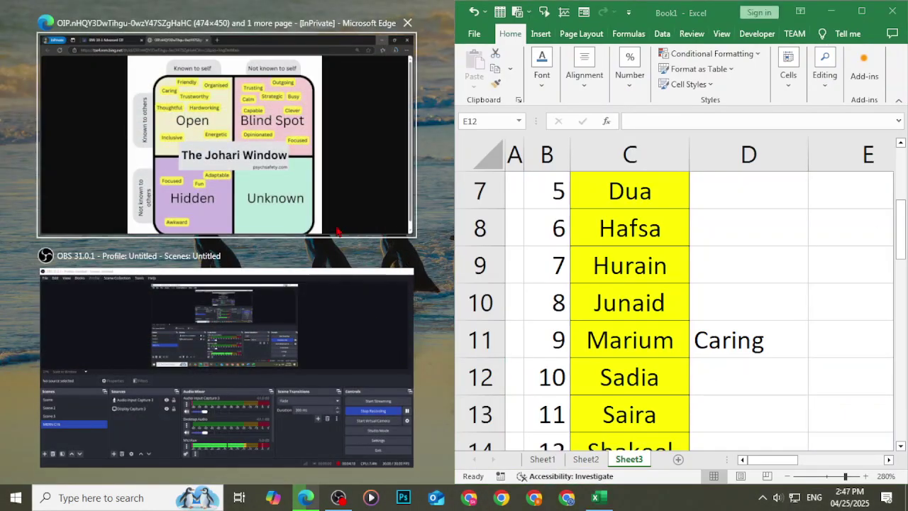
left_click(327, 158)
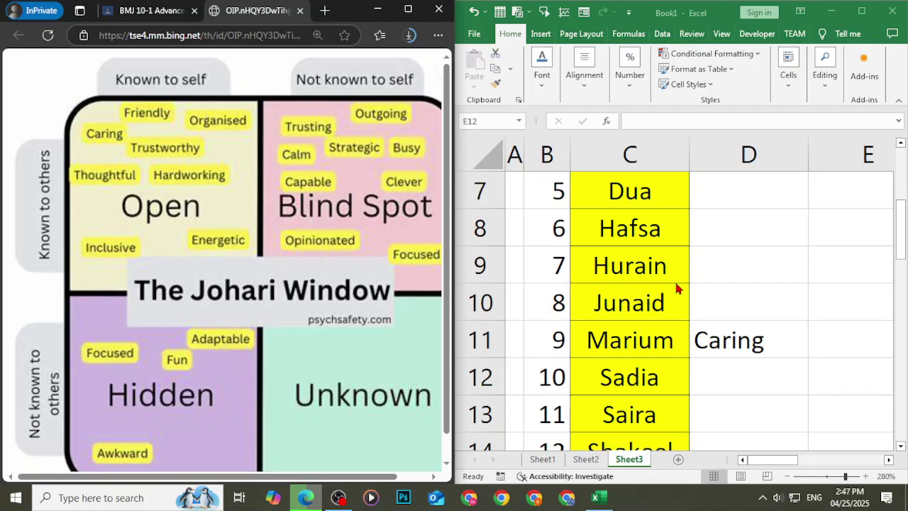
Add another person's first name in C21, beside entry 19 of the name list.
scroll(642, 368, "down", 3)
left_click(626, 381)
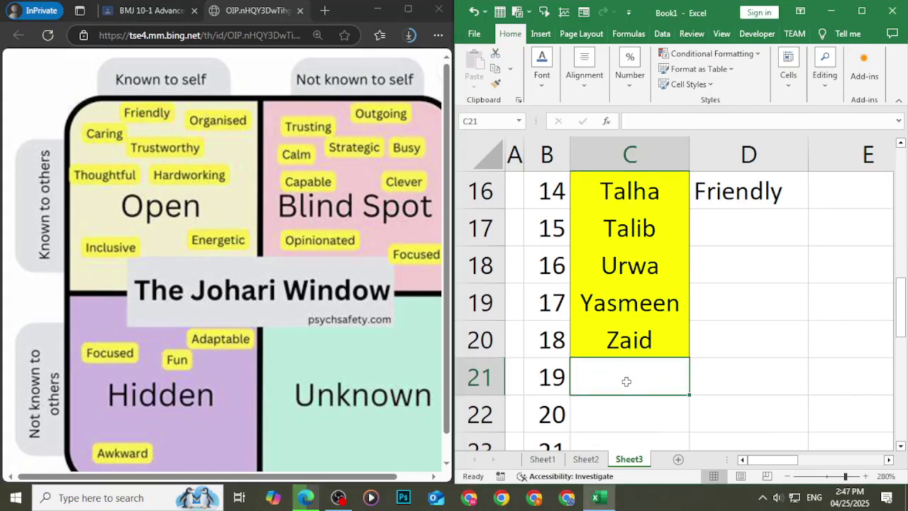
type("Jamal")
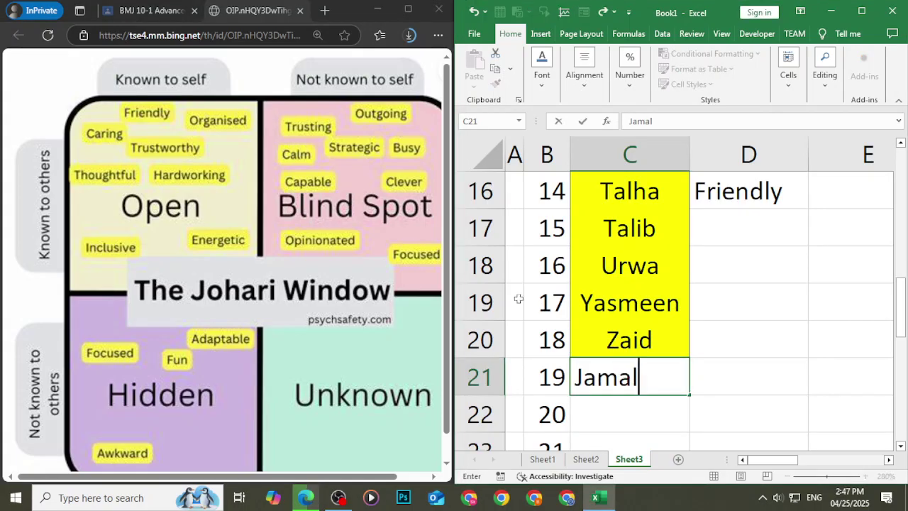
left_click(734, 341)
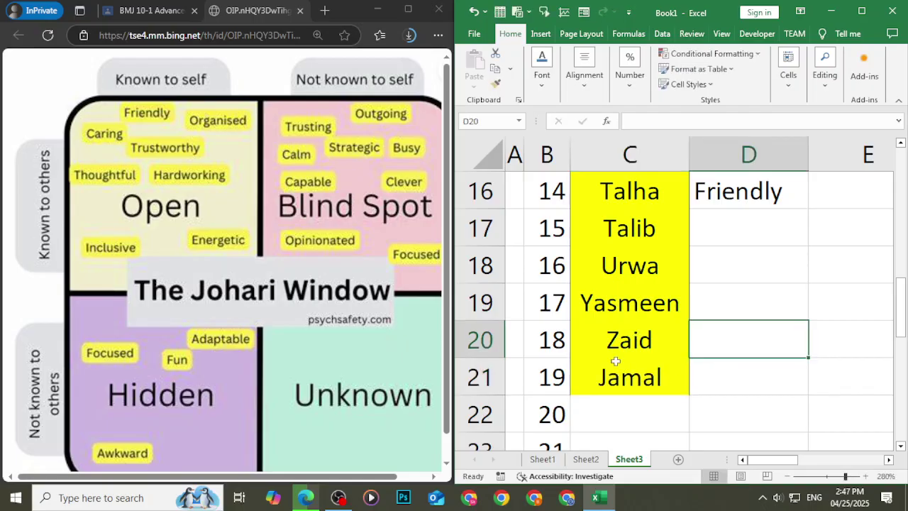
left_click(626, 375)
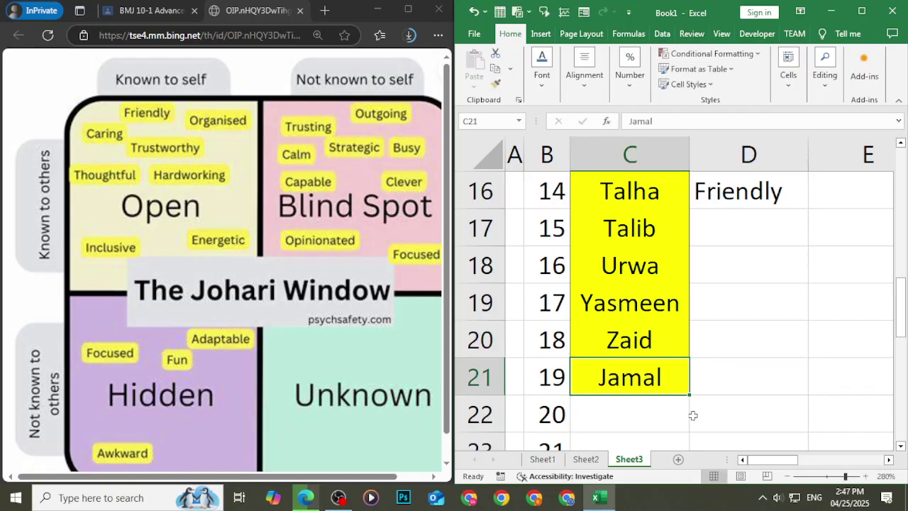
Maximize the workbook and sort the list by the Name column from A to Z, expanding the selection to the neighbouring columns.
scroll(741, 357, "up", 3)
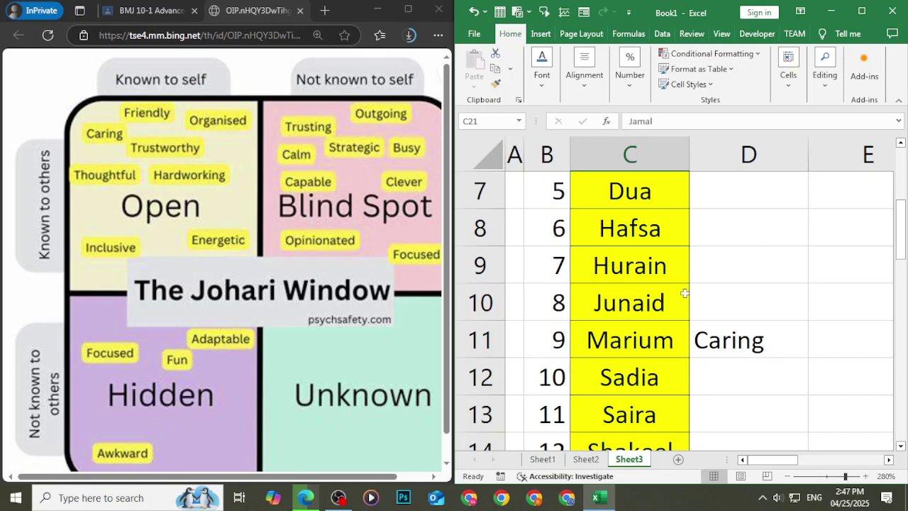
scroll(656, 330, "down", 3)
scroll(745, 238, "up", 5)
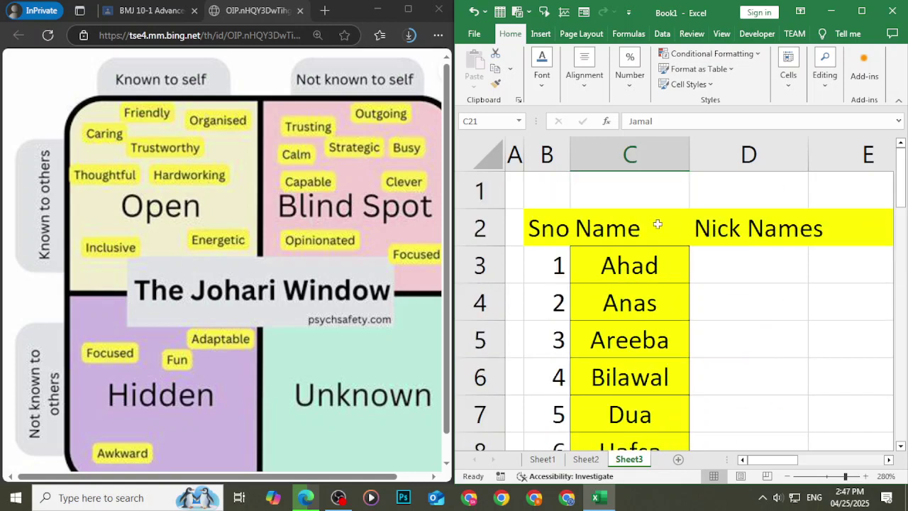
left_click(638, 161)
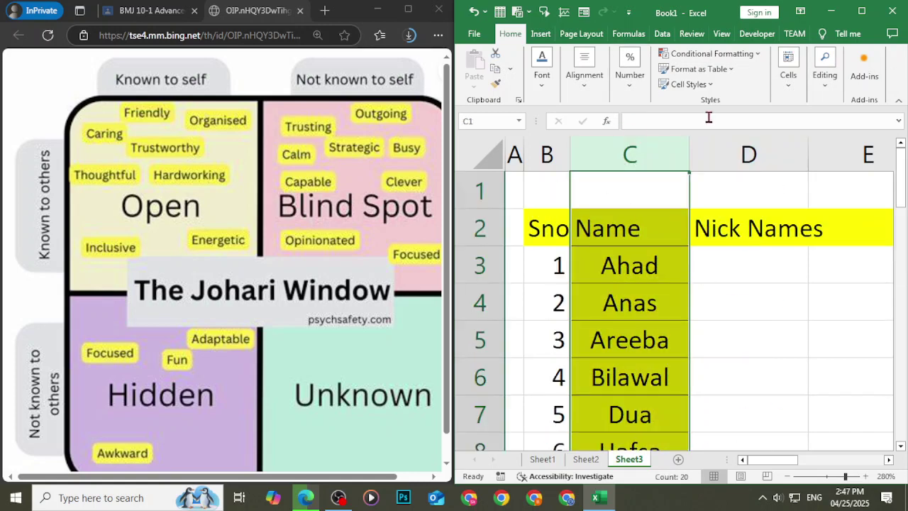
left_click(861, 11)
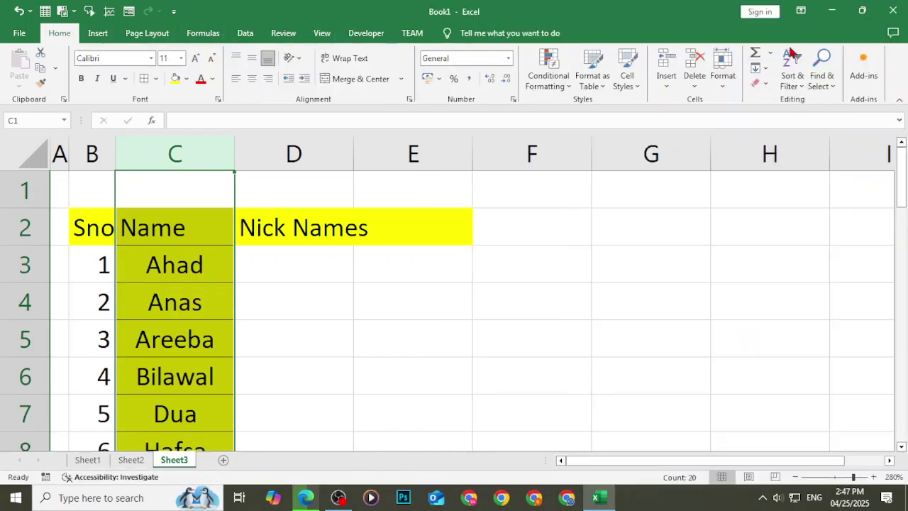
left_click(792, 68)
left_click(821, 100)
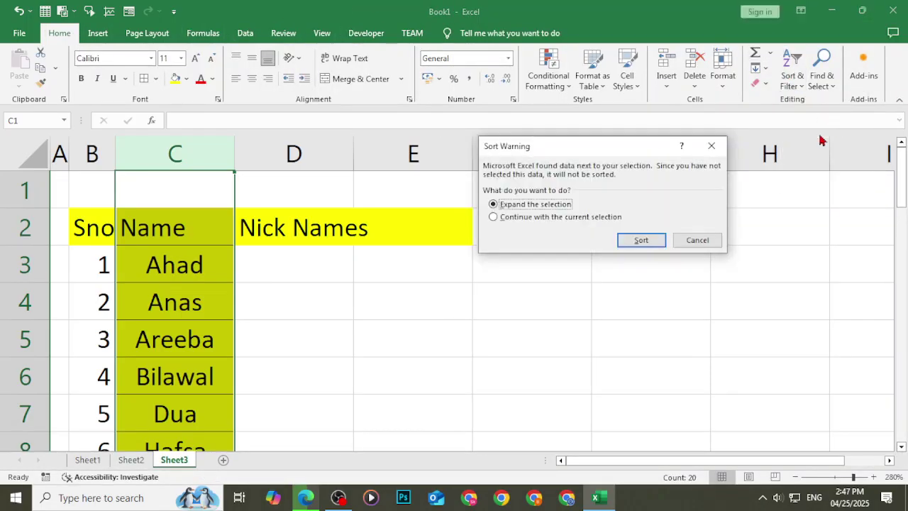
left_click(626, 240)
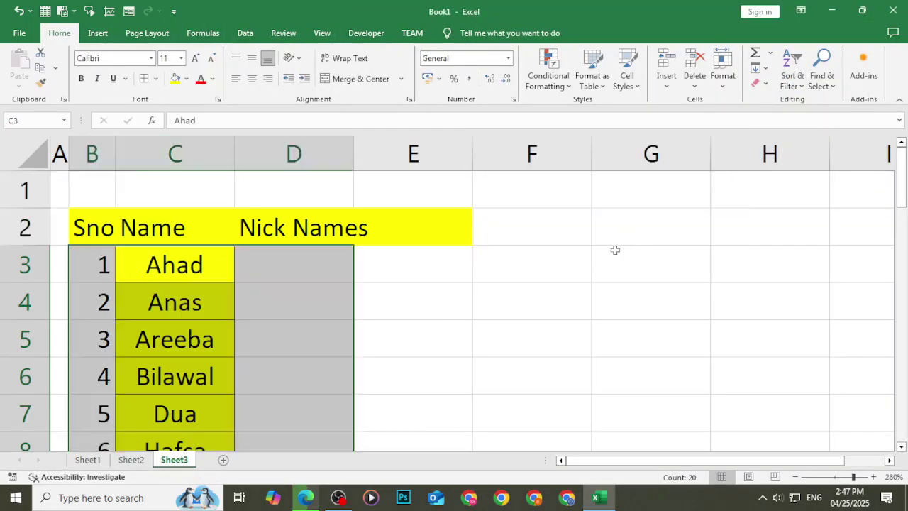
Renumber the Sno column by filling the series from B3 down to B28 with 1 to 26.
left_click(112, 265)
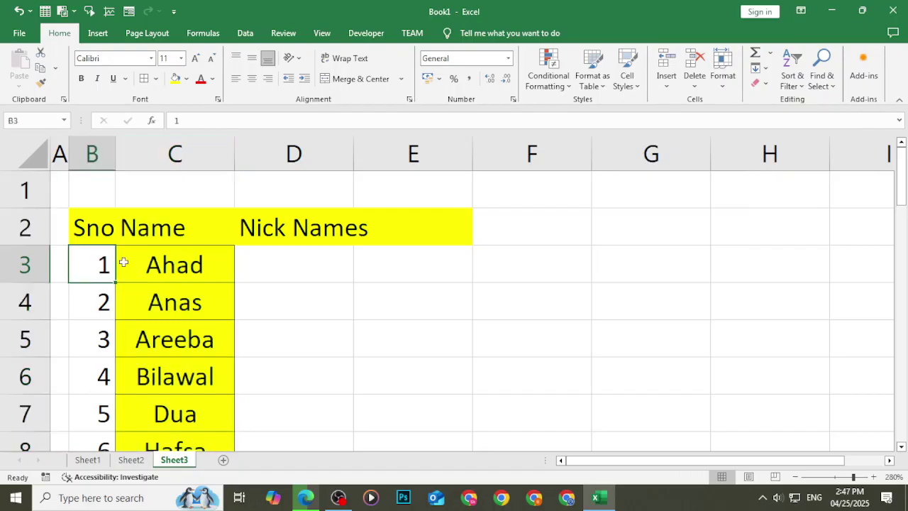
left_click_drag(112, 273, 116, 366)
left_click_drag(118, 505, 141, 384)
scroll(163, 383, "up", 7)
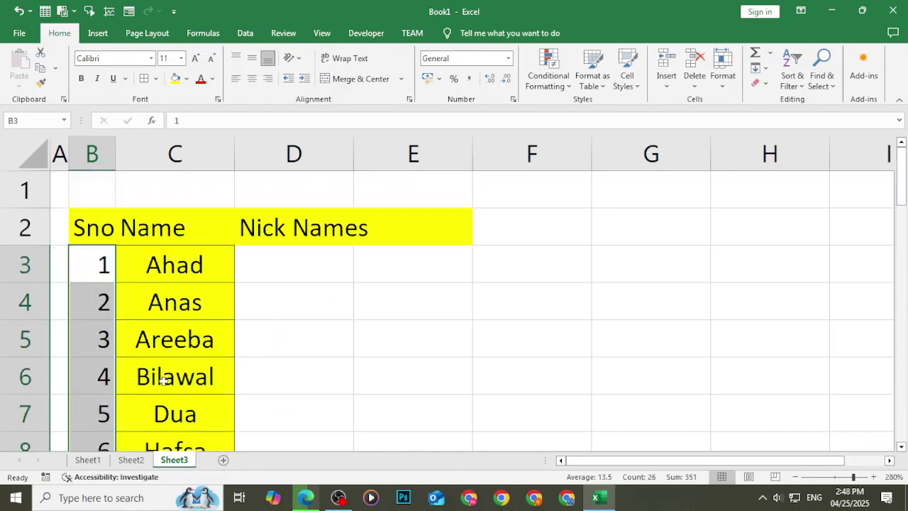
Arrange the sorted Sheet3 list beside the Johari Window diagram in Edge again.
scroll(203, 401, "down", 2)
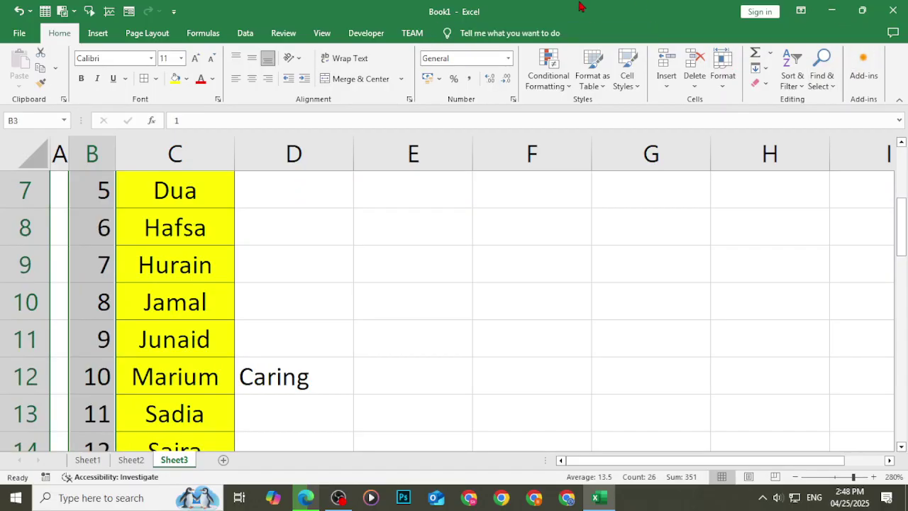
left_click_drag(579, 5, 907, 142)
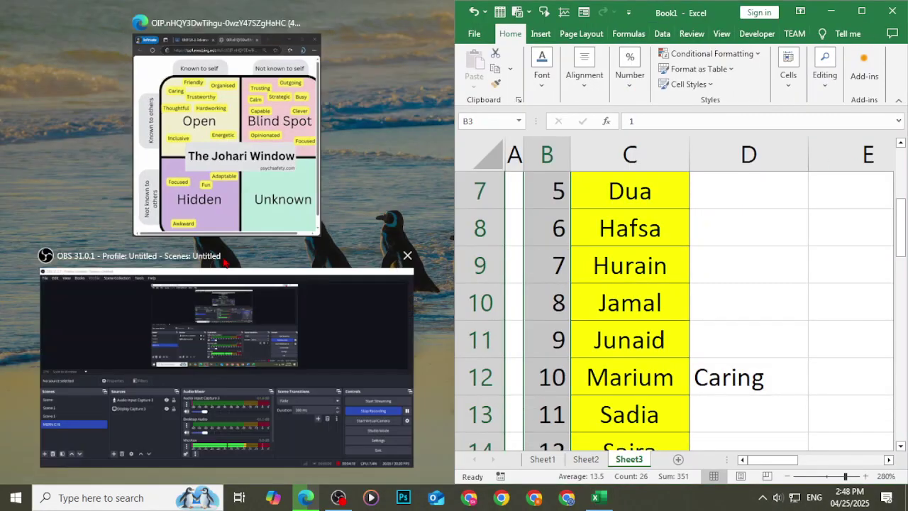
left_click(220, 184)
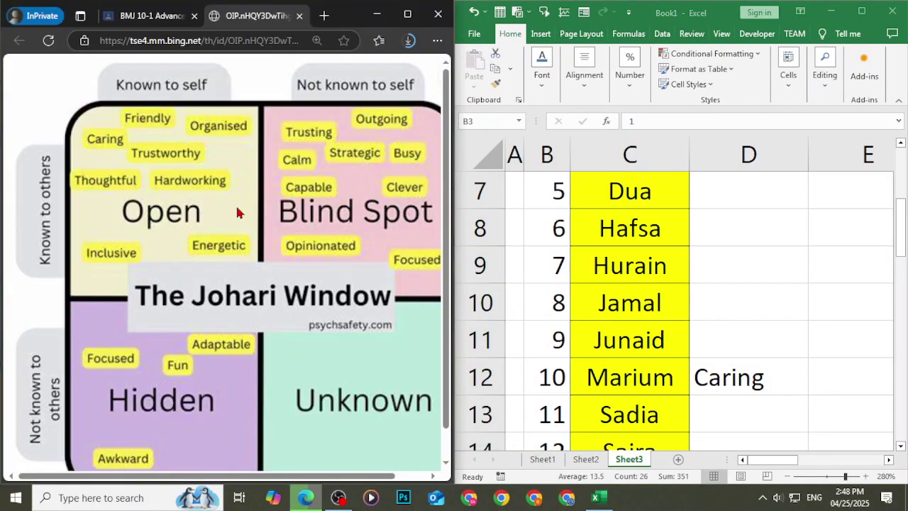
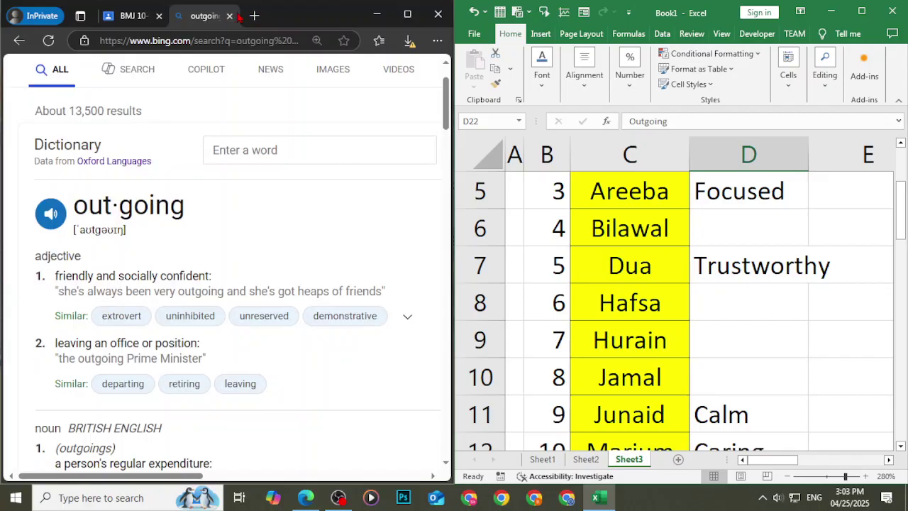
Close the "outgoing" dictionary search page in Edge, keep the flagged Home2024Retail.img download, and minimize the browser.
left_click(230, 16)
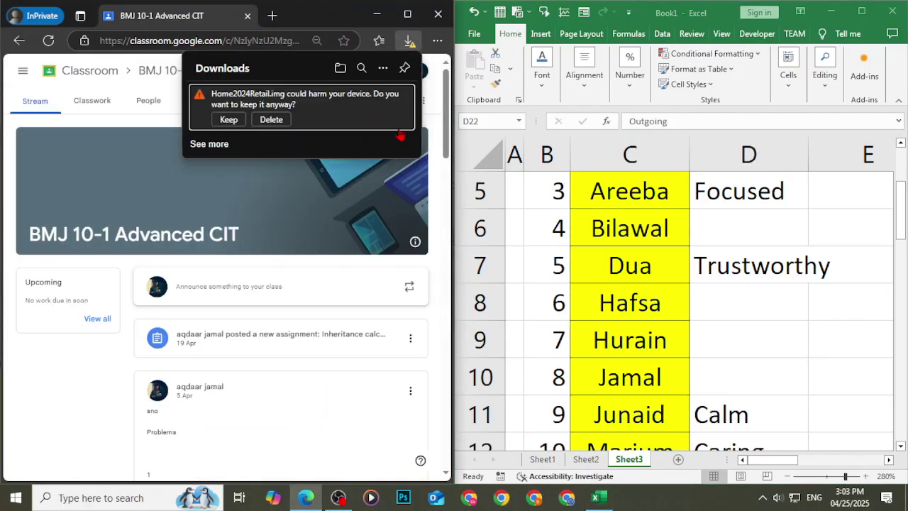
left_click(228, 119)
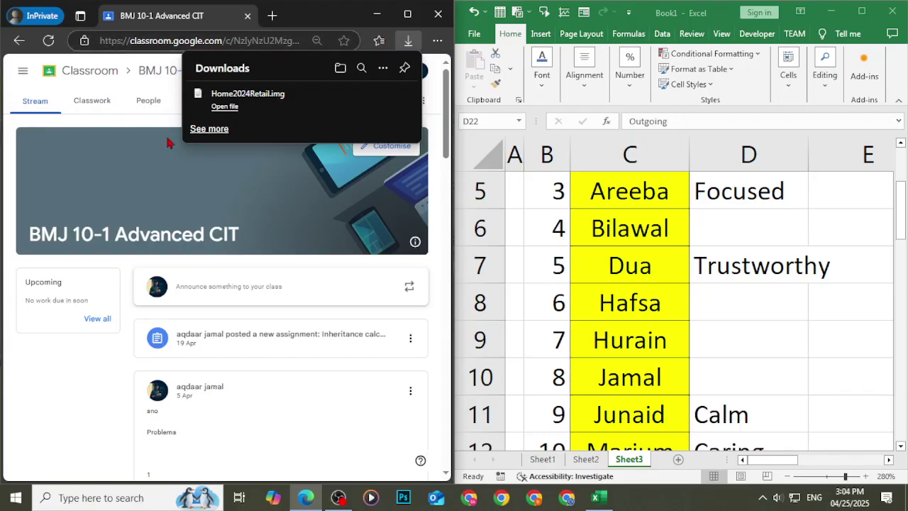
left_click(376, 14)
Enter the nickname Cute in D3, beside entry 1 of the name list.
scroll(735, 329, "up", 1)
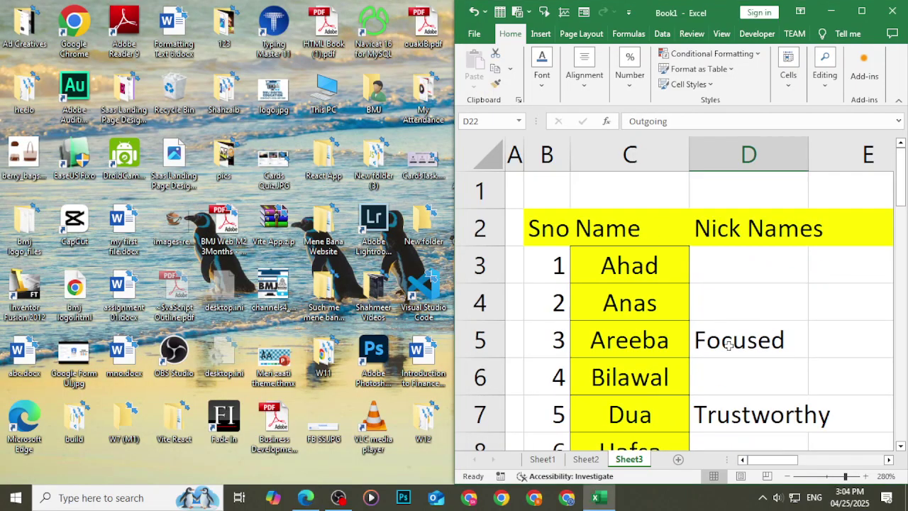
scroll(728, 345, "down", 2)
scroll(728, 344, "up", 2)
left_click(743, 262)
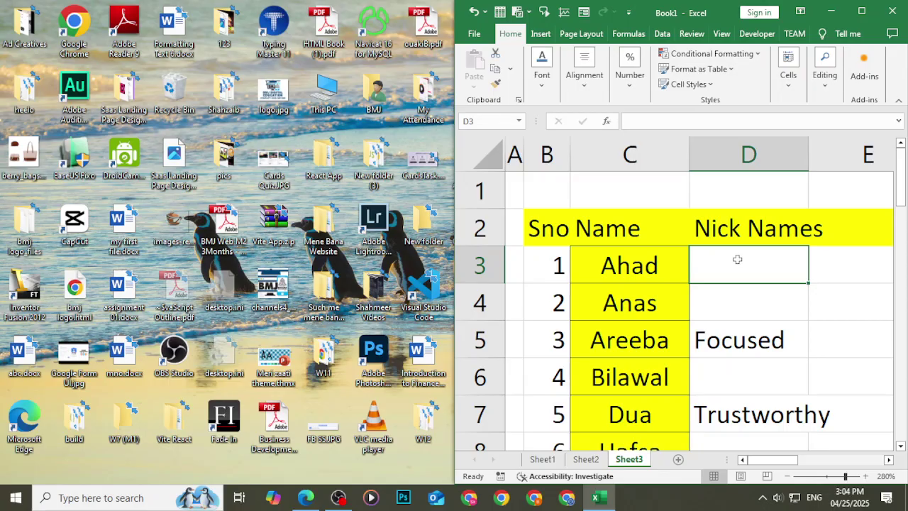
type("Cute")
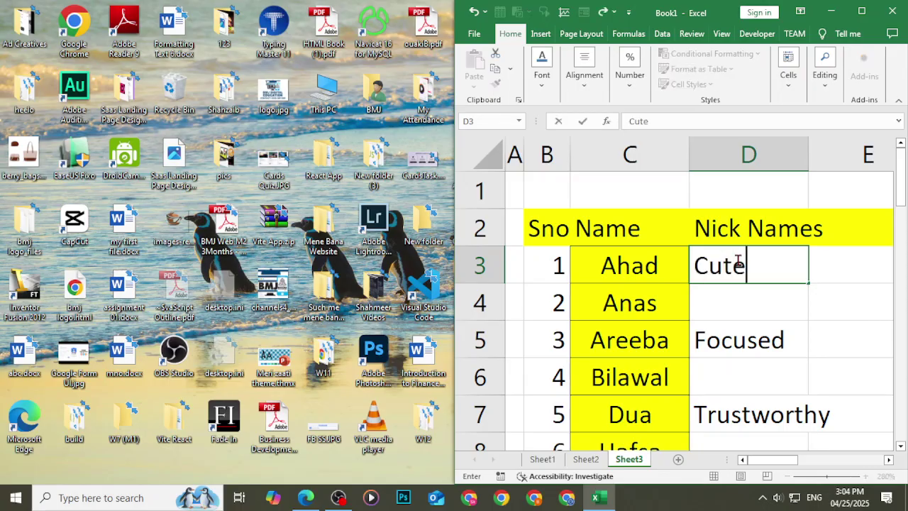
key("Return")
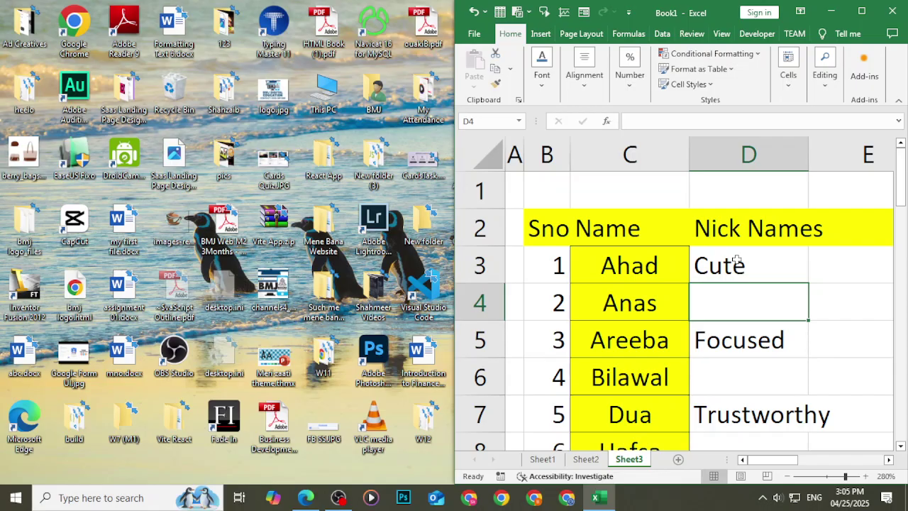
key("Down")
type("qari")
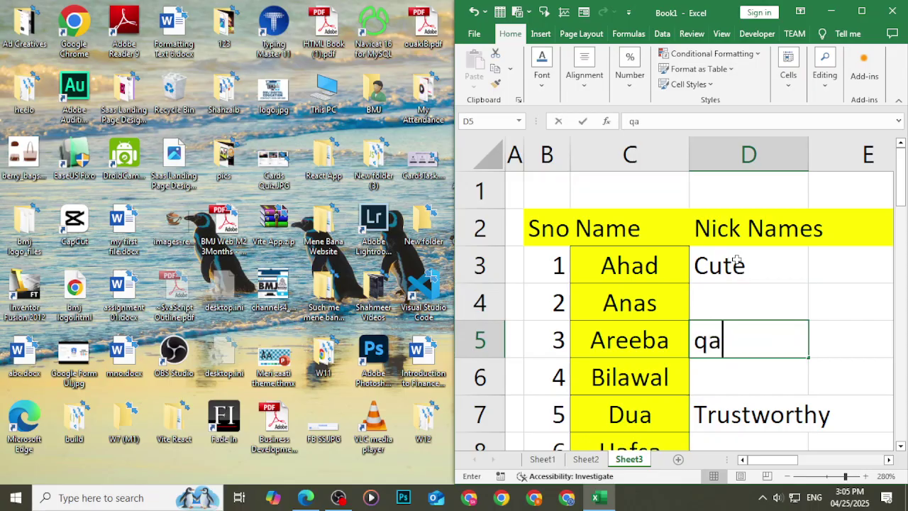
key("BackSpace")
key("BackSpace")
key("BackSpace")
key("BackSpace")
key("BackSpace")
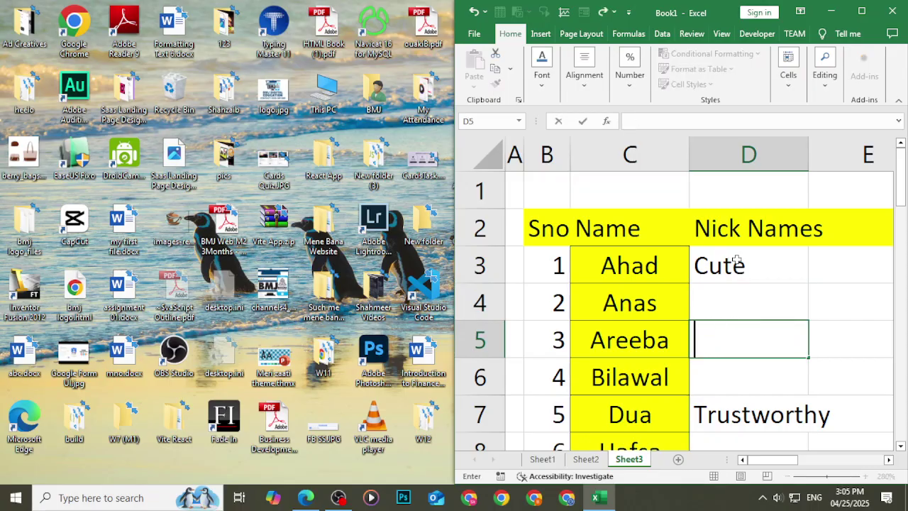
key("Up")
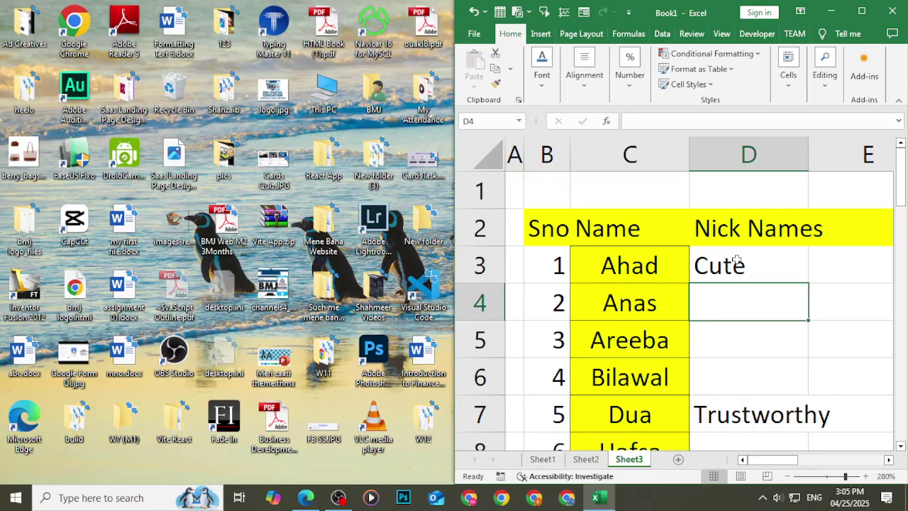
key("Down")
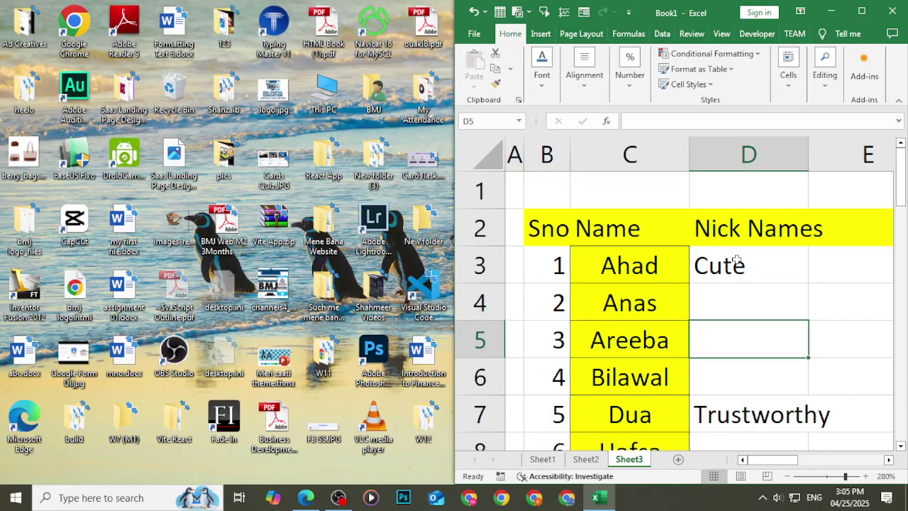
key("ctrl+z")
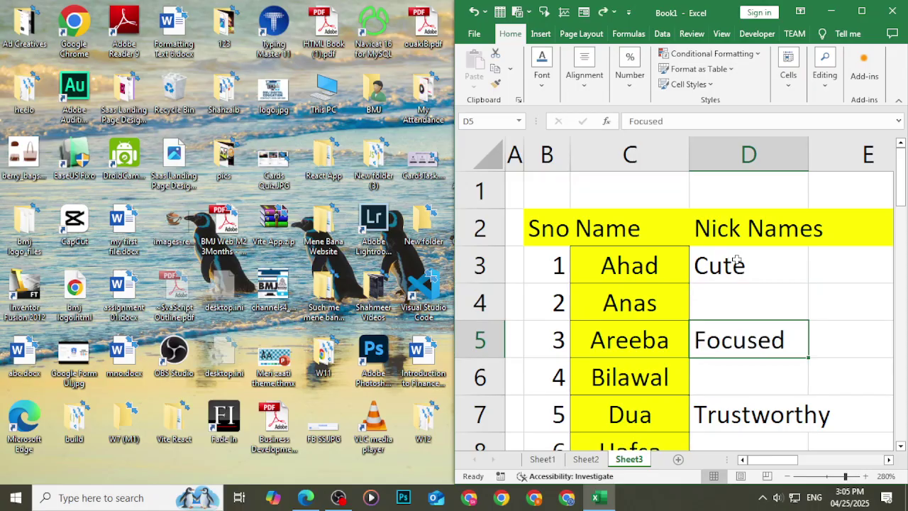
Enter the nickname Qari Sahab in D4, beside entry 2 of the name list.
key("Up")
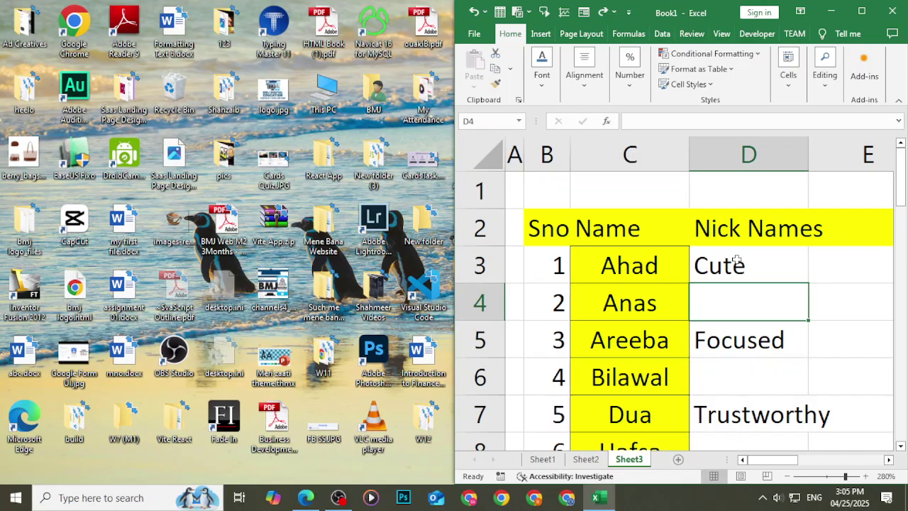
type("Qari Sa")
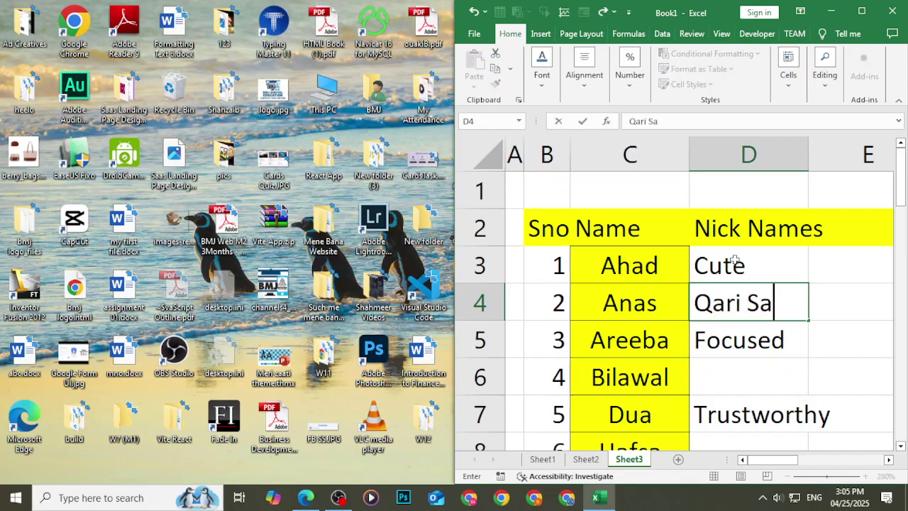
type("hab")
key("Return")
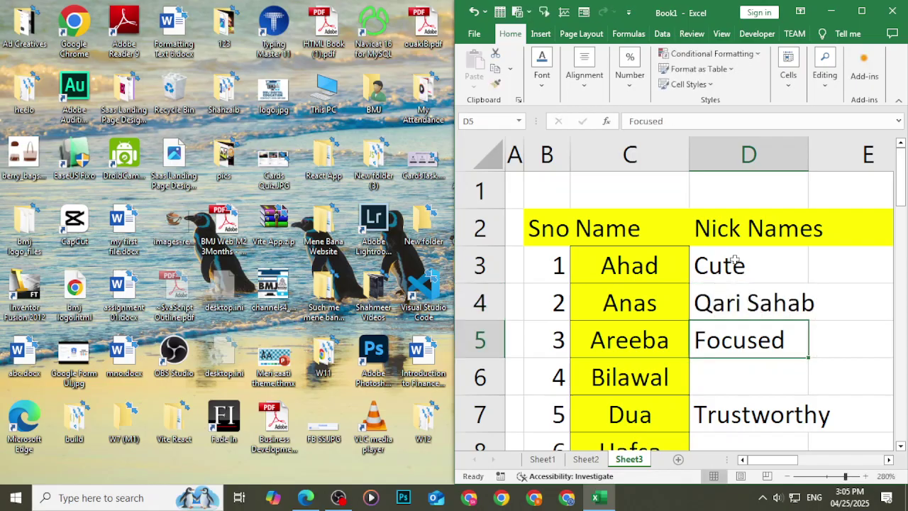
Enter the nickname CM Sahab in D6, beside entry 4 of the name list.
key("Down")
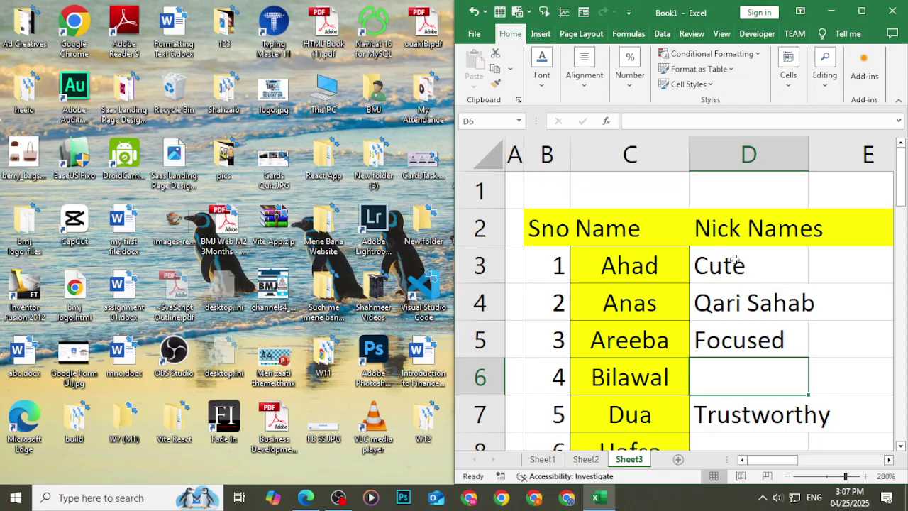
type("CM ")
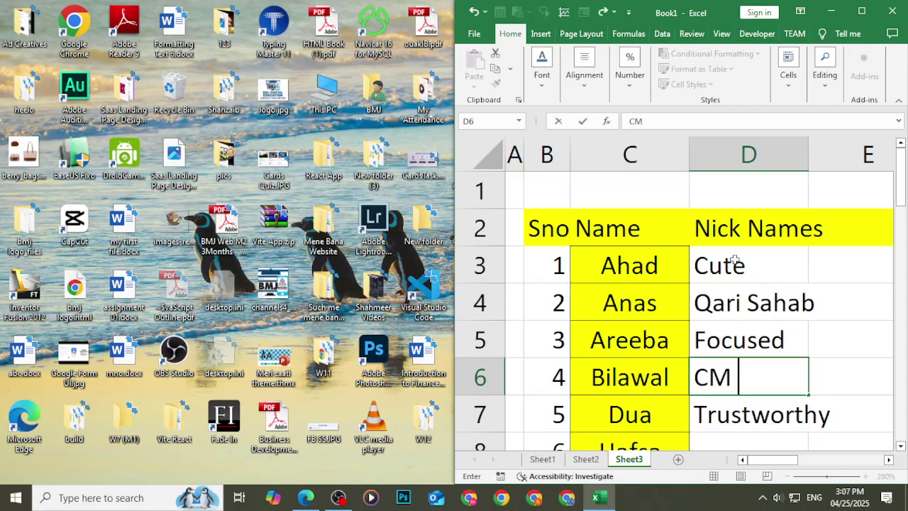
type("Sahab")
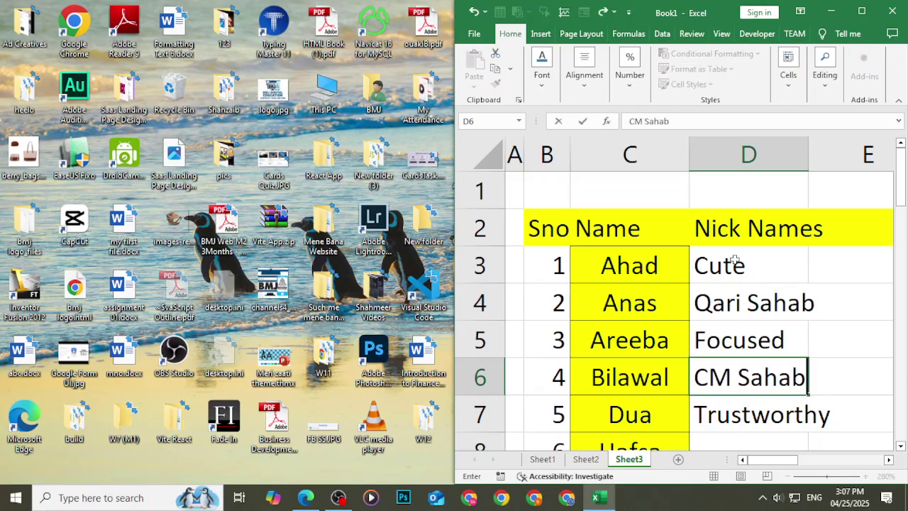
key("Return")
Enter the nickname Shy in D8, beside entry 6 of the name list.
key("Return")
key("Return")
key("Up")
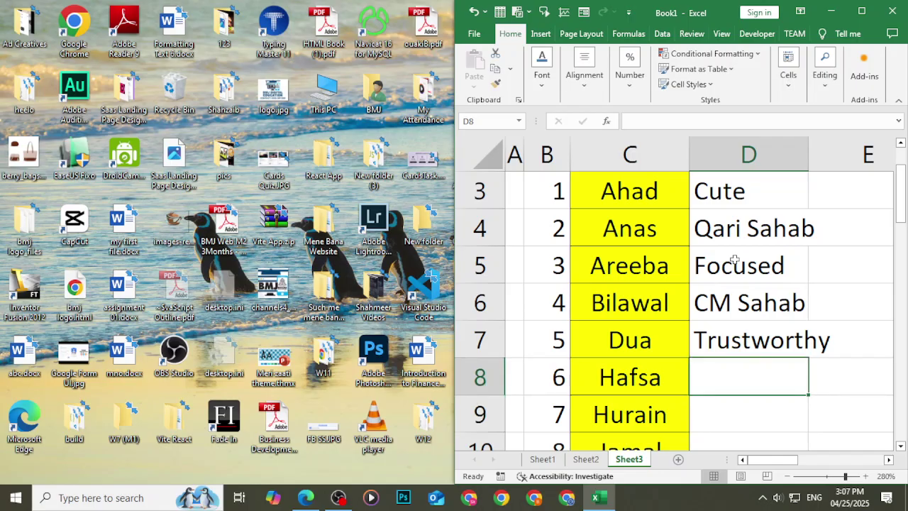
key("Down")
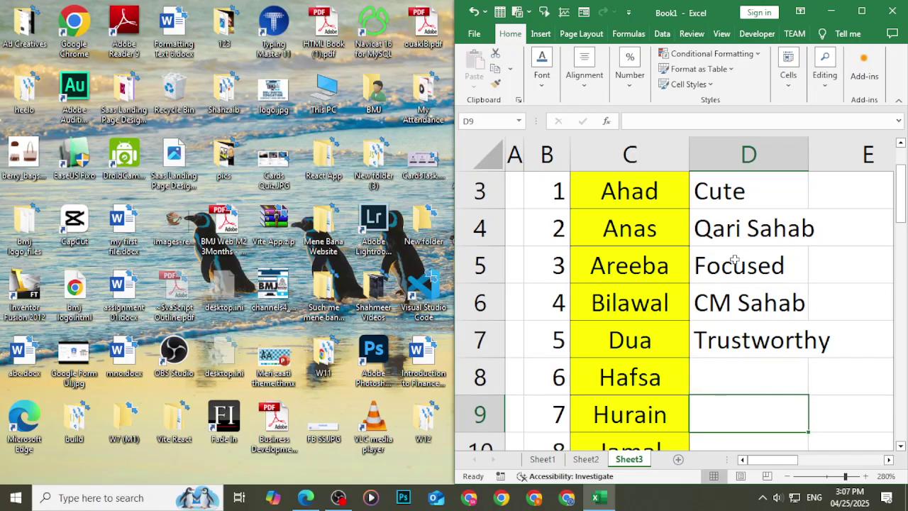
key("Up")
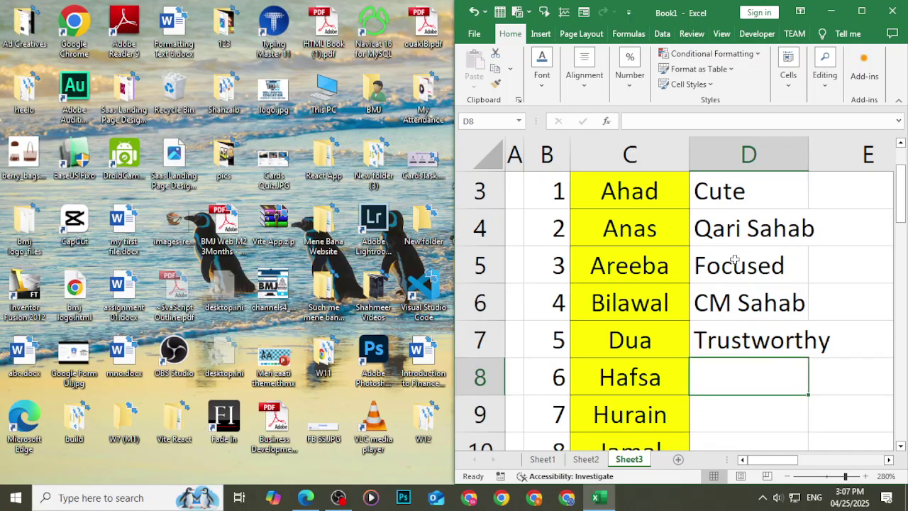
type("Shy")
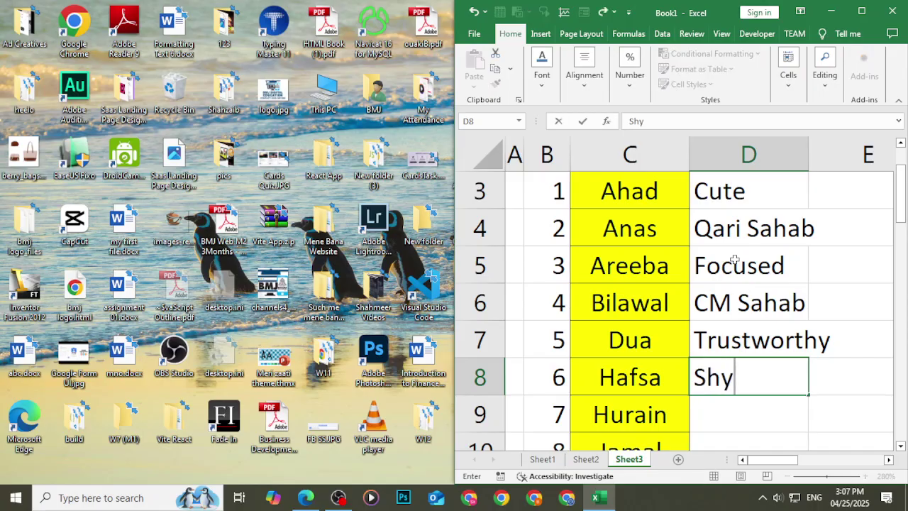
key("Return")
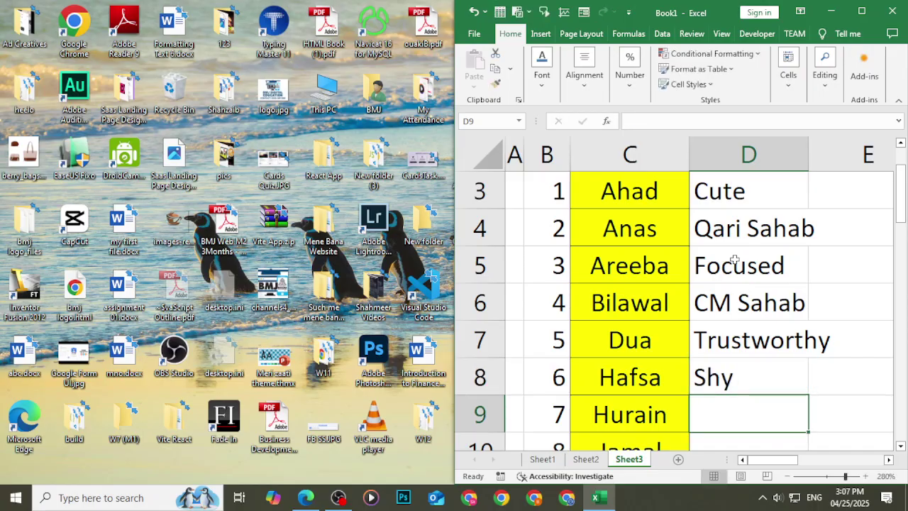
Enter the nickname Cutie in D9, beside entry 7 of the name list.
key("Down")
key("Up")
key("Up")
key("Down")
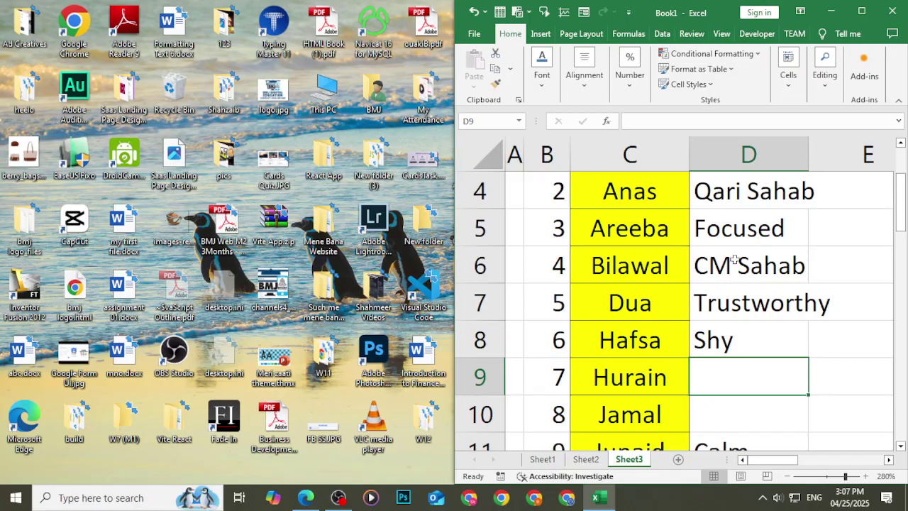
type("Cute")
key("BackSpace")
type("ie")
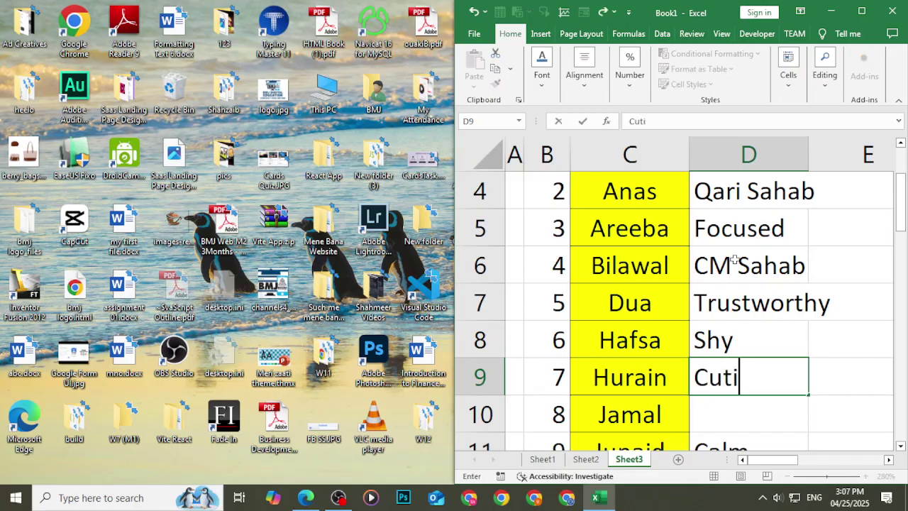
key("Return")
Fill the empty nickname cell D18, beside entry 16 of the name list, with Actor.
key("Down")
key("Down")
key("Down")
key("Down")
key("Down")
key("Down")
key("Down")
key("Down")
key("Down")
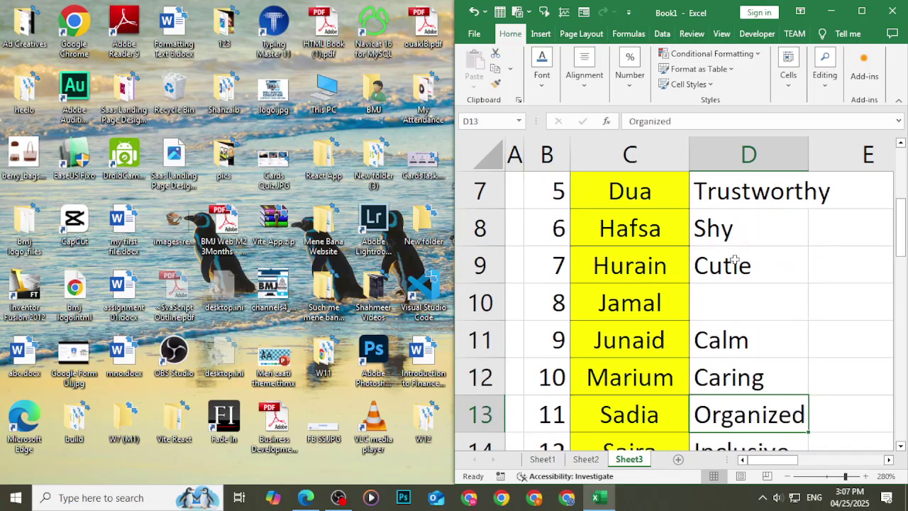
key("Down")
key("Down")
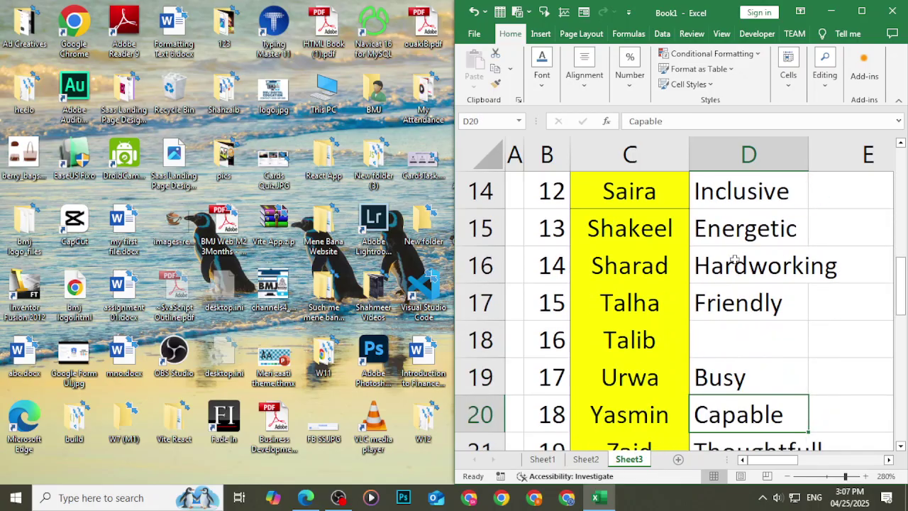
key("Up")
key("Up")
key("Up")
type("A")
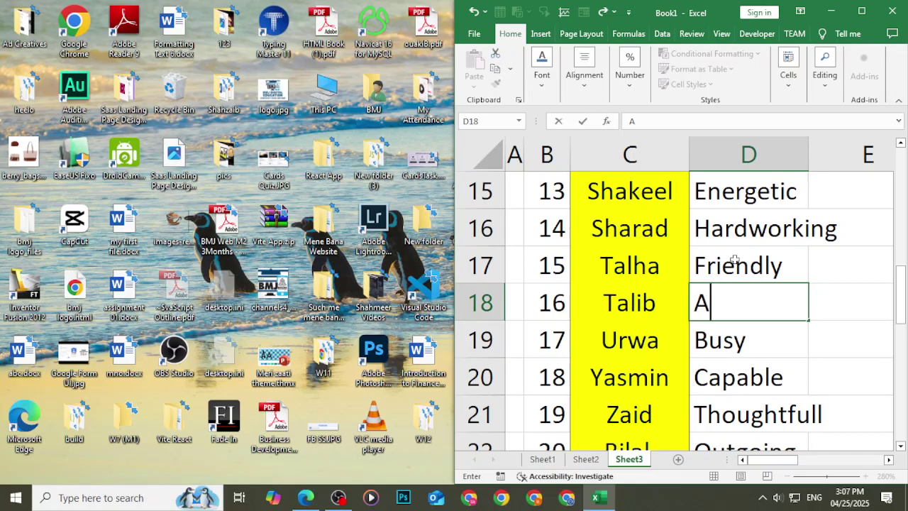
key("BackSpace")
type("Star")
key("BackSpace")
key("BackSpace")
key("BackSpace")
key("BackSpace")
type("Actor")
key("Up")
Enter Blank as the nickname in D10, beside entry 8, and replace it with Moody.
key("Up")
key("Up")
key("Up")
key("Up")
key("Up")
key("Up")
key("Up")
key("Up")
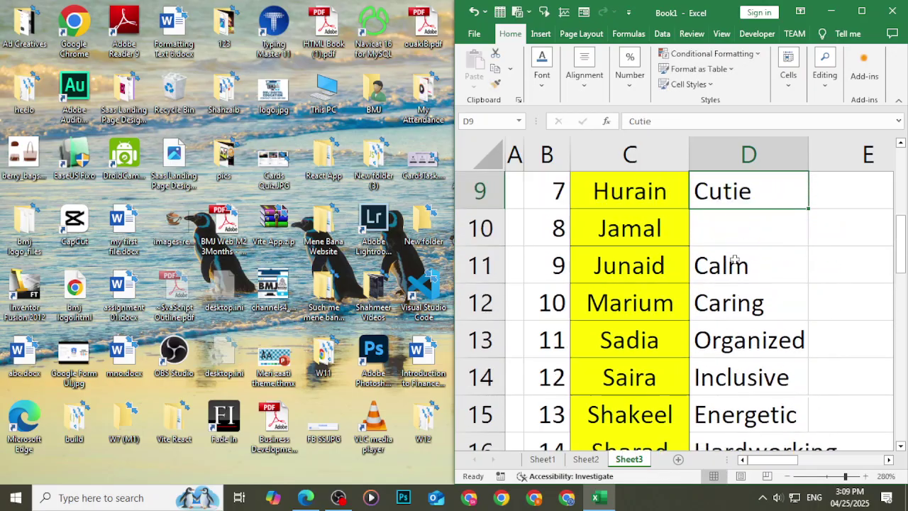
key("Down")
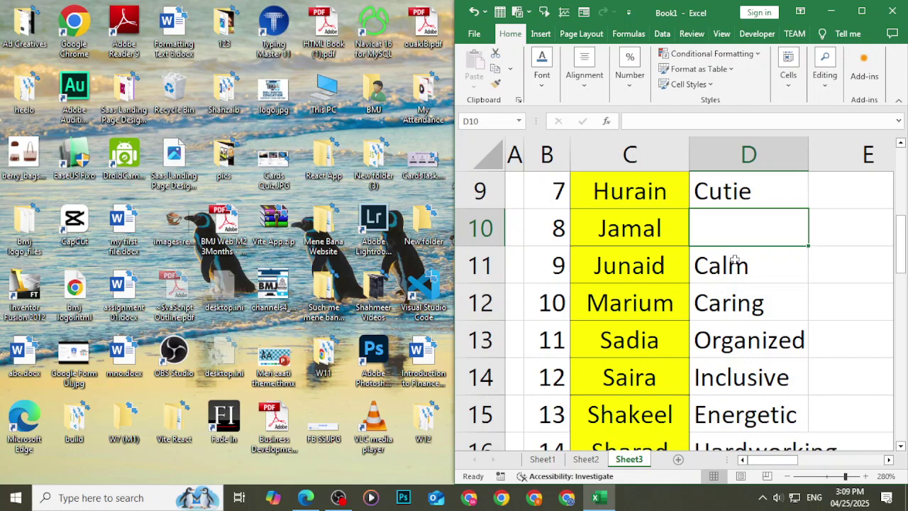
type("Blank")
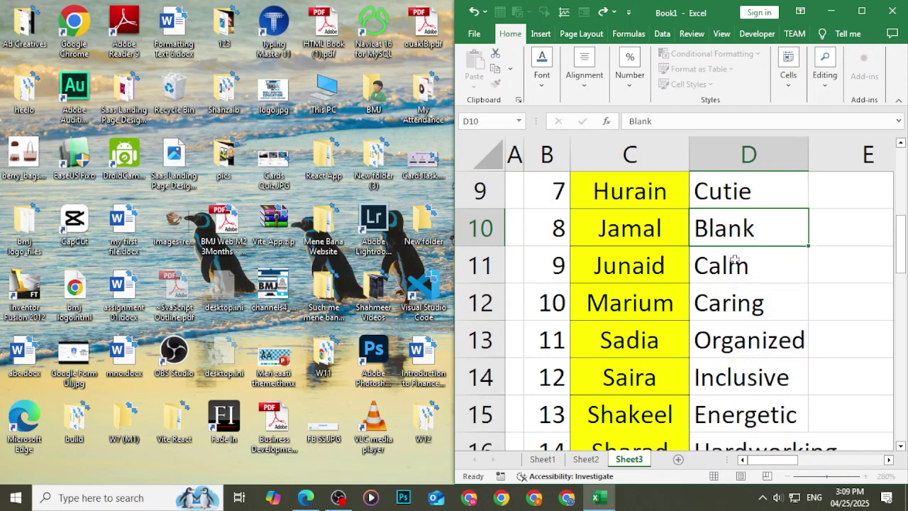
key("Tab")
key("Left")
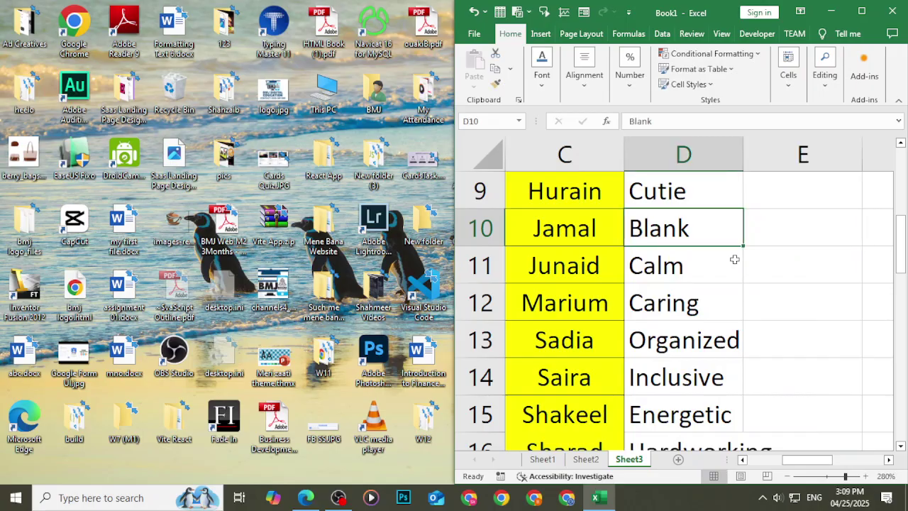
type("Moody")
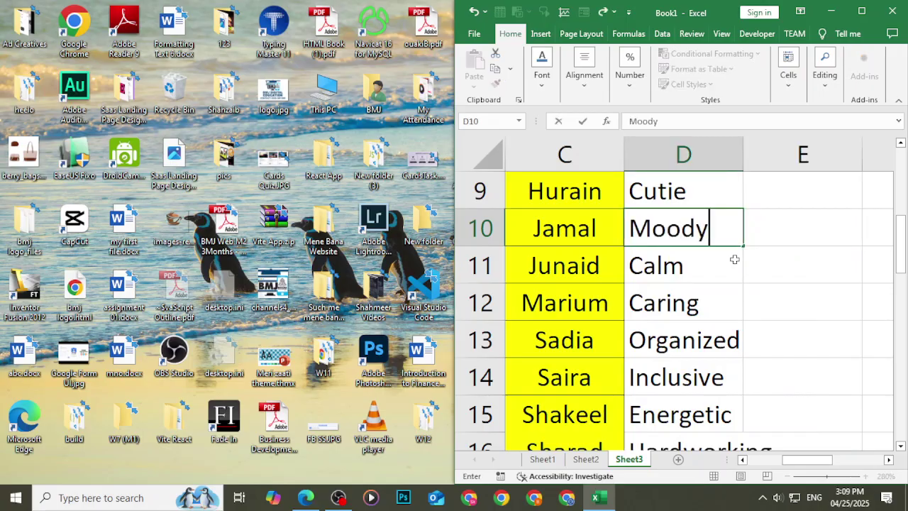
key("Tab")
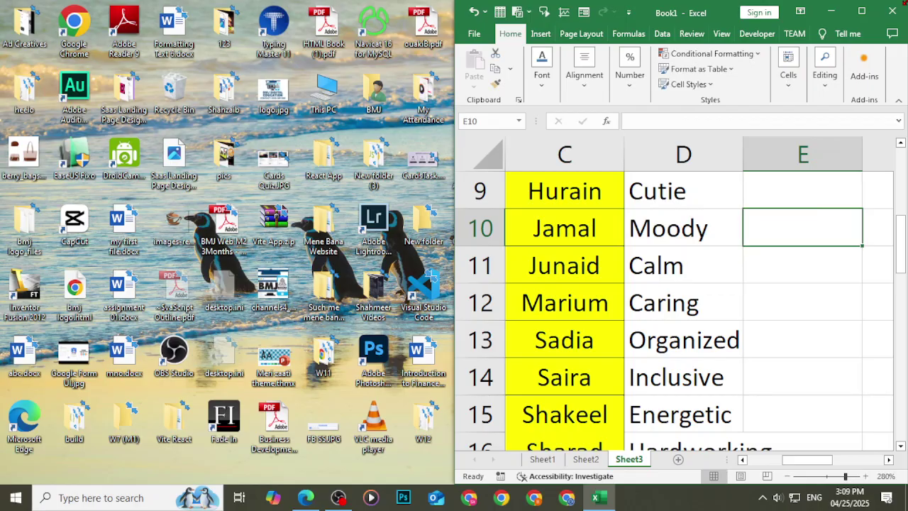
Maximize the workbook window and look through the lower part of the nickname list.
left_click(861, 12)
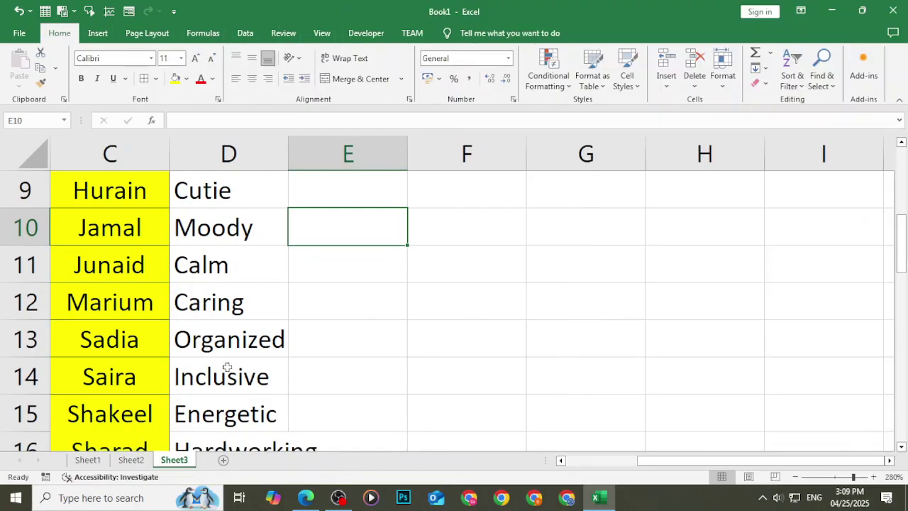
scroll(234, 338, "down", 1)
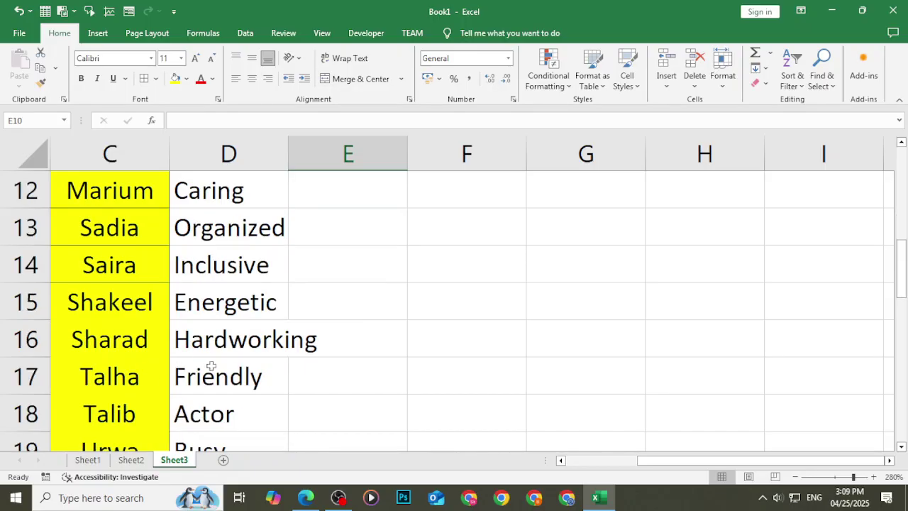
scroll(257, 378, "down", 2)
scroll(227, 348, "up", 3)
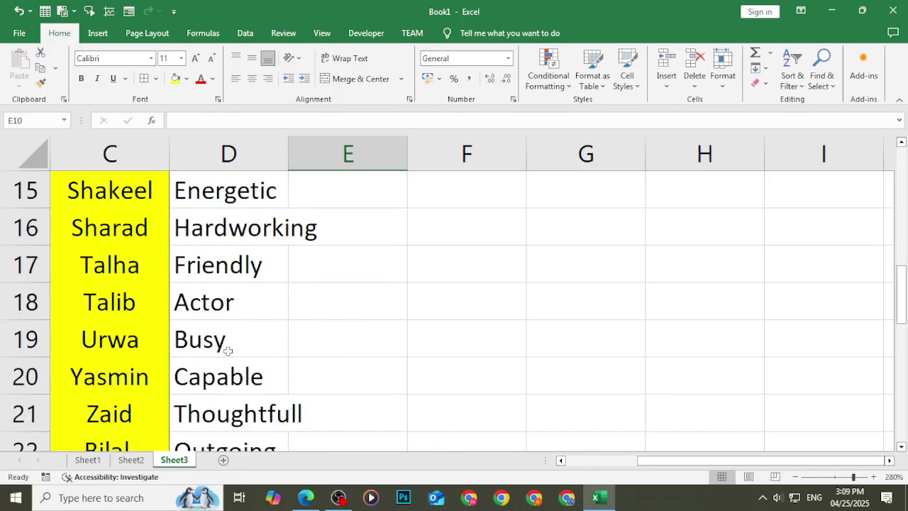
Change the nickname in D10, beside entry 8 of the name list, to Pessimistic.
left_click(206, 216)
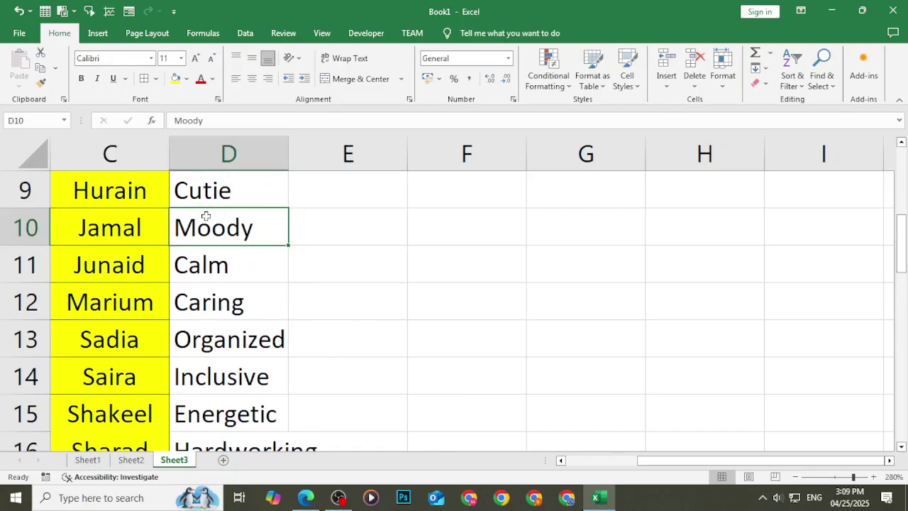
type("Pess")
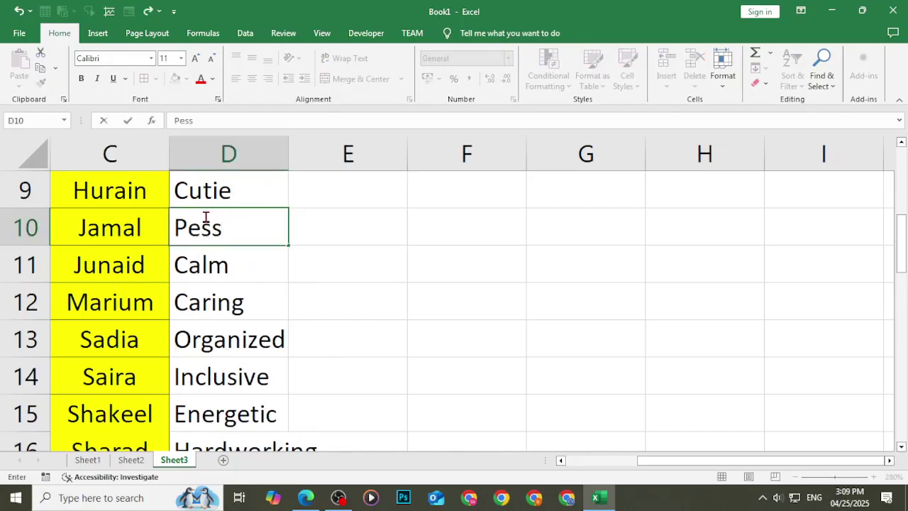
type("imistic")
key("Up")
Review the Nick Names column from its header in row 2 down to row 15 for completeness.
key("Up")
key("Up")
key("Up")
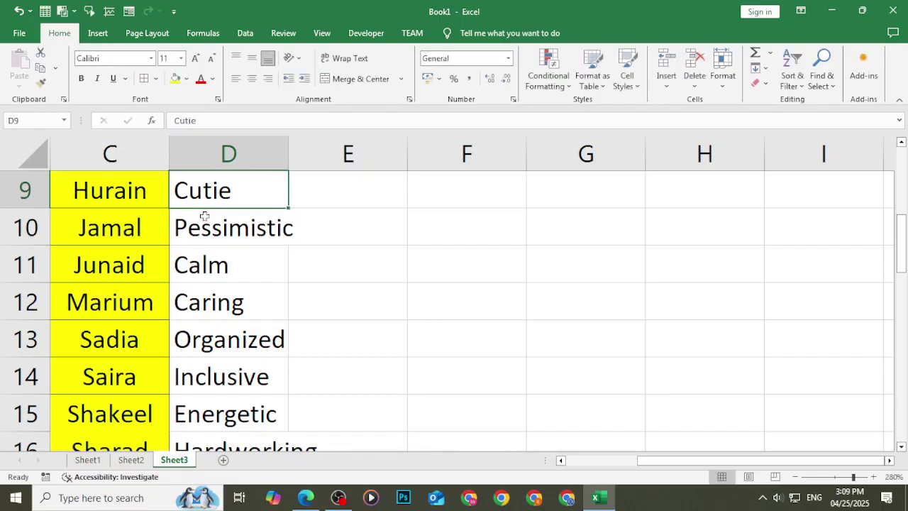
key("Up")
key("Up")
key("Up")
key("Up")
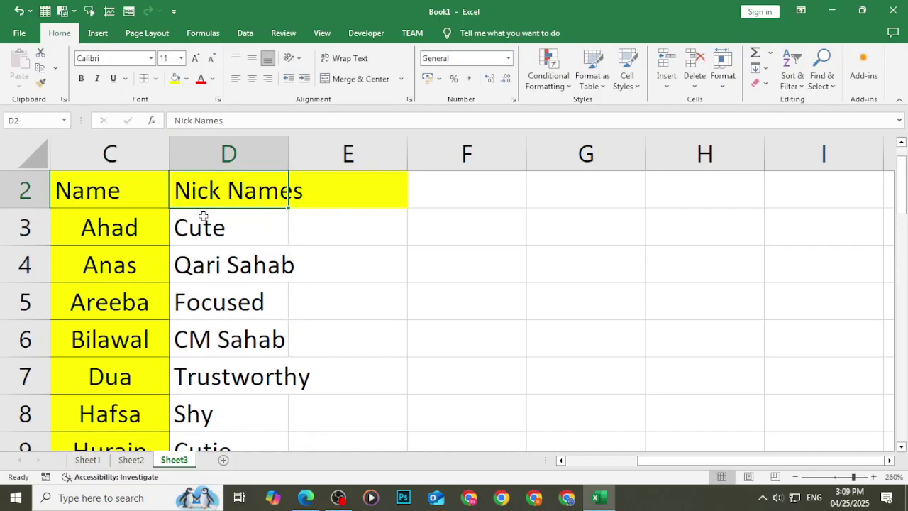
key("Down")
key("Down")
key("Down")
key("Down")
key("Down")
key("Down")
key("Down")
key("Down")
key("Down")
key("Down")
key("Down")
key("Down")
key("Down")
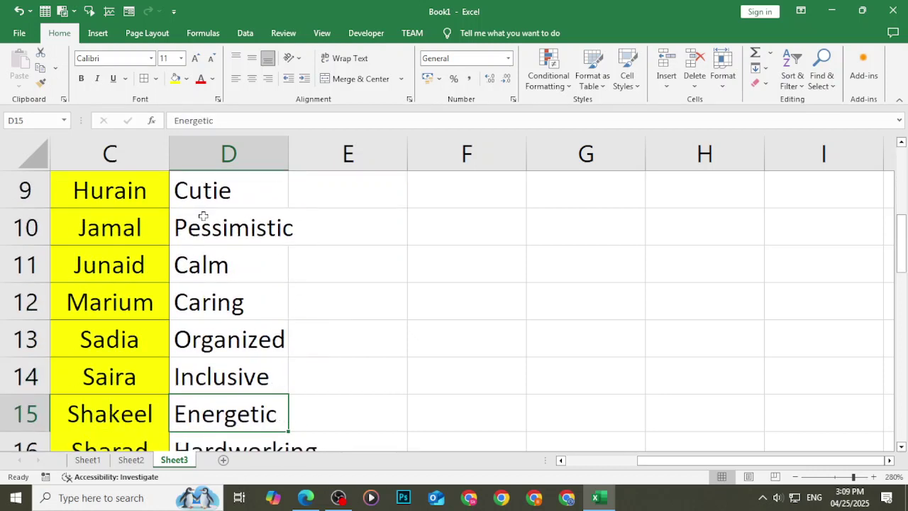
key("Up")
key("Up")
key("Up")
key("Up")
key("Up")
key("Up")
key("Up")
key("Up")
key("Up")
key("Up")
key("Up")
key("Up")
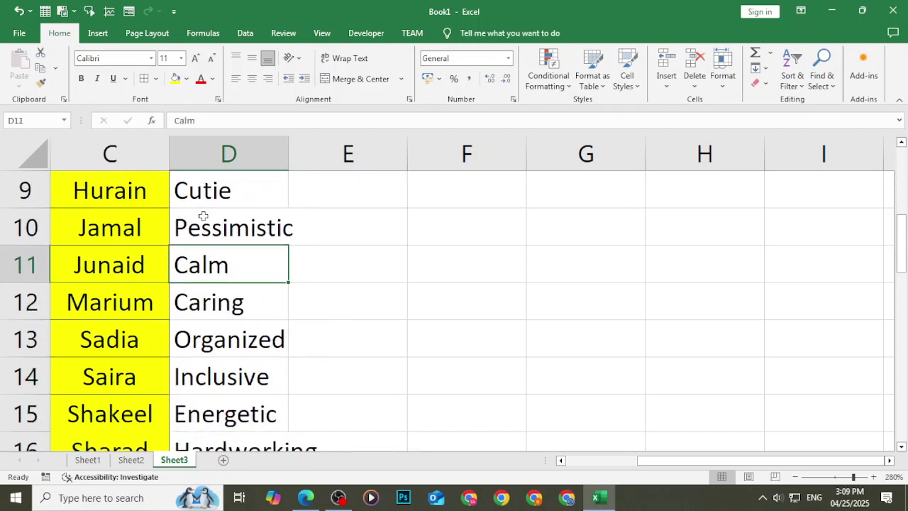
key("Up")
key("Up")
key("Down")
key("Down")
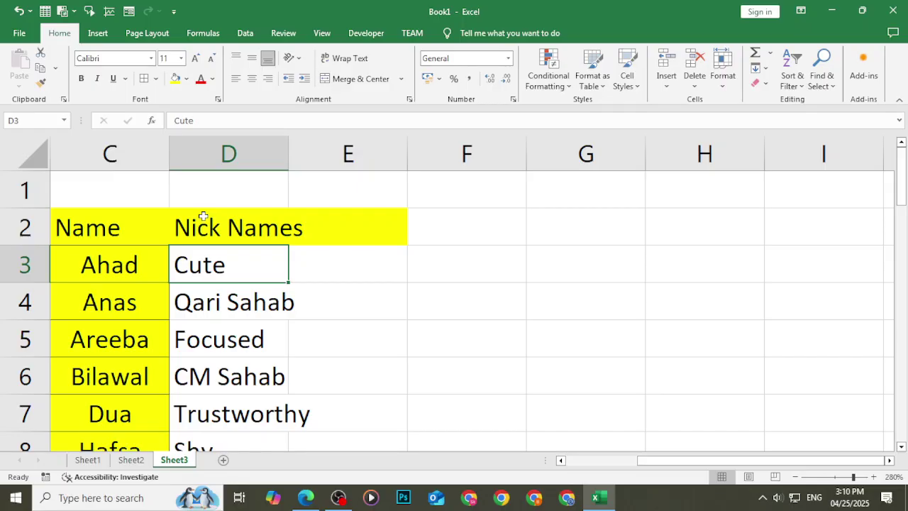
Go through the names and nicknames of entries 3 to 7 one by one in rows 5 to 9.
key("Left")
key("Down")
key("Down")
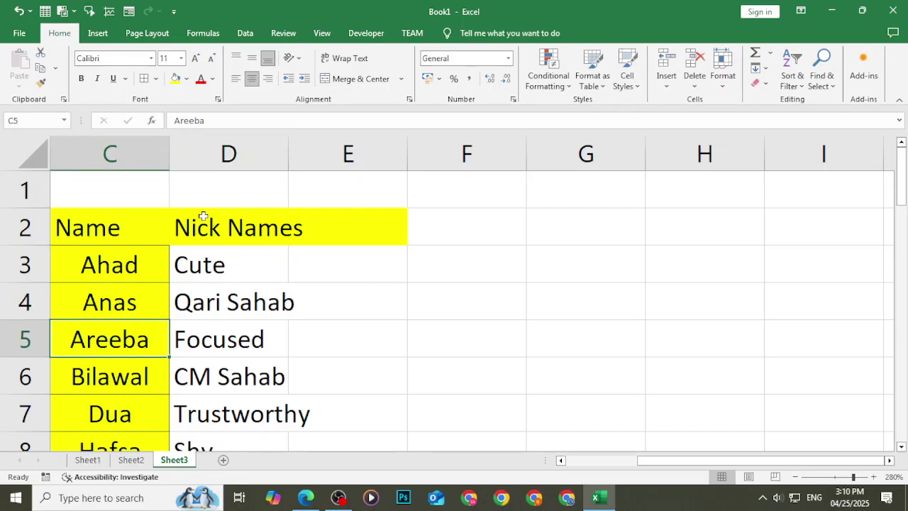
key("Right")
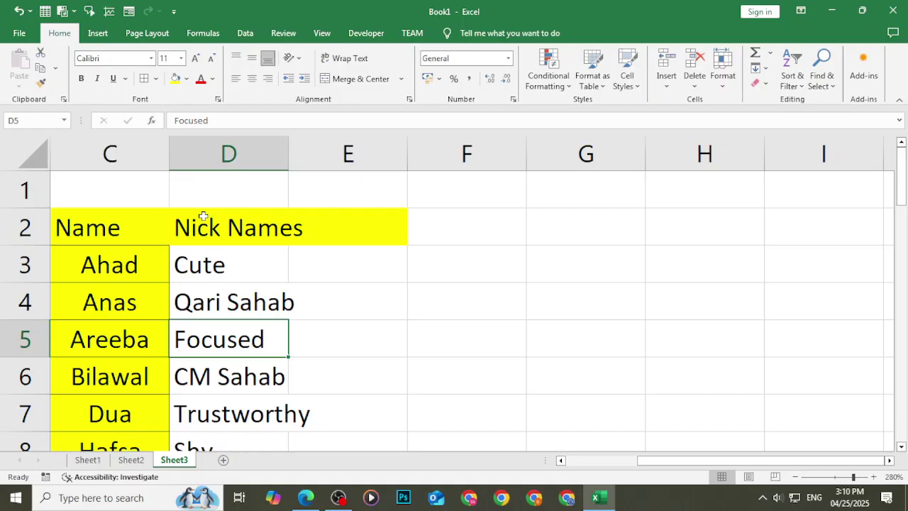
key("Down")
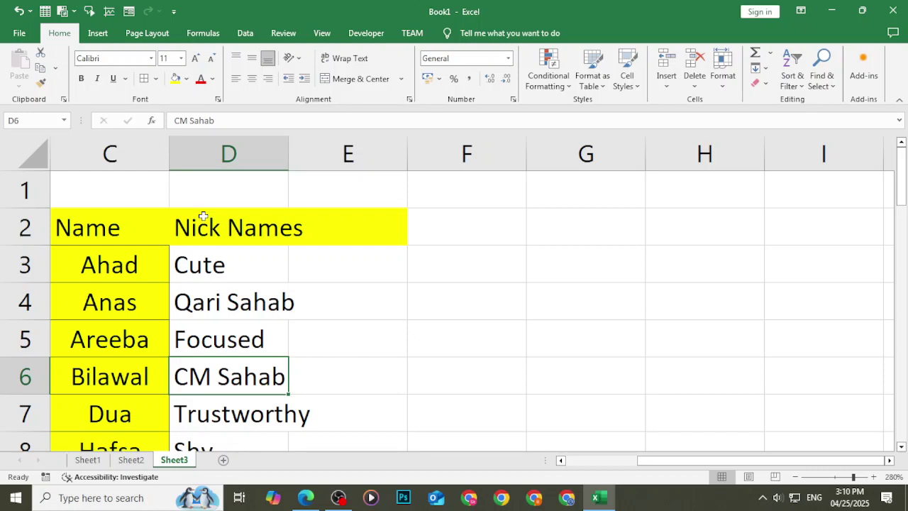
key("Down")
key("Down")
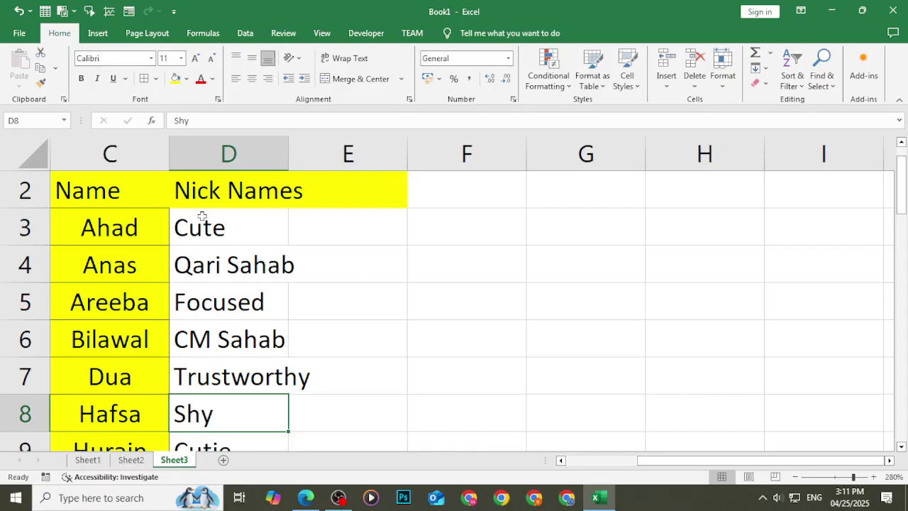
key("Down")
key("Up")
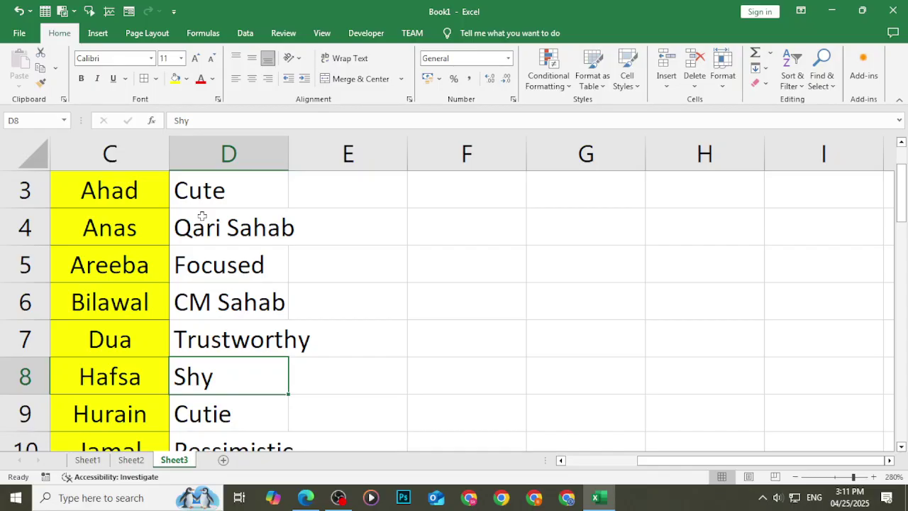
key("Down")
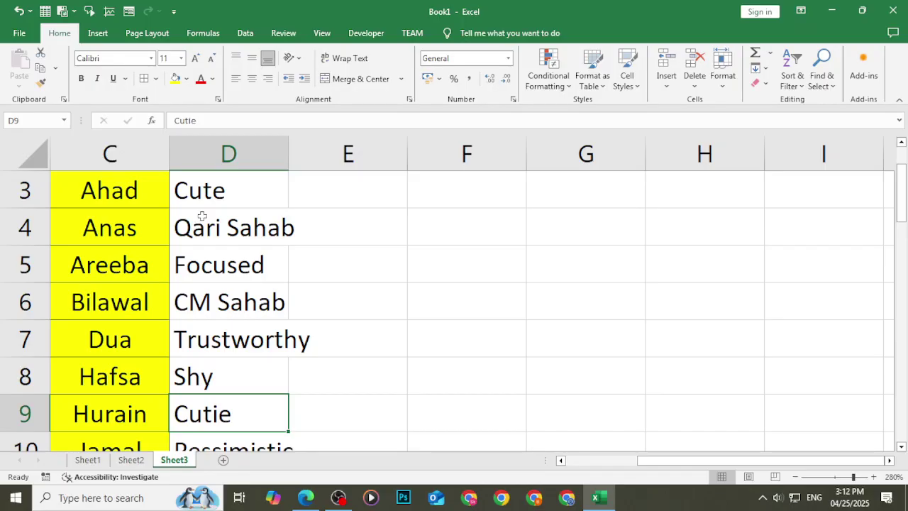
Go through the nicknames in D10 to D16 and compare them with the adjacent names.
key("Down")
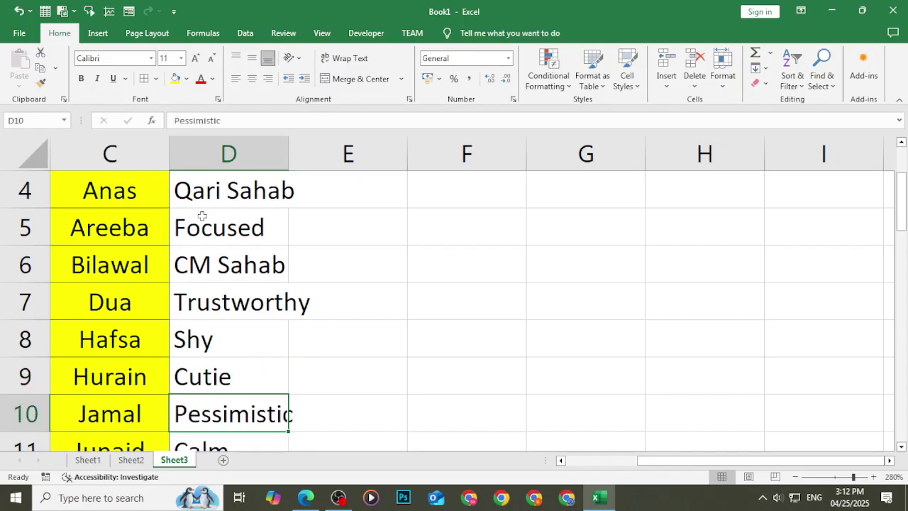
key("Down")
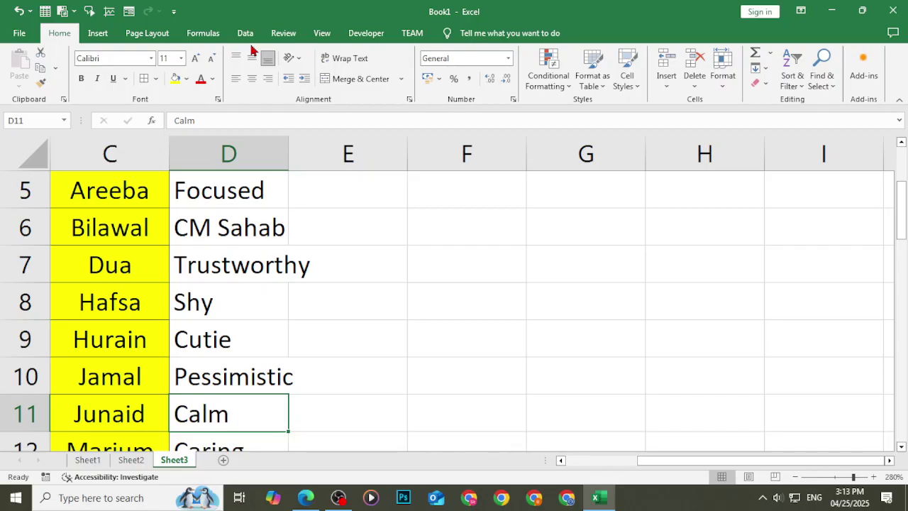
scroll(245, 40, "up", 3)
scroll(225, 432, "down", 1)
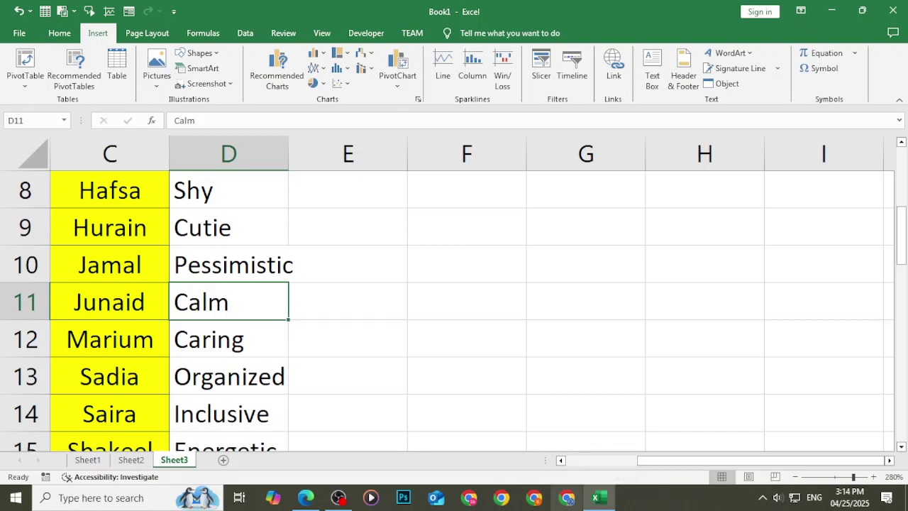
mouse_move(595, 497)
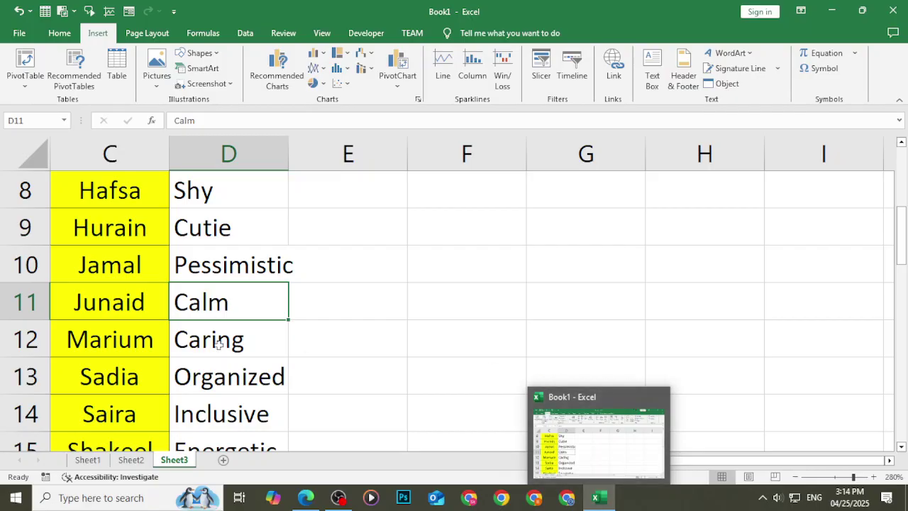
left_click(233, 388)
scroll(233, 389, "down", 1)
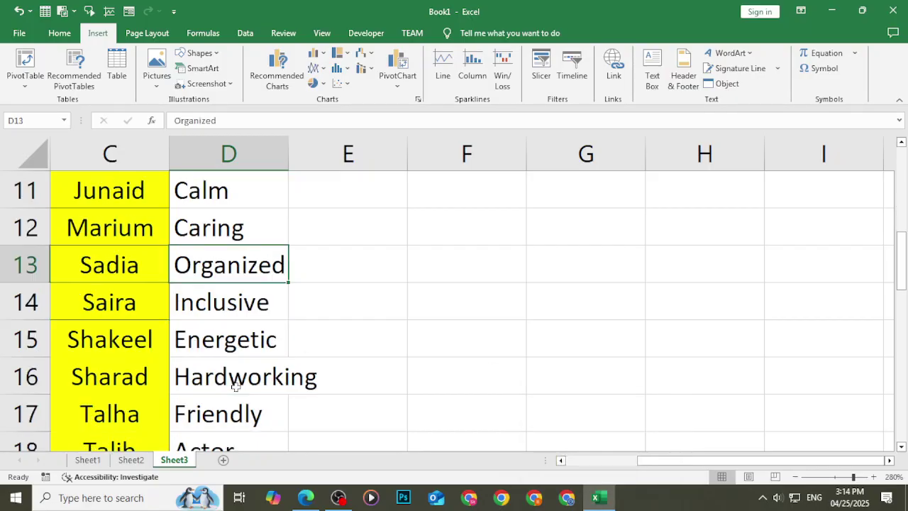
left_click(250, 312)
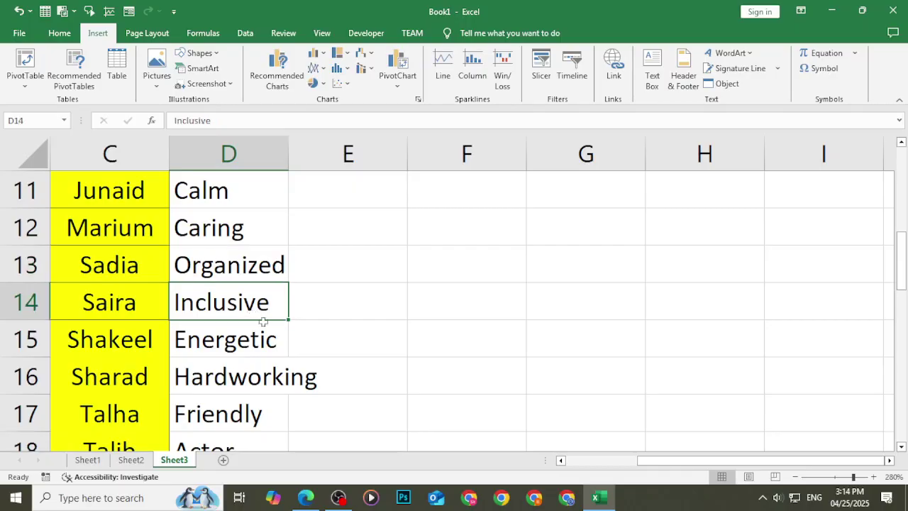
left_click(241, 341)
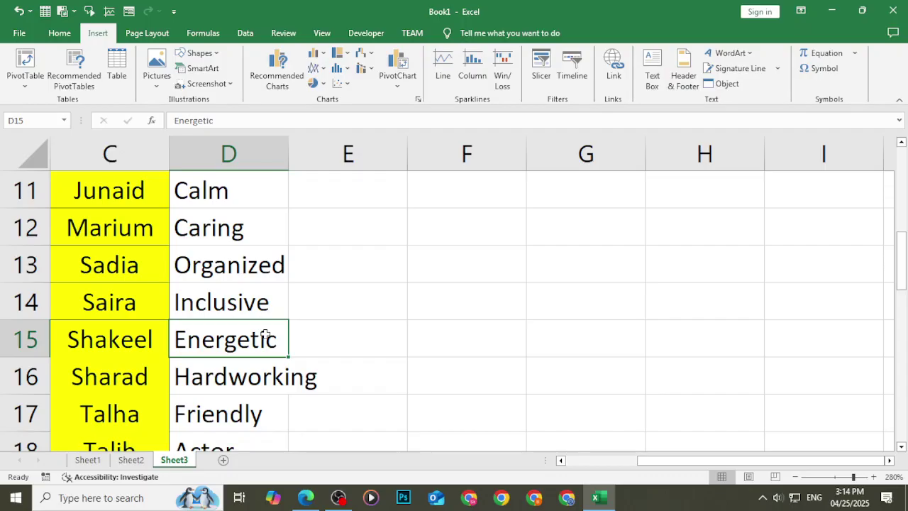
left_click(236, 377)
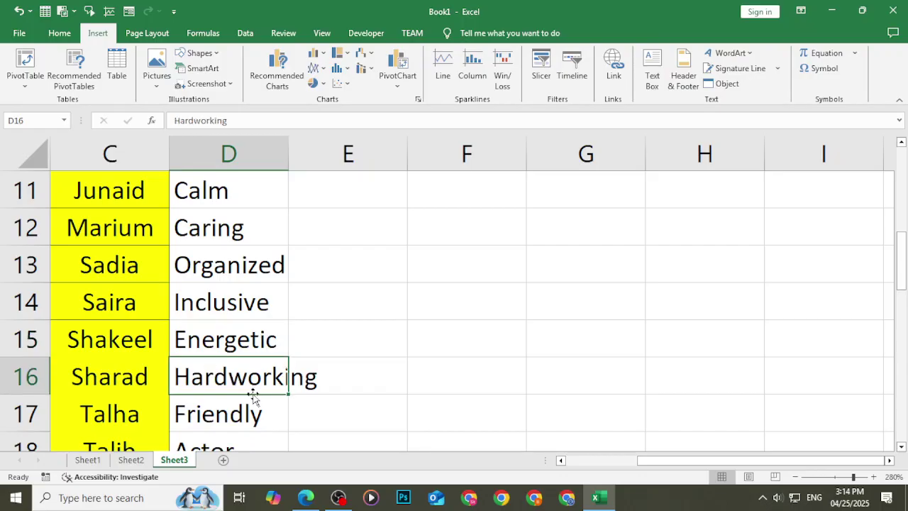
Check the remaining nicknames in D17 to D22, one by one, to the end of the name list.
scroll(244, 395, "down", 1)
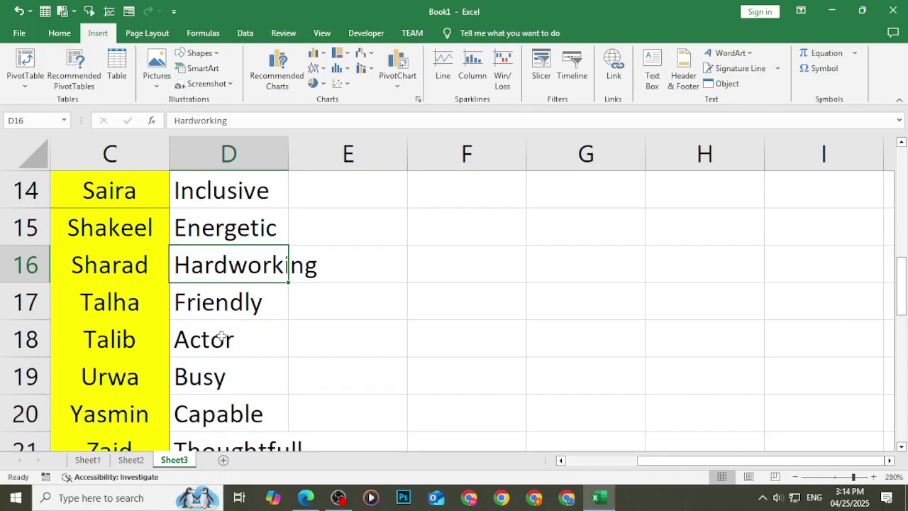
left_click(221, 311)
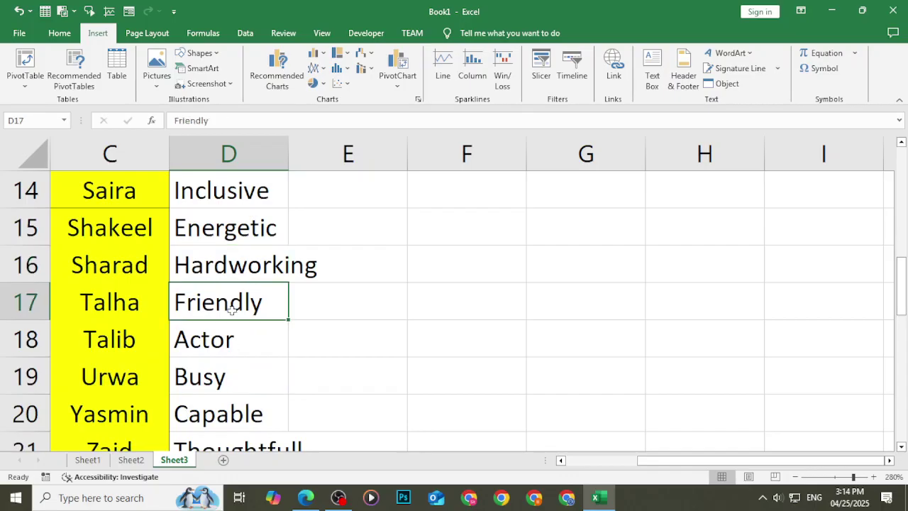
left_click(205, 341)
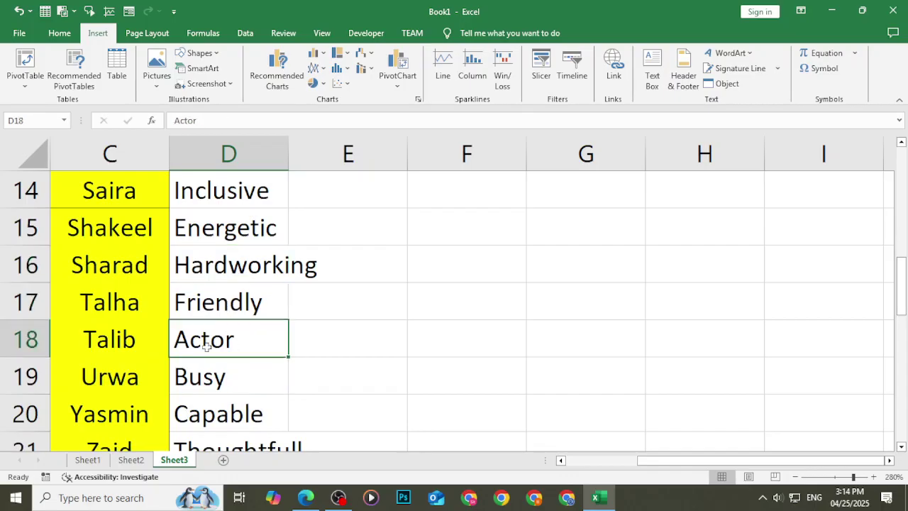
left_click(190, 380)
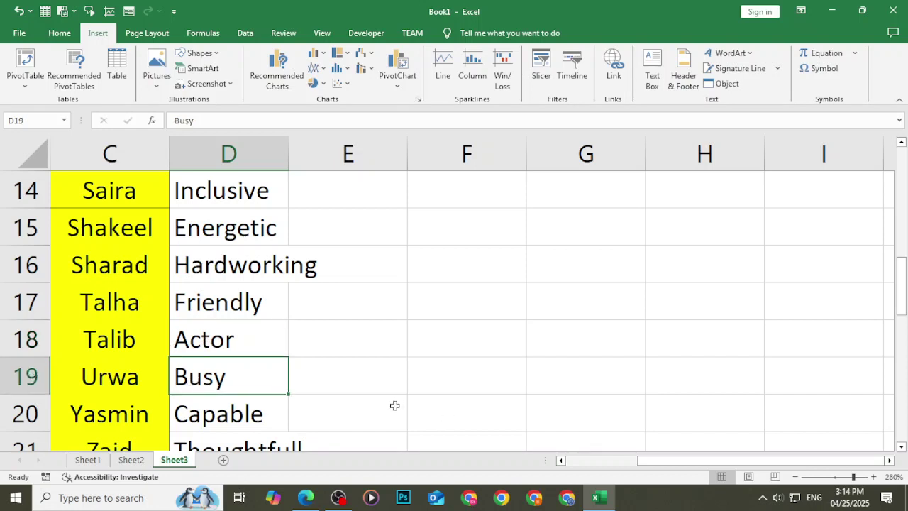
scroll(281, 404, "down", 1)
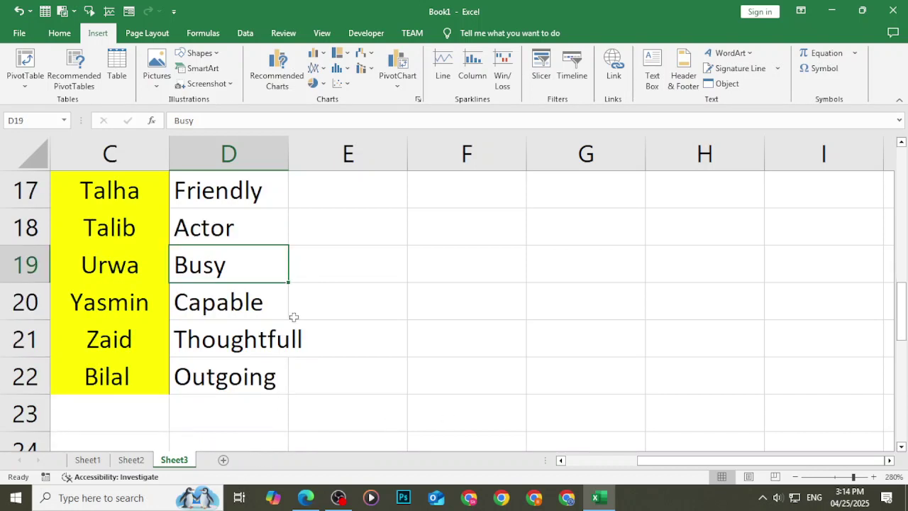
left_click(328, 270)
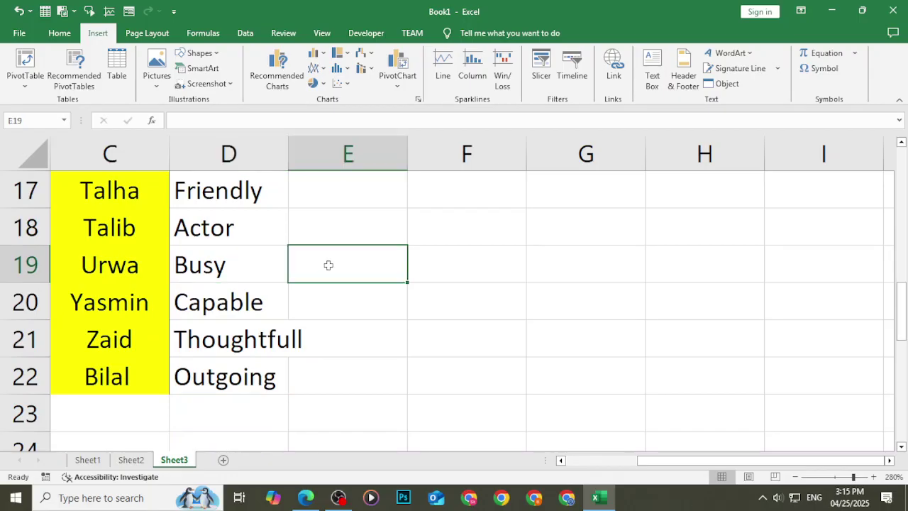
left_click(201, 277)
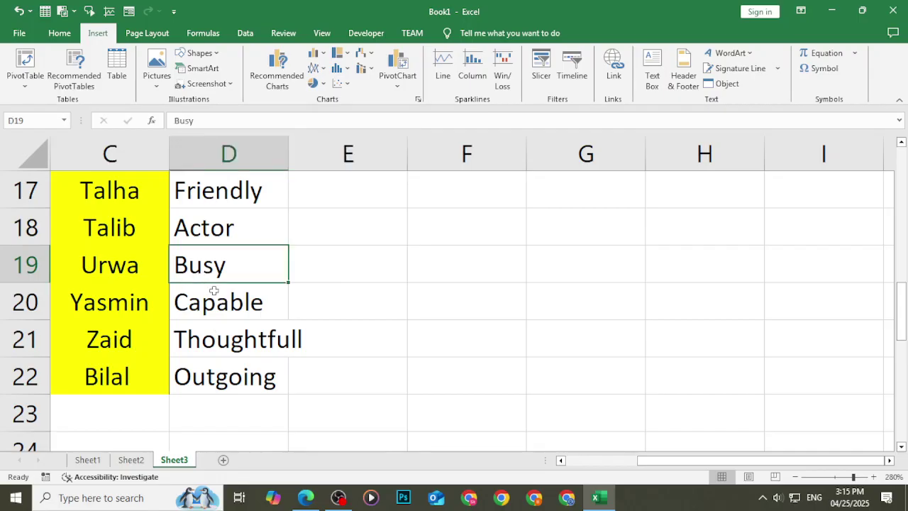
left_click(217, 301)
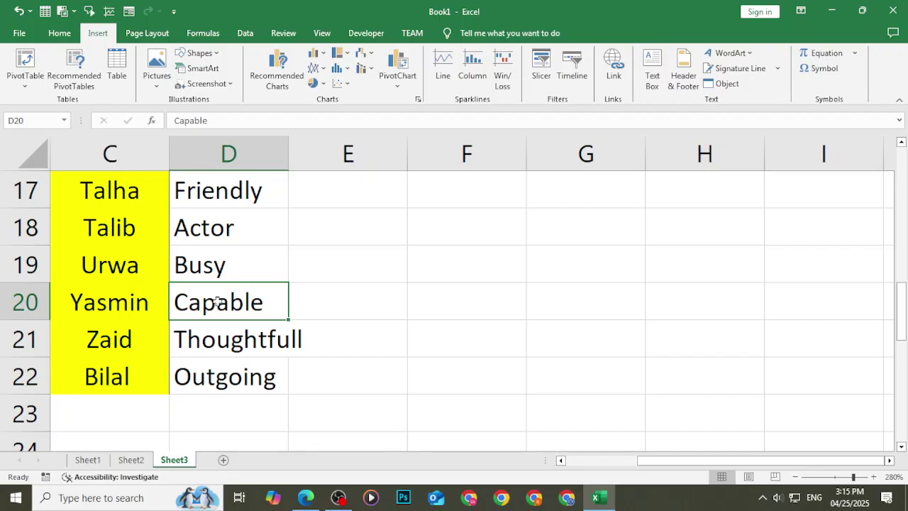
left_click(250, 353)
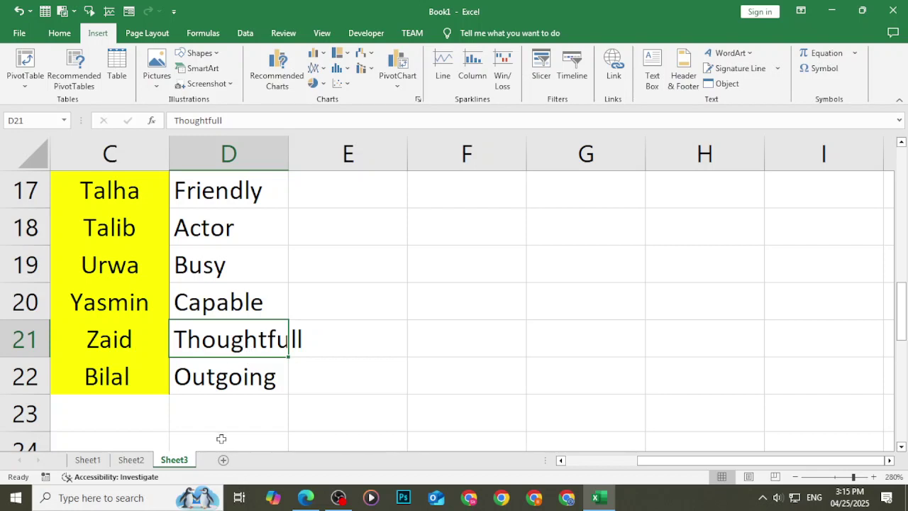
left_click(232, 390)
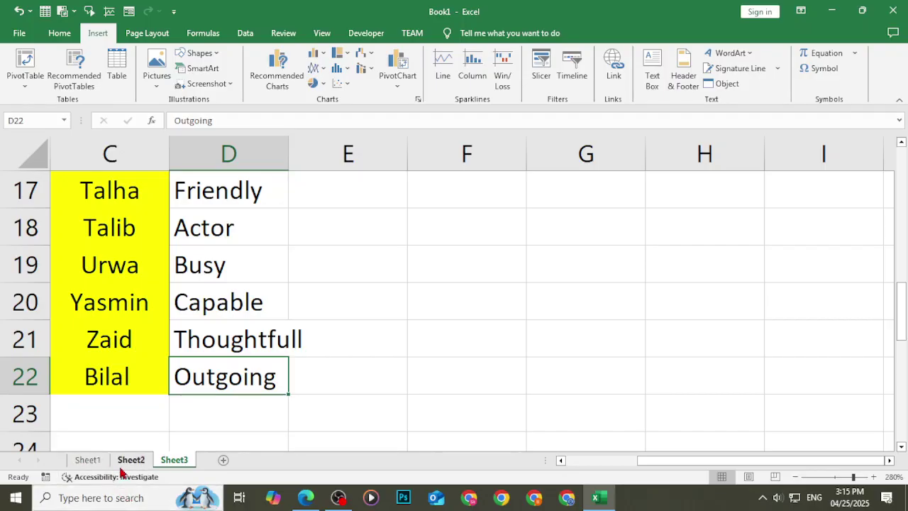
Clear the existing names from the Score header cells C2 to N2 on Sheet1.
left_click(88, 460)
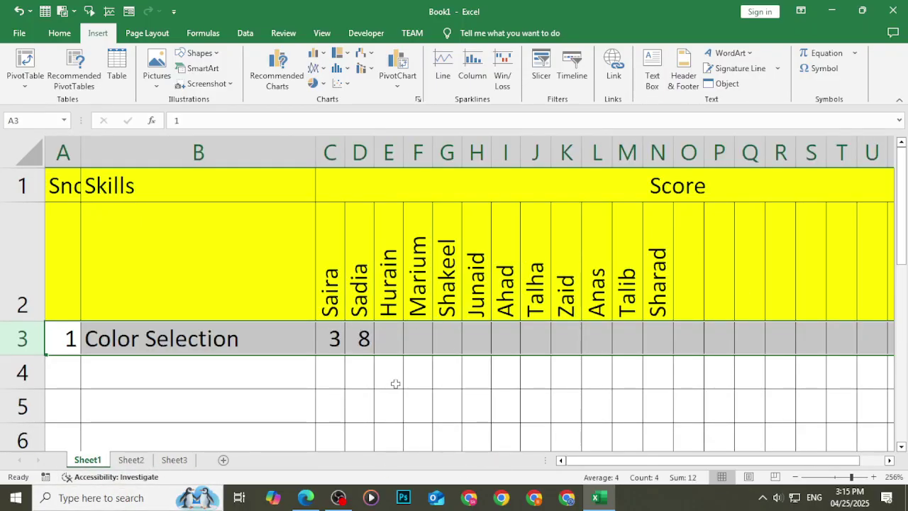
left_click(323, 308)
left_click_drag(383, 289, 672, 290)
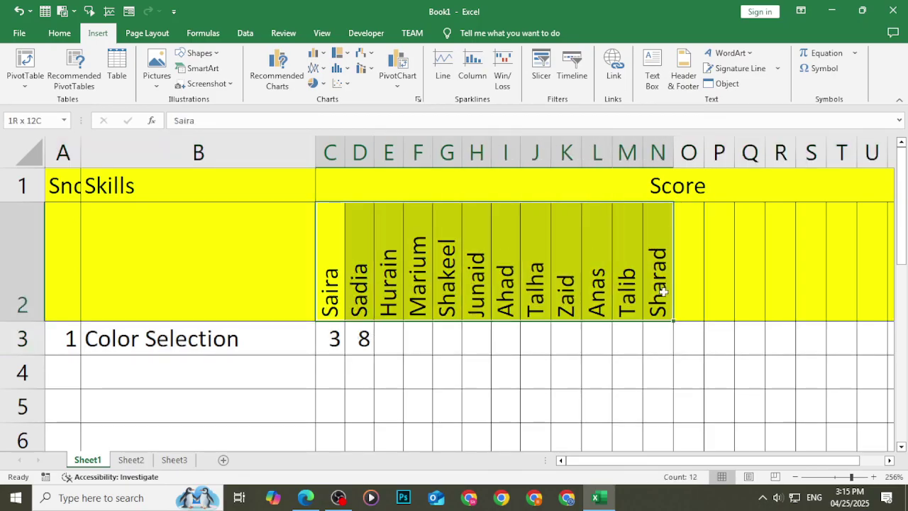
key("Delete")
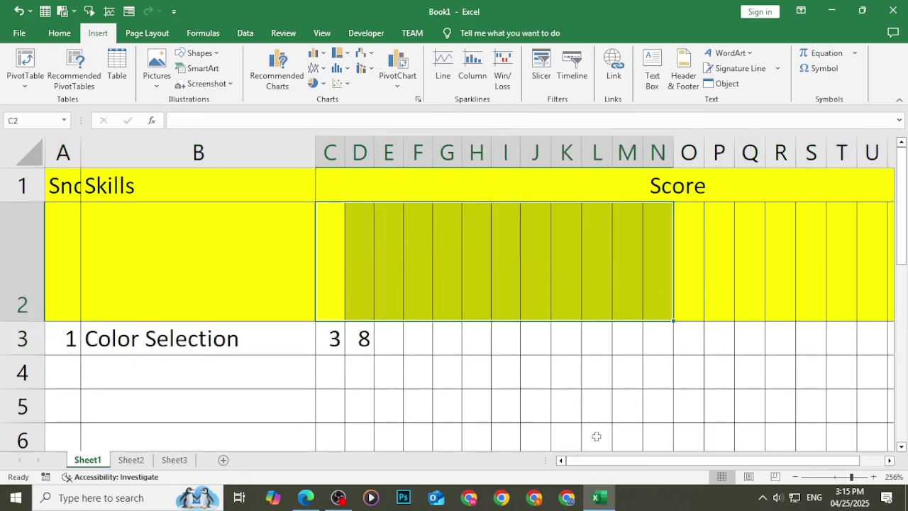
Copy the nicknames in D3:D22 of Sheet3.
left_click(187, 462)
scroll(165, 370, "up", 5)
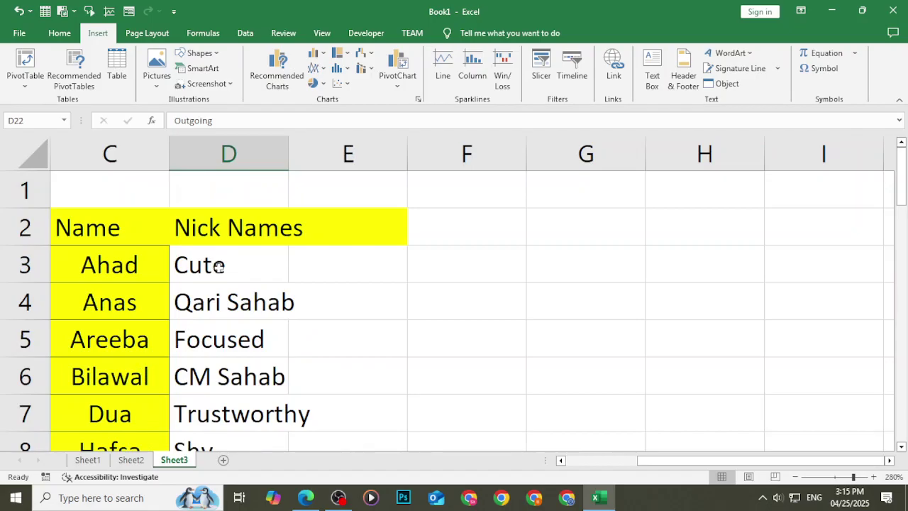
left_click_drag(219, 266, 233, 233)
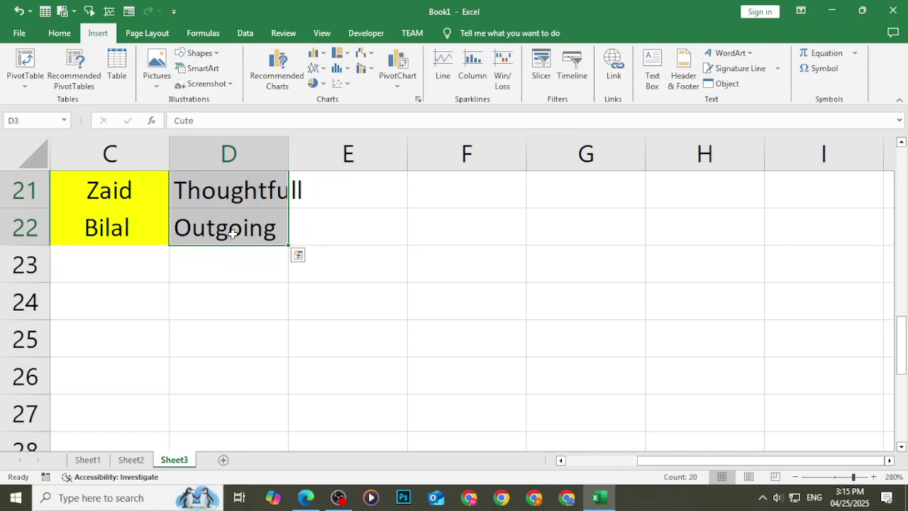
key("ctrl+c")
scroll(265, 439, "up", 7)
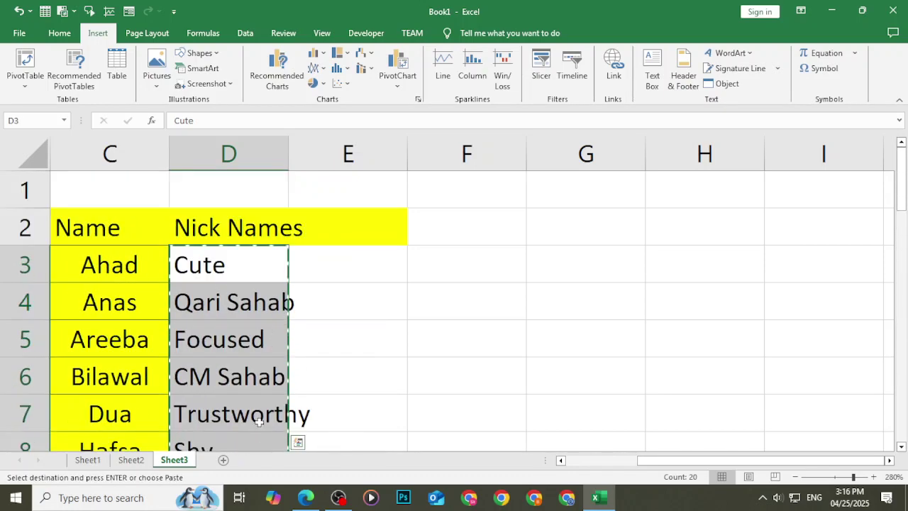
Paste the copied nicknames into Sheet2 starting at B5, transposed into a row.
left_click(129, 459)
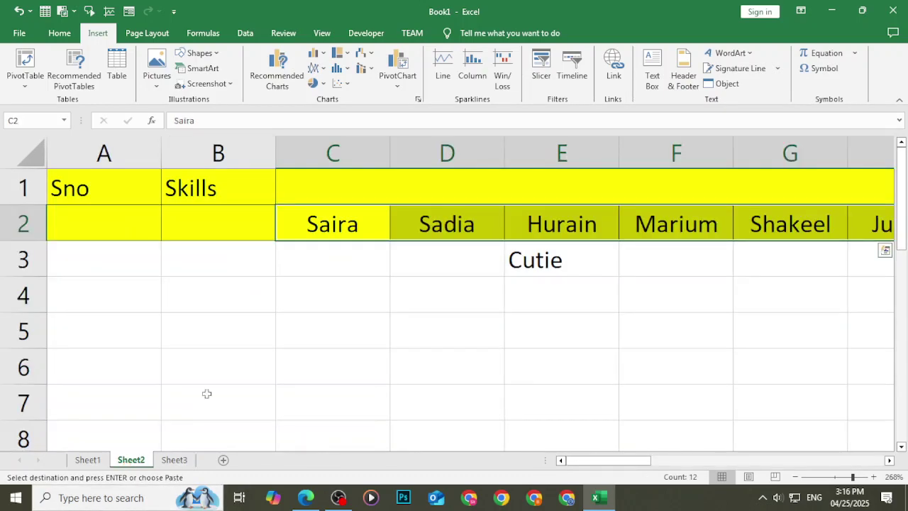
left_click(185, 331)
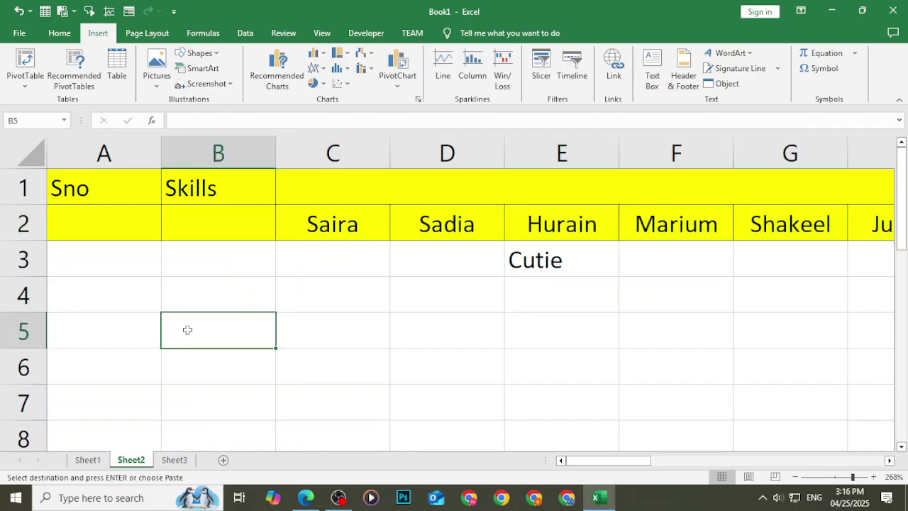
key("ctrl+v")
left_click(314, 446)
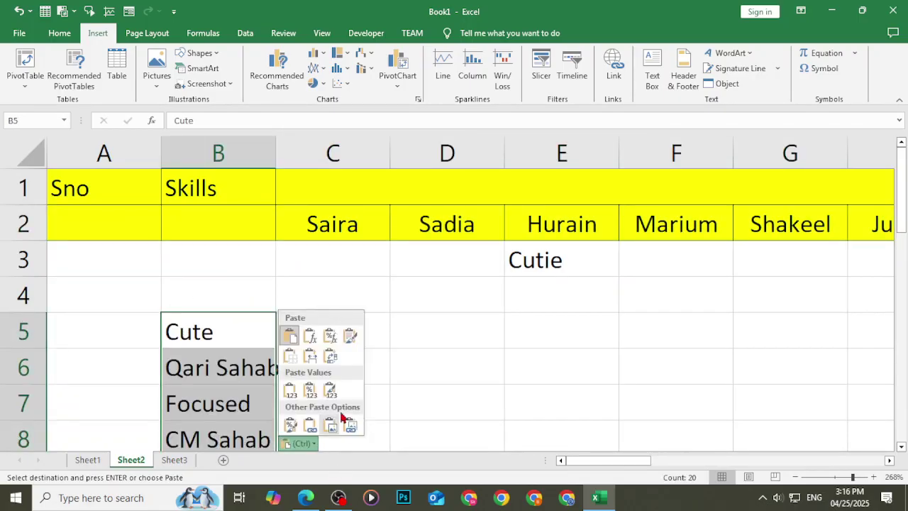
left_click(329, 355)
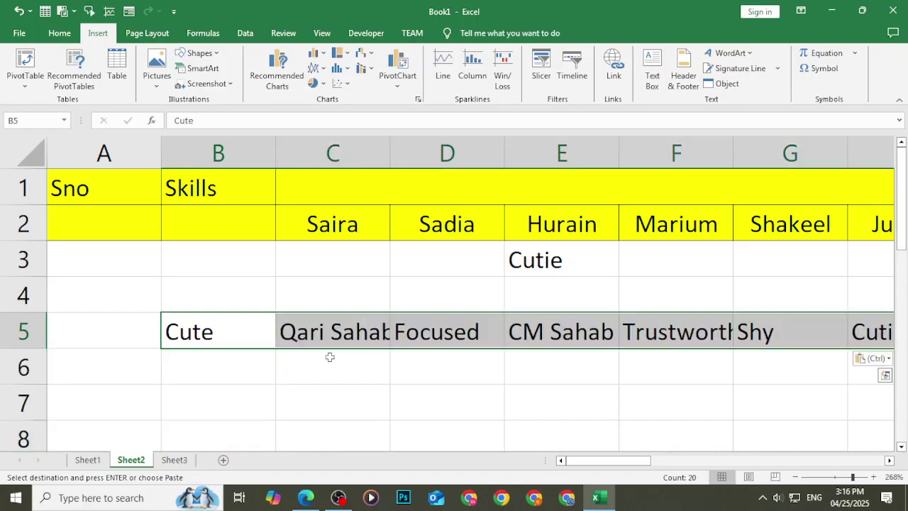
Copy the transposed nickname row from Sheet2 and paste it into Sheet1 starting at C2.
key("ctrl+c")
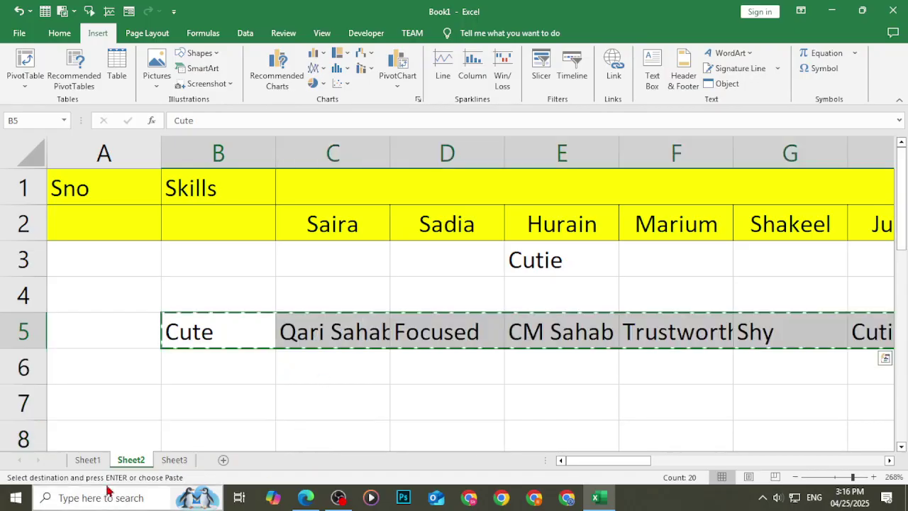
left_click(89, 461)
left_click(322, 256)
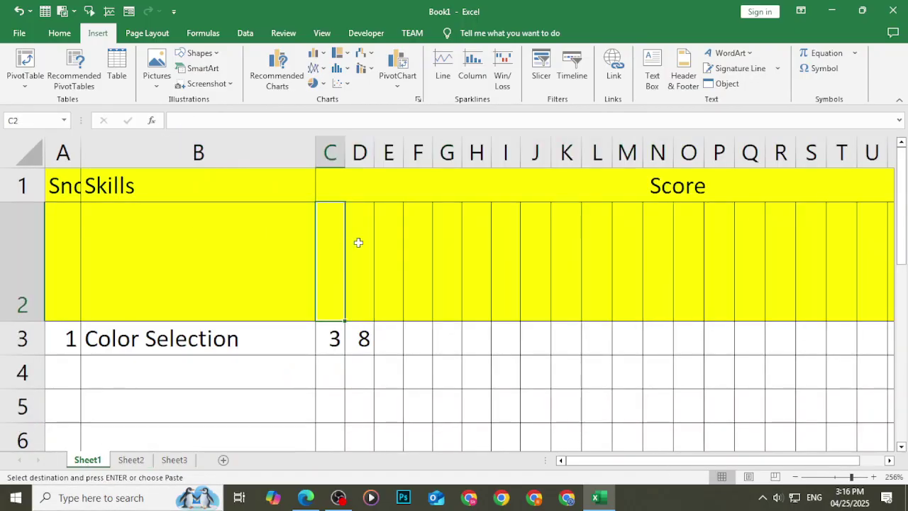
key("ctrl+v")
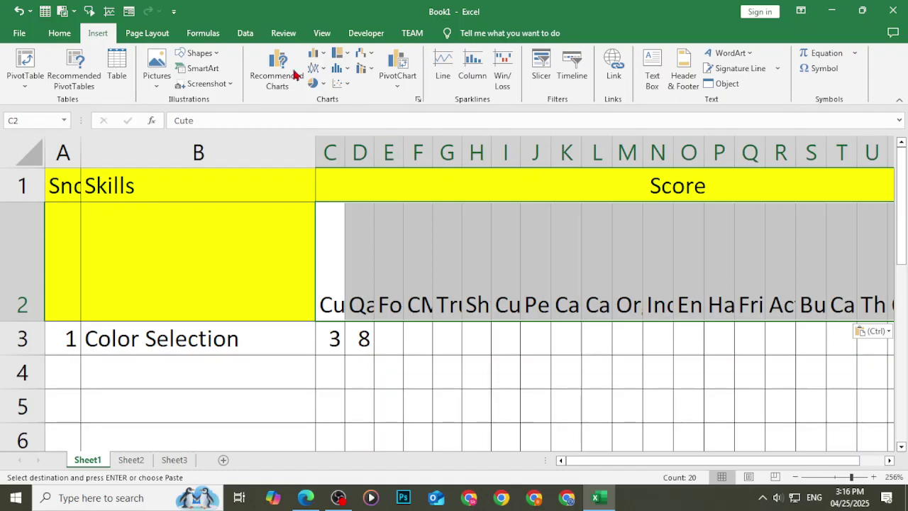
Rotate the text of the nickname headings in row 2 upward with Rotate Text Up.
left_click(59, 34)
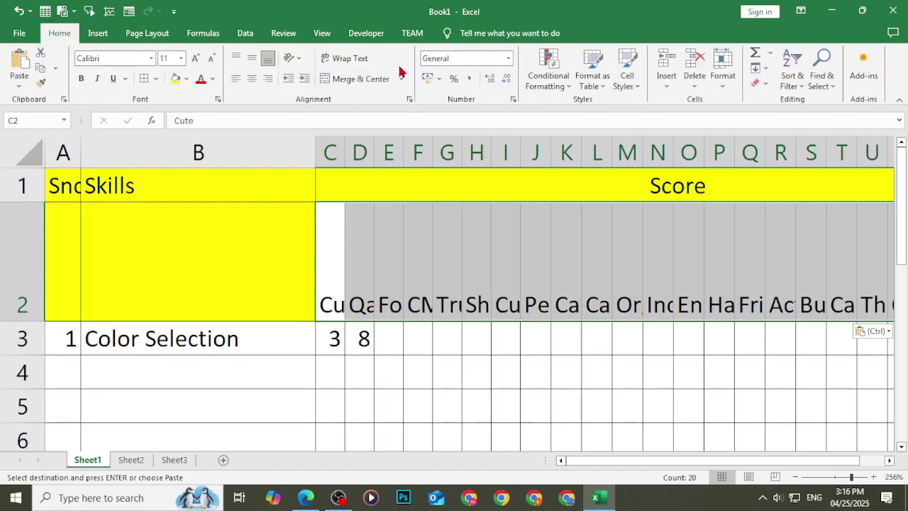
left_click(300, 62)
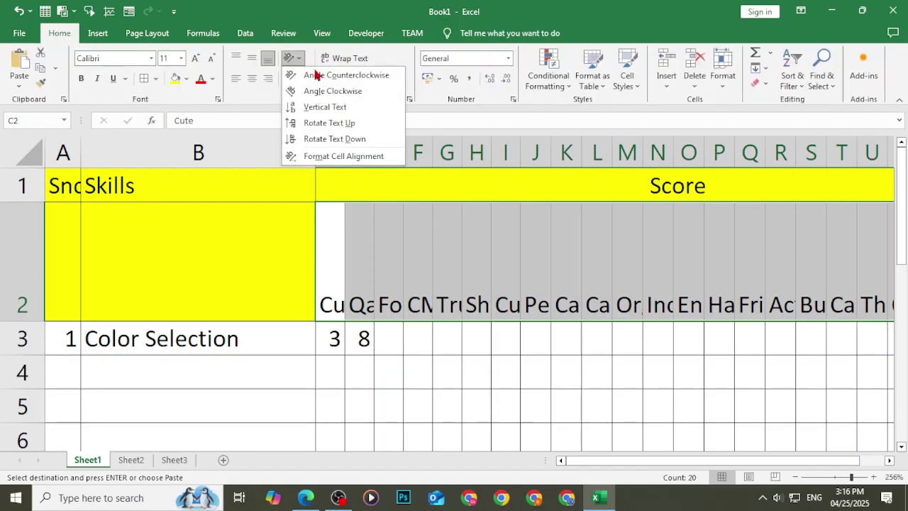
left_click(329, 124)
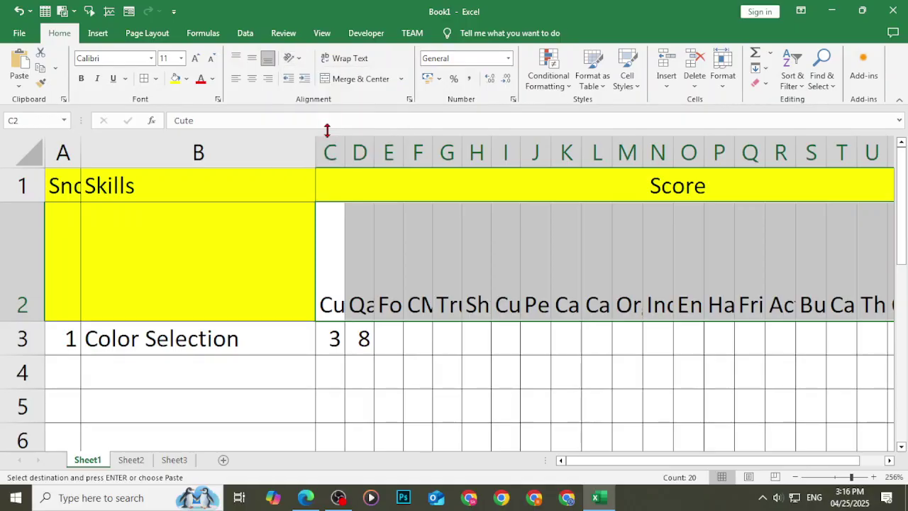
left_click(452, 376)
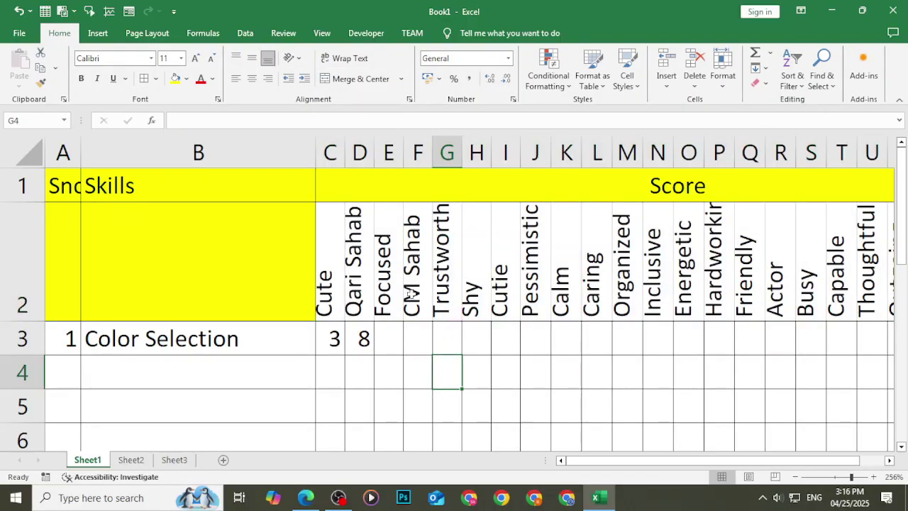
Fill the nickname headings in C2:V2 with yellow and add borders to their cells.
left_click(265, 294)
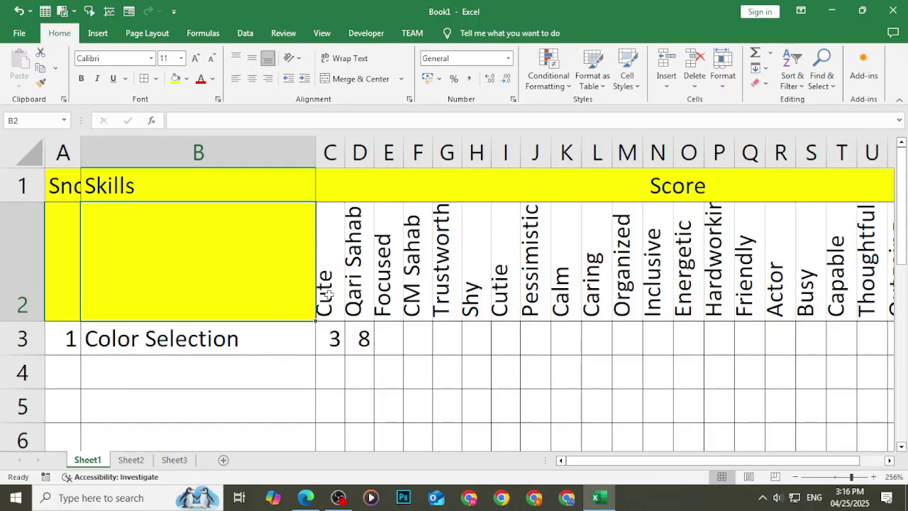
left_click_drag(328, 295, 631, 270)
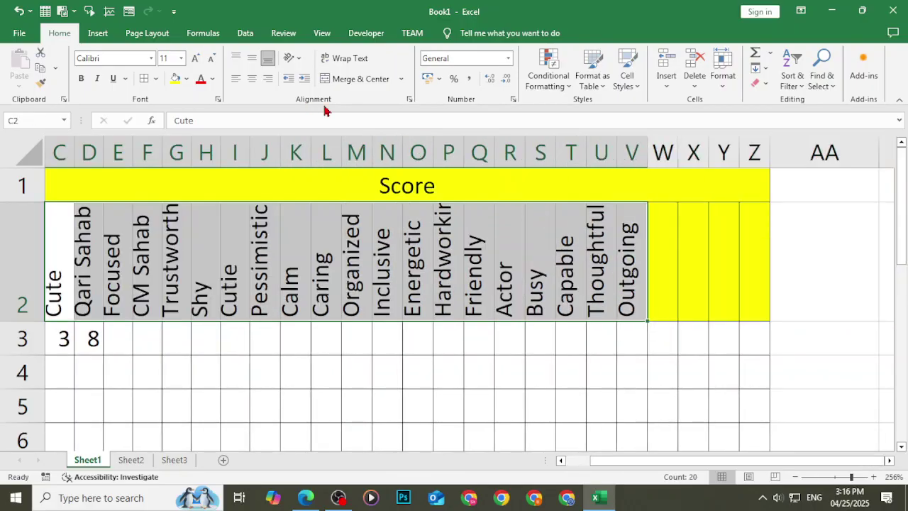
left_click(175, 78)
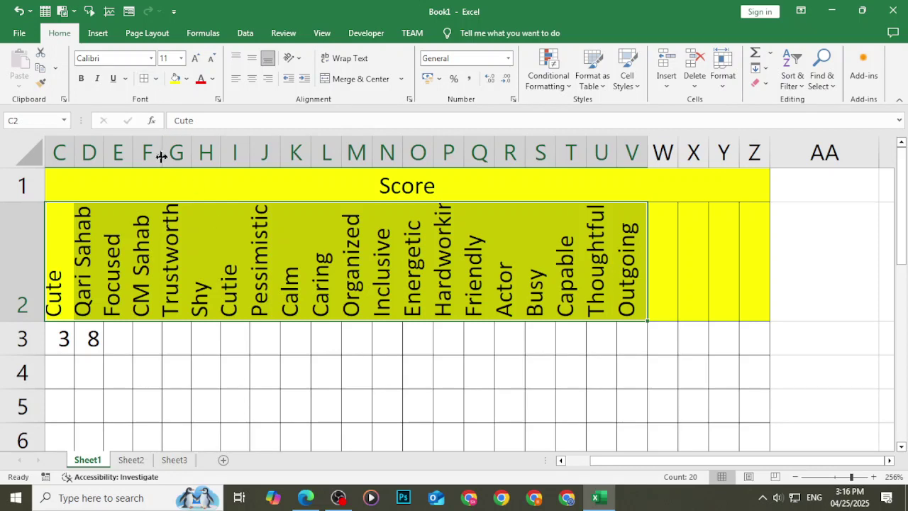
left_click(143, 78)
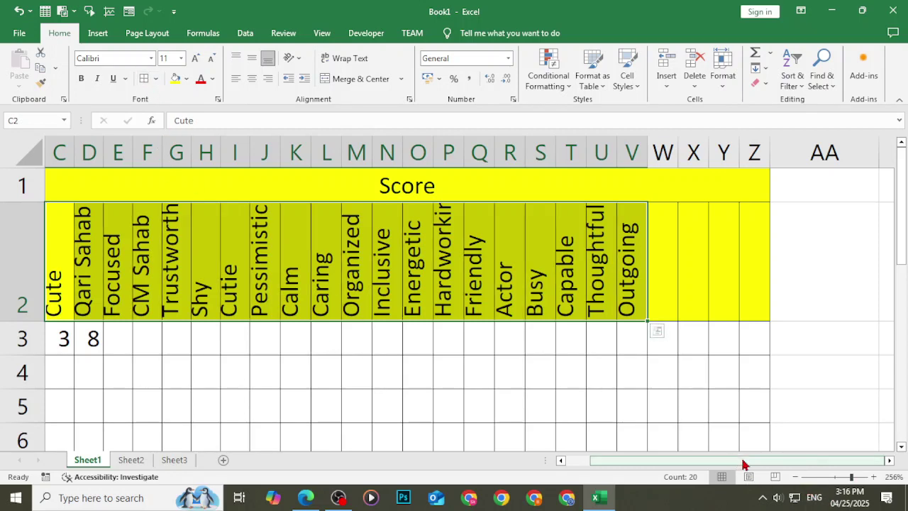
left_click_drag(742, 461, 717, 462)
left_click(261, 347)
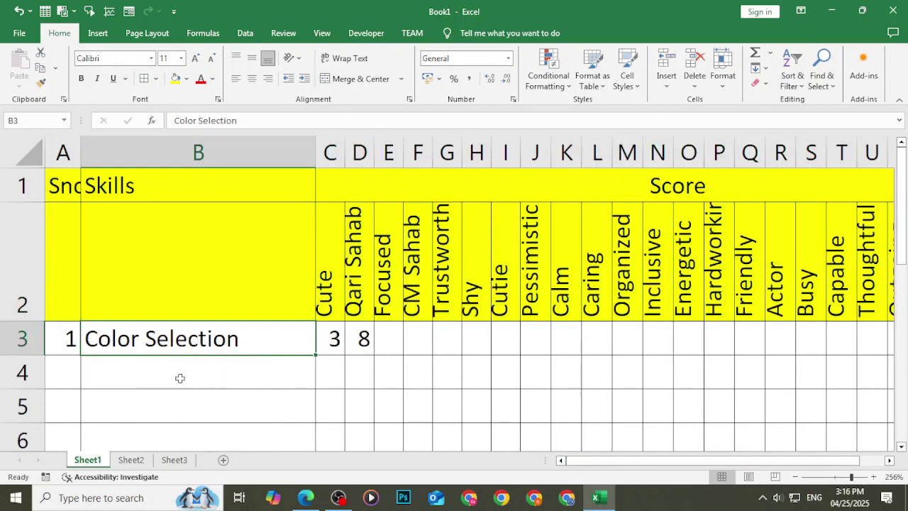
left_click(180, 374)
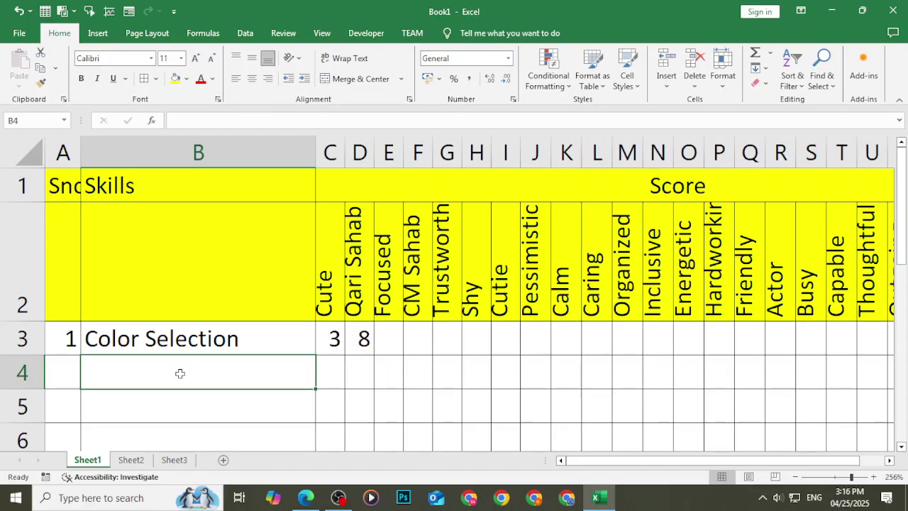
key("Right")
key("Right")
key("Right")
key("Right")
key("Right")
key("Right")
key("Right")
key("Right")
key("Right")
key("Right")
key("Right")
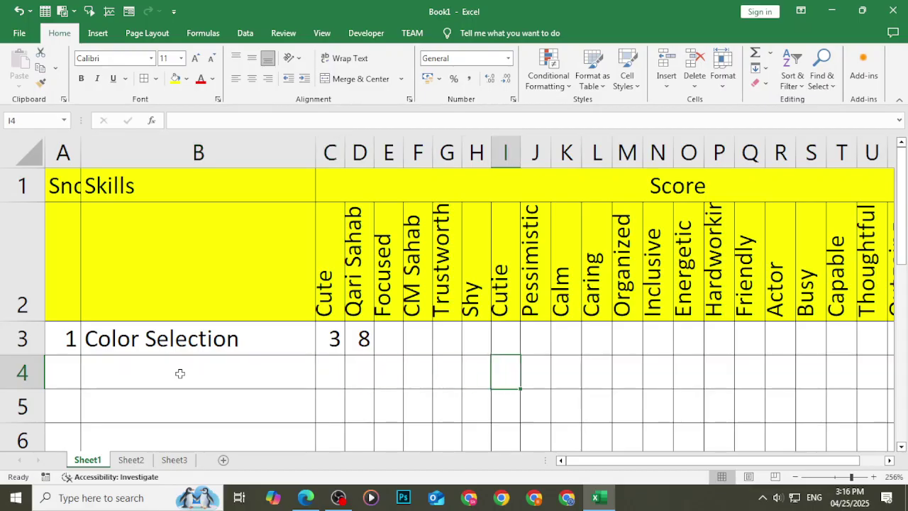
key("Up")
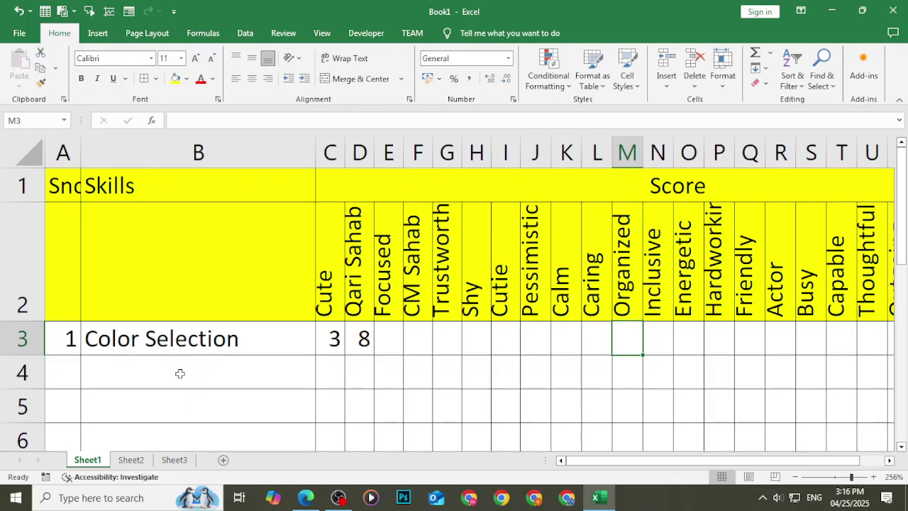
key("Right")
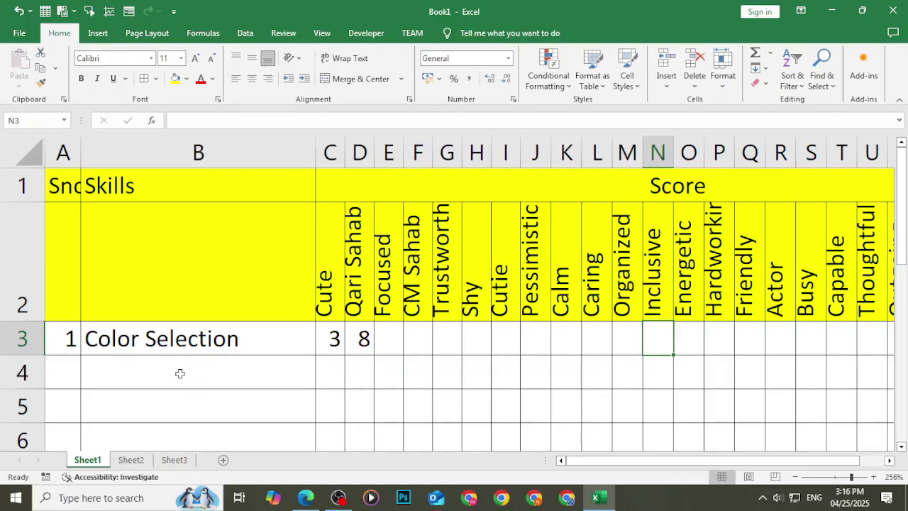
key("Down")
key("Left")
key("Left")
key("Left")
key("Left")
key("Left")
key("Left")
key("Left")
key("Left")
key("Left")
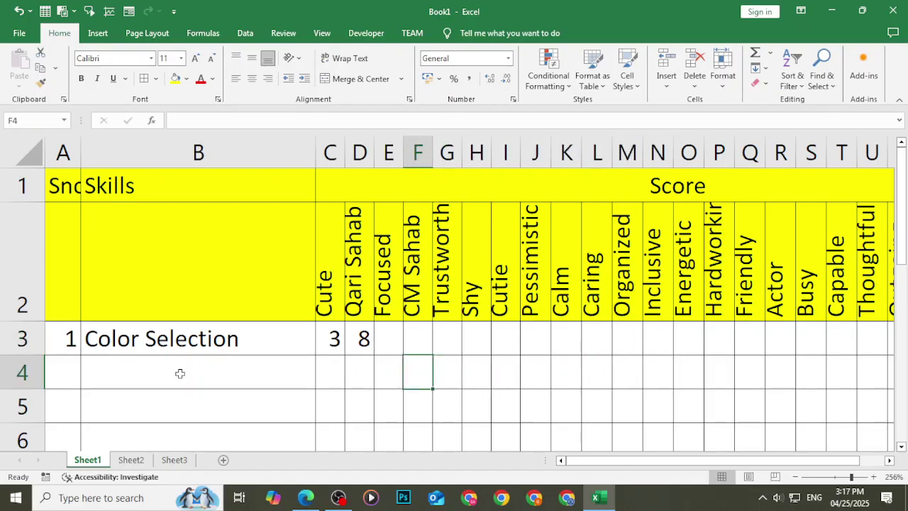
key("Up")
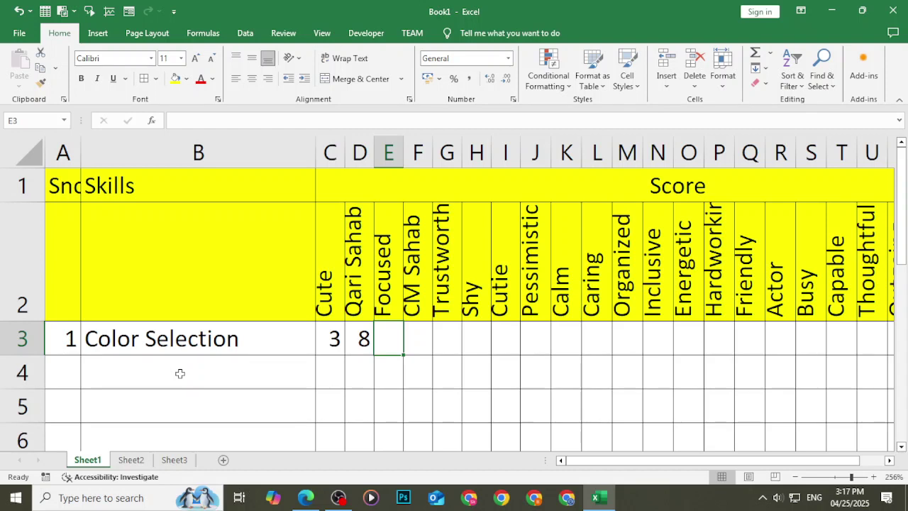
Enter the serial numbers 2, 3 and 4 in cells A4 to A6.
key("Left")
key("Left")
key("Left")
key("Left")
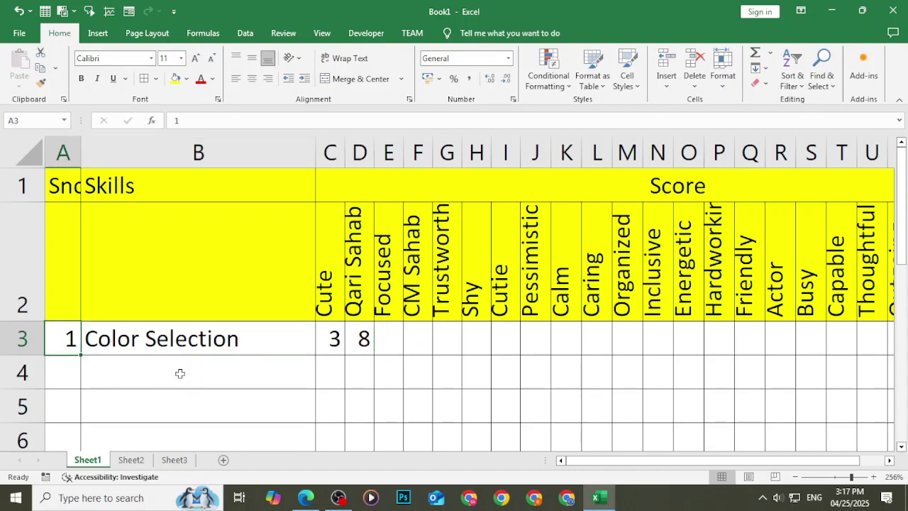
key("Down")
type("2")
key("Return")
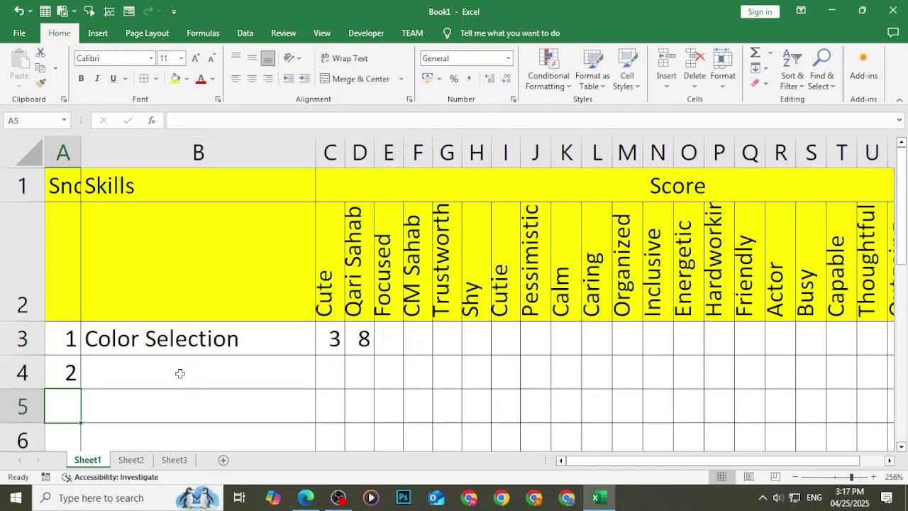
type("3")
key("Return")
type("4")
key("Return")
Extend the serial number series from A3:A6 down to 17 in A19.
key("Up")
key("Up")
key("Up")
key("Up")
key("Up")
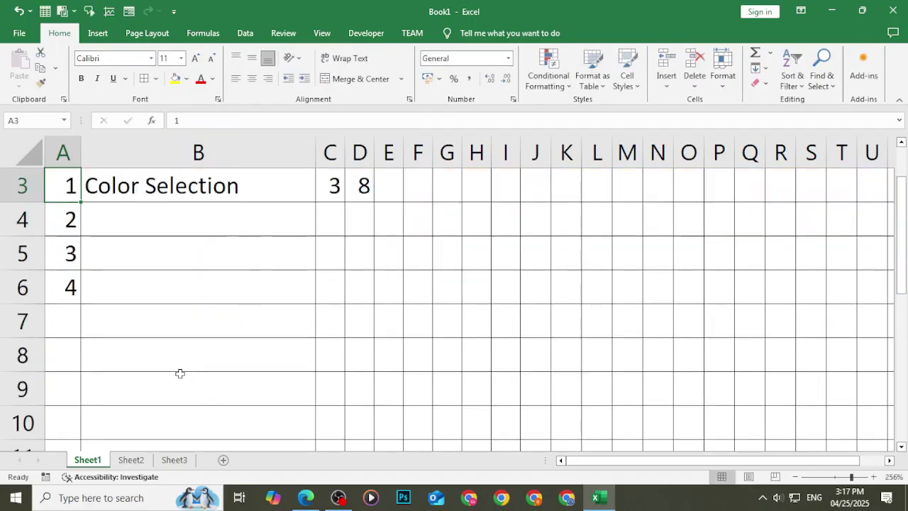
left_click_drag(68, 313, 100, 203)
scroll(234, 407, "up", 3)
Add borders to all cells in A15:Z19 to extend the table grid.
left_click(134, 351)
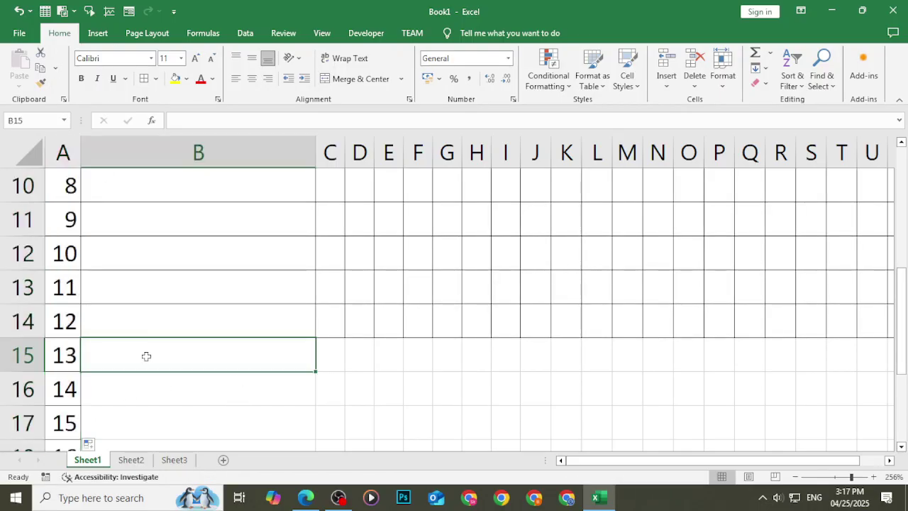
left_click_drag(74, 362, 742, 397)
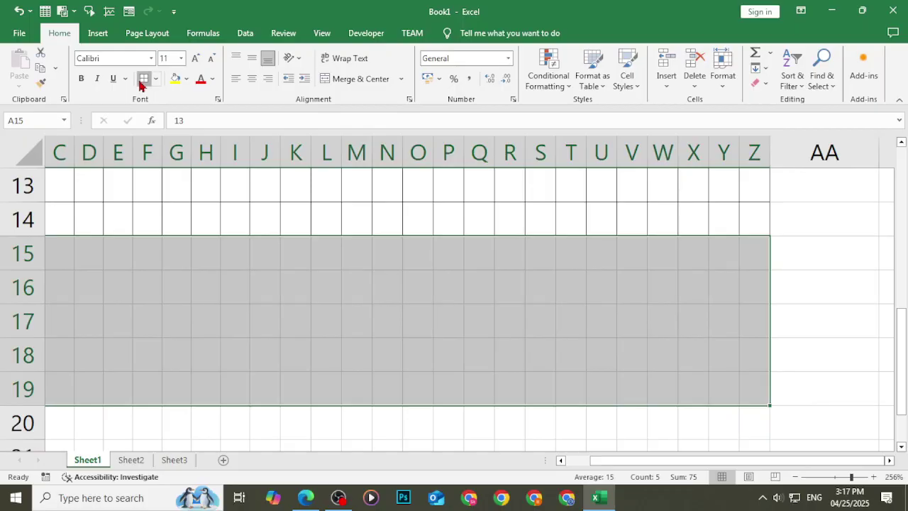
scroll(337, 437, "left", 1)
scroll(355, 404, "up", 4)
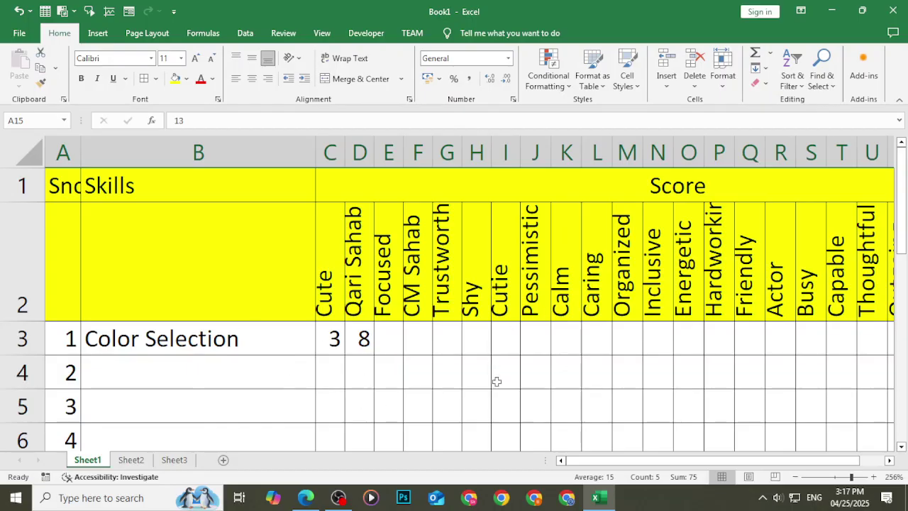
Enter "Color Combination" as the second skill in cell B4.
left_click(194, 372)
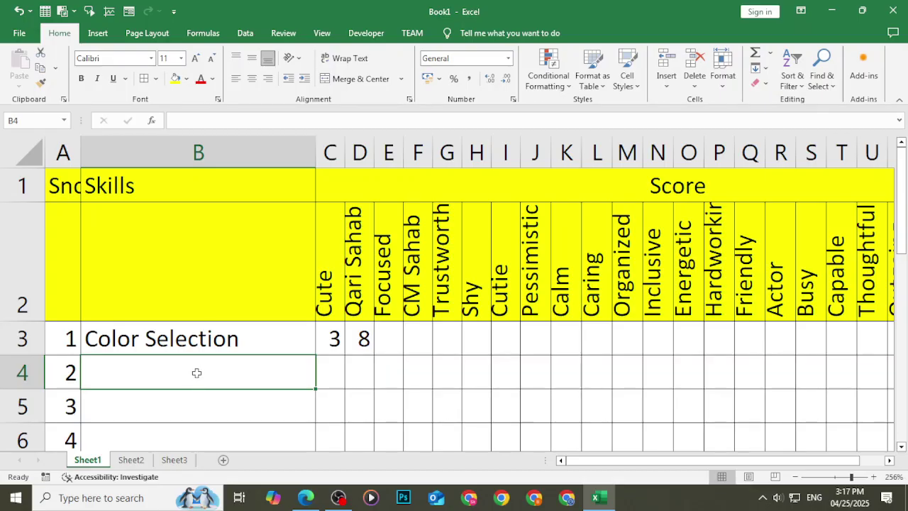
type("Colo")
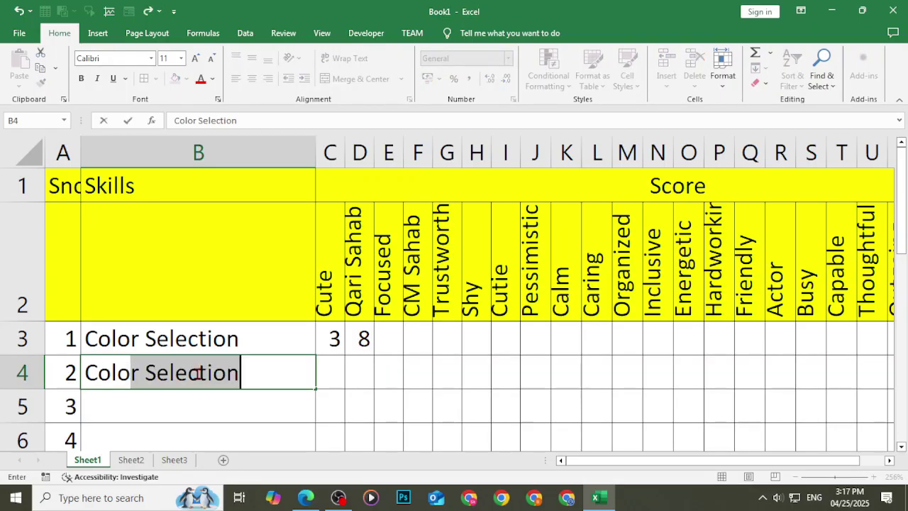
type("r Cp")
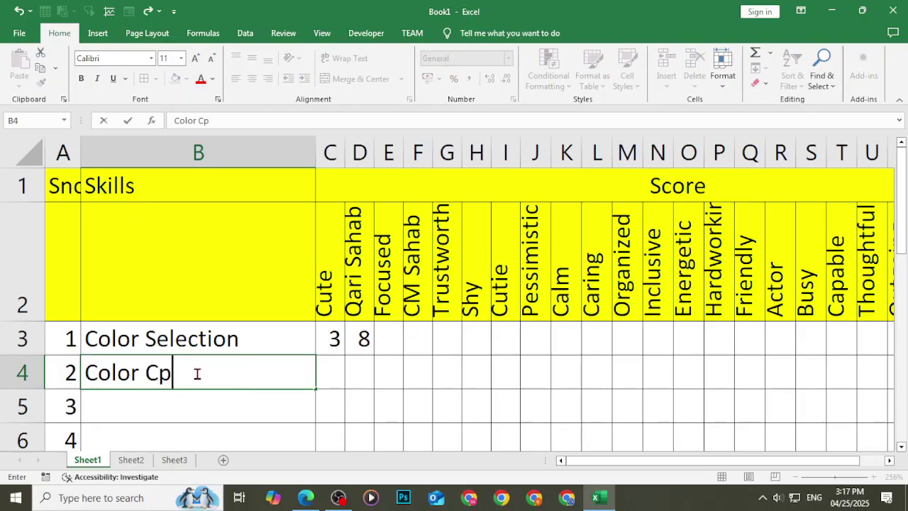
key("BackSpace")
type("o")
type("mbinatio")
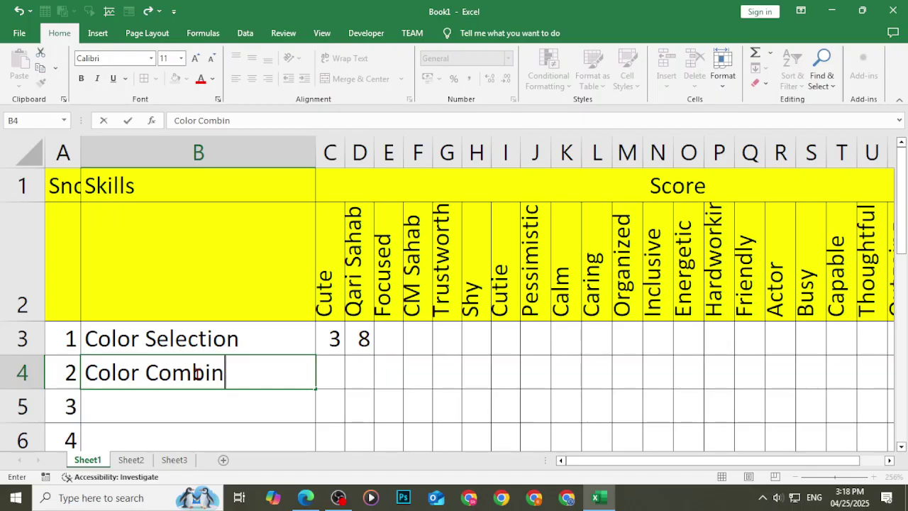
type("on")
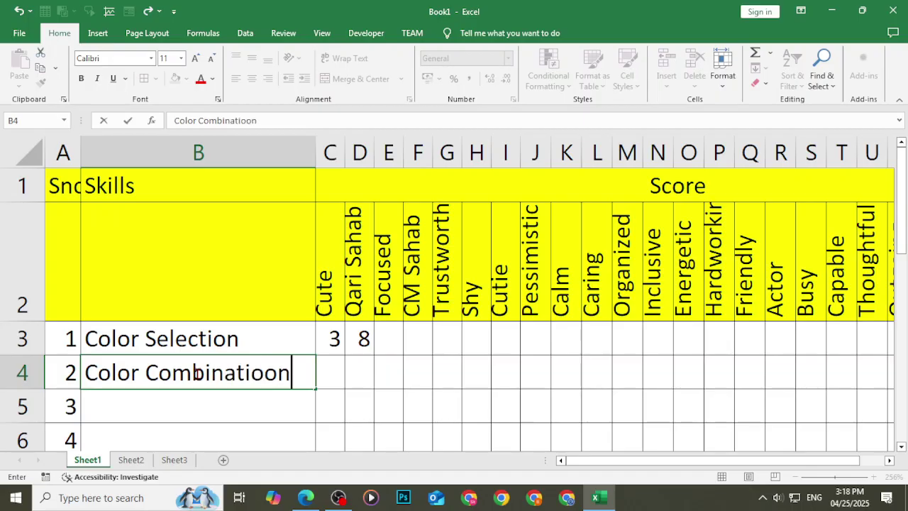
key("BackSpace")
key("BackSpace")
type("n")
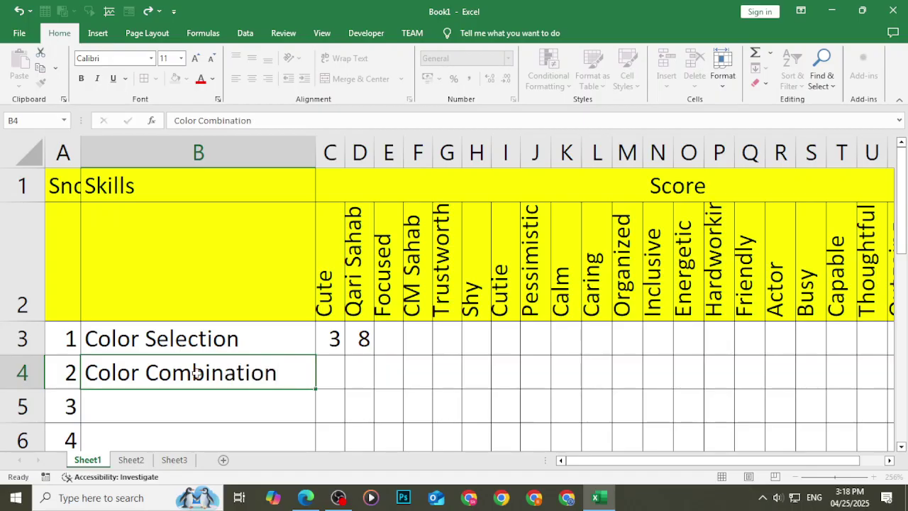
key("Return")
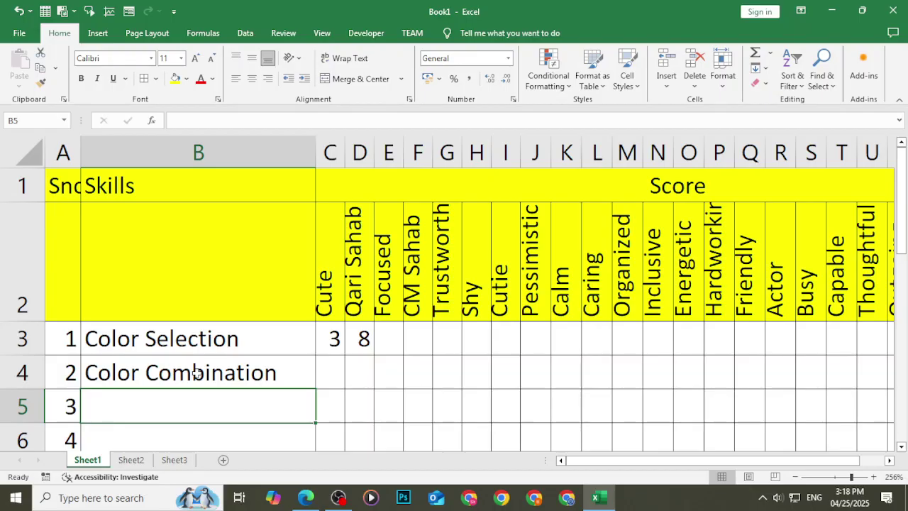
Enter "Word Mark" as the third skill in cell B5.
type("Logo")
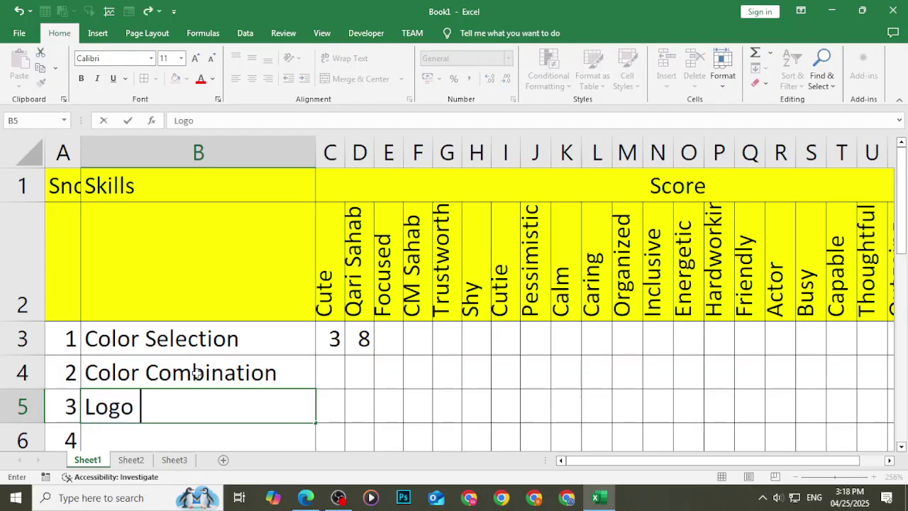
key("BackSpace")
key("BackSpace")
key("BackSpace")
key("BackSpace")
key("BackSpace")
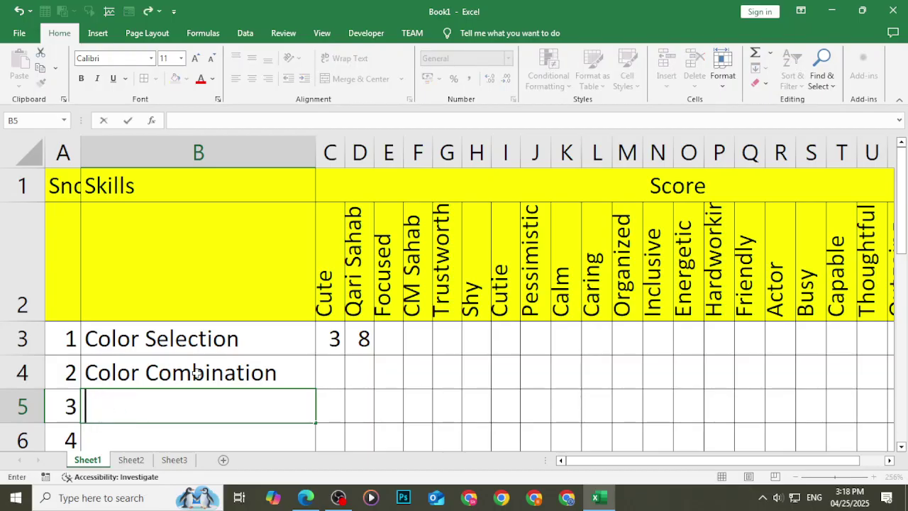
type("W")
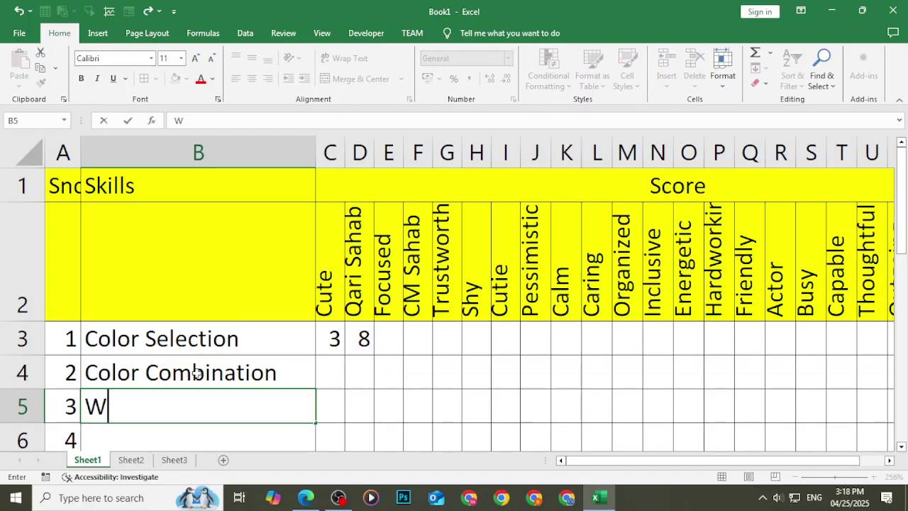
type("ord Mark")
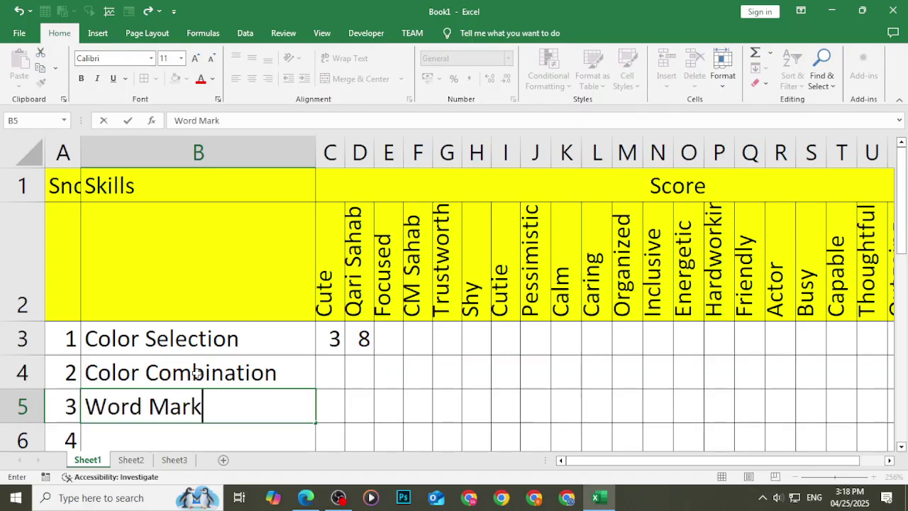
key("Return")
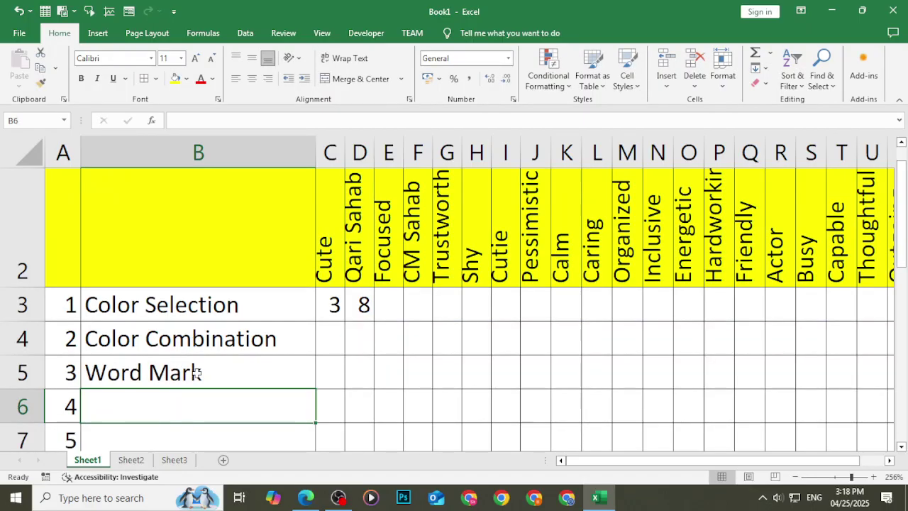
Enter the skills "Picture Mark" in cell B6 and "Combination logo" in cell B7.
type("Pictu")
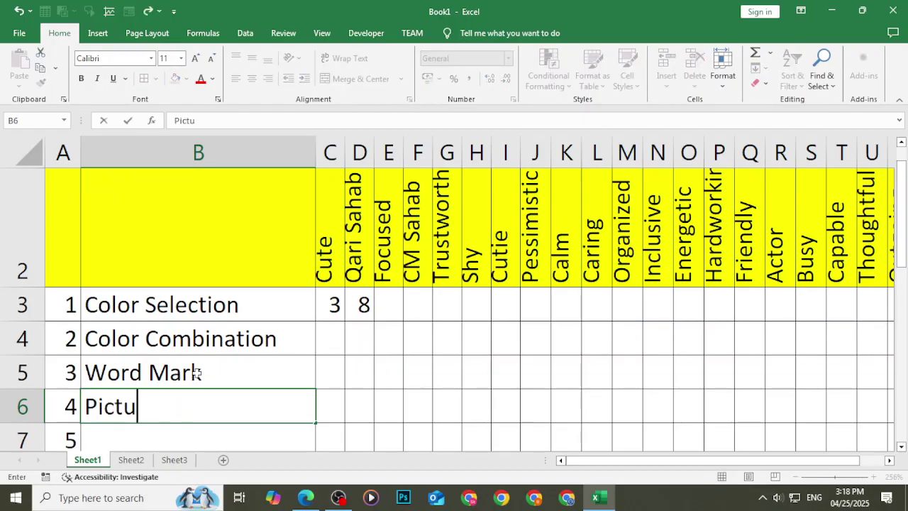
type("re Mark")
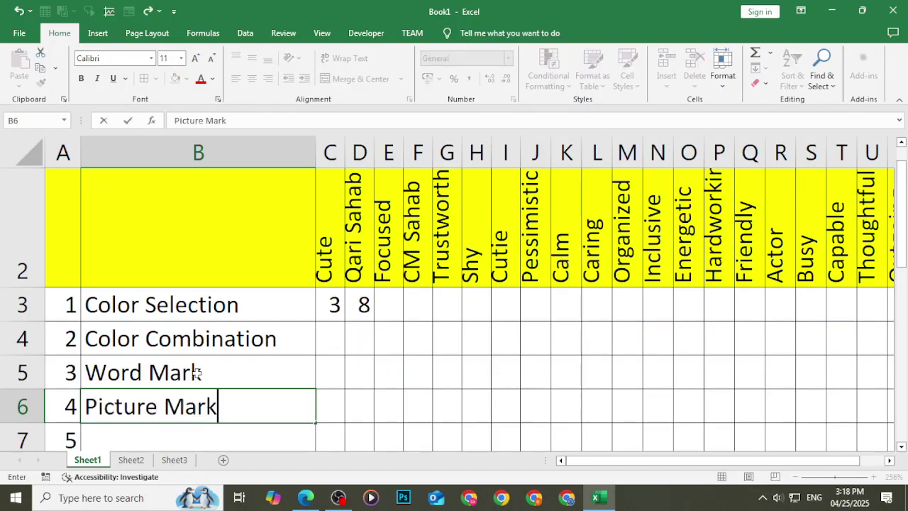
key("Return")
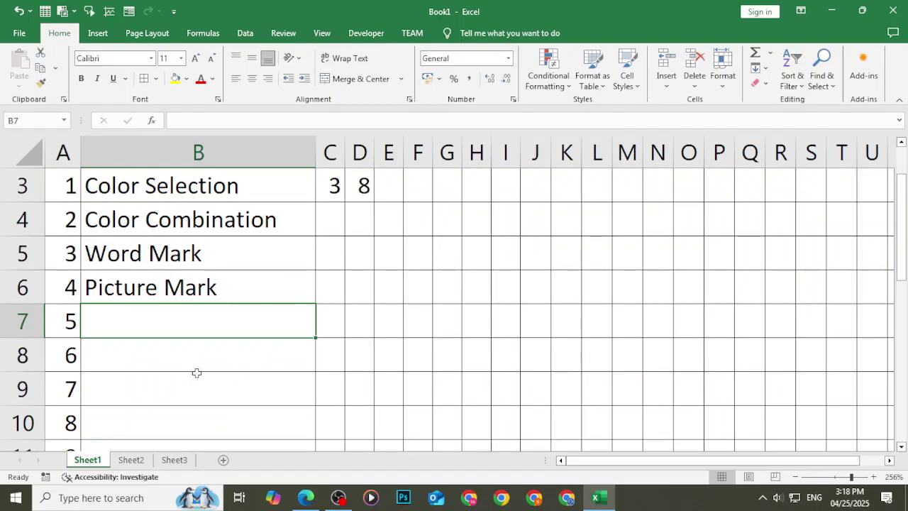
type("Cobina")
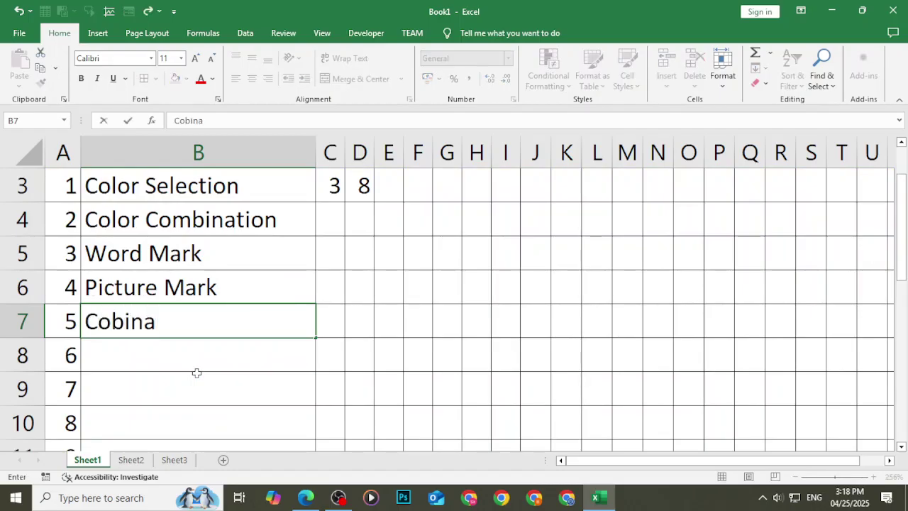
key("BackSpace")
key("BackSpace")
key("BackSpace")
key("BackSpace")
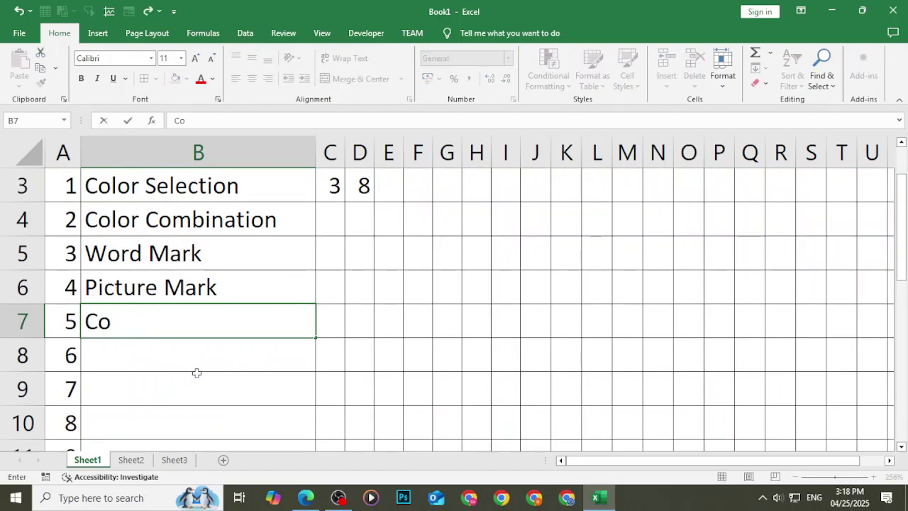
type("mbination logo")
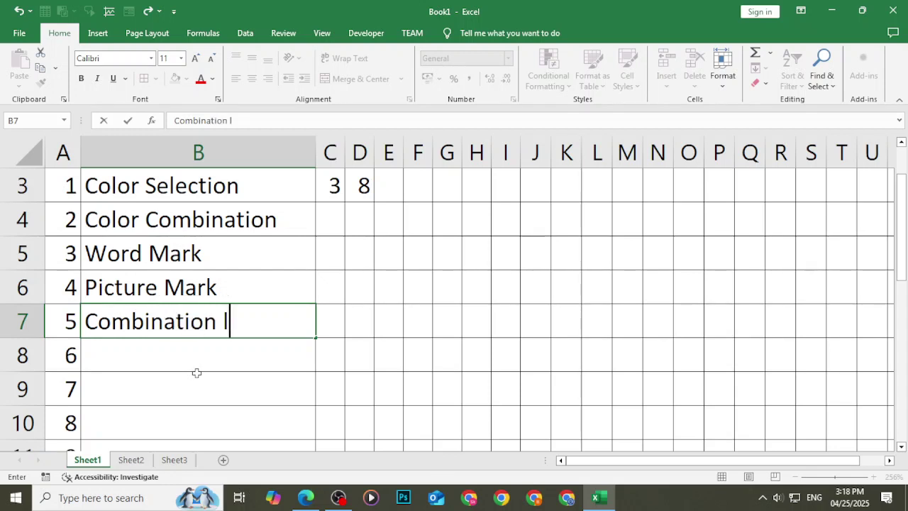
key("Up")
Change the third skill in cell B5 to "Word/Letter Mark".
key("Up")
key("Up")
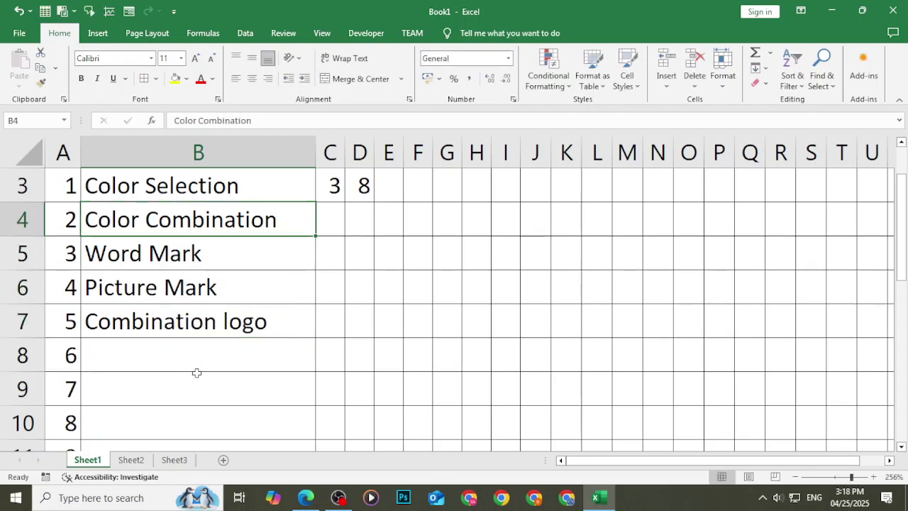
key("Down")
key("Down")
key("Up")
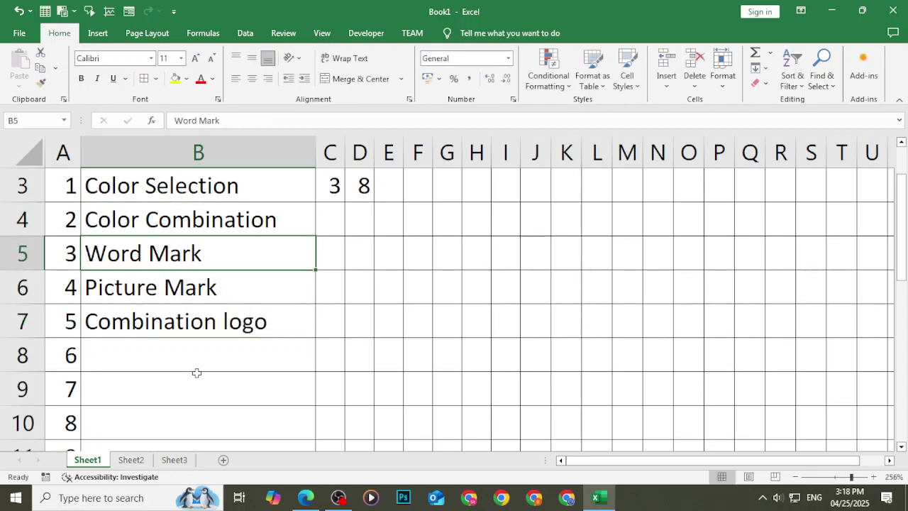
left_click(200, 121)
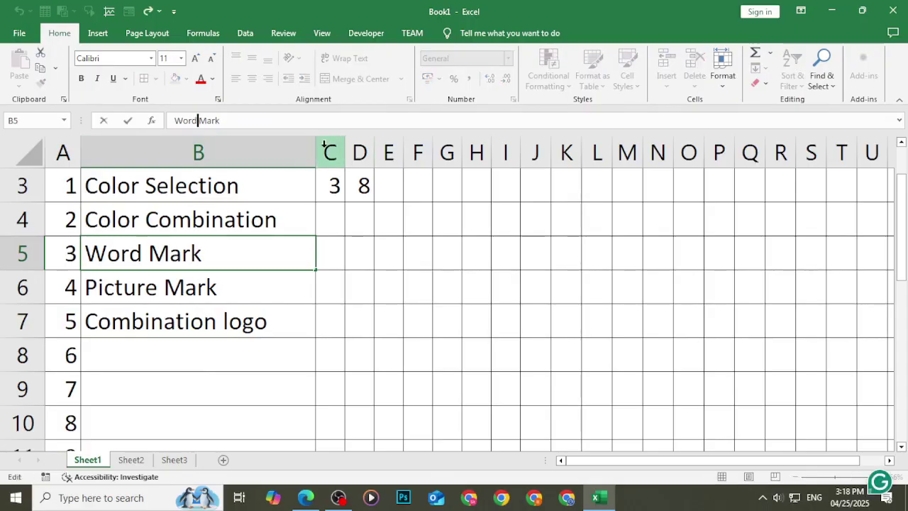
type("/")
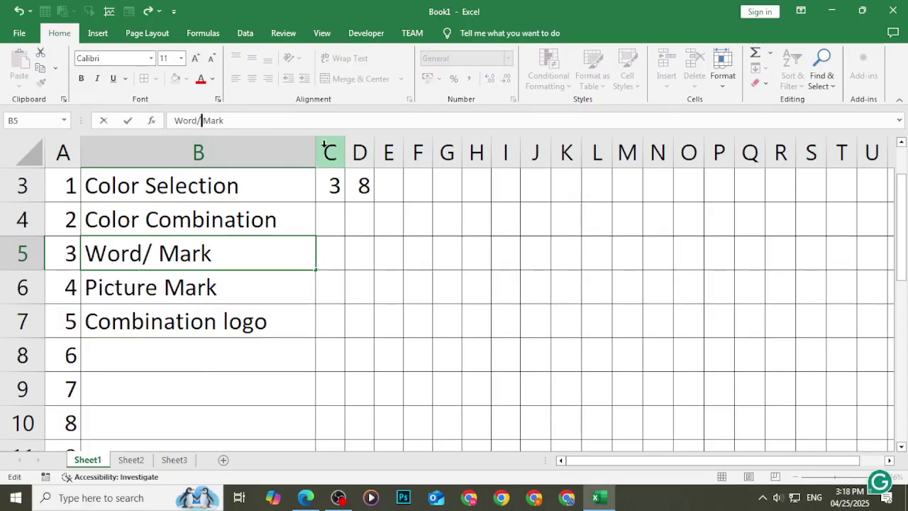
type("Letter")
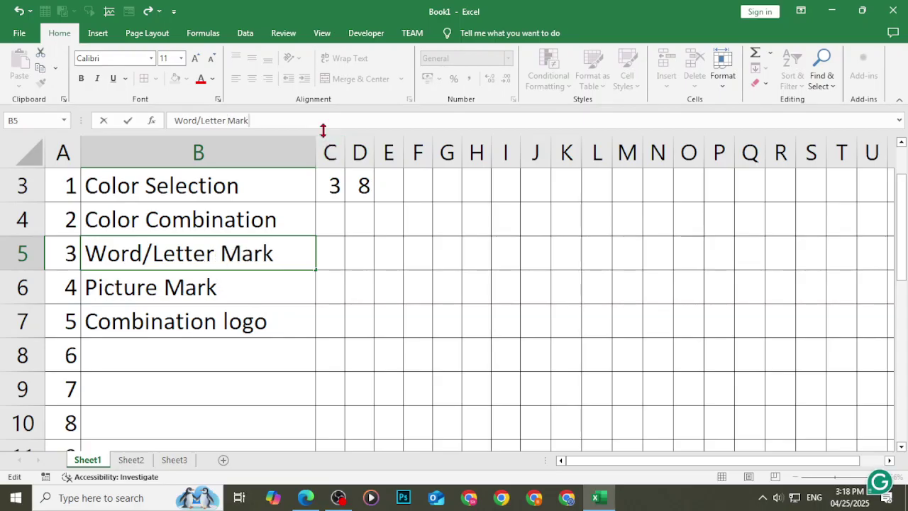
key("Return")
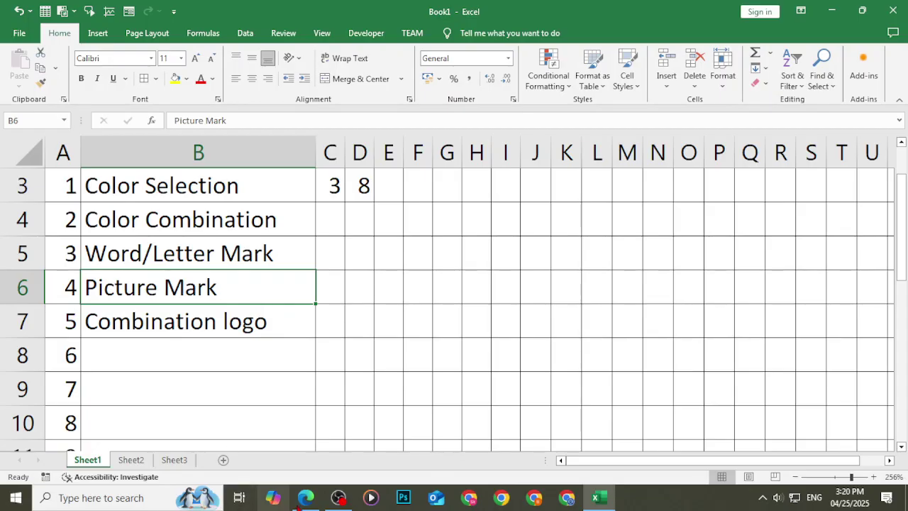
Return to the Book1 workbook in Excel and turn on Wrap Text for the "Outgoing" heading in cell V2.
mouse_move(341, 500)
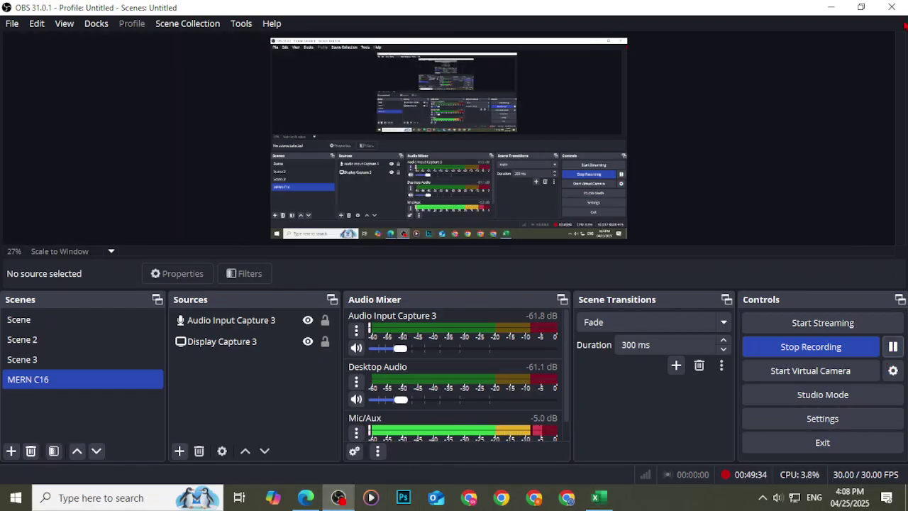
left_click(831, 7)
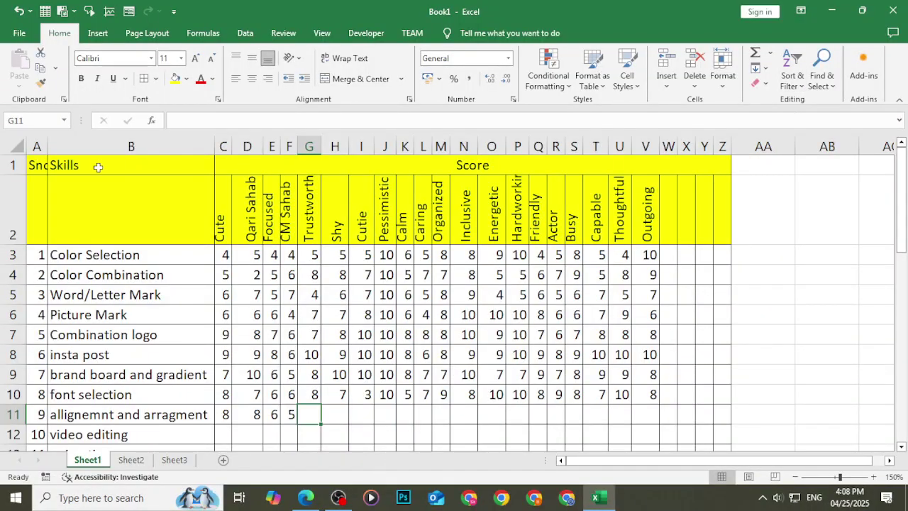
left_click(636, 236)
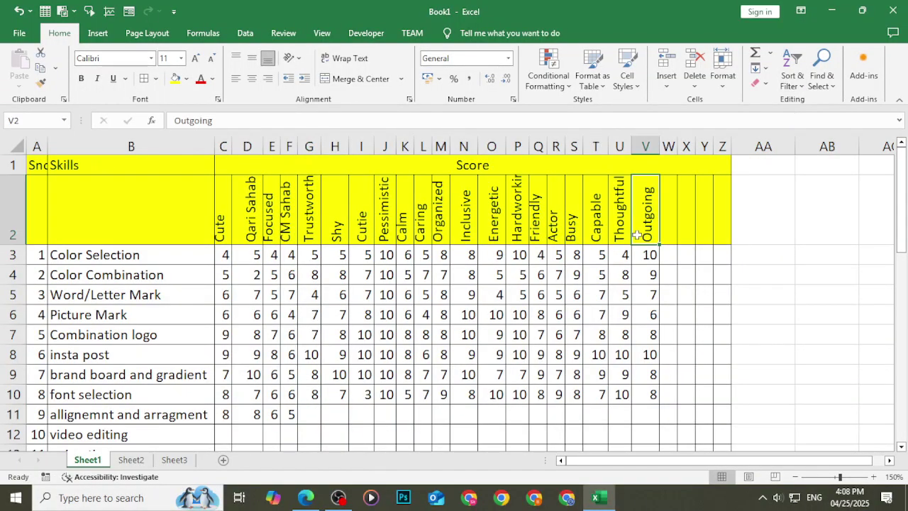
left_click(298, 61)
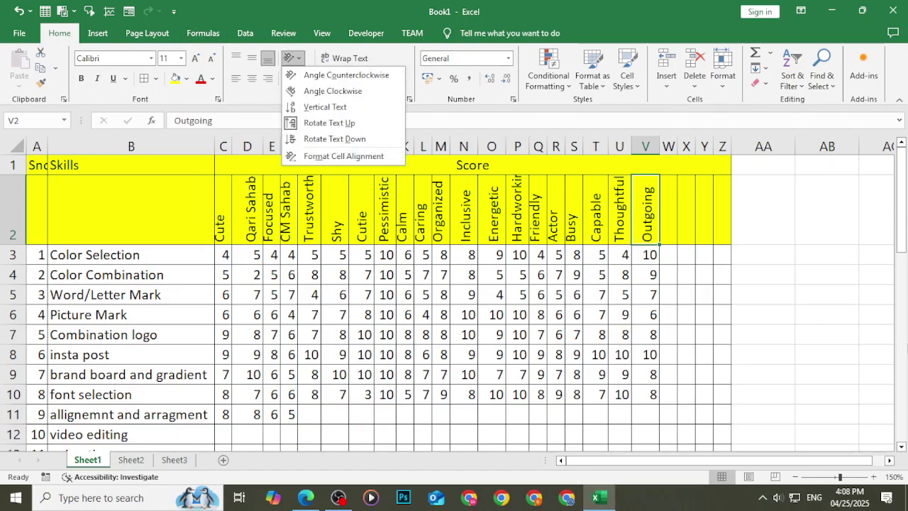
left_click(745, 243)
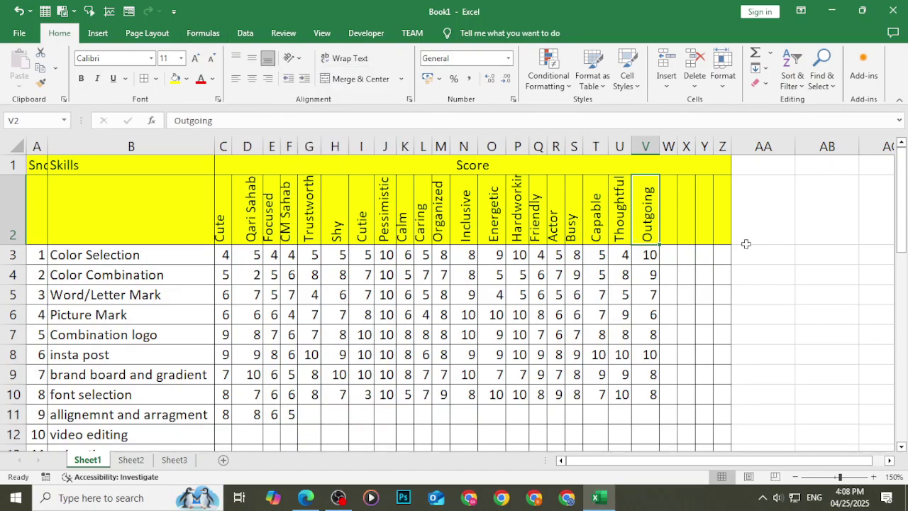
left_click(345, 58)
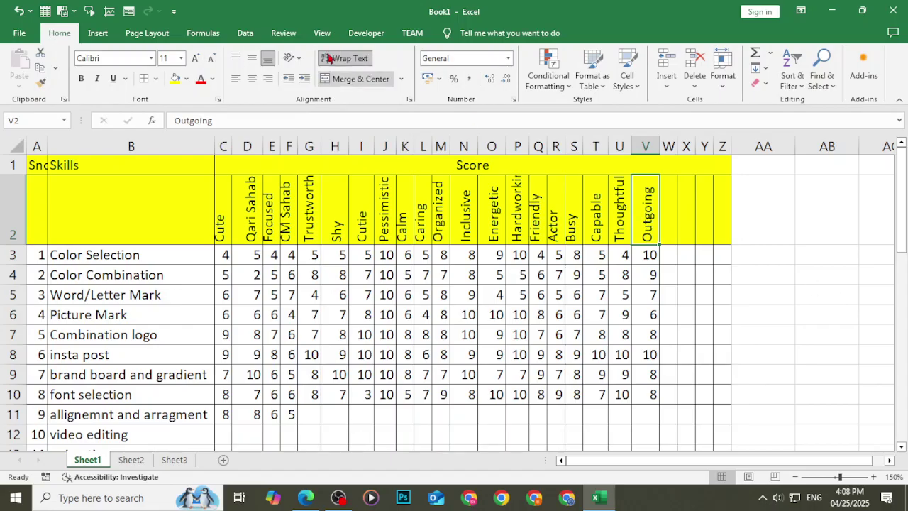
Cycle the orientation of the "Outgoing" heading in V2 through Angle Counterclockwise, Angle Clockwise and Rotate Text Up.
left_click(301, 58)
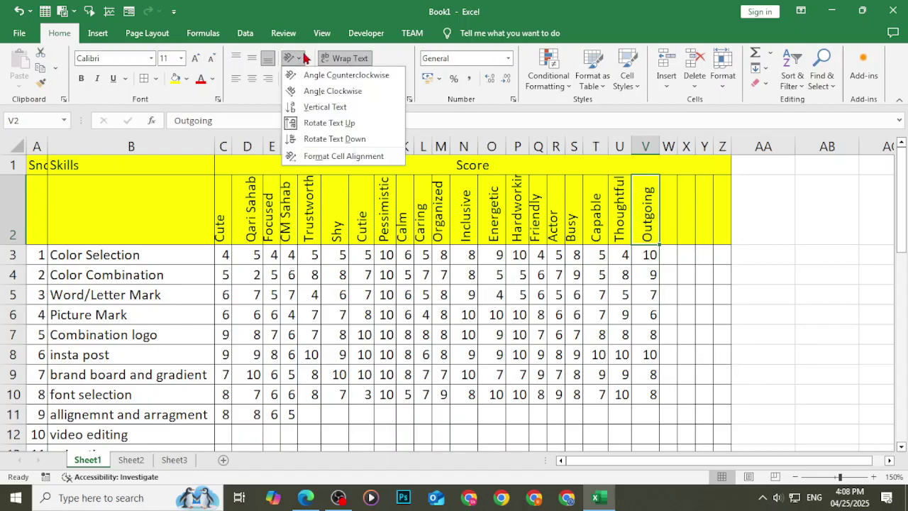
left_click(333, 77)
left_click(298, 58)
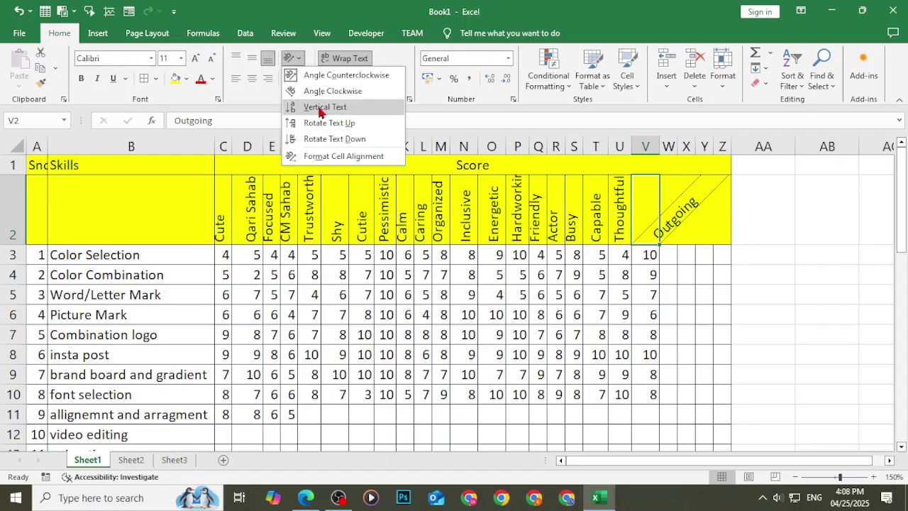
left_click(334, 91)
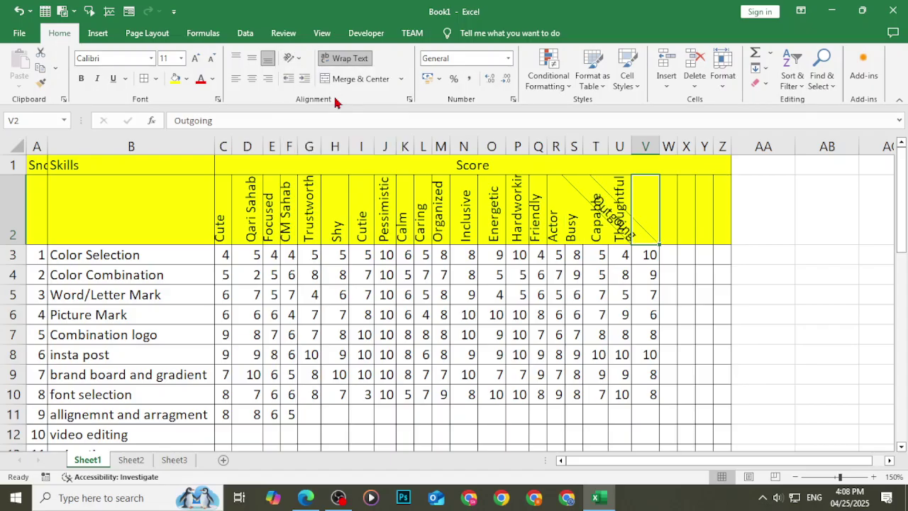
left_click(294, 58)
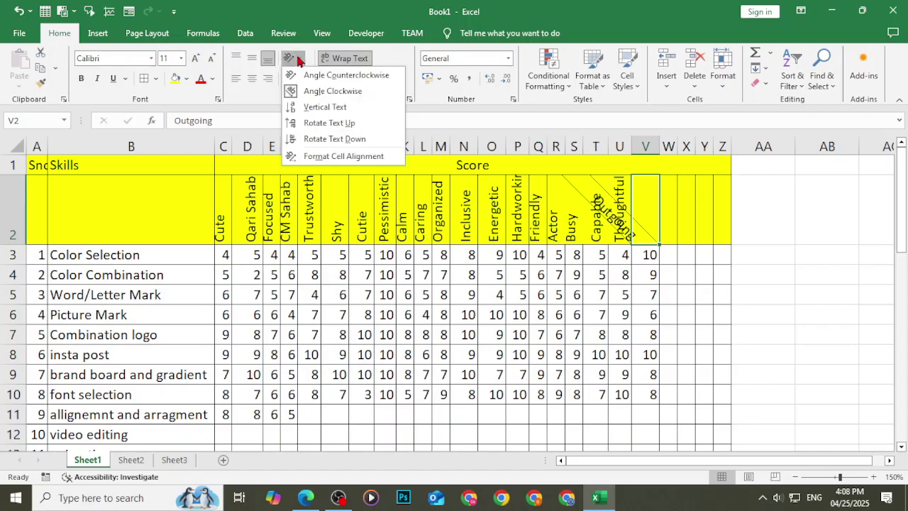
left_click(329, 123)
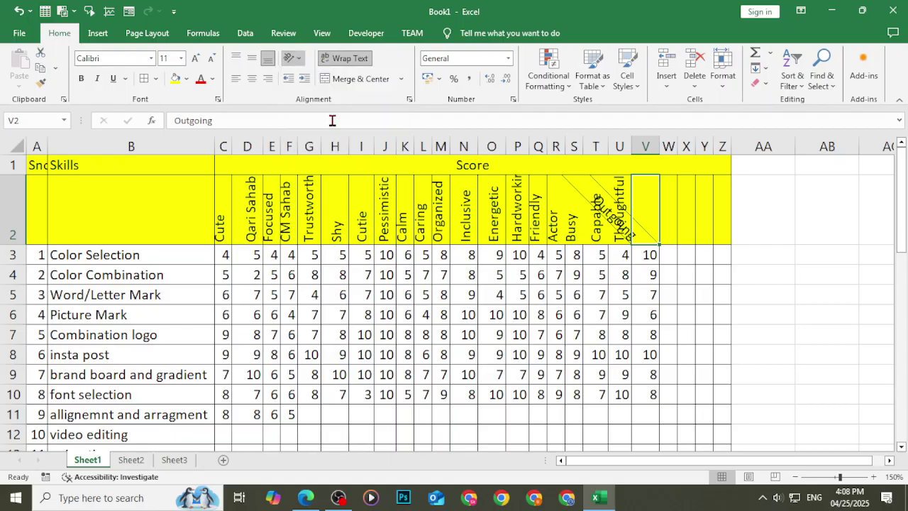
Apply Vertical Text to the "Outgoing" heading in V2, try a taller row 2, and undo the height change.
left_click(297, 60)
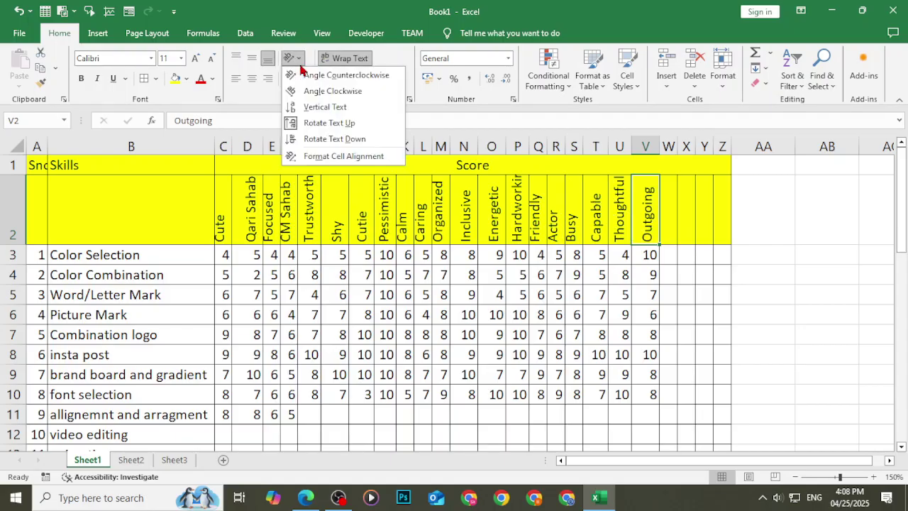
left_click(327, 107)
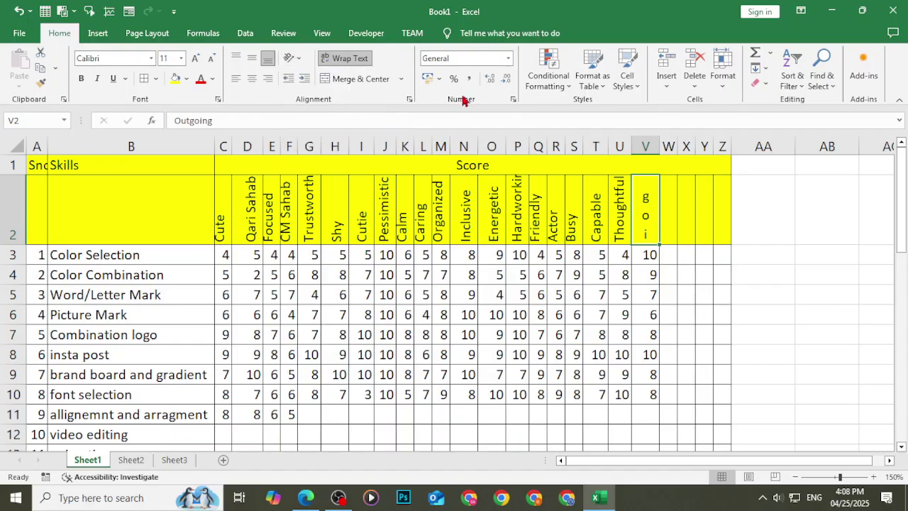
left_click_drag(18, 241, 10, 344)
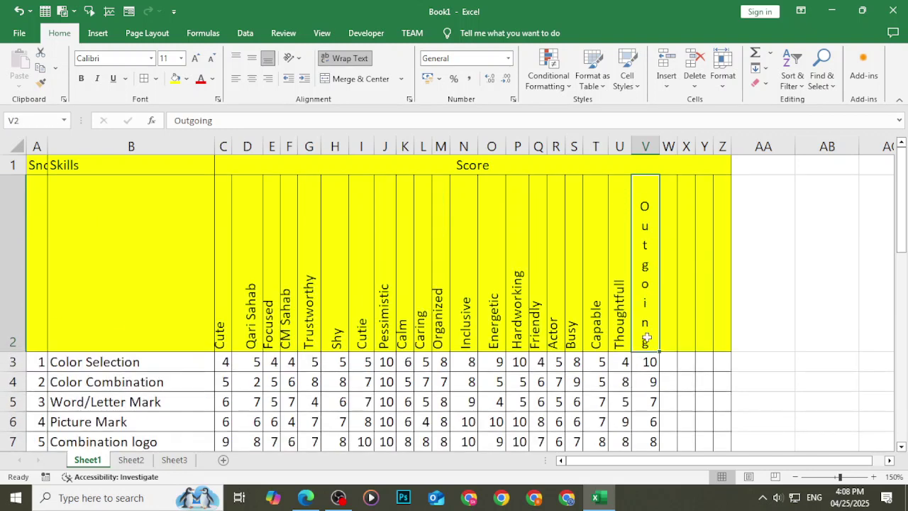
key("ctrl+z")
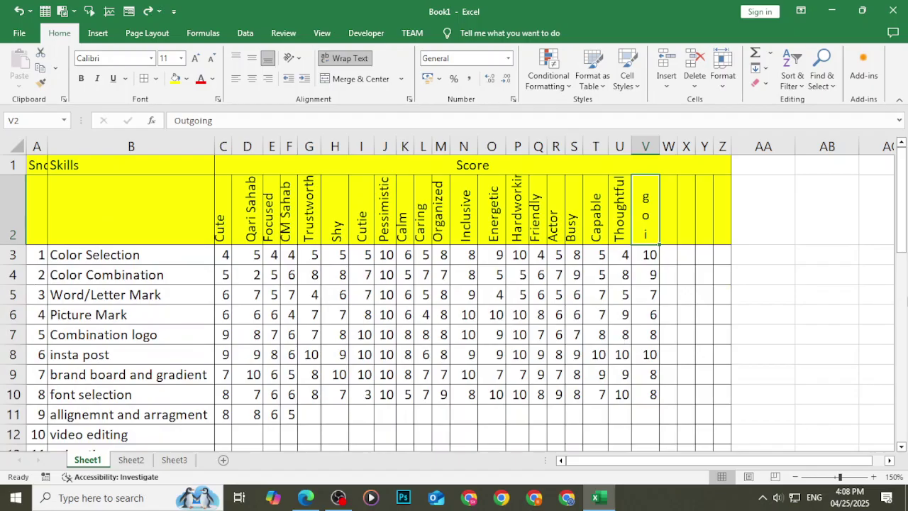
Change the orientation of the "Outgoing" heading in V2 to Rotate Text Down and then back to Rotate Text Up.
left_click(292, 58)
left_click(333, 140)
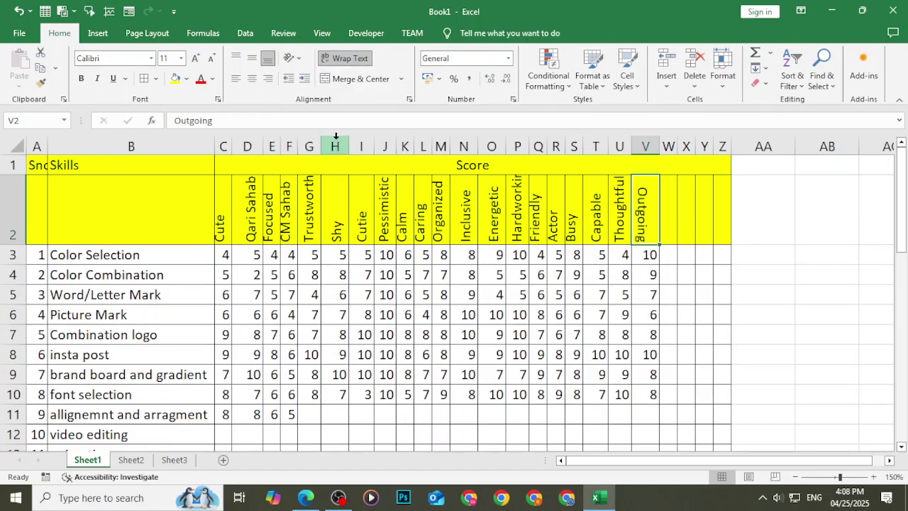
left_click(296, 59)
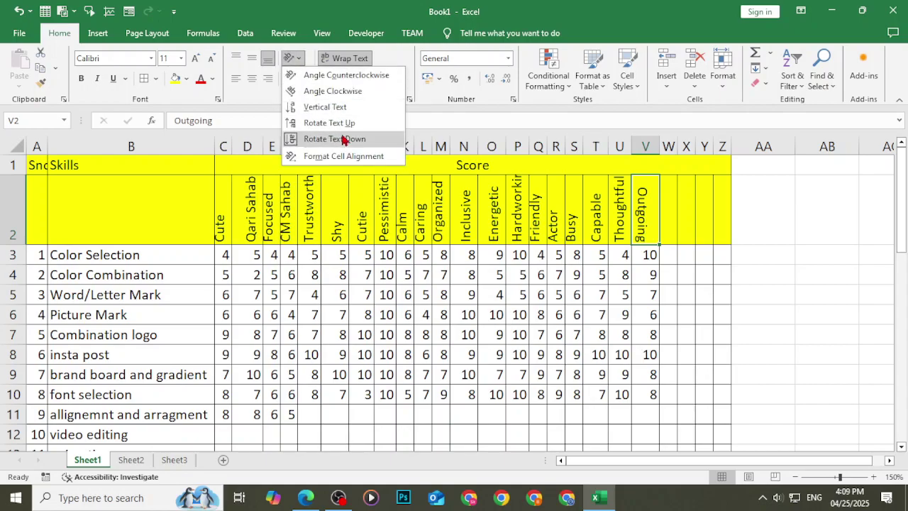
left_click(343, 126)
left_click(844, 346)
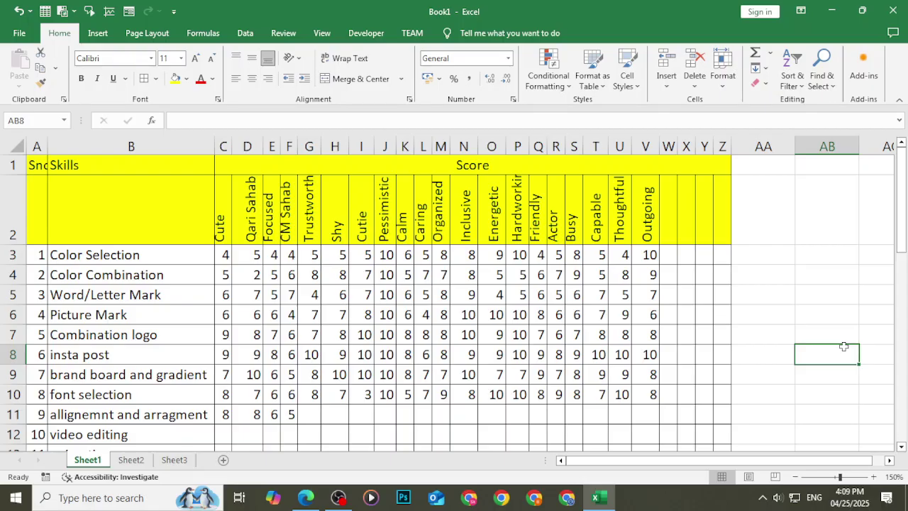
Turn off Wrap Text for the "Outgoing" heading in V2, then toggle Rotate Text Up off and on again.
left_click_drag(132, 271, 184, 367)
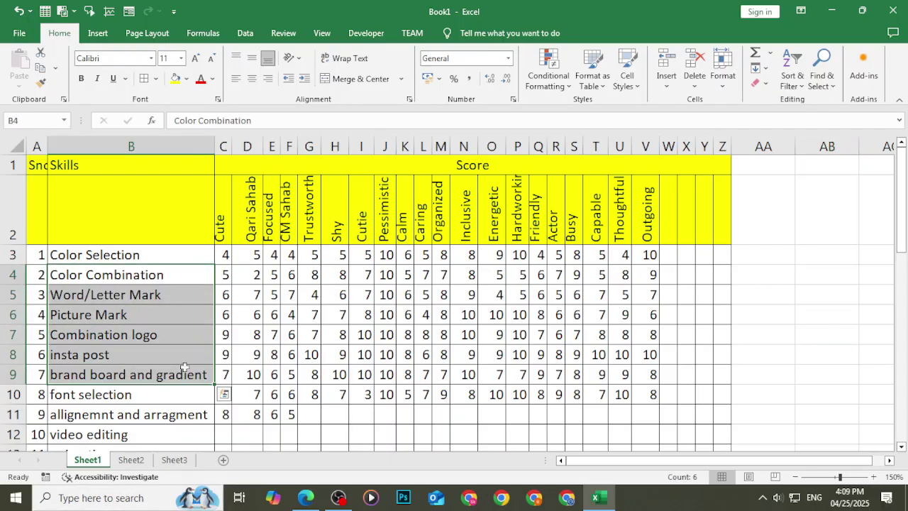
left_click(335, 353)
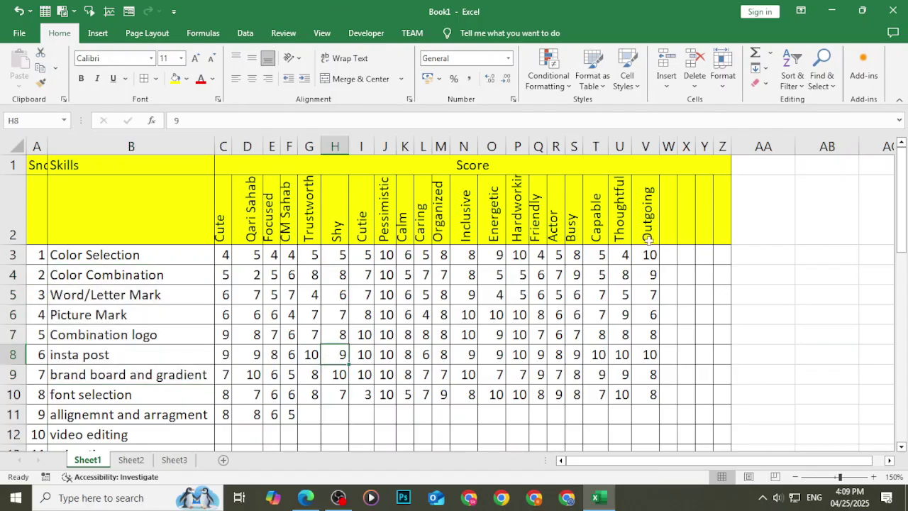
left_click(658, 219)
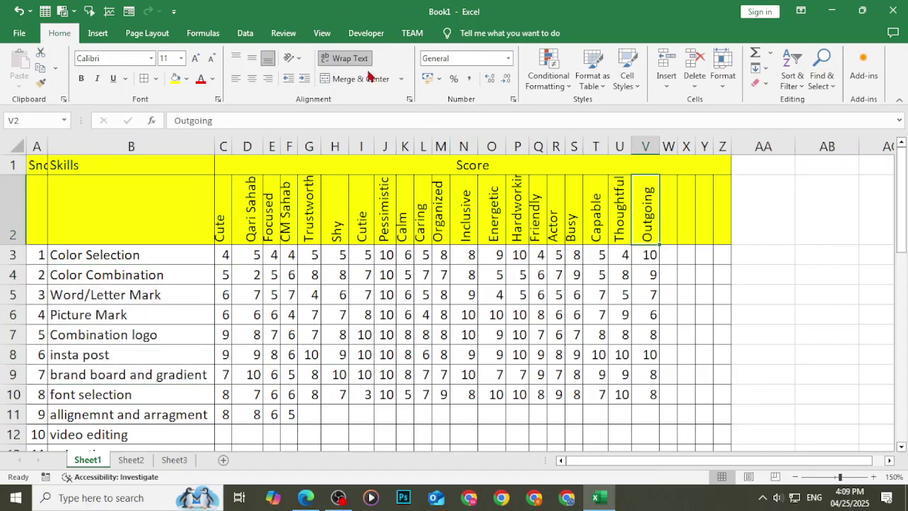
left_click(299, 70)
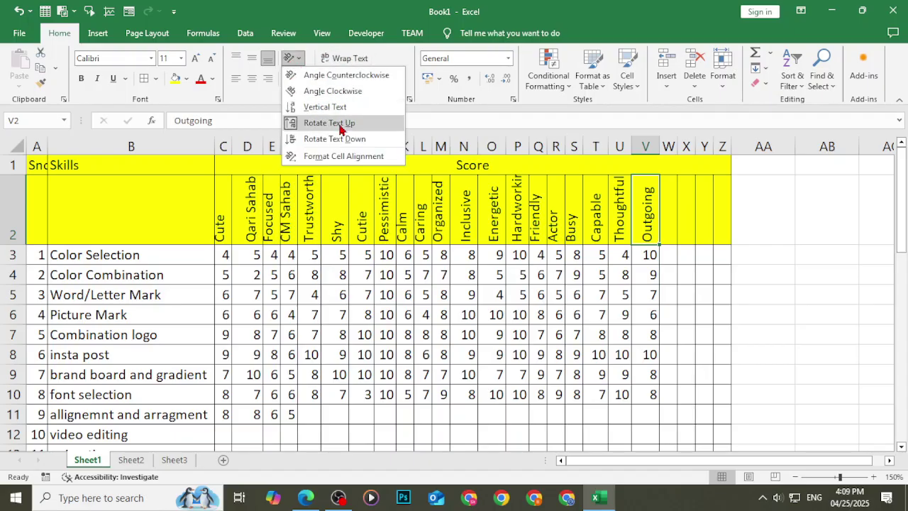
left_click(339, 126)
left_click(293, 60)
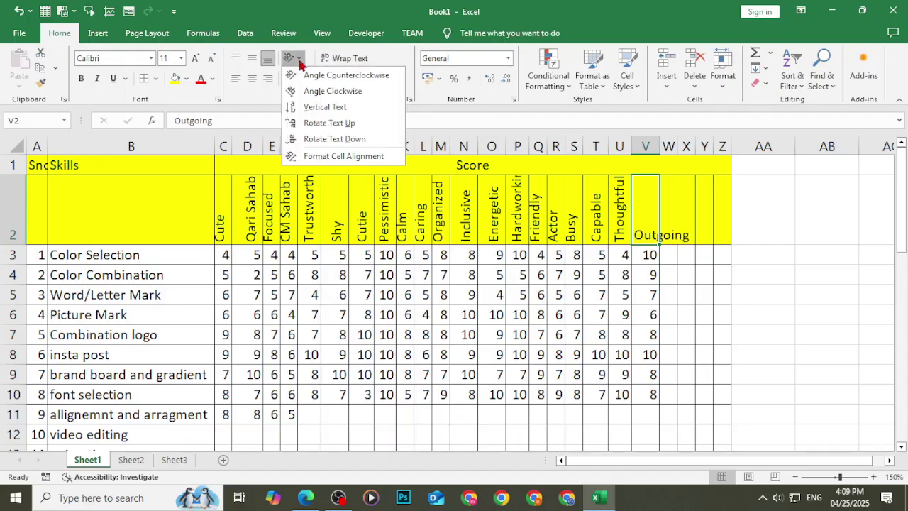
left_click(322, 126)
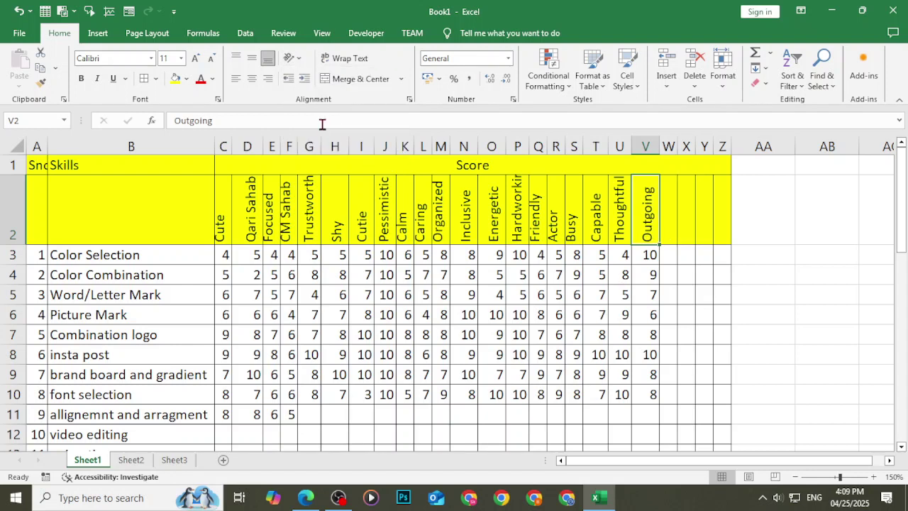
left_click(771, 415)
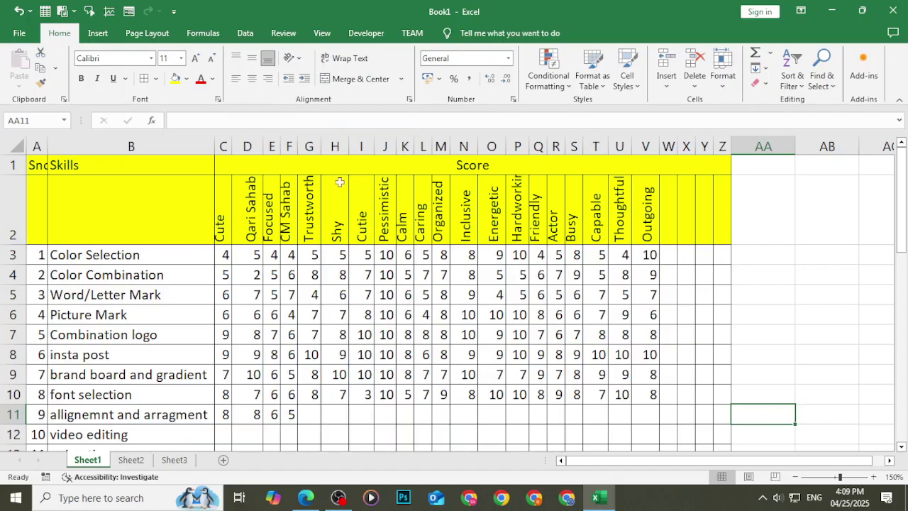
Enter the heading "Average" in cell AA2, beside the score columns.
left_click_drag(221, 229, 648, 230)
left_click(652, 311)
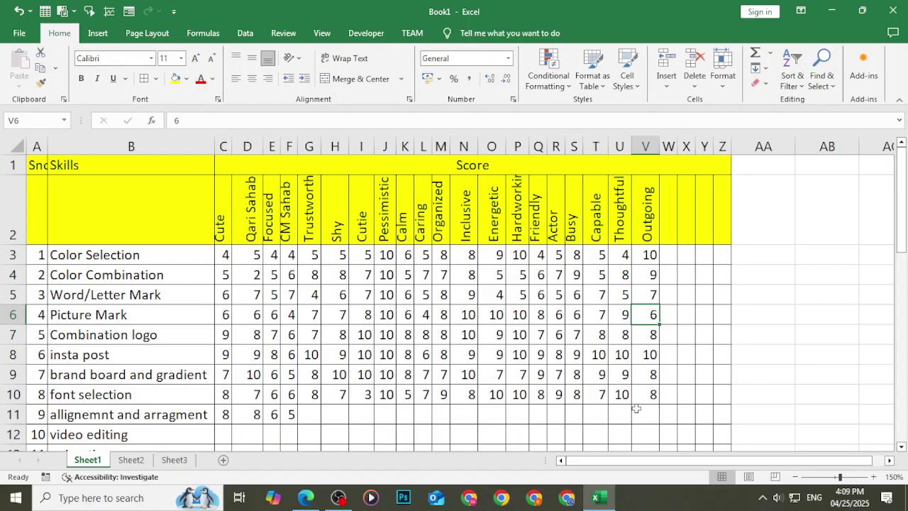
left_click(766, 215)
type("Average")
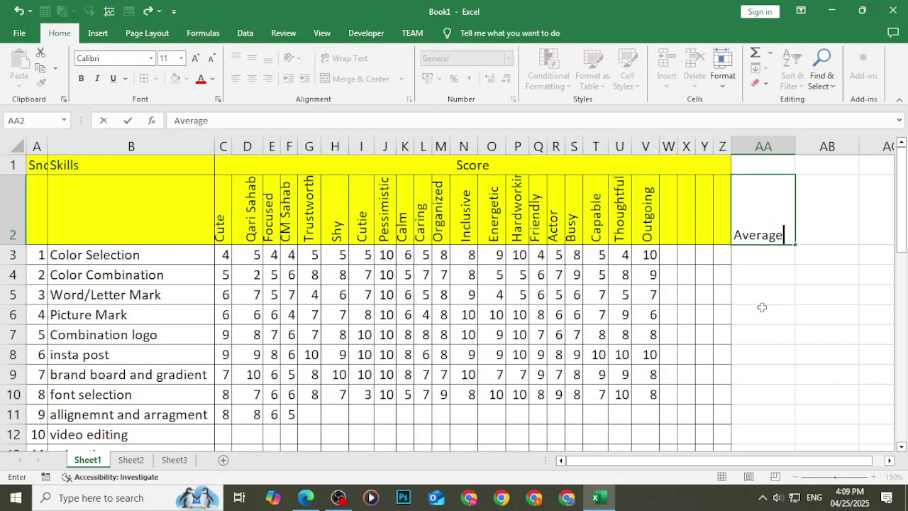
left_click(760, 312)
Try to average the Color Selection scores using the range C3:Z3, and undo the result.
left_click_drag(224, 256, 721, 257)
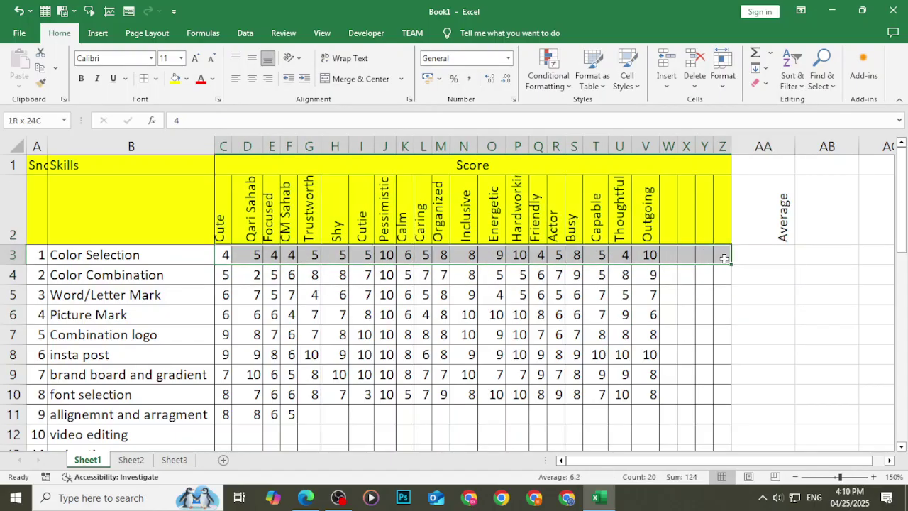
left_click(769, 54)
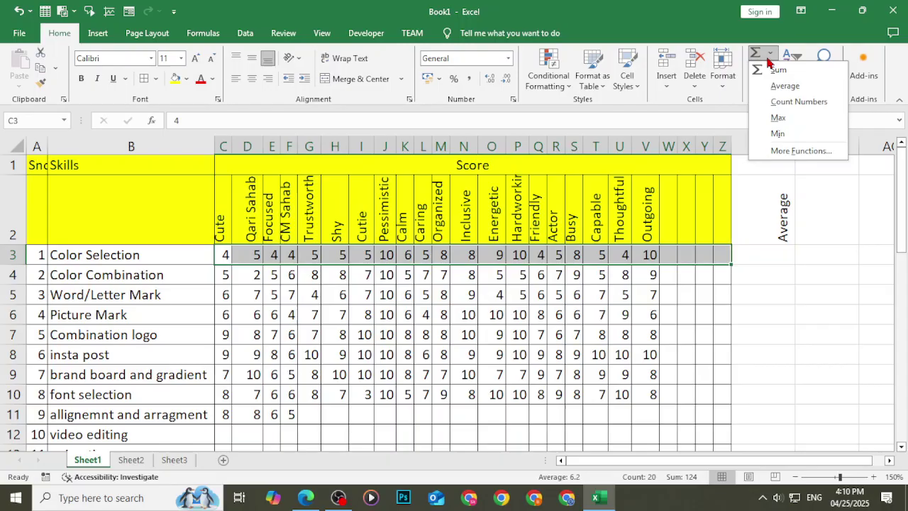
left_click(801, 92)
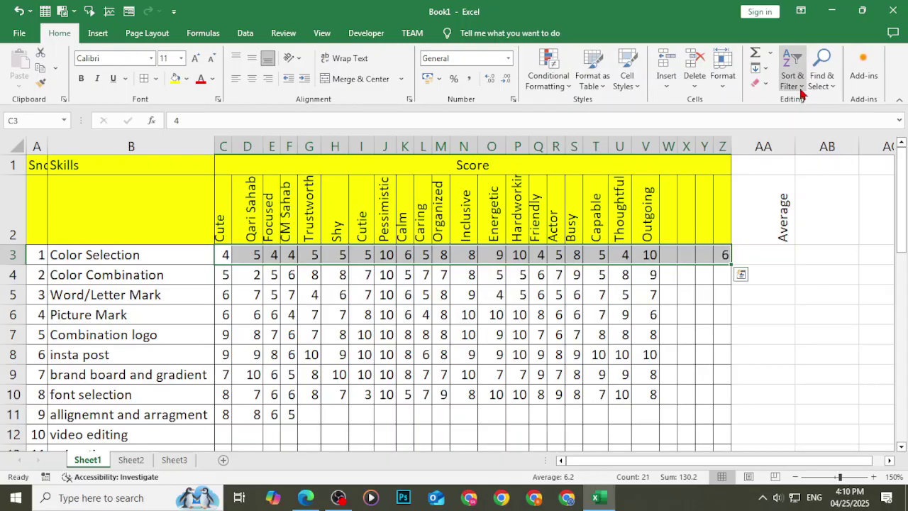
left_click(773, 312)
key("ctrl+z")
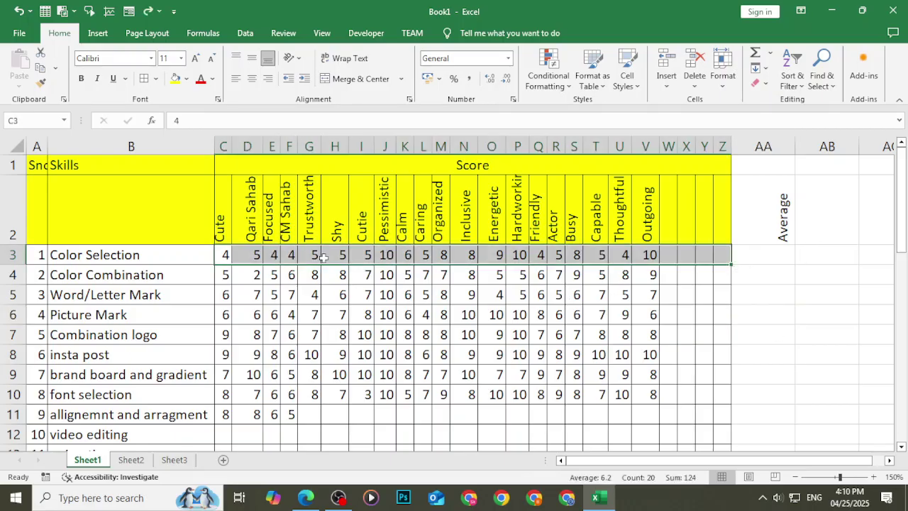
Calculate the average of the Color Selection scores in C3:Z3 with the result in AA3.
left_click(222, 257)
left_click_drag(222, 254, 775, 259)
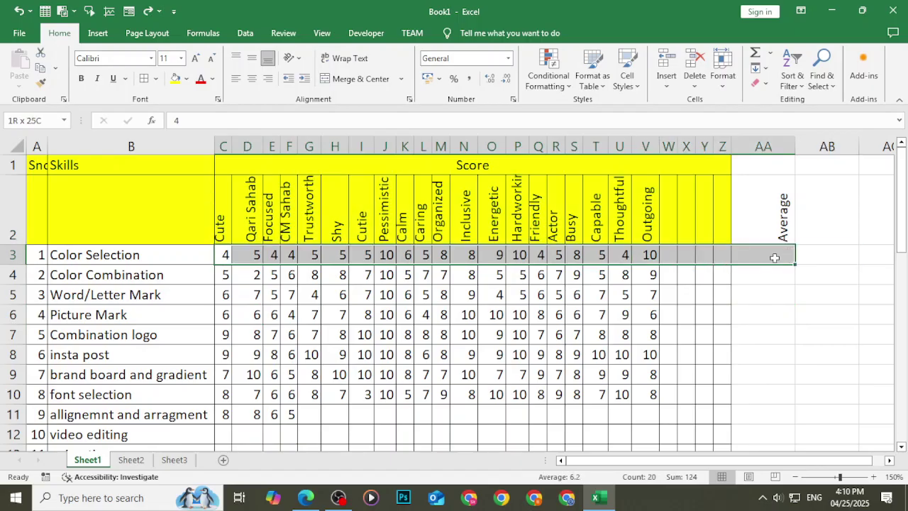
left_click(770, 53)
left_click(797, 91)
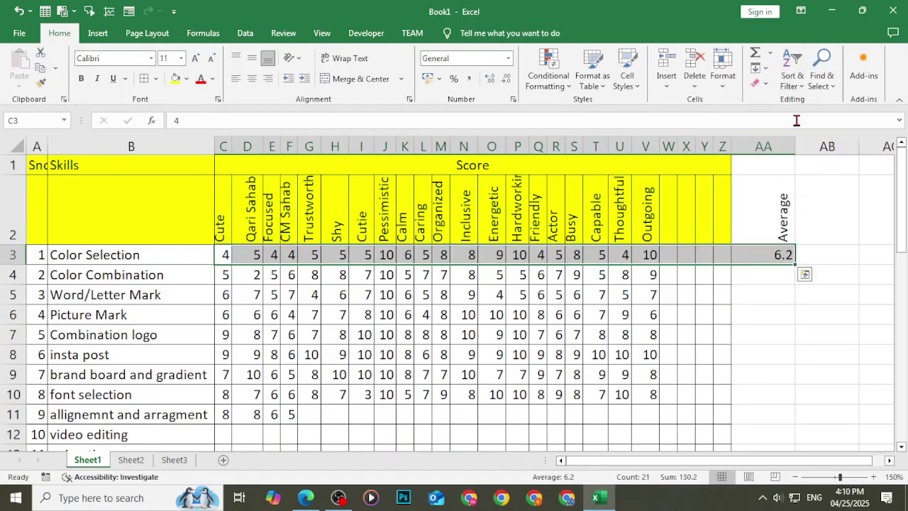
left_click(787, 379)
Fill the average formula from AA3 down to AA10 for the other scored skills.
left_click(778, 269)
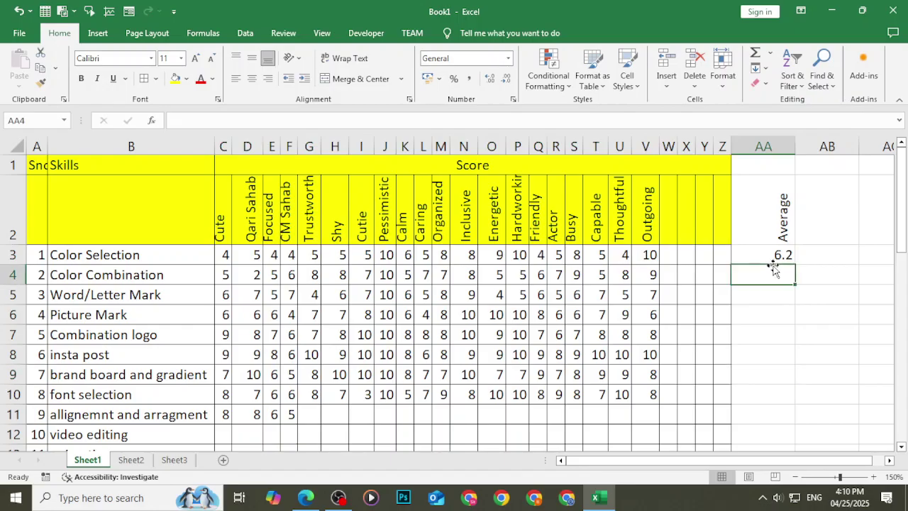
left_click(783, 257)
left_click_drag(795, 264, 787, 401)
left_click(851, 283)
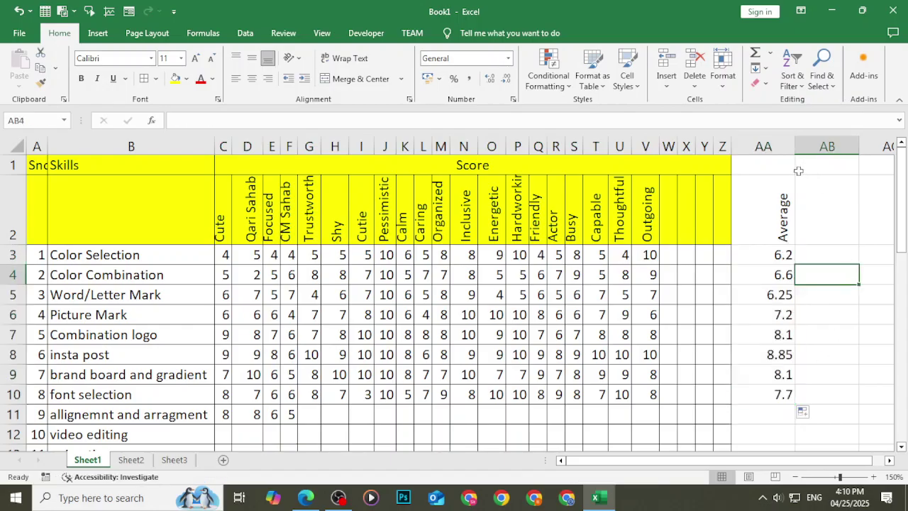
Try the Percentage number format on the averages in column AA, and undo it.
left_click(772, 148)
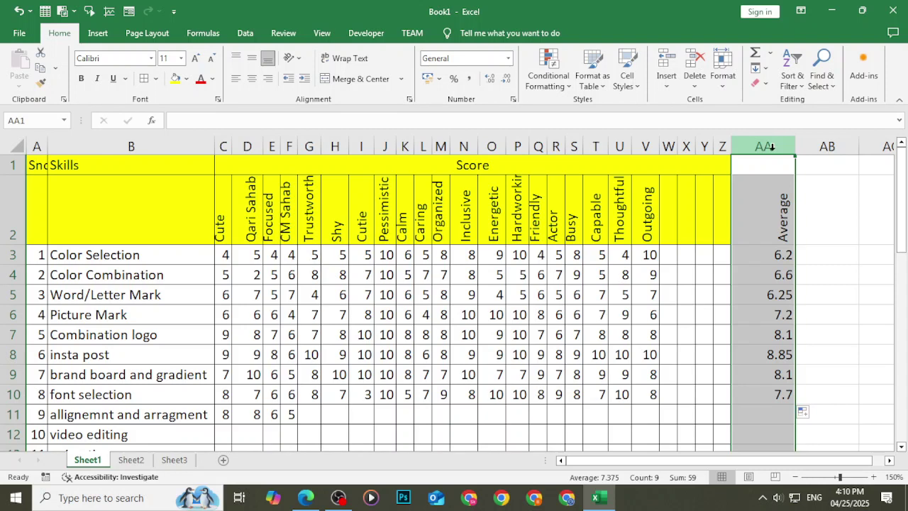
left_click(769, 54)
left_click(771, 56)
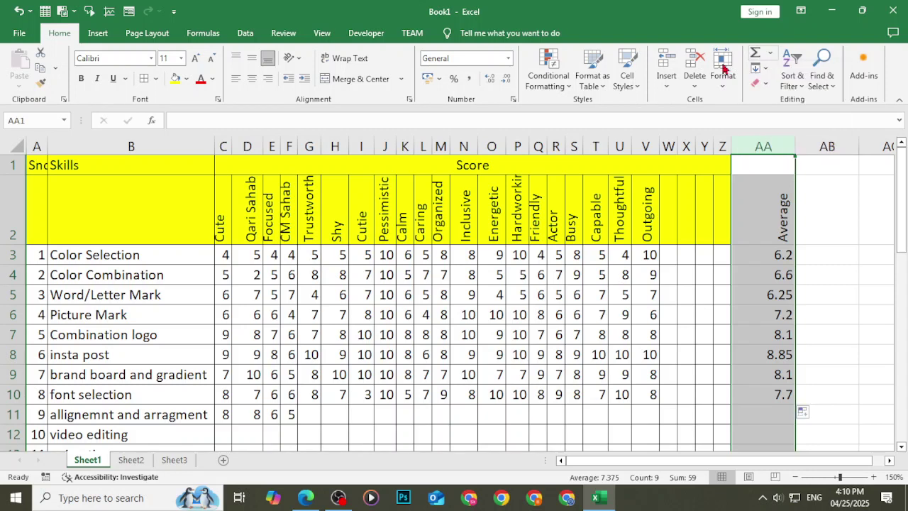
left_click(454, 78)
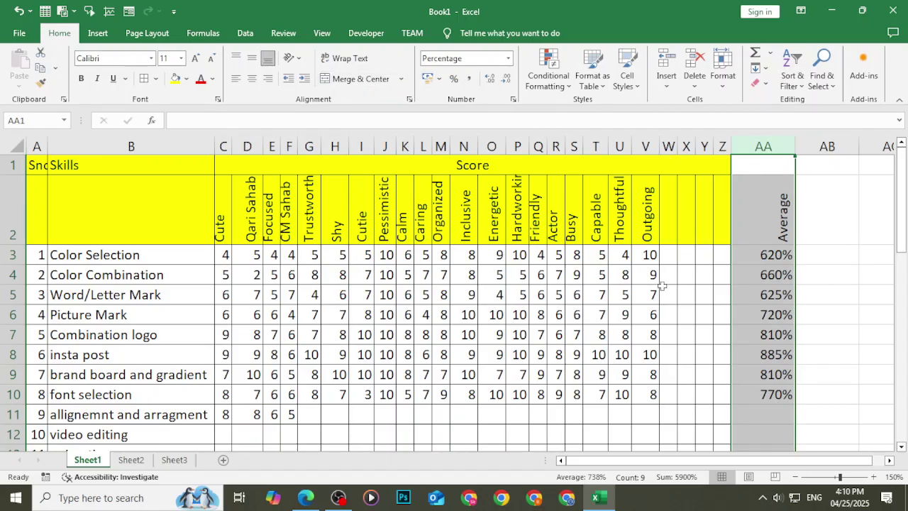
key("ctrl+z")
left_click(864, 332)
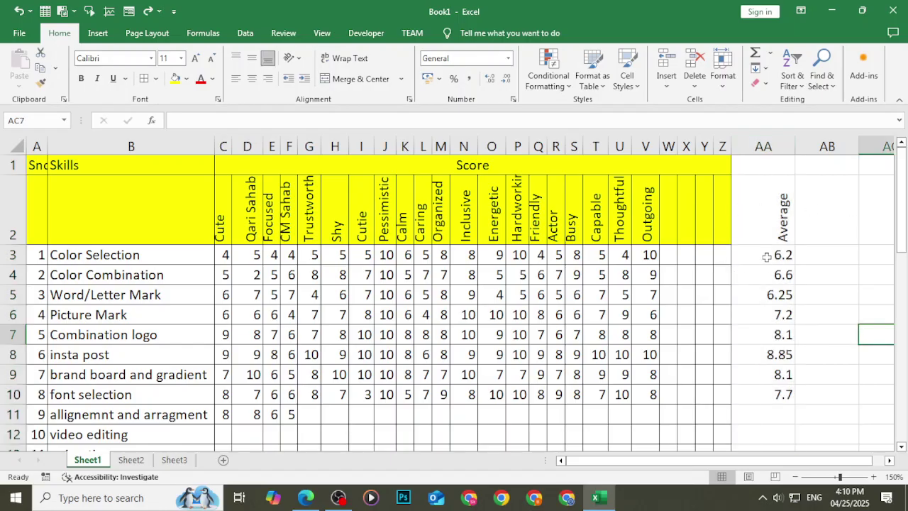
left_click(757, 411)
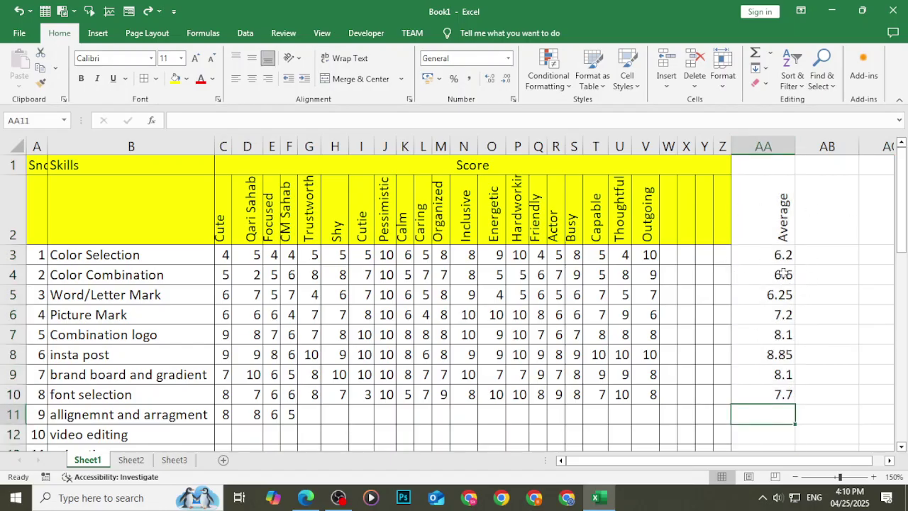
left_click_drag(769, 265, 773, 391)
left_click(820, 273)
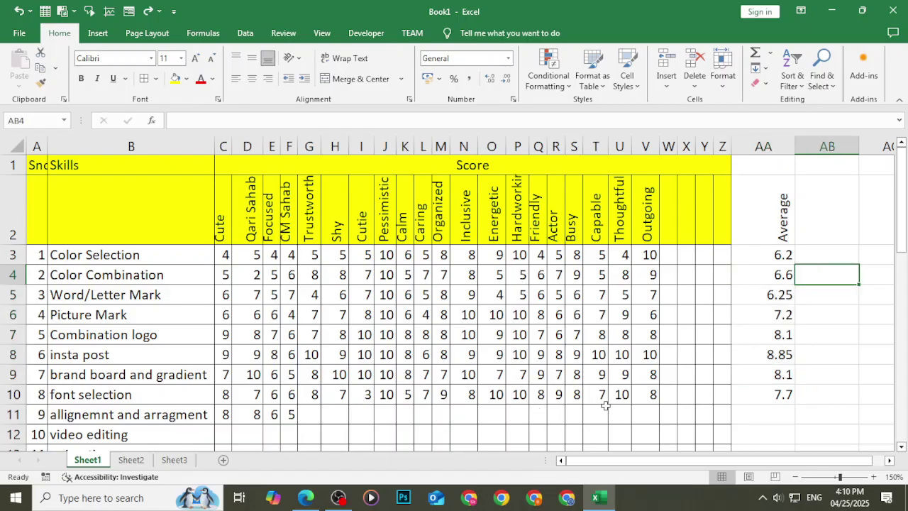
left_click(766, 390)
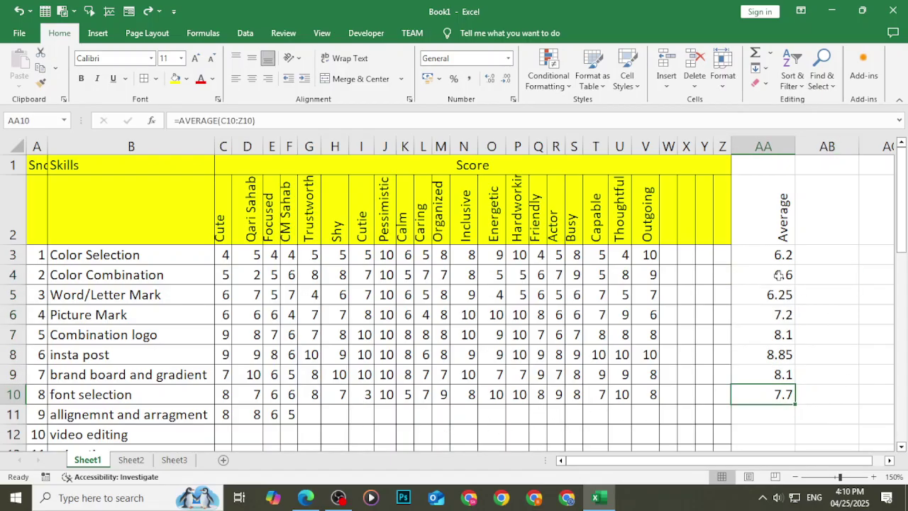
left_click_drag(770, 254, 805, 353)
Extend the average formula from AA10 to AA11 for the ninth skill, "allignemnt and arragment".
left_click(787, 398)
left_click_drag(795, 407, 798, 420)
left_click(838, 409)
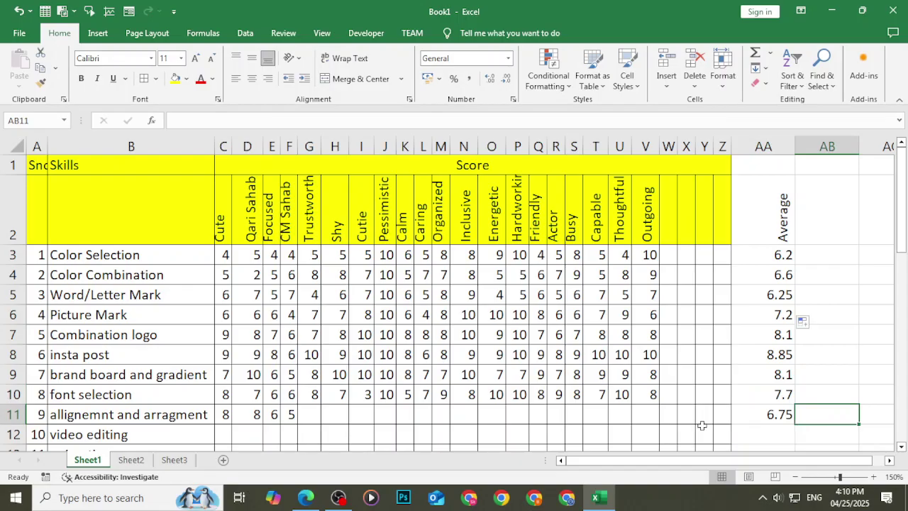
Calculate the overall average of the skill averages in AA3:AA11 in cell AA12.
scroll(701, 425, "down", 3)
scroll(699, 429, "up", 2)
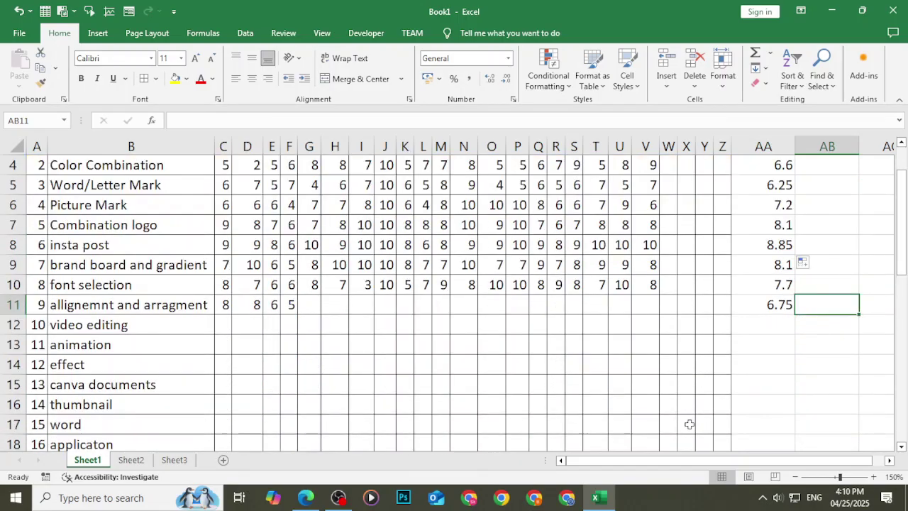
scroll(689, 423, "down", 1)
scroll(300, 379, "down", 2)
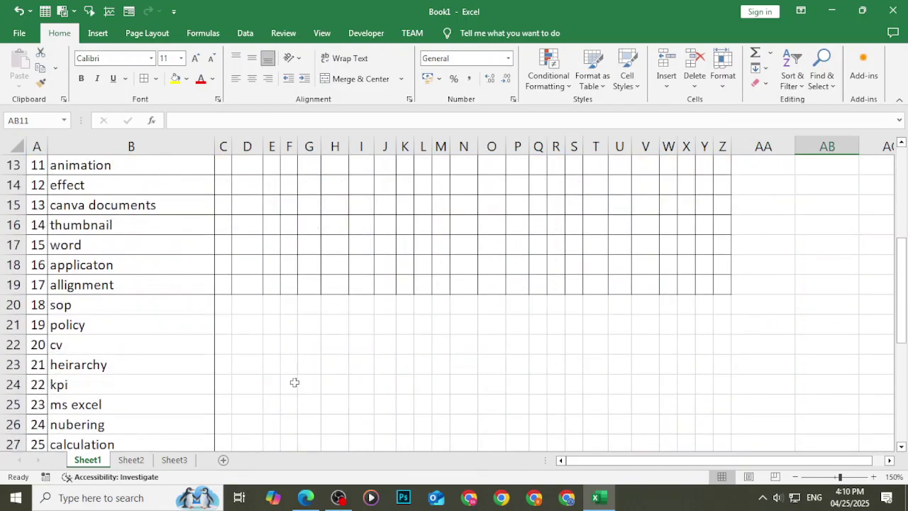
scroll(294, 382, "down", 2)
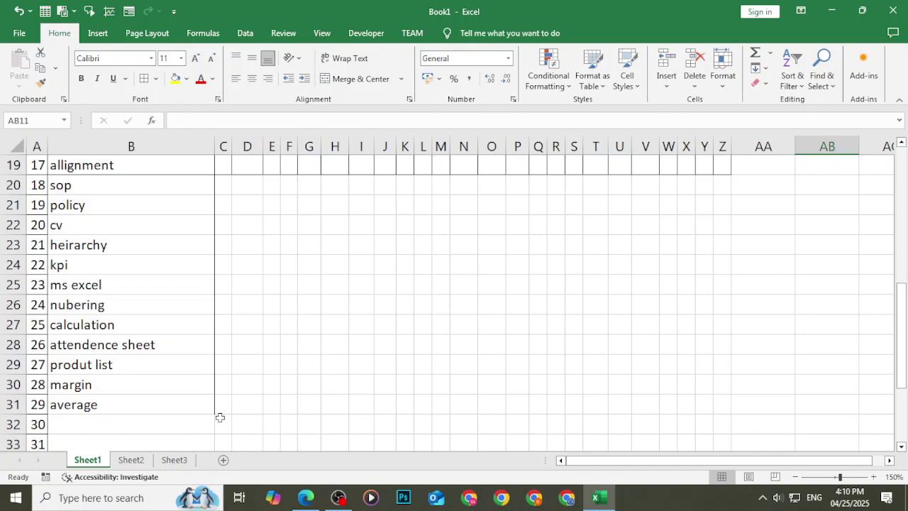
scroll(478, 387, "up", 6)
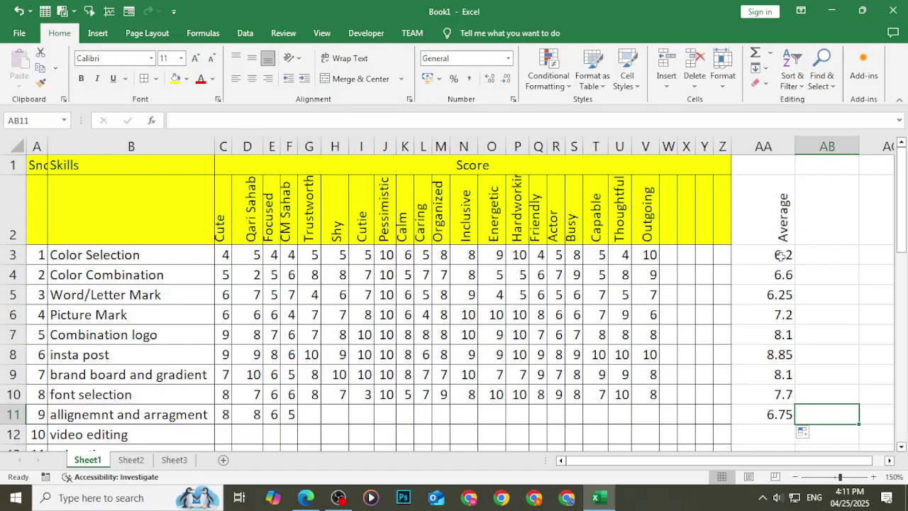
left_click_drag(780, 255, 773, 421)
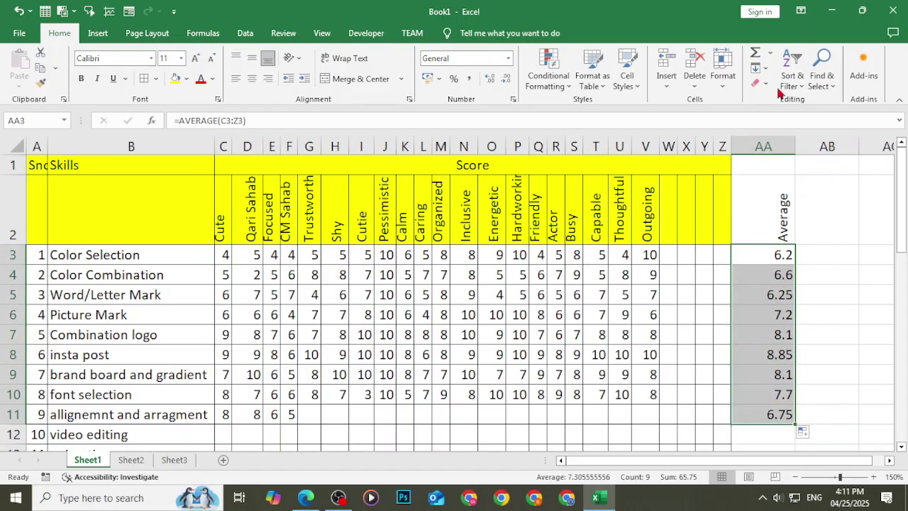
left_click(769, 52)
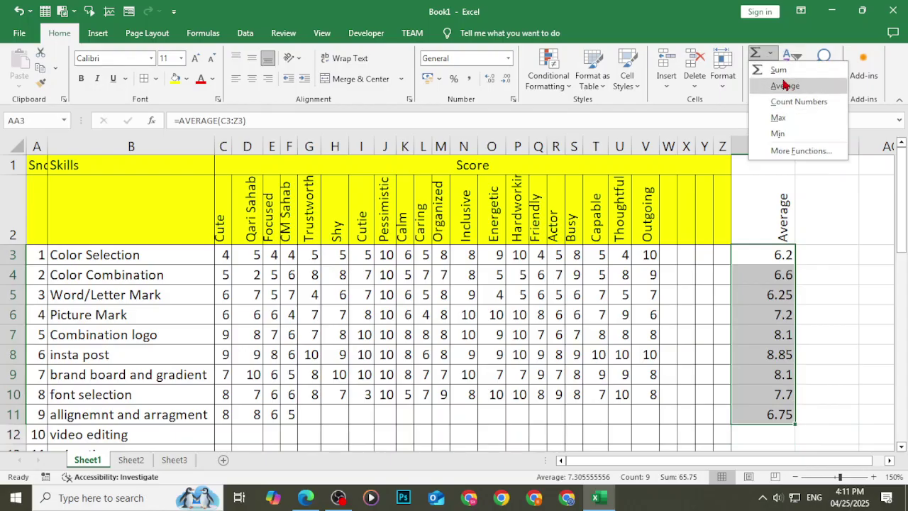
left_click(785, 85)
left_click(828, 333)
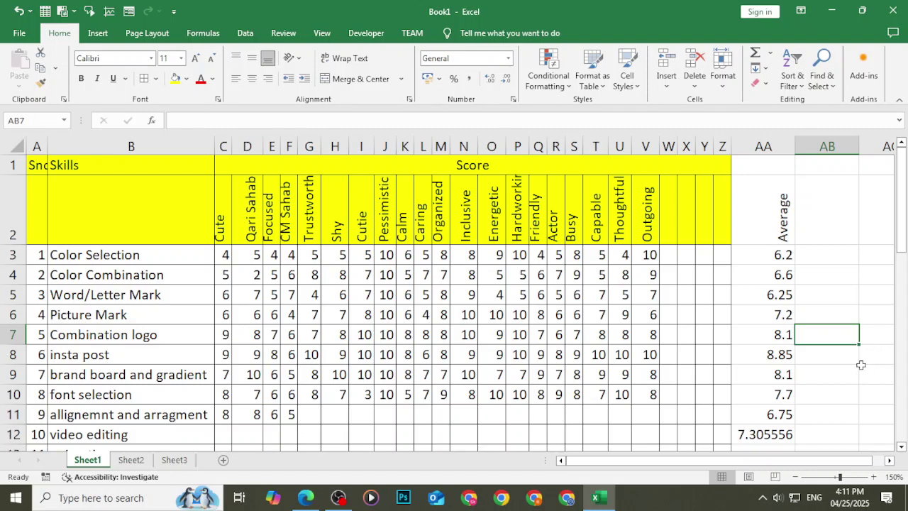
Enter the formula =AA3*0.1 in AB3 to convert the Color Selection average to a fraction of one.
left_click(177, 251)
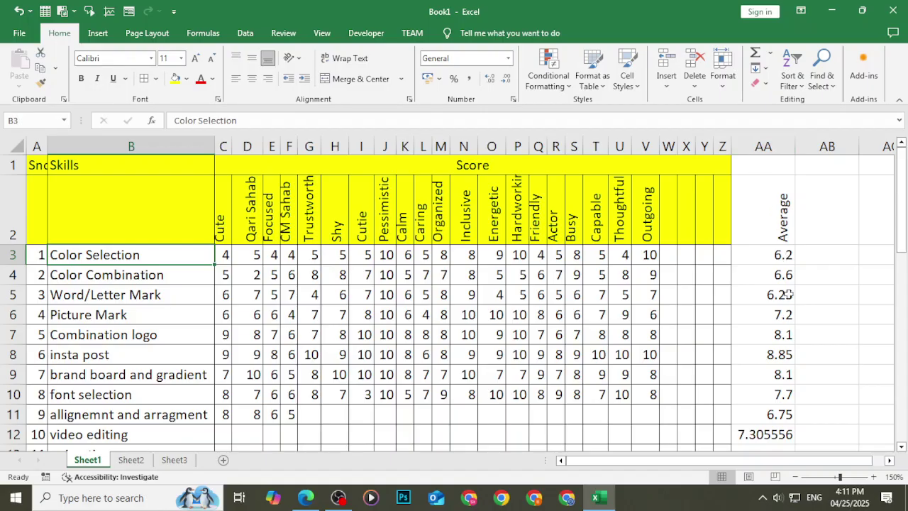
left_click(818, 256)
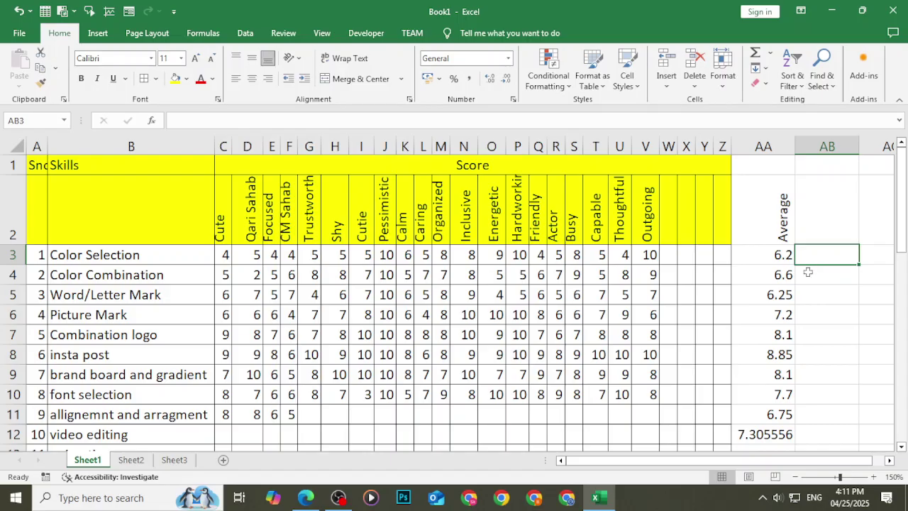
type("=")
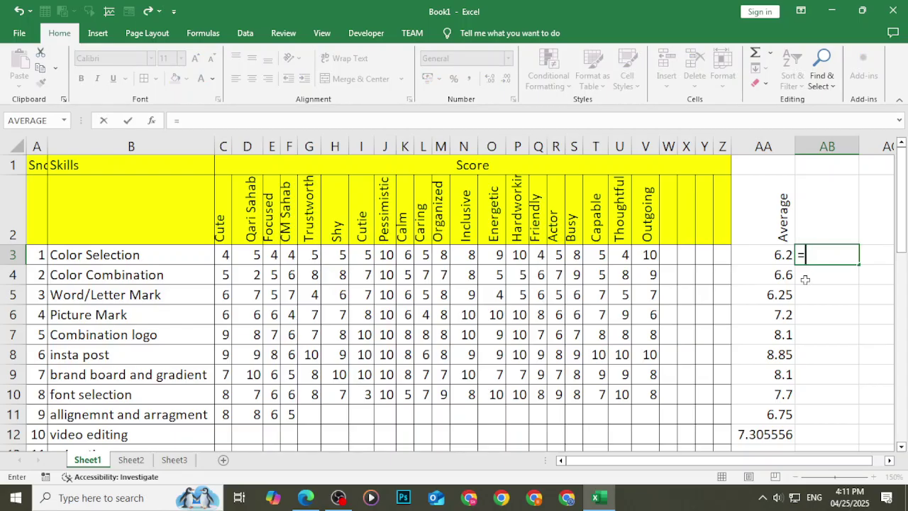
left_click(759, 257)
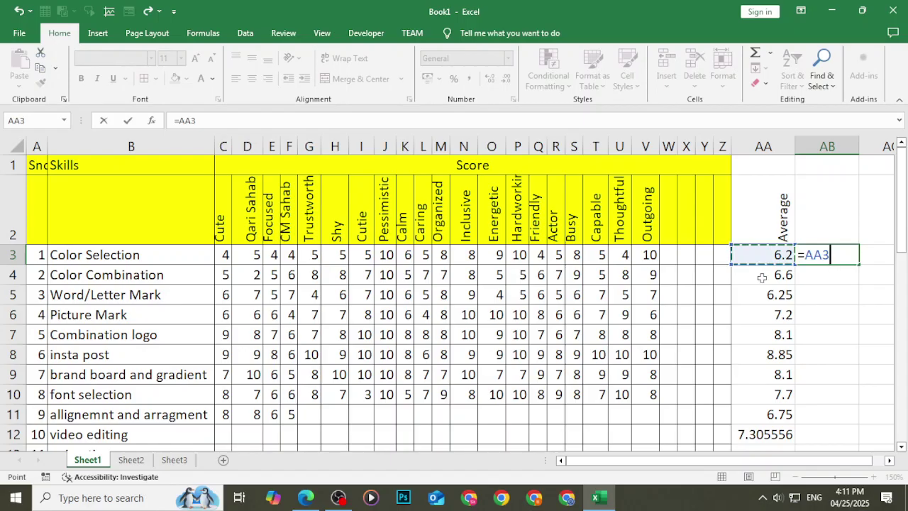
type("*0.1")
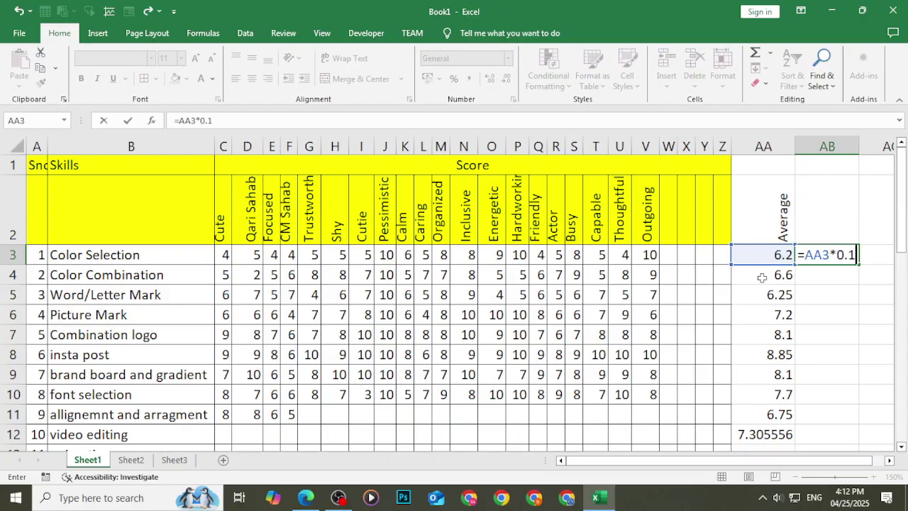
key("Return")
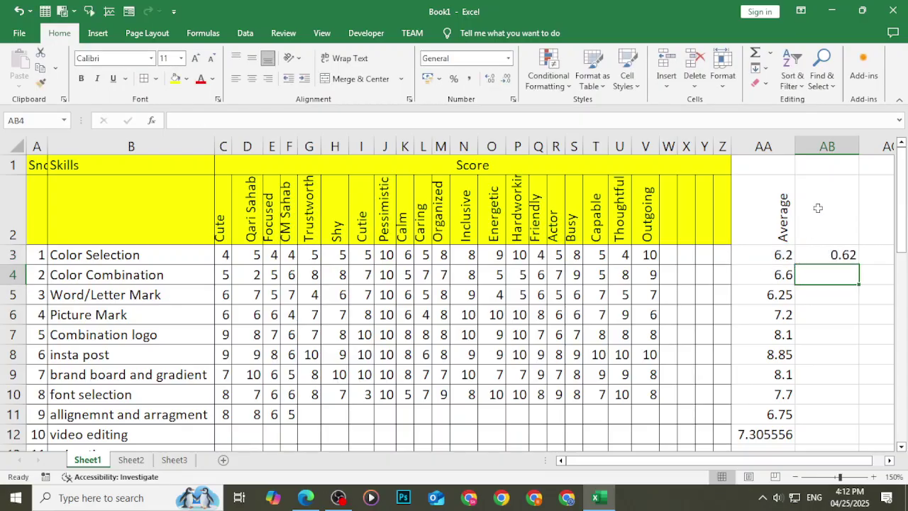
Apply the Percentage number format to the whole of column AB.
left_click(827, 146)
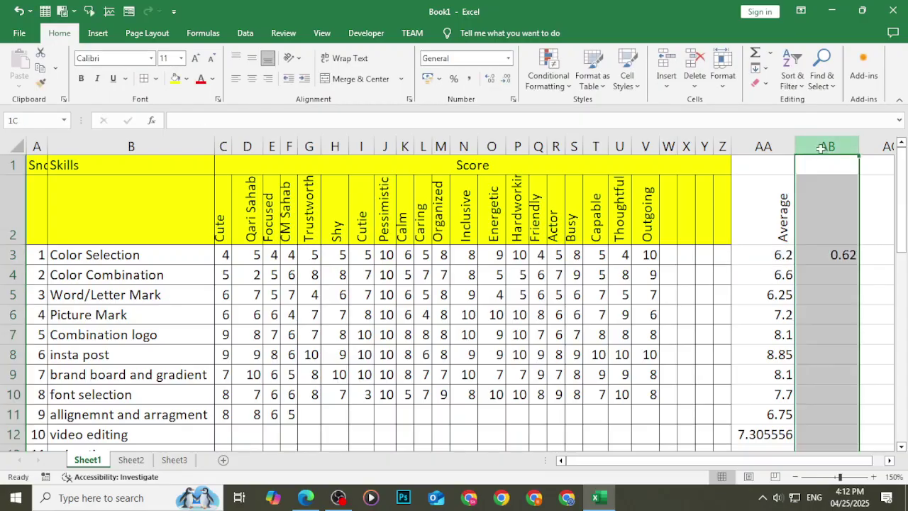
left_click(453, 79)
left_click(880, 301)
Fill the percentage formula from AB3 down to AB12, undoing any accidental move of the cell.
left_click(813, 254)
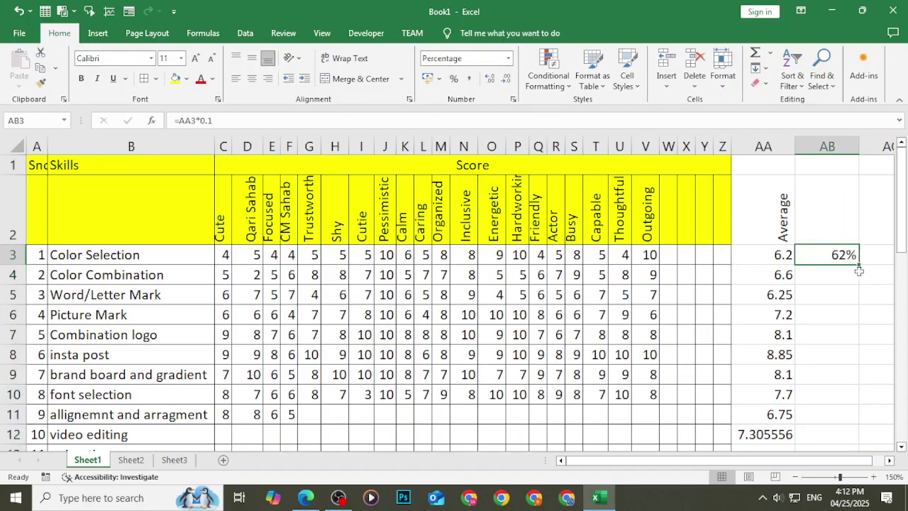
left_click_drag(859, 263, 866, 317)
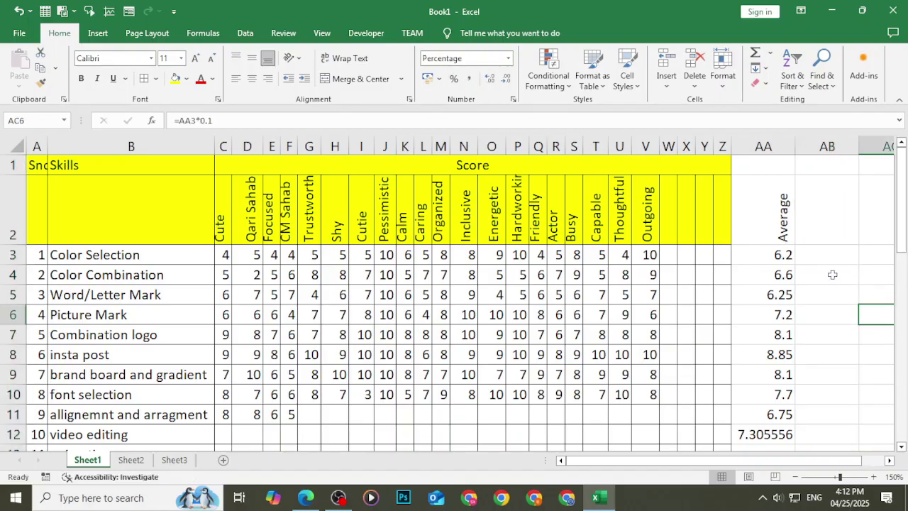
key("ctrl+z")
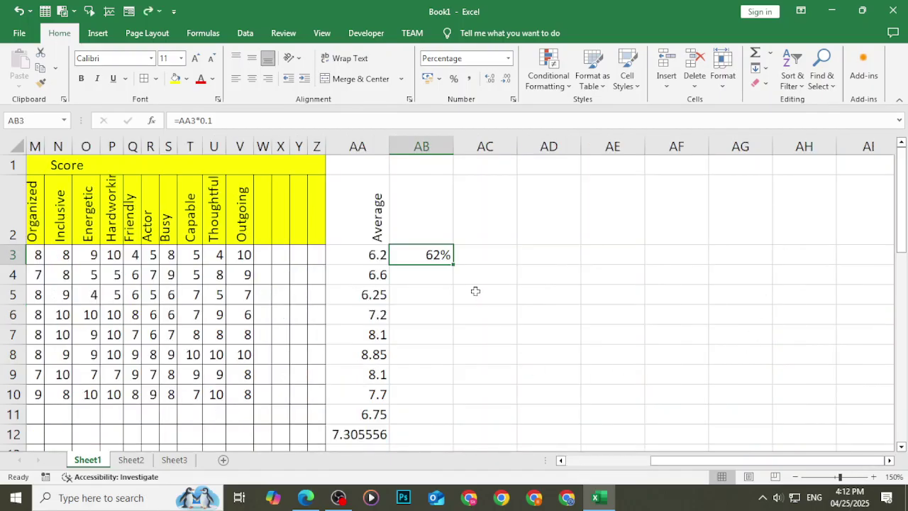
left_click_drag(454, 262, 454, 336)
scroll(523, 373, "up", 1)
left_click(507, 334)
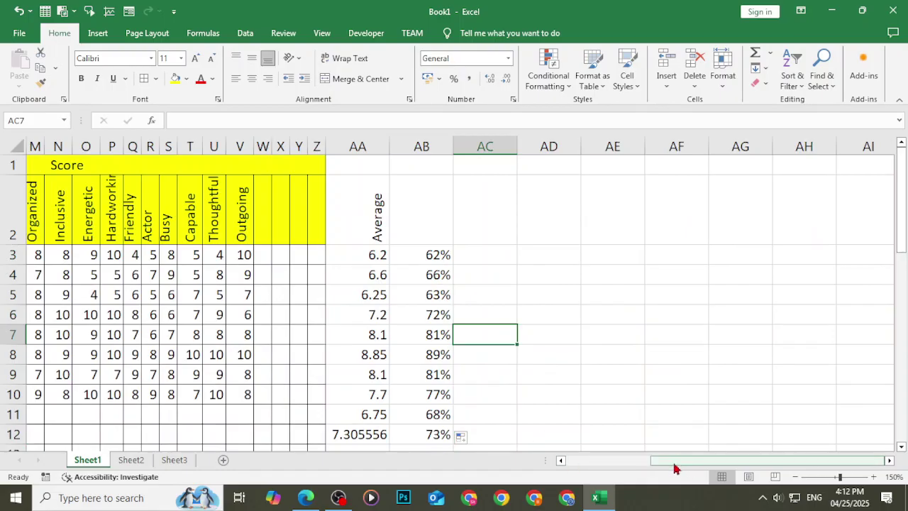
left_click_drag(723, 461, 528, 474)
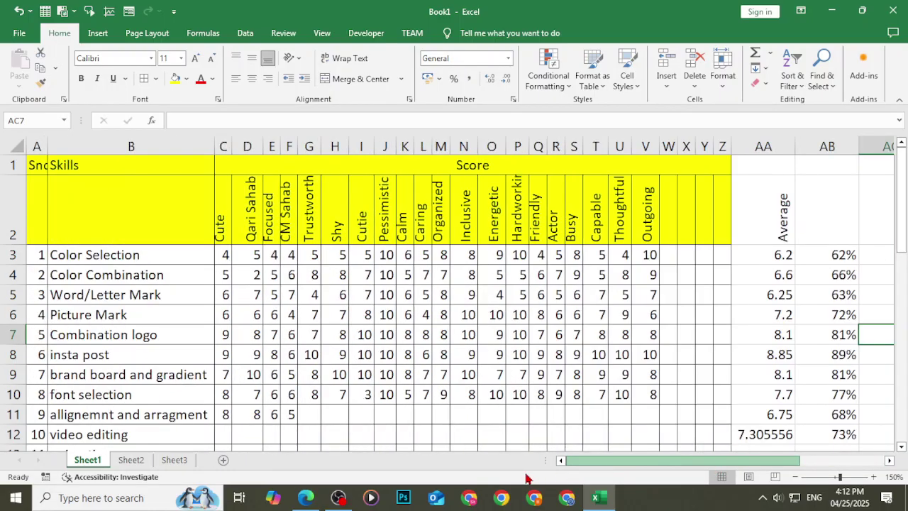
left_click(130, 146)
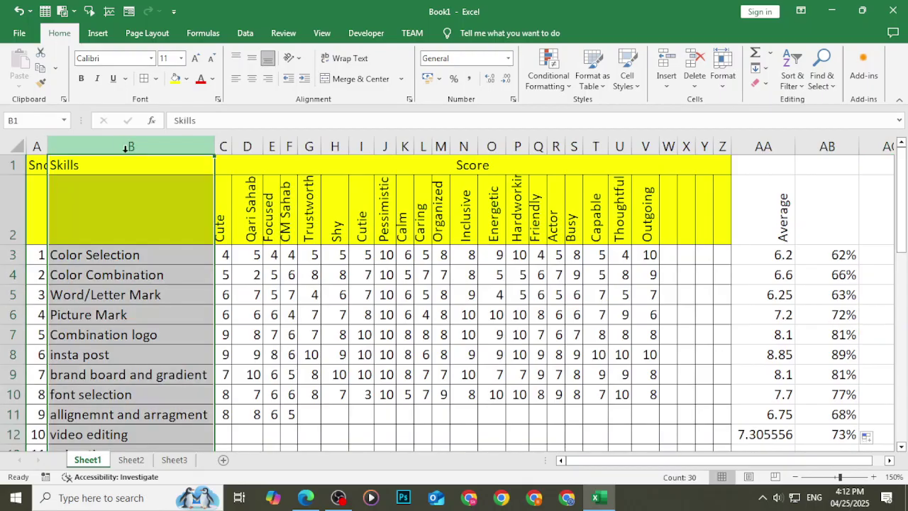
right_click(130, 148)
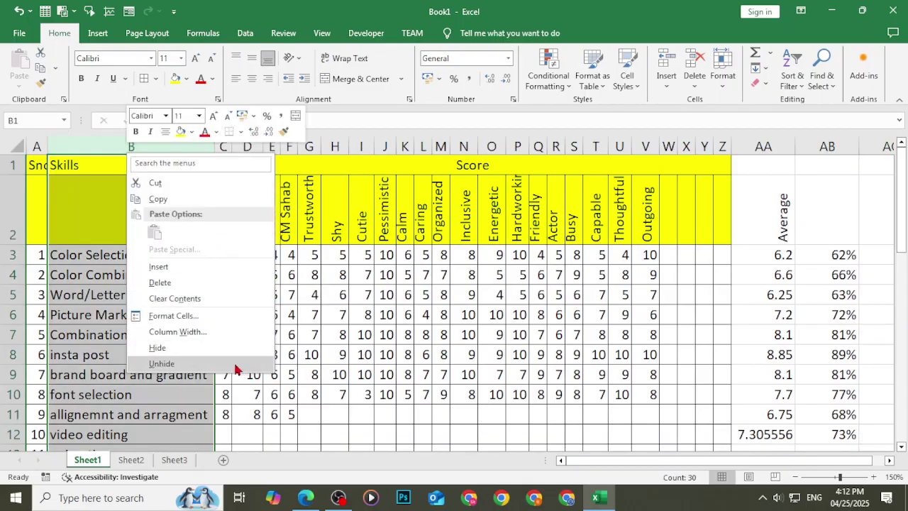
key("Escape")
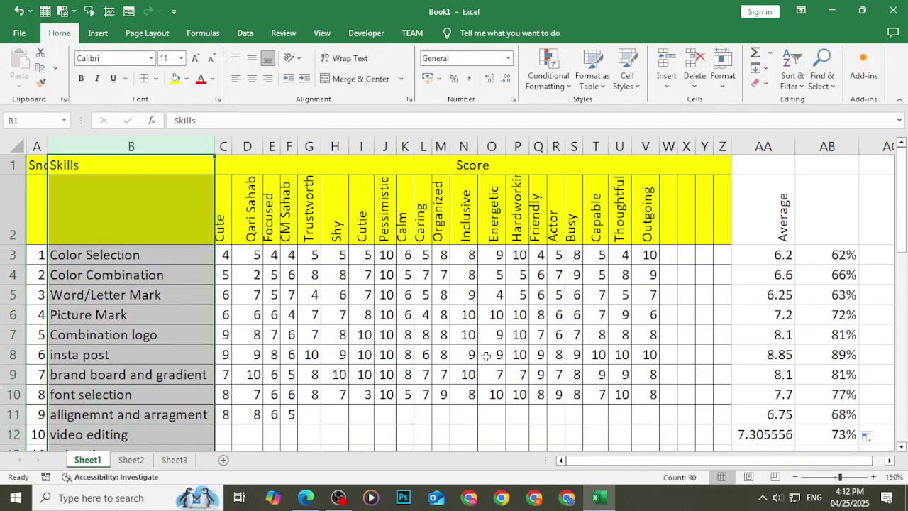
left_click(692, 354)
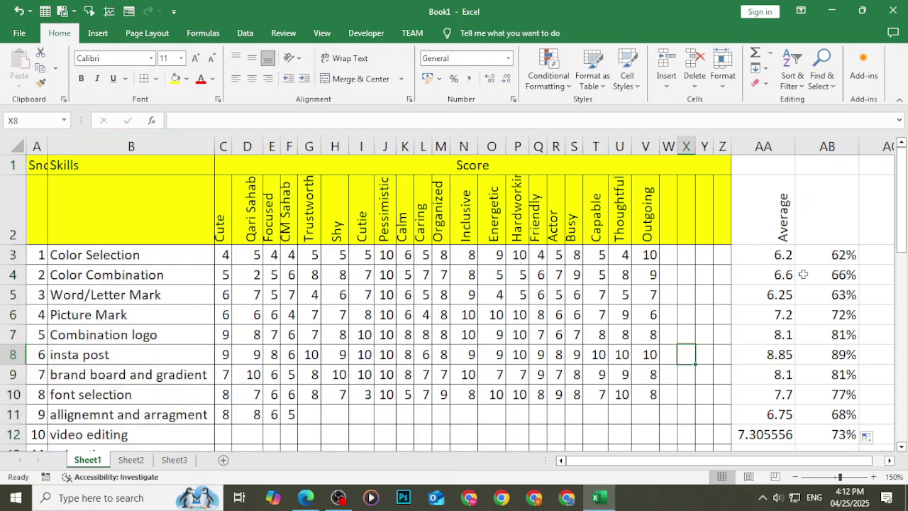
Try to sort the score table by the percentages in column AB from largest to smallest.
left_click(834, 255)
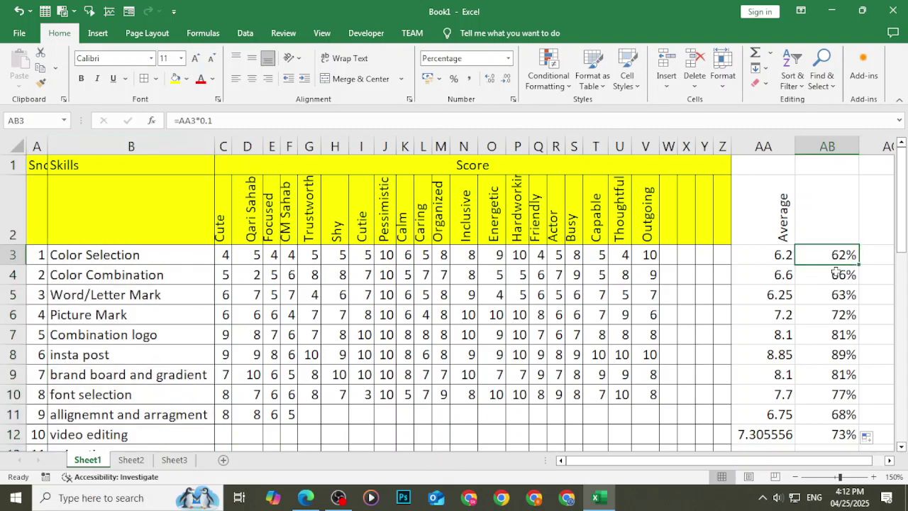
left_click(836, 275)
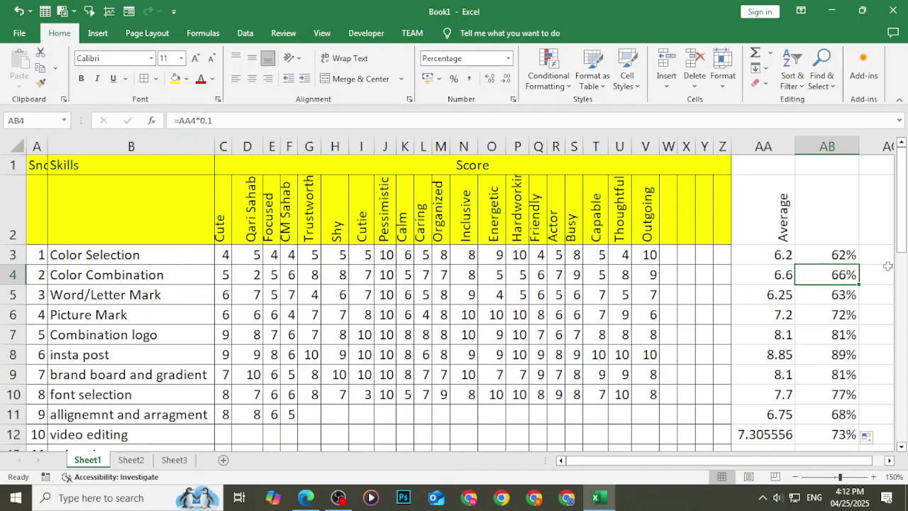
left_click(835, 255)
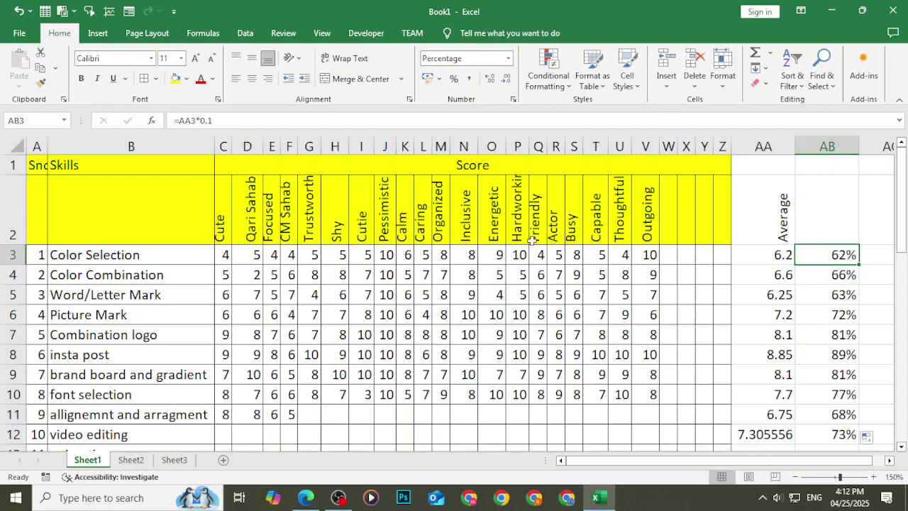
left_click(803, 84)
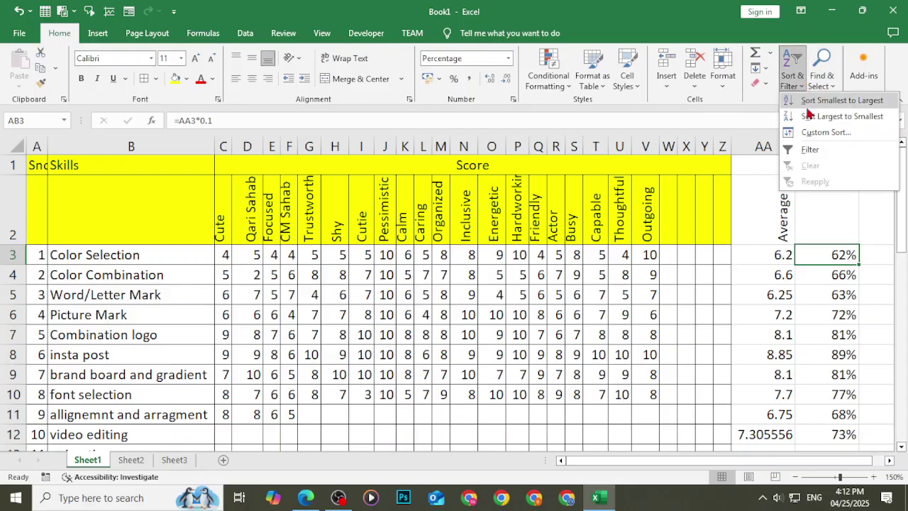
left_click(843, 118)
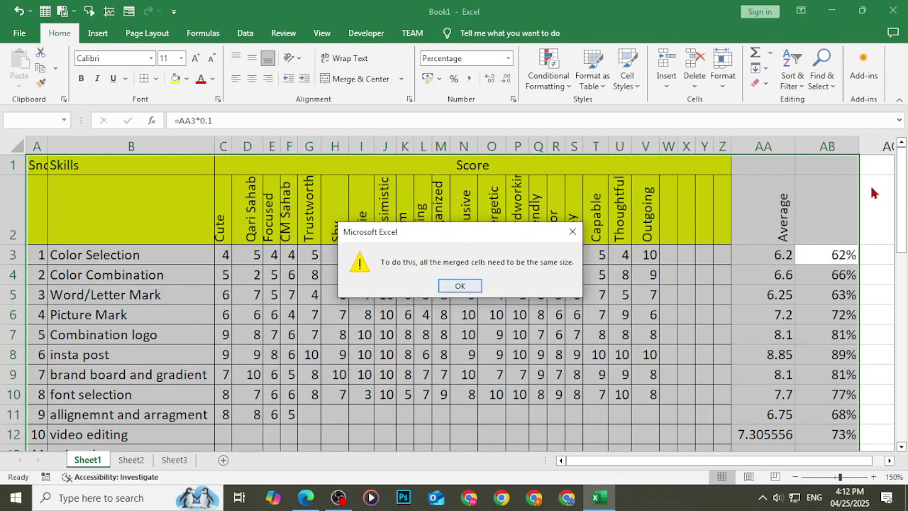
left_click(442, 289)
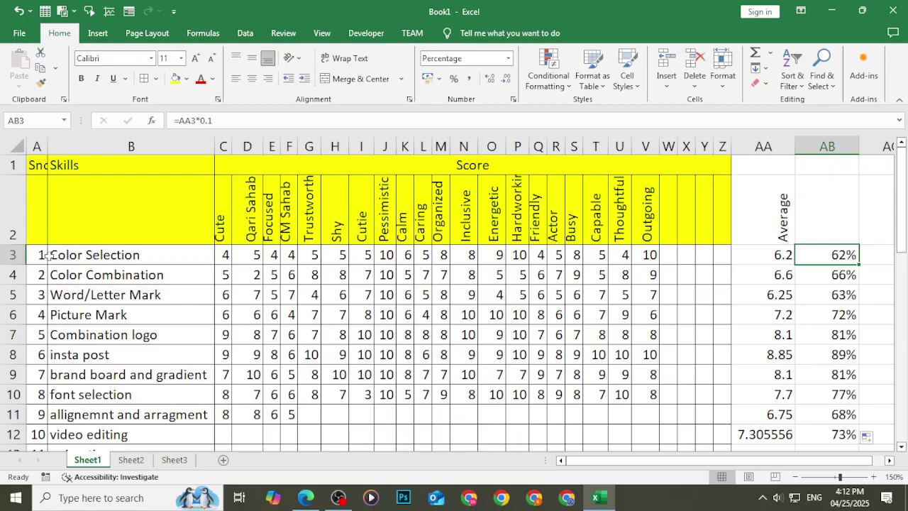
Copy the serial numbers and skill names in A3:B31 and paste them at A1 of a new sheet.
left_click_drag(46, 255, 114, 322)
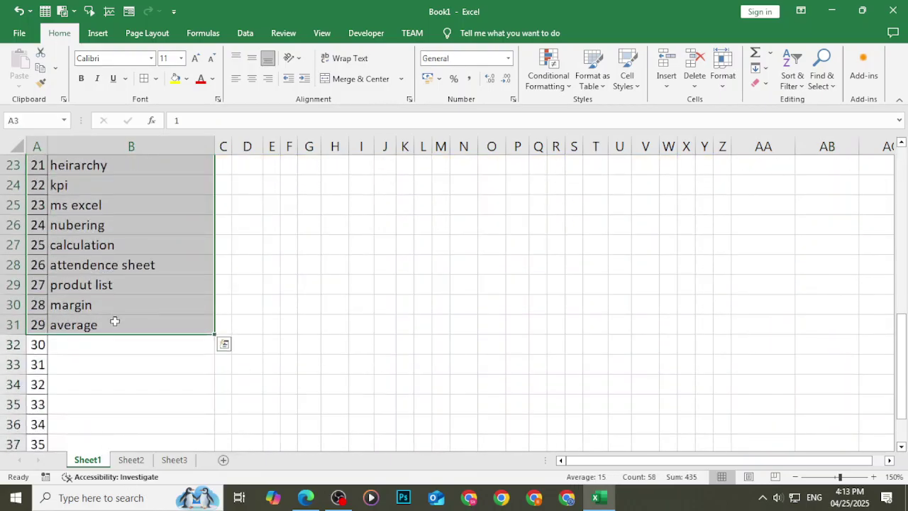
key("ctrl+c")
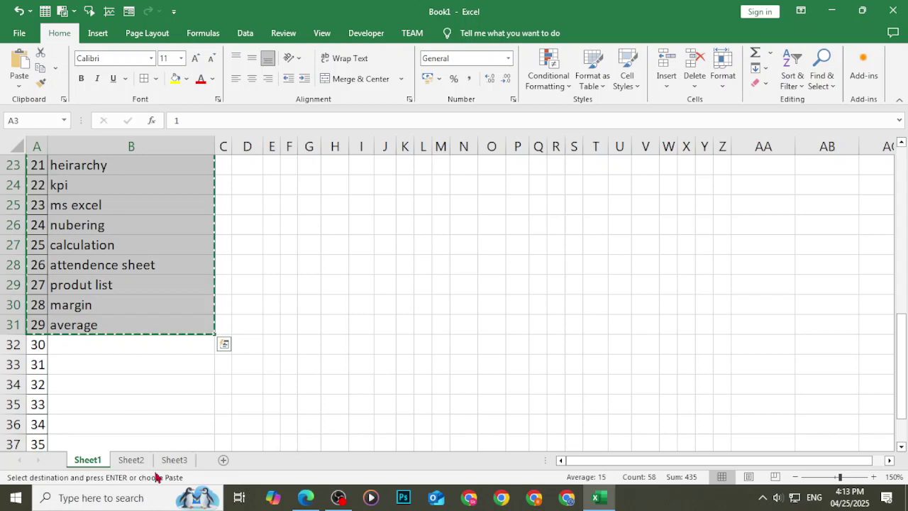
left_click(224, 460)
key("ctrl+v")
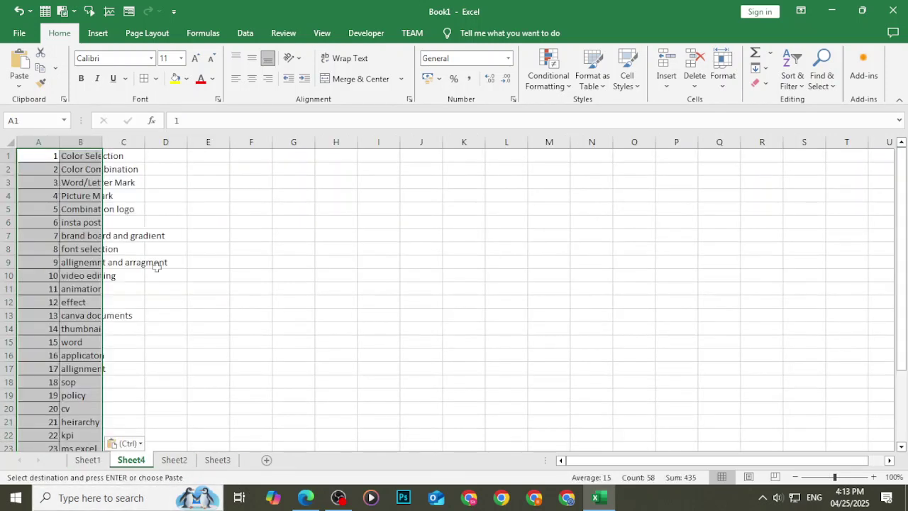
left_click(236, 310)
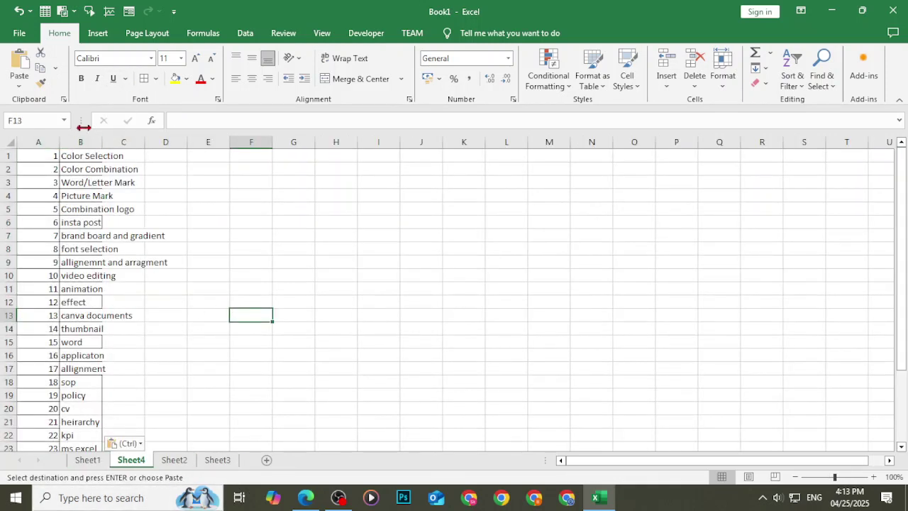
Narrow column A to fit the serial numbers and wrap the skill names in column B of the new sheet.
left_click(42, 141)
left_click_drag(60, 142, 34, 151)
left_click(156, 206)
left_click(49, 144)
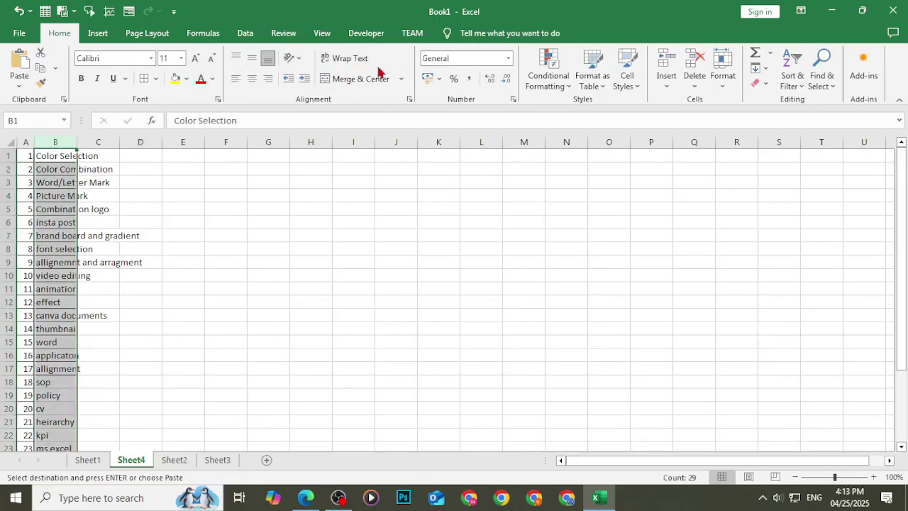
left_click(356, 59)
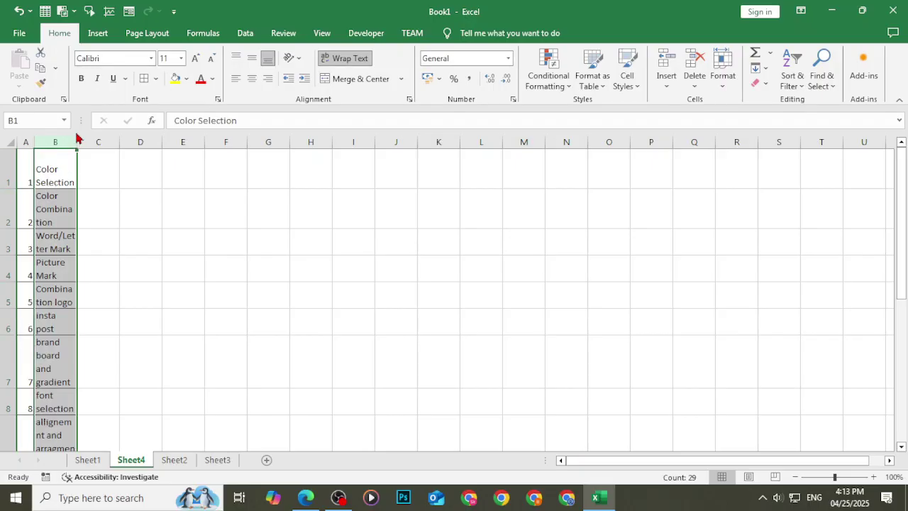
Widen column B of Sheet4 so that every skill name fits on a single line.
left_click_drag(76, 138, 174, 145)
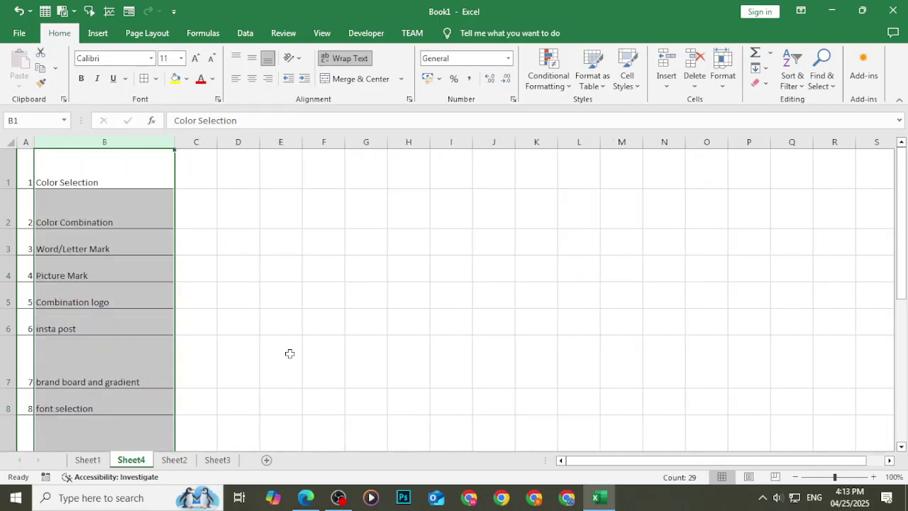
scroll(290, 352, "down", 7)
scroll(266, 358, "up", 2)
left_click(266, 347)
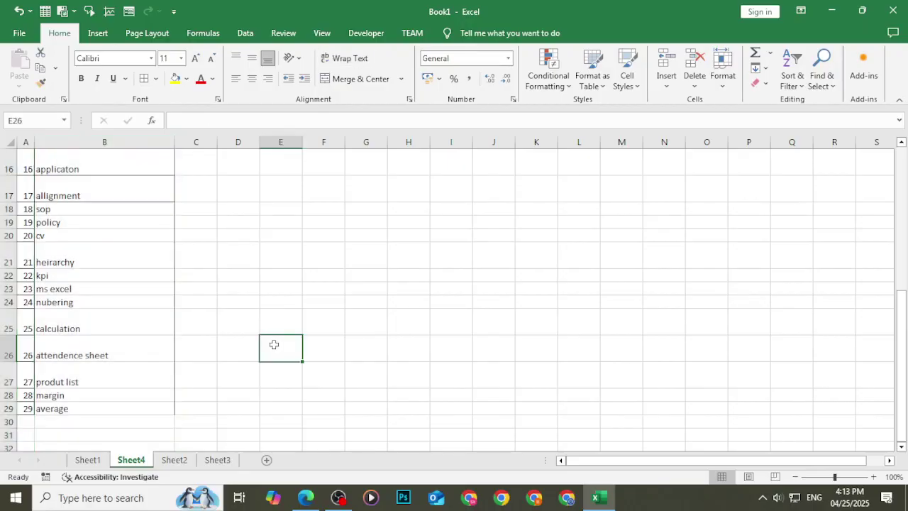
scroll(266, 346, "up", 5)
scroll(266, 347, "down", 2)
scroll(266, 346, "up", 2)
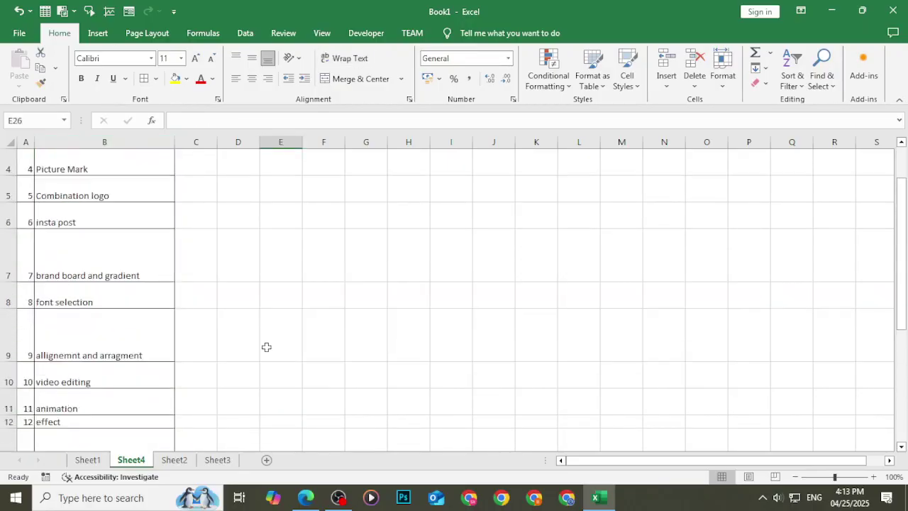
Shrink rows 1 to 29 to a uniform single-line height.
left_click_drag(8, 182, 6, 416)
scroll(276, 361, "up", 5)
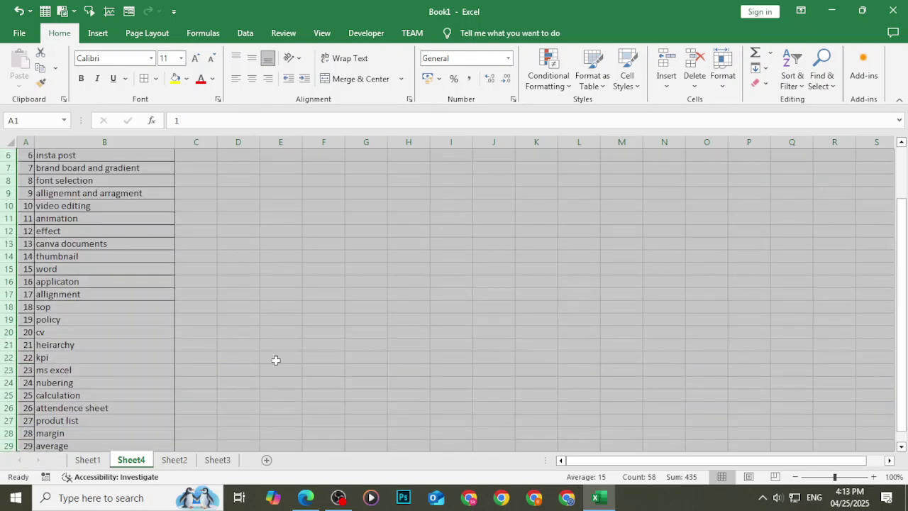
left_click(309, 303)
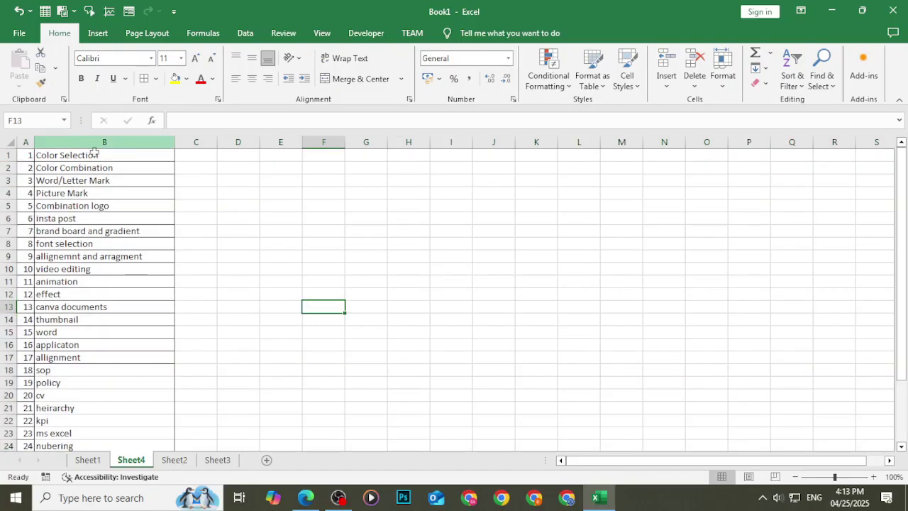
Insert a blank row above the first skill, Color Selection.
left_click(5, 155)
right_click(7, 156)
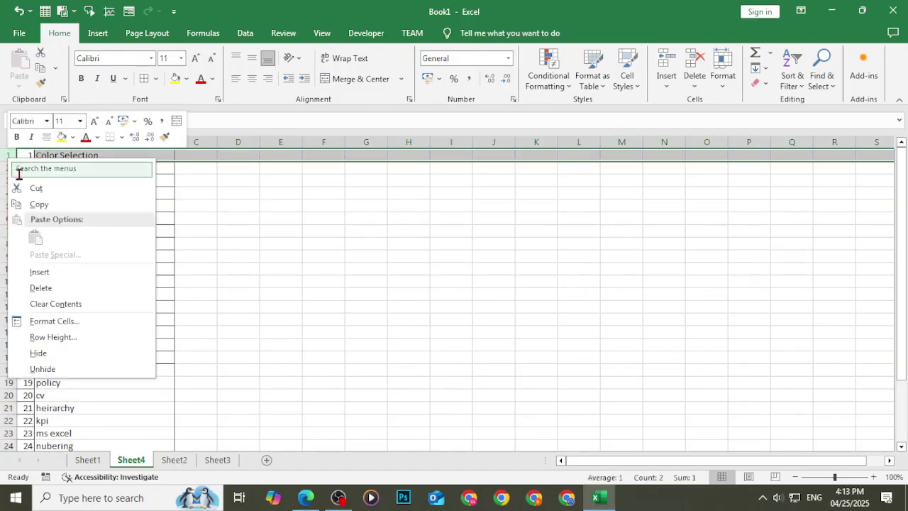
left_click(64, 270)
left_click(241, 257)
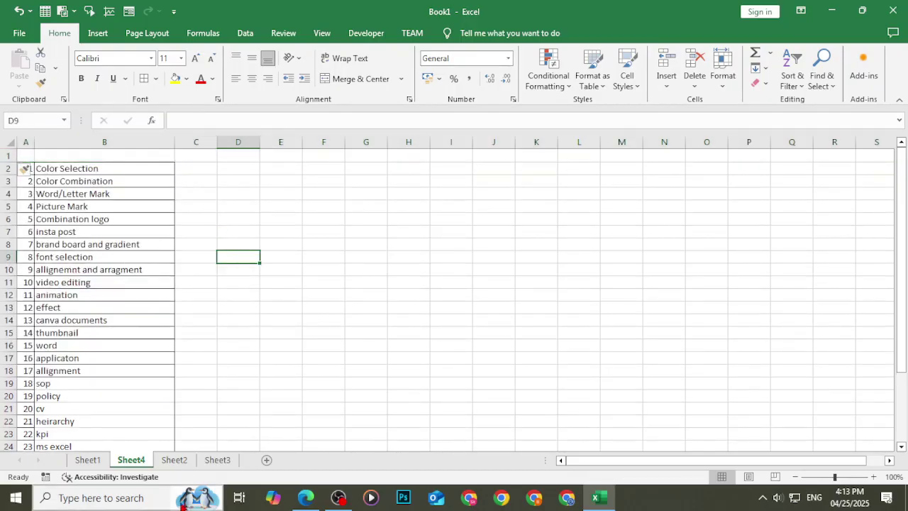
Copy the percentages in AB3:AB12 of Sheet1.
left_click(87, 460)
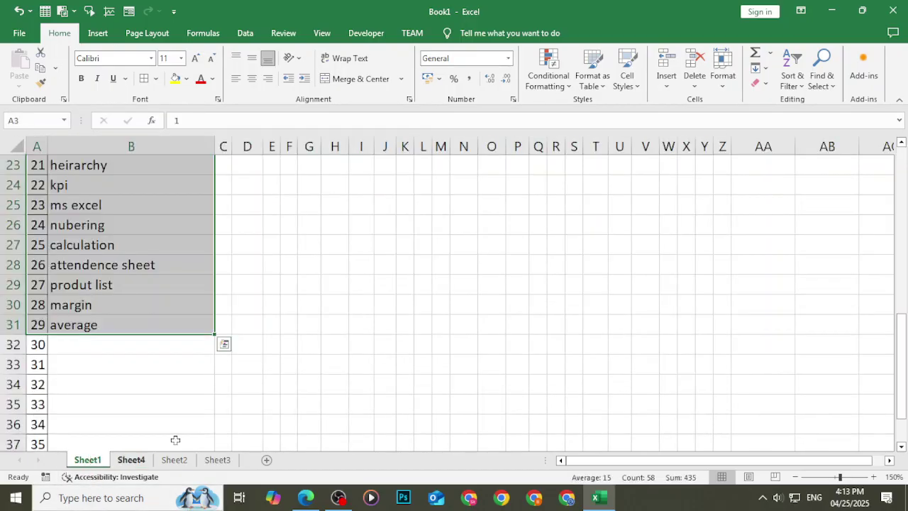
left_click(213, 461)
left_click(88, 461)
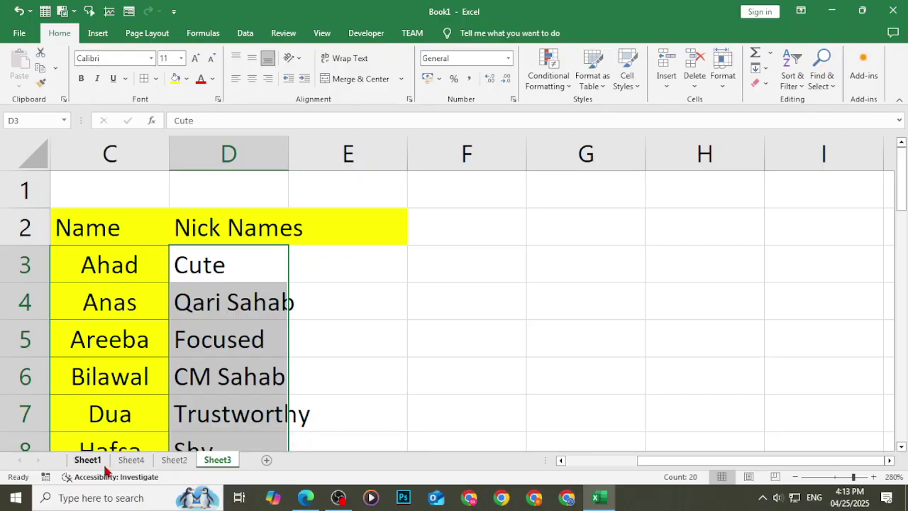
scroll(121, 446, "up", 7)
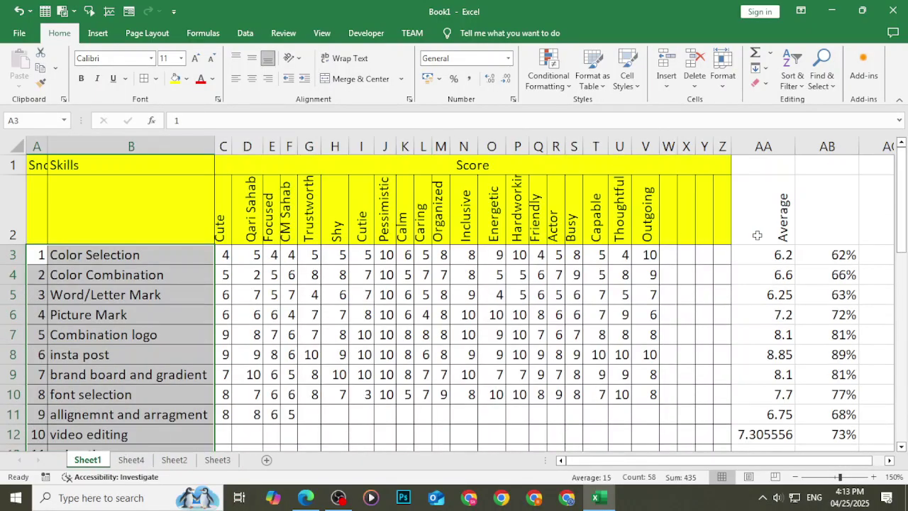
left_click_drag(760, 256, 845, 187)
left_click(822, 353)
key("ctrl+c")
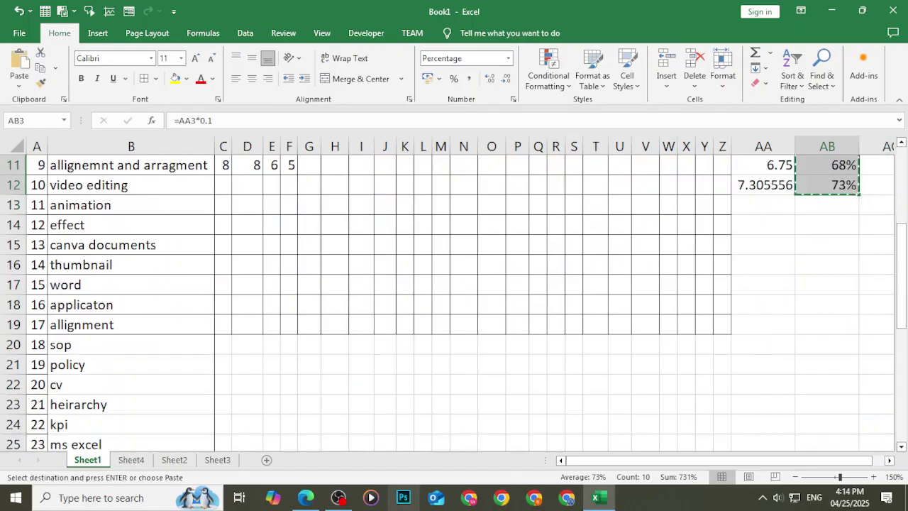
Try to paste the copied percentages with their formulas at C2 of Sheet4.
left_click(212, 459)
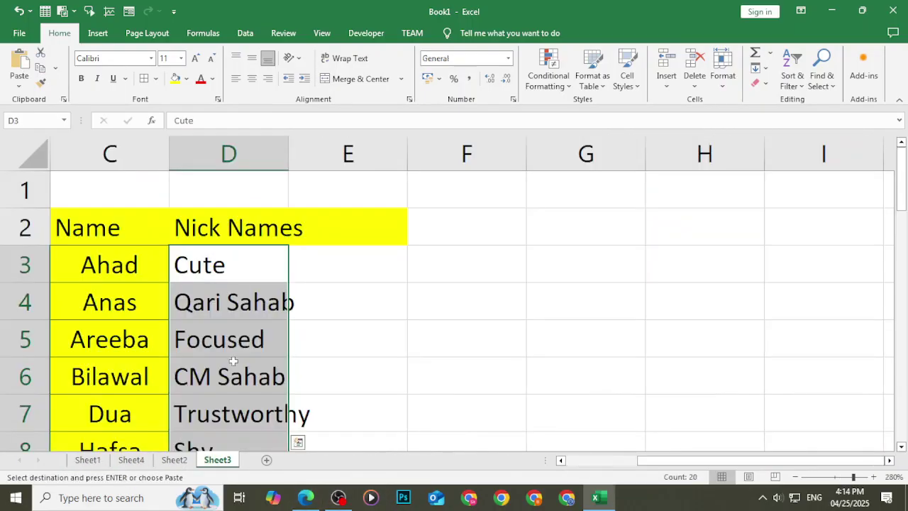
left_click(175, 461)
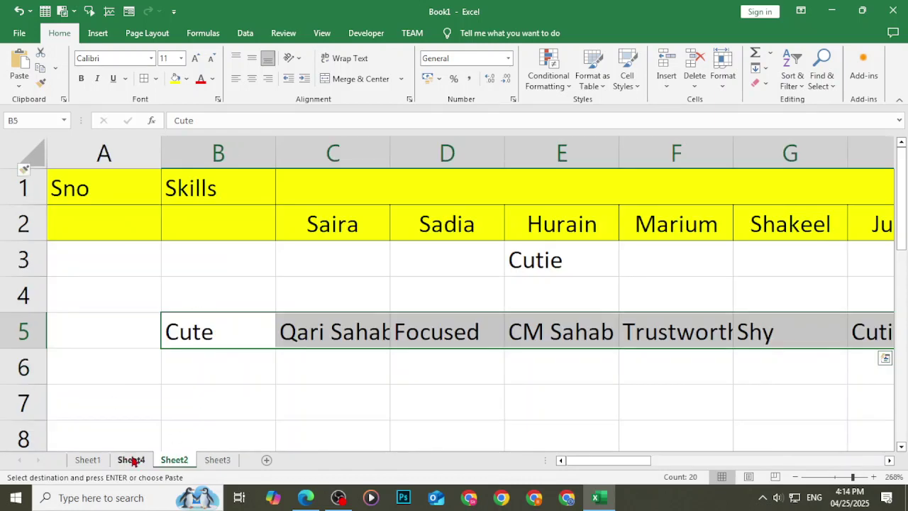
left_click(131, 460)
left_click(195, 170)
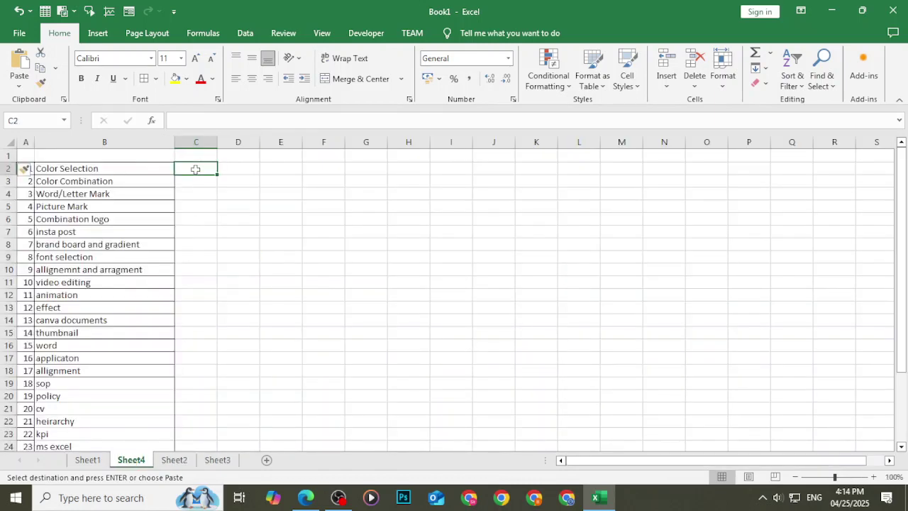
key("ctrl+v")
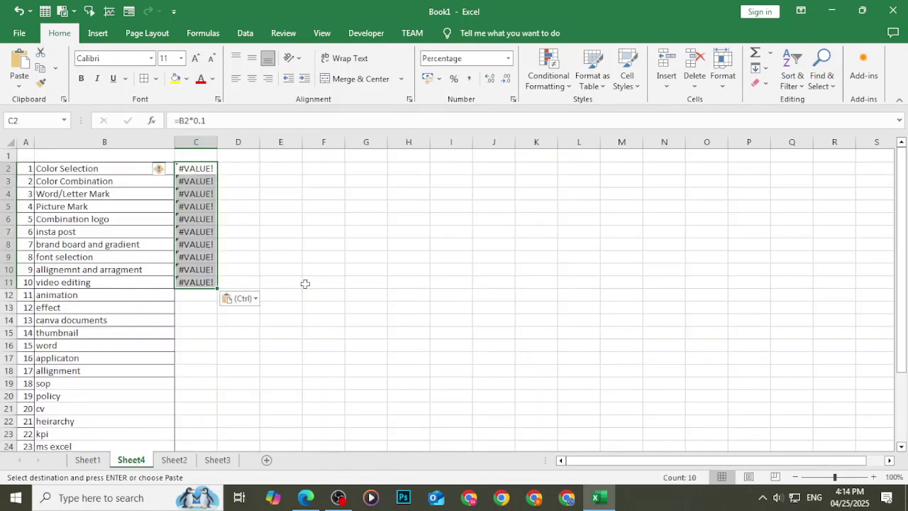
left_click(255, 300)
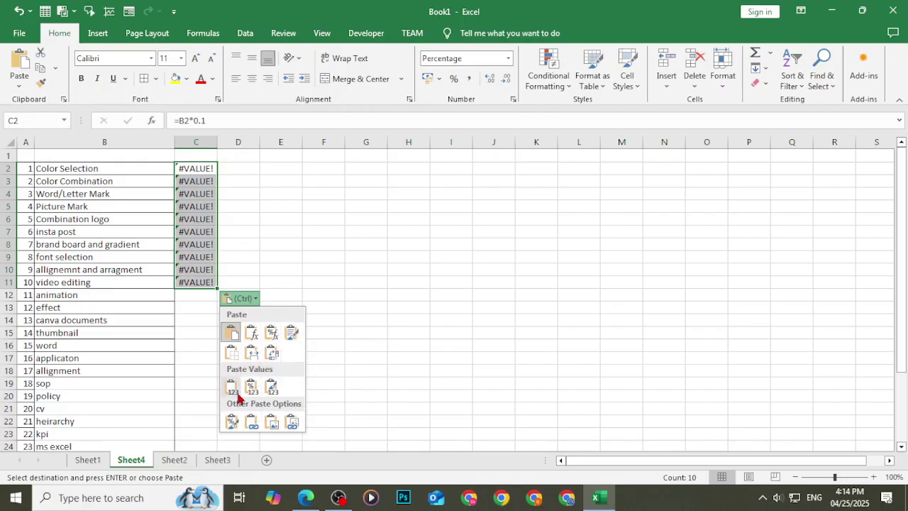
left_click(365, 283)
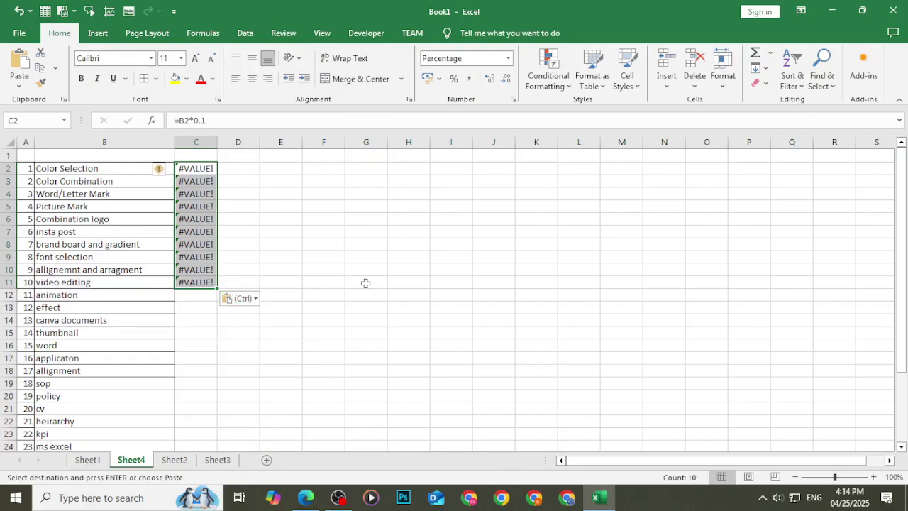
Copy the percentages in AB3:AB12 of Sheet1 again and paste them as values only at C2 of Sheet4.
left_click(85, 459)
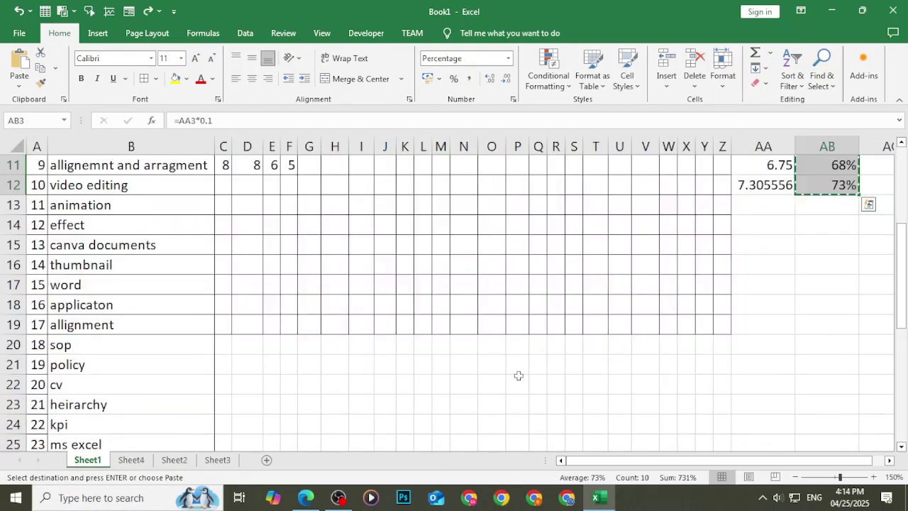
scroll(798, 334, "up", 3)
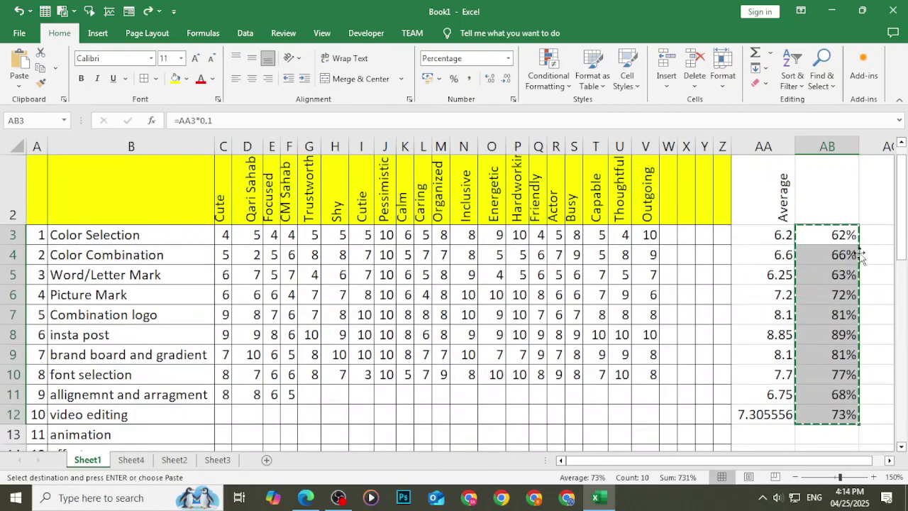
right_click(828, 240)
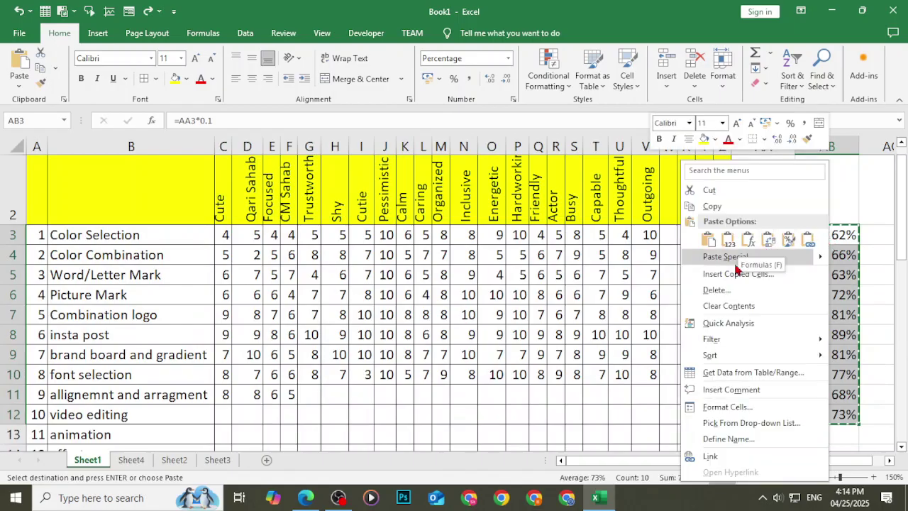
left_click(736, 211)
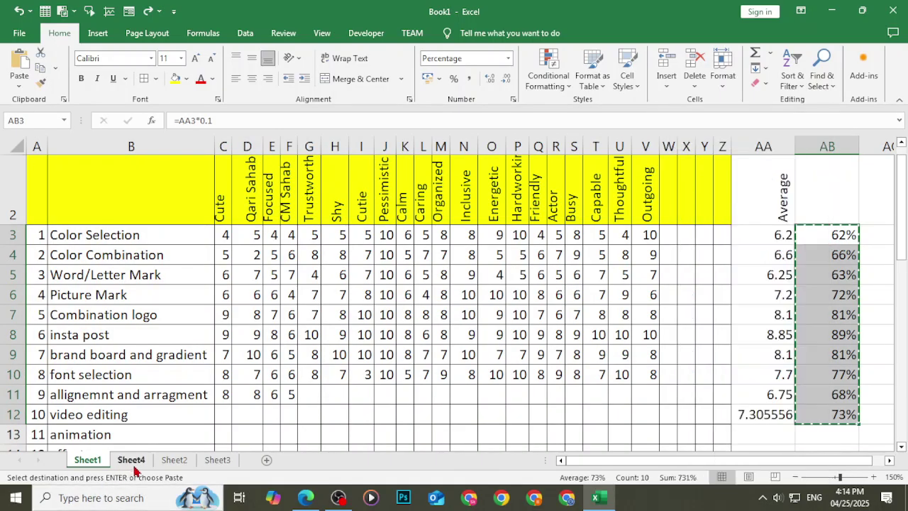
left_click(132, 461)
left_click(191, 170)
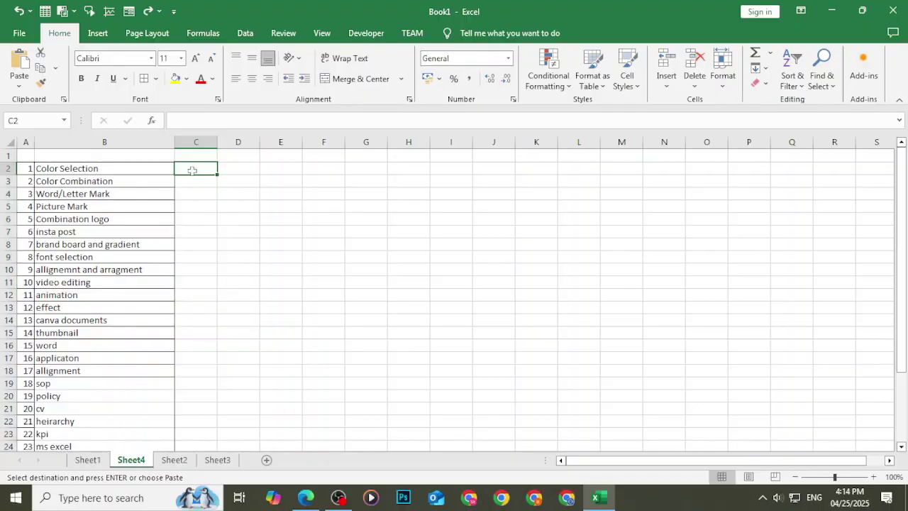
right_click(191, 170)
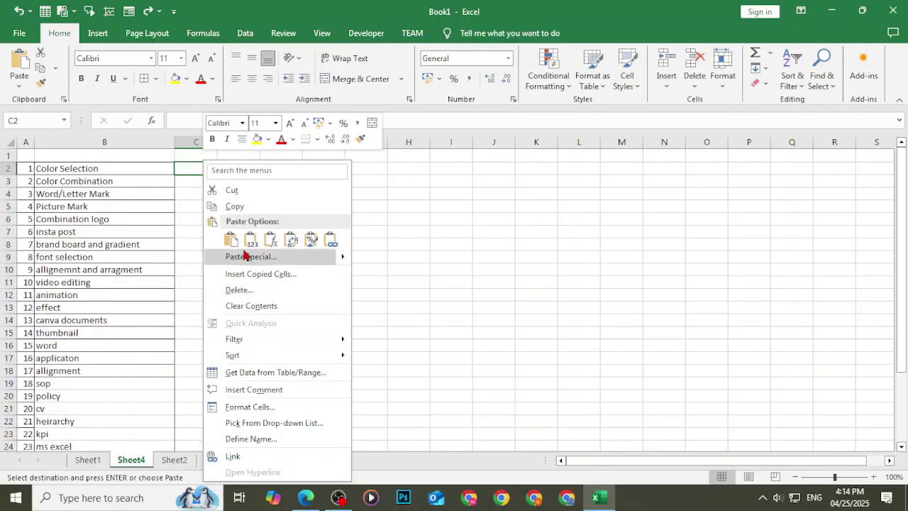
left_click(251, 241)
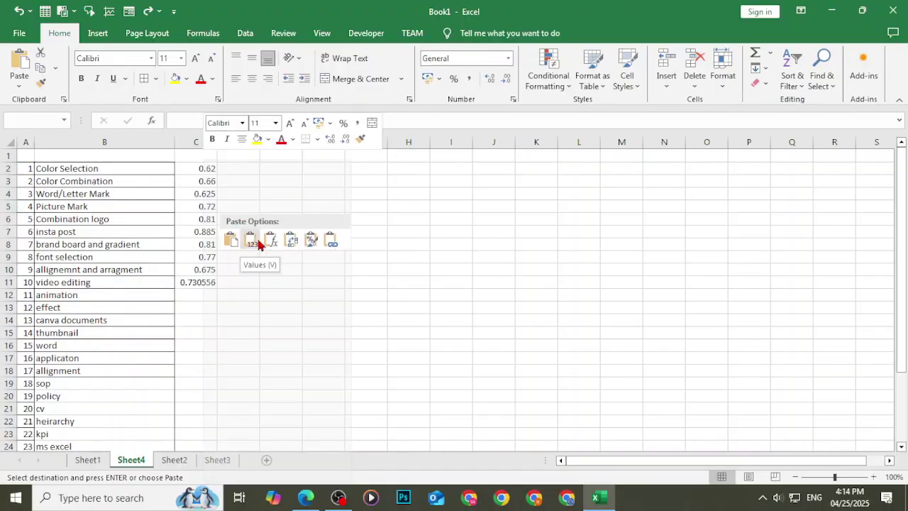
left_click(249, 244)
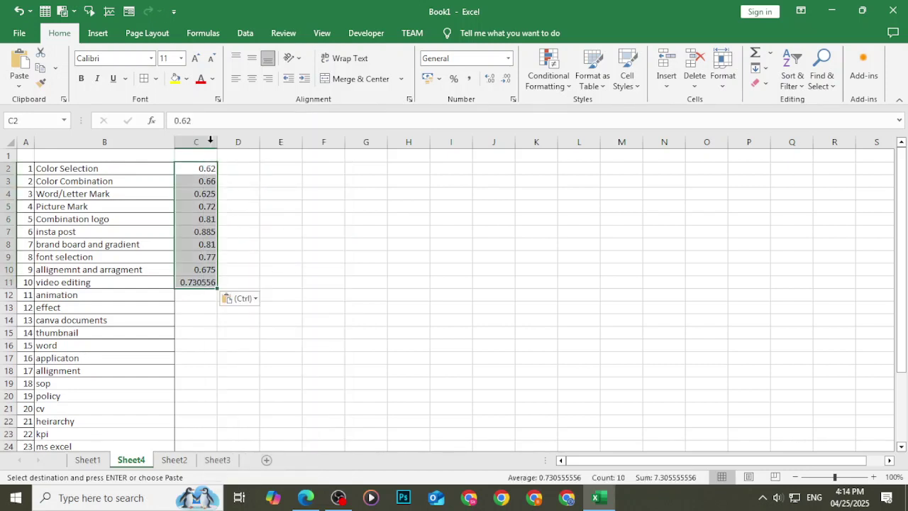
Format column C of Sheet4 as percentages.
left_click(202, 140)
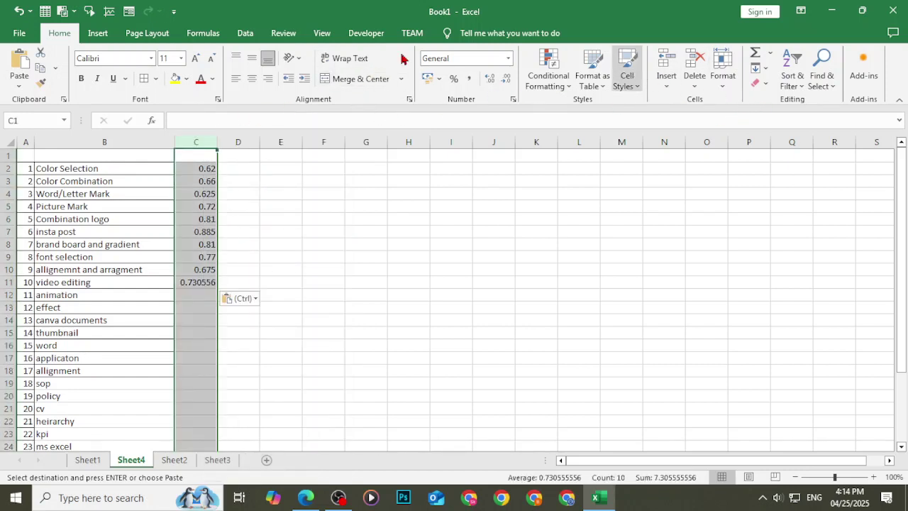
left_click(453, 79)
left_click(326, 344)
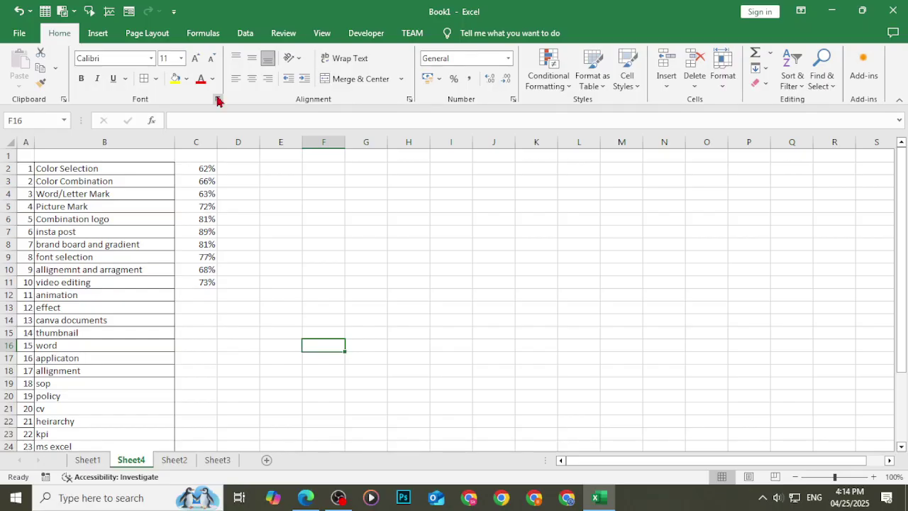
Sort the skills list by the percentages in column C from largest to smallest, expanding the selection to the adjacent columns.
left_click(196, 155)
left_click(197, 144)
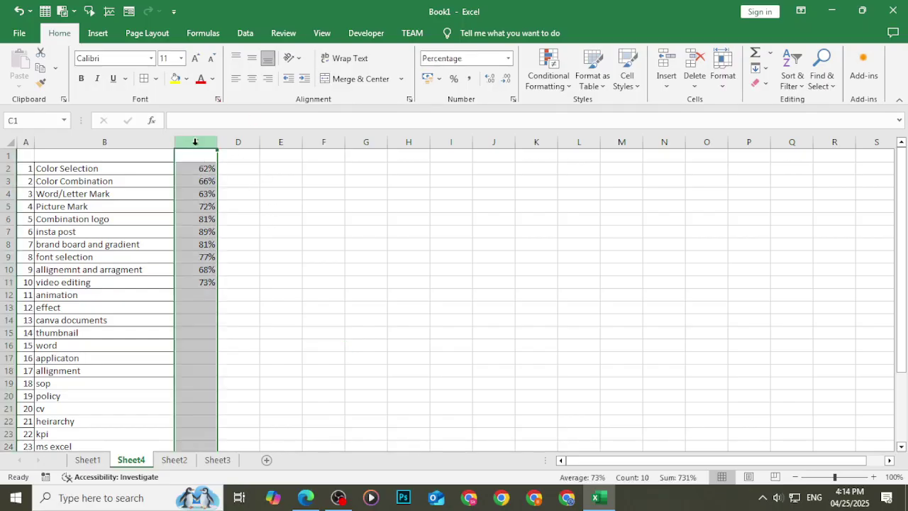
left_click(768, 58)
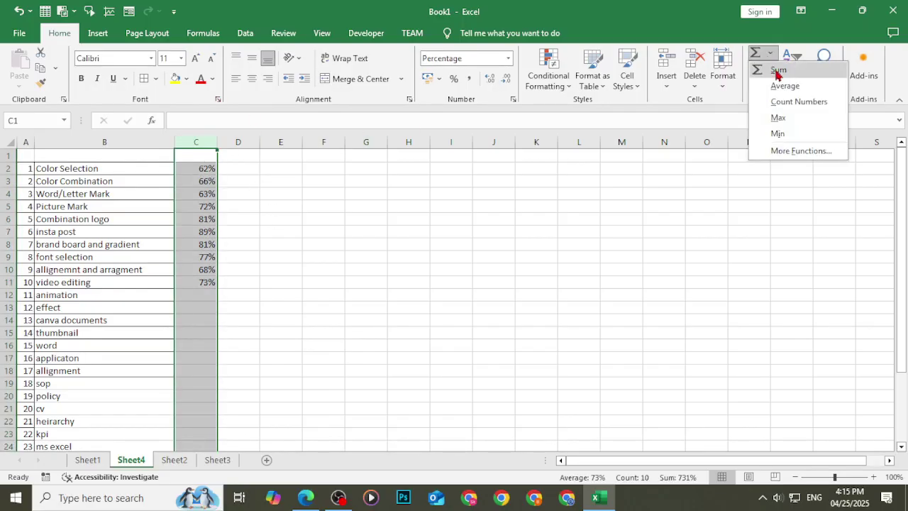
left_click(792, 70)
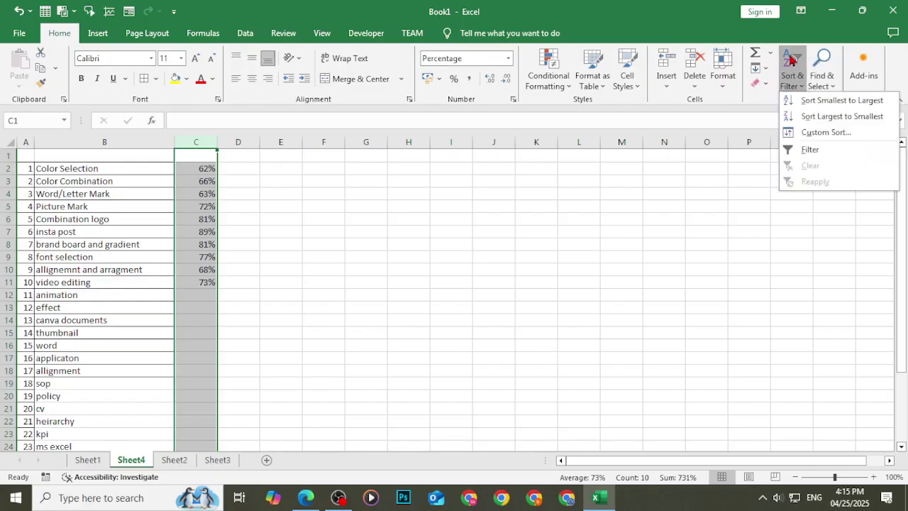
left_click(843, 116)
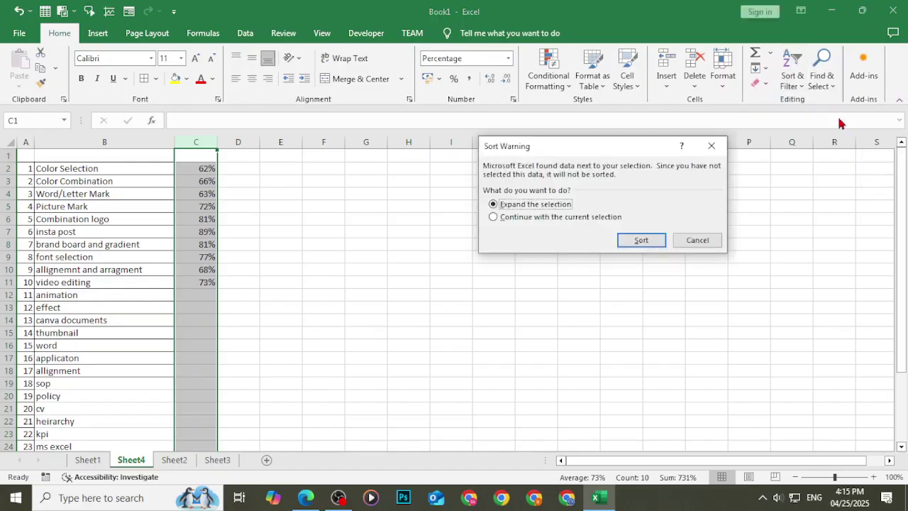
left_click(656, 237)
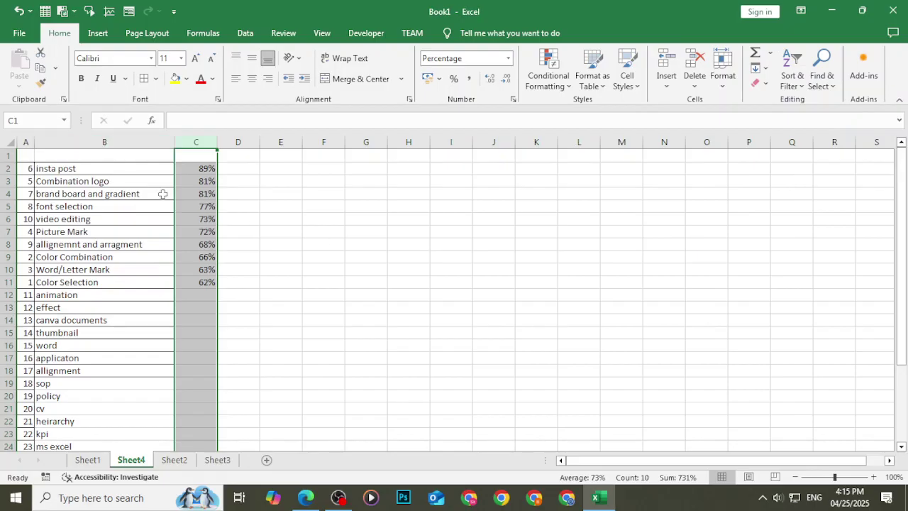
left_click(280, 244)
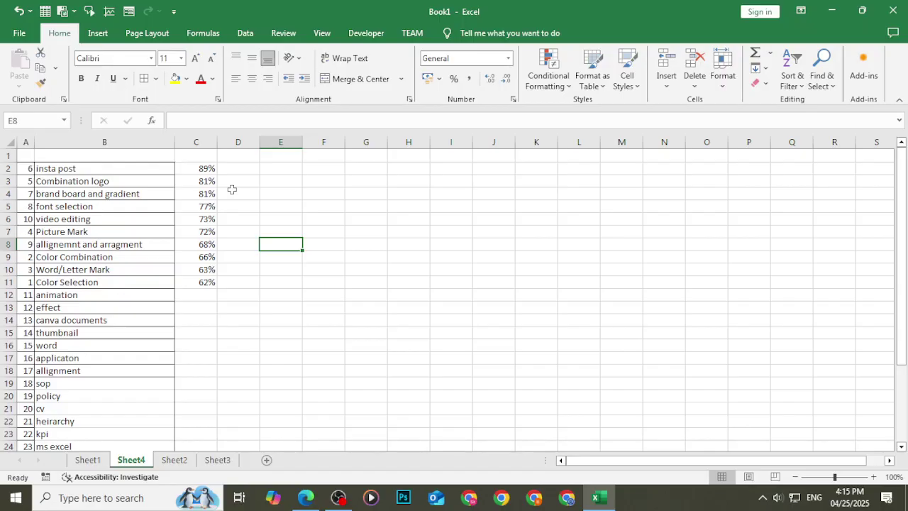
key("Down")
key("Left")
key("Left")
key("Left")
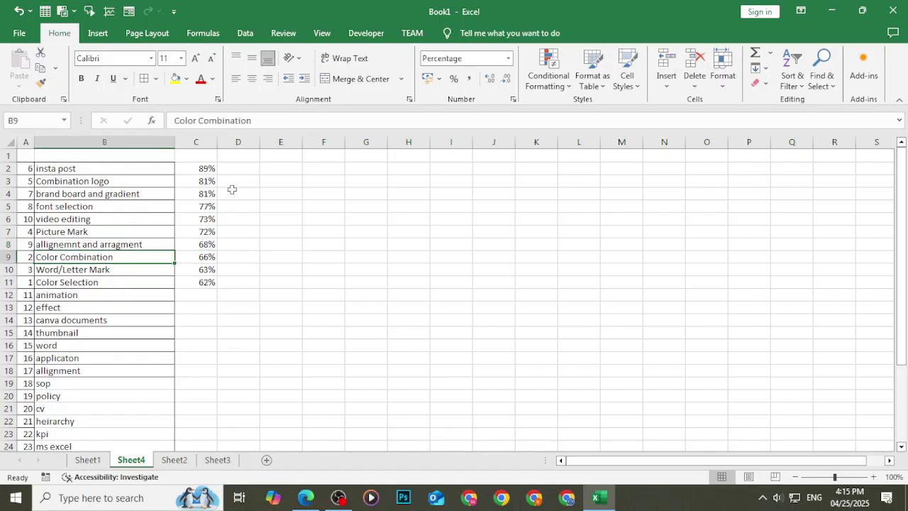
key("Up")
key("Up")
key("Up")
key("Up")
key("Up")
key("Right")
key("Up")
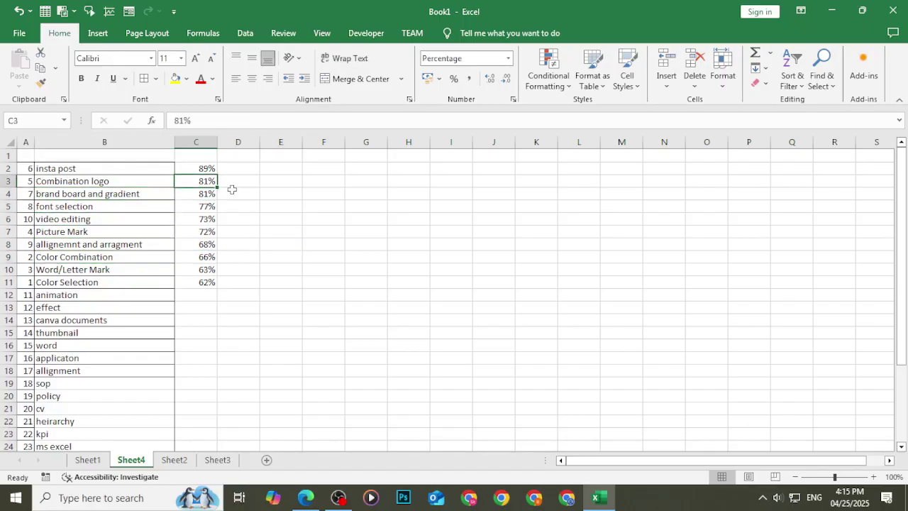
Review the ranked percentages in column C of Sheet4 and the skills below them without a percentage.
key("Down")
key("Down")
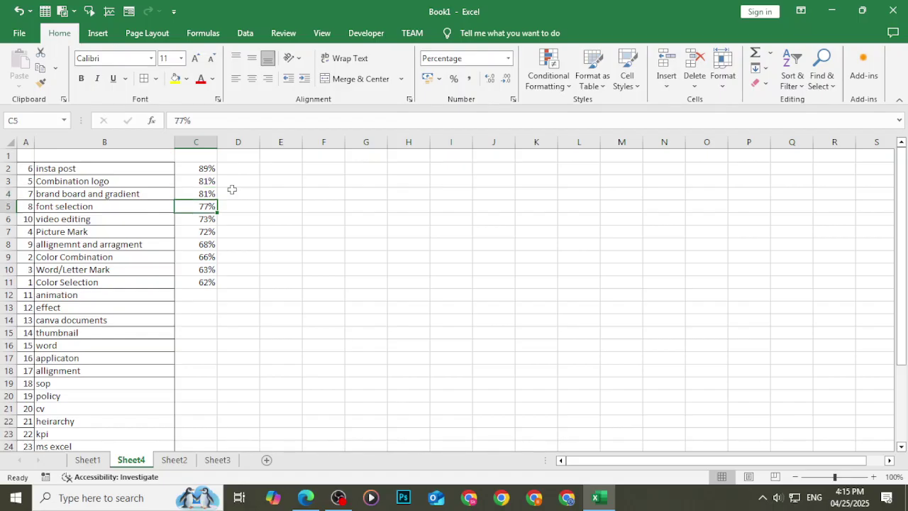
key("Down")
key("Down")
key("Down")
key("Down")
key("Down")
key("Down")
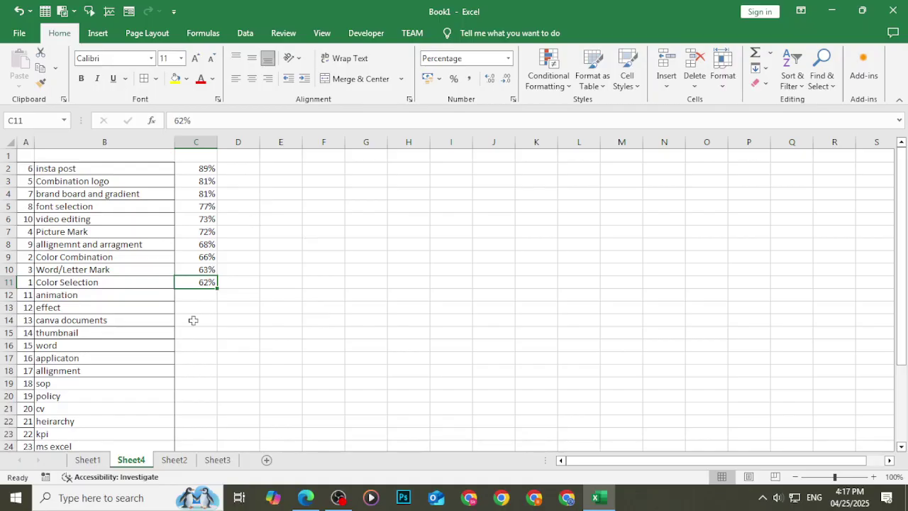
left_click(200, 292)
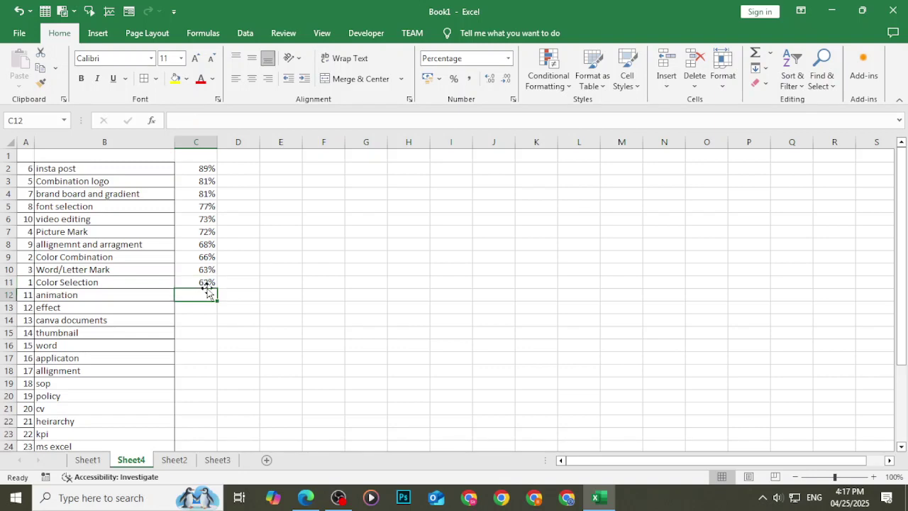
scroll(164, 327, "down", 2)
scroll(166, 328, "up", 2)
scroll(206, 339, "down", 4)
scroll(202, 336, "up", 4)
Look back up through the ranked skill names in column B to the first skill.
key("Left")
key("Up")
key("Up")
key("Up")
key("Up")
key("Up")
key("Up")
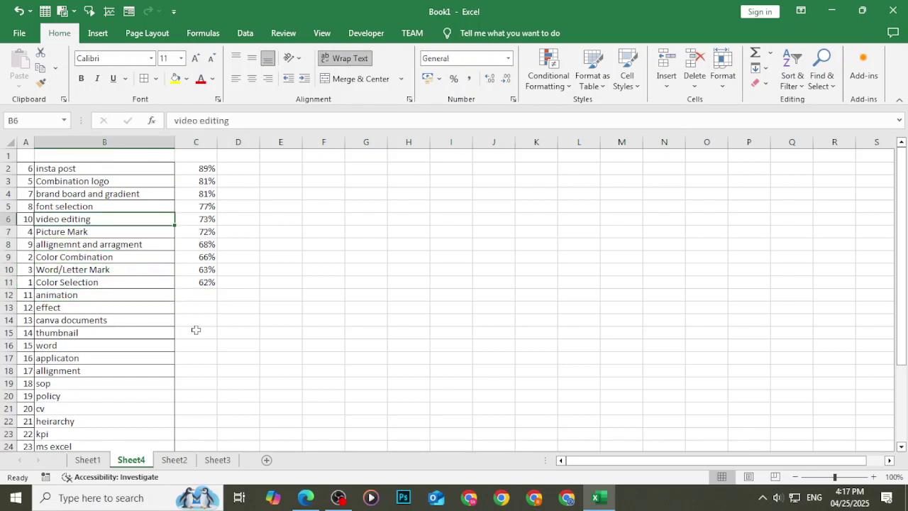
key("Up")
key("Up")
key("Up")
key("Up")
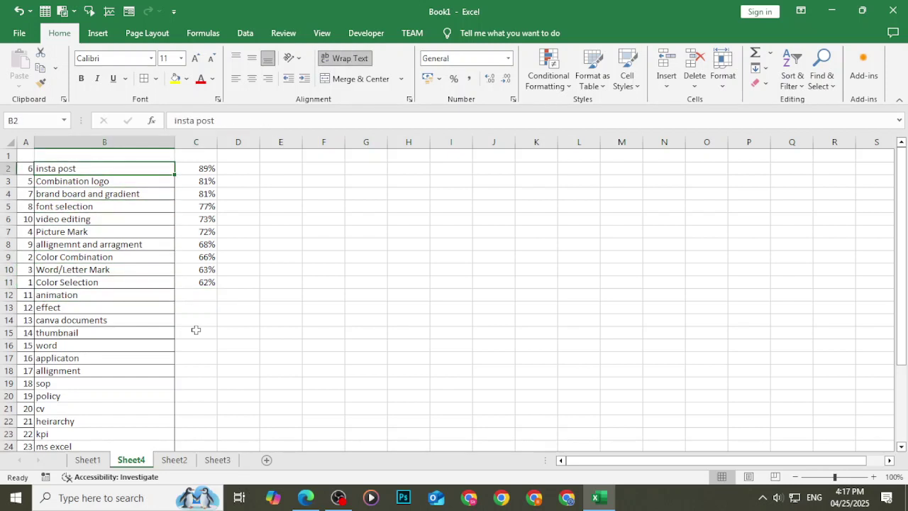
Mark the font selection skill with "p" in D5.
left_click(26, 170)
left_click(116, 246)
key("Down")
key("Down")
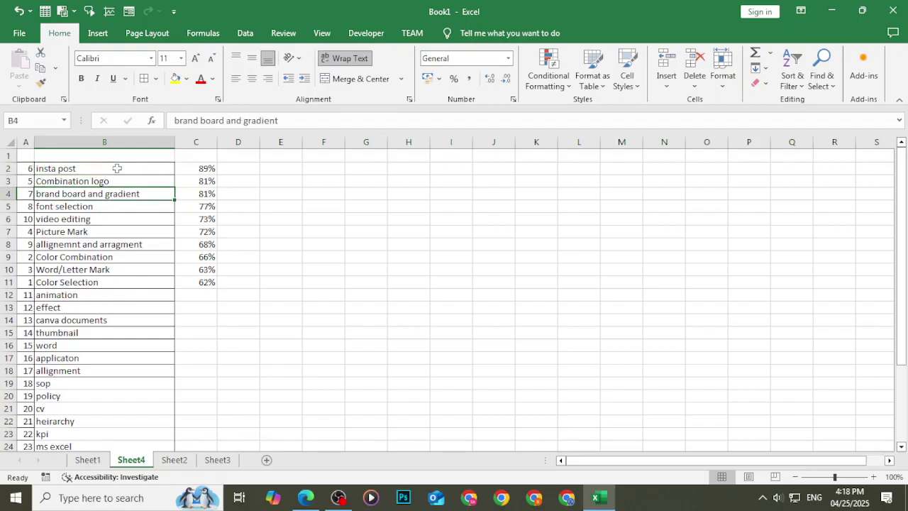
key("Down")
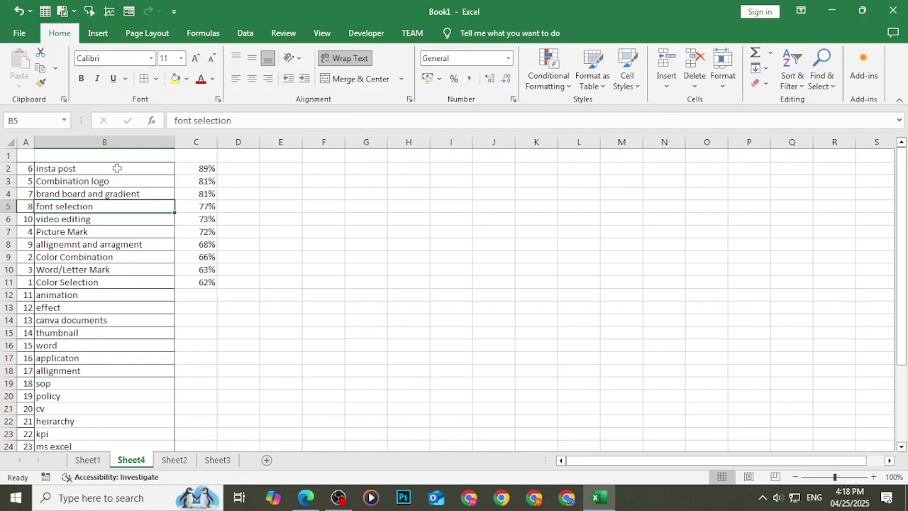
key("Right")
key("Right")
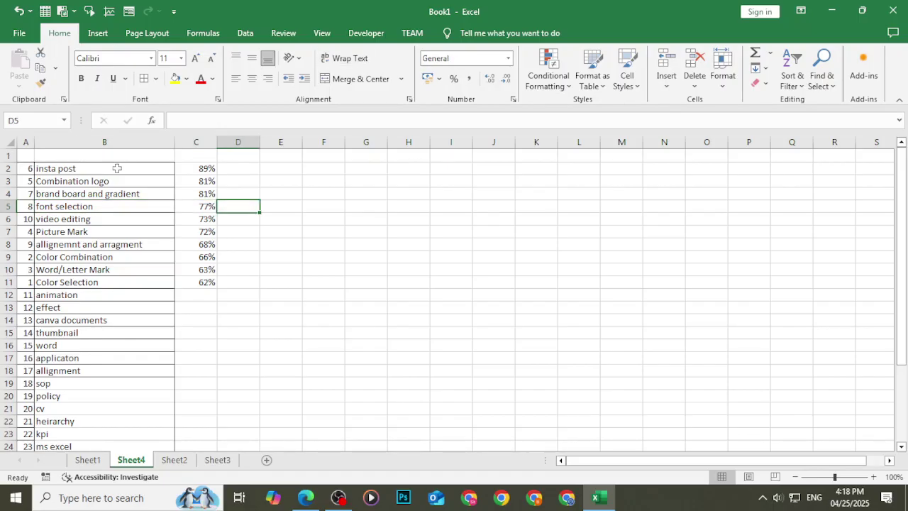
type("p")
key("Return")
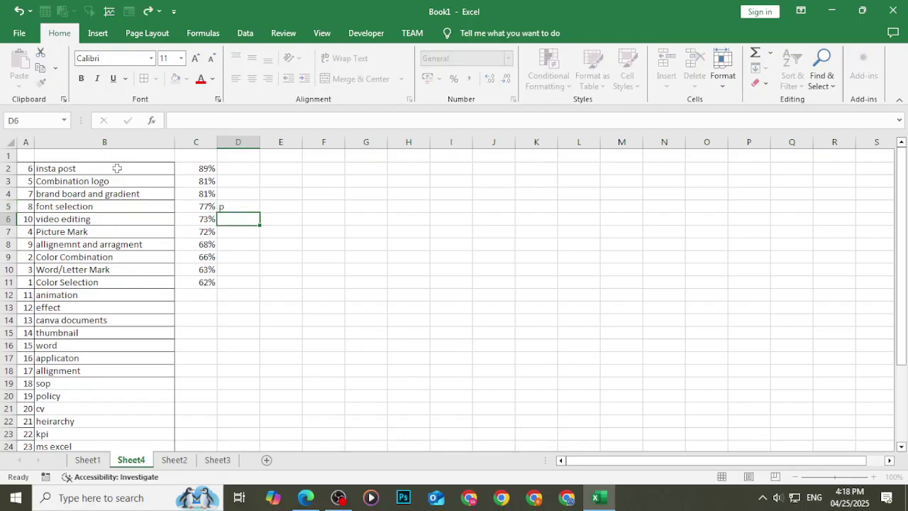
Mark the Picture Mark skill with "c" in D7.
key("Left")
key("Left")
key("Down")
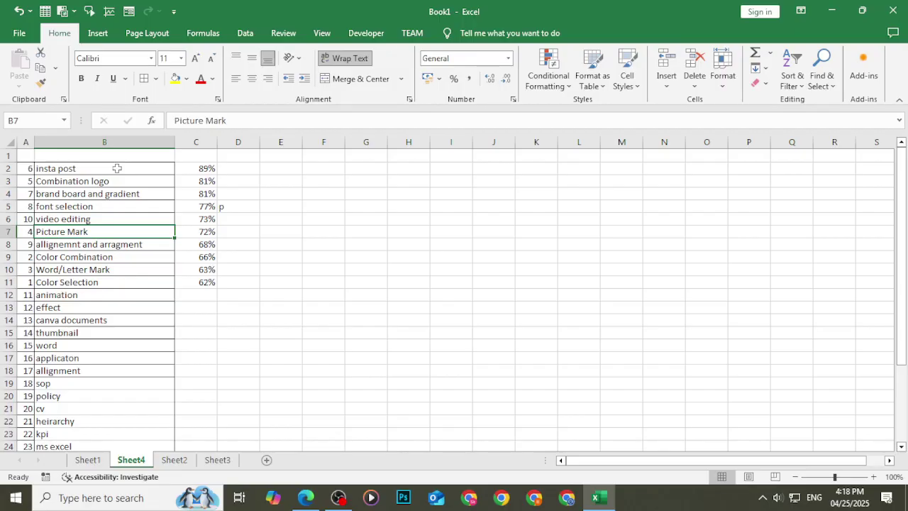
key("Right")
key("Right")
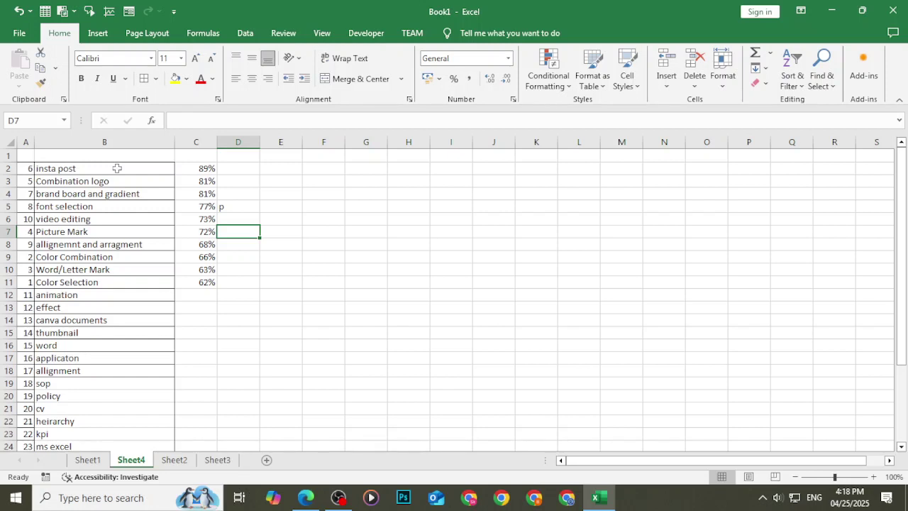
type("c")
key("Left")
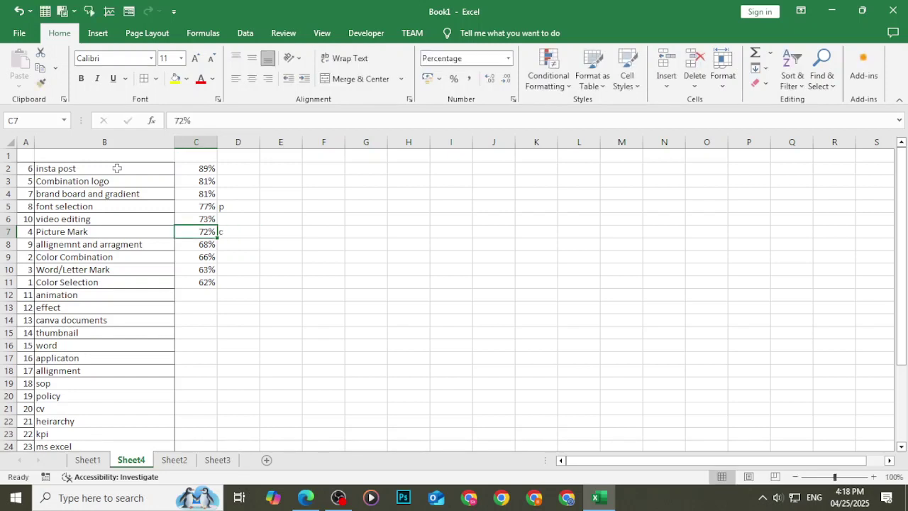
Mark the Color Combination skill with "p" in D9.
key("Left")
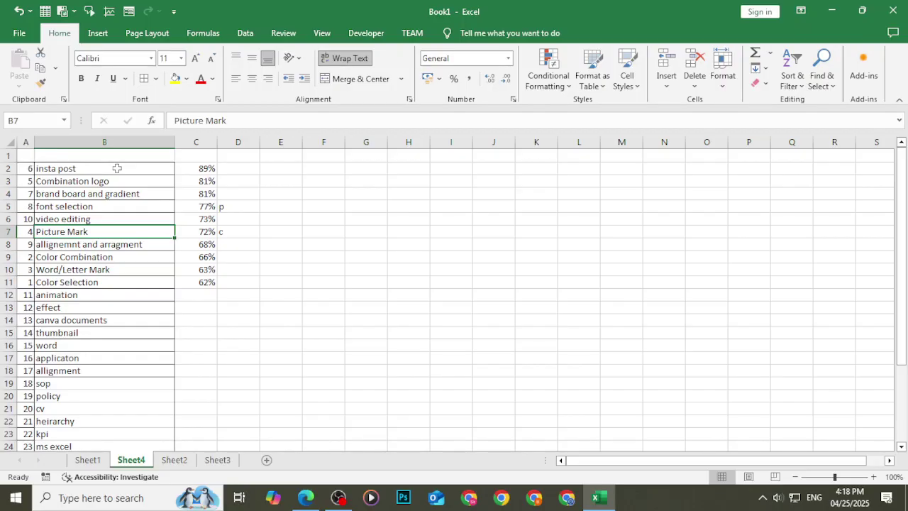
key("Down")
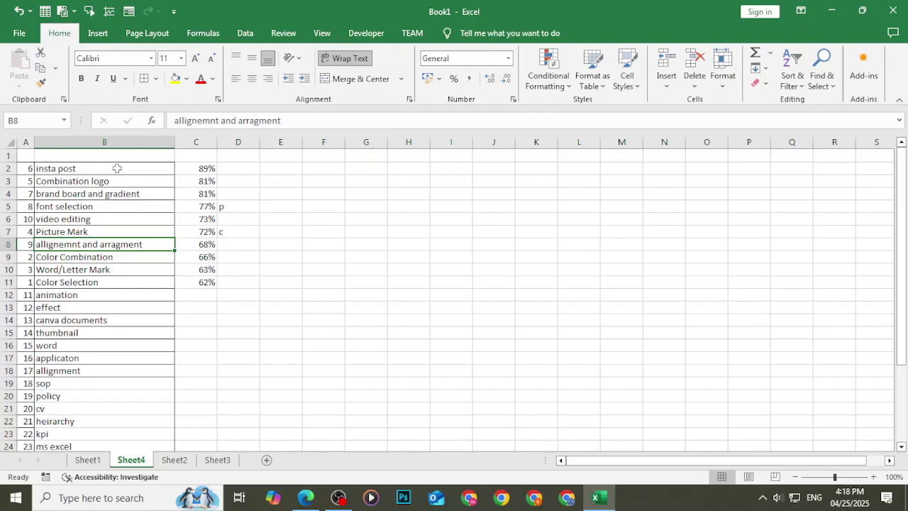
key("Right")
key("Up")
key("Right")
key("Down")
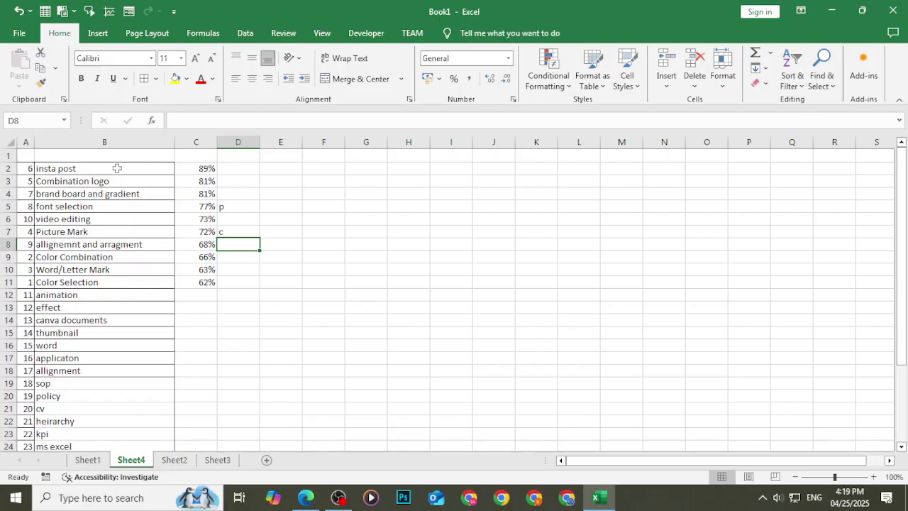
key("Left")
key("Left")
key("Down")
key("Down")
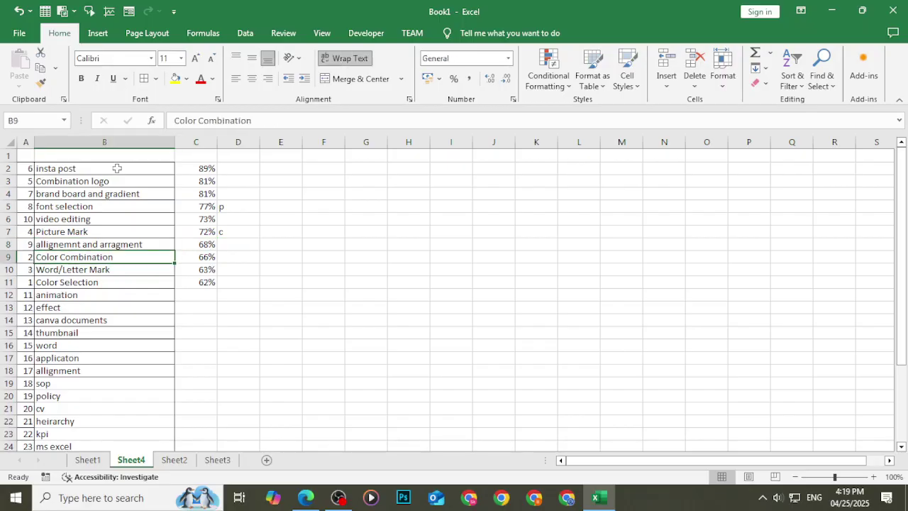
key("Right")
key("Right")
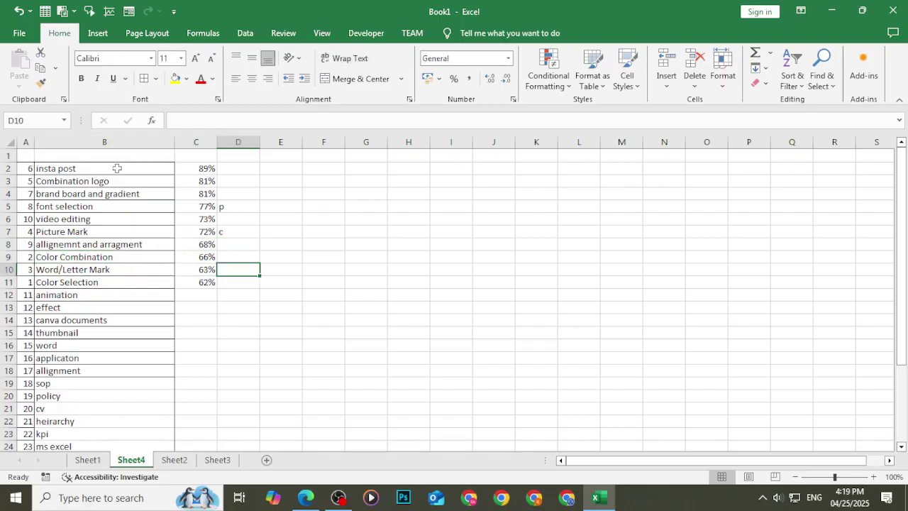
key("Up")
type("p")
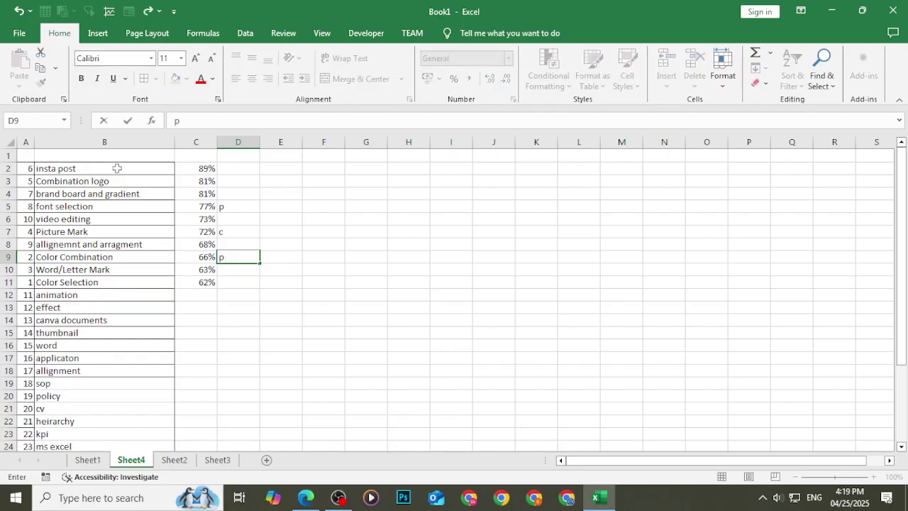
key("Return")
Mark the animation skill with "p" in D12.
key("Left")
key("Left")
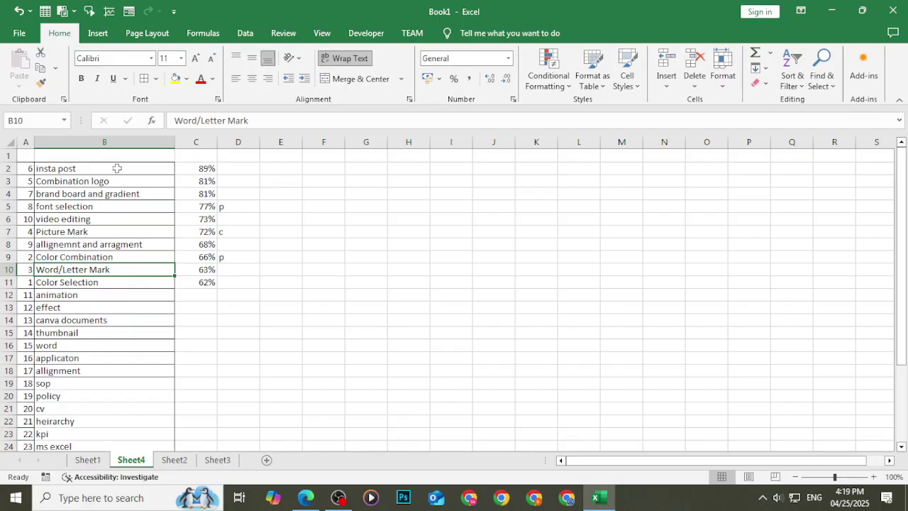
key("Down")
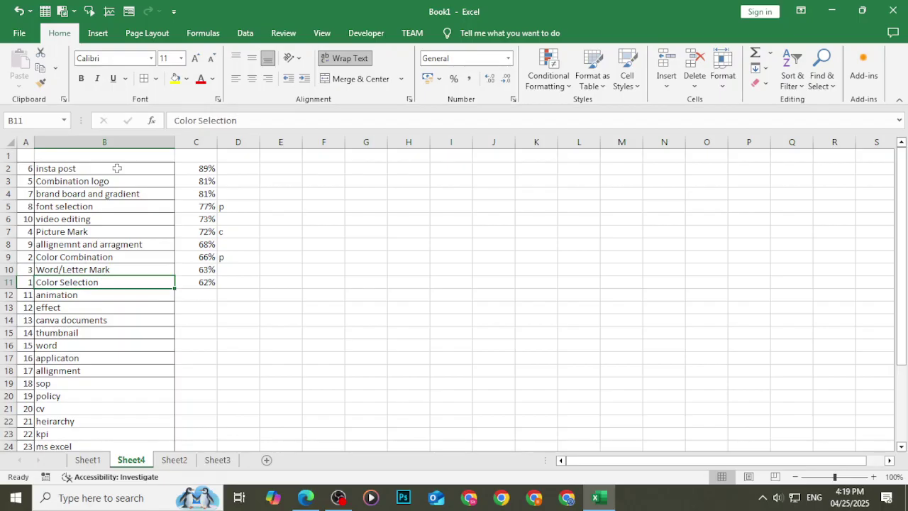
key("Down")
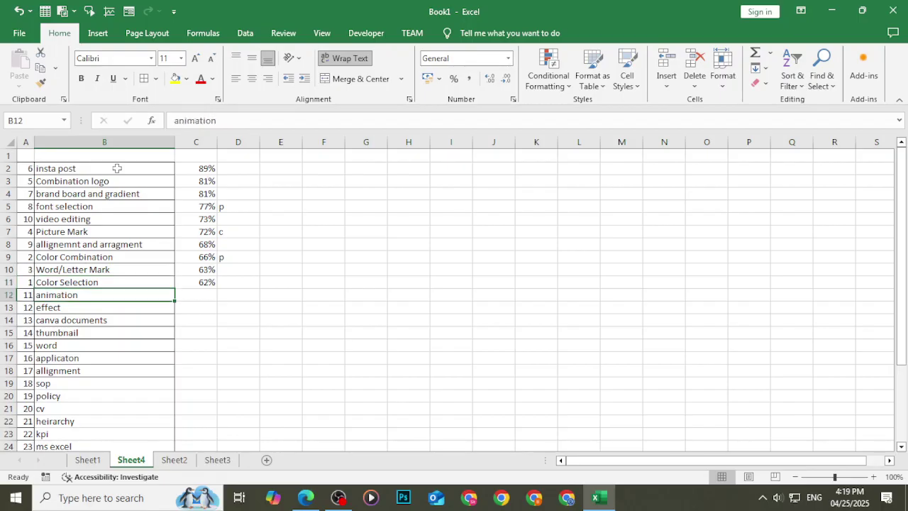
key("Right")
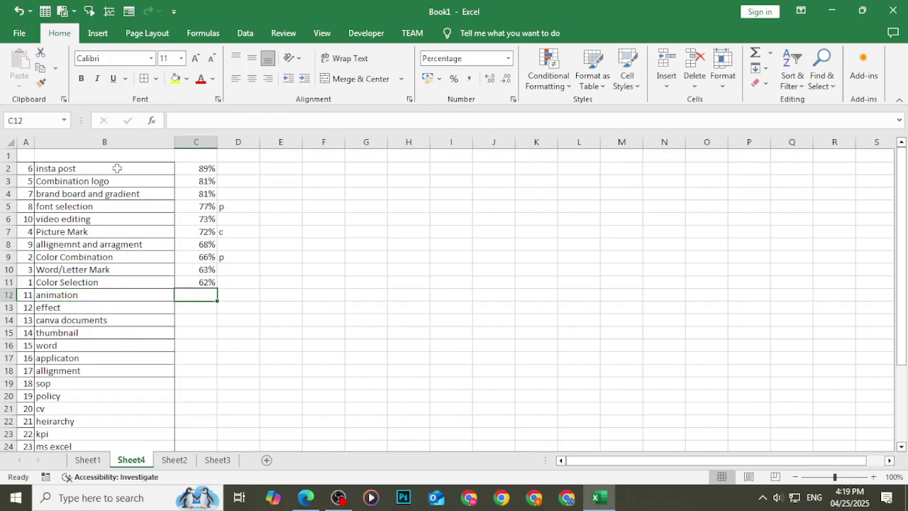
key("Right")
type("p")
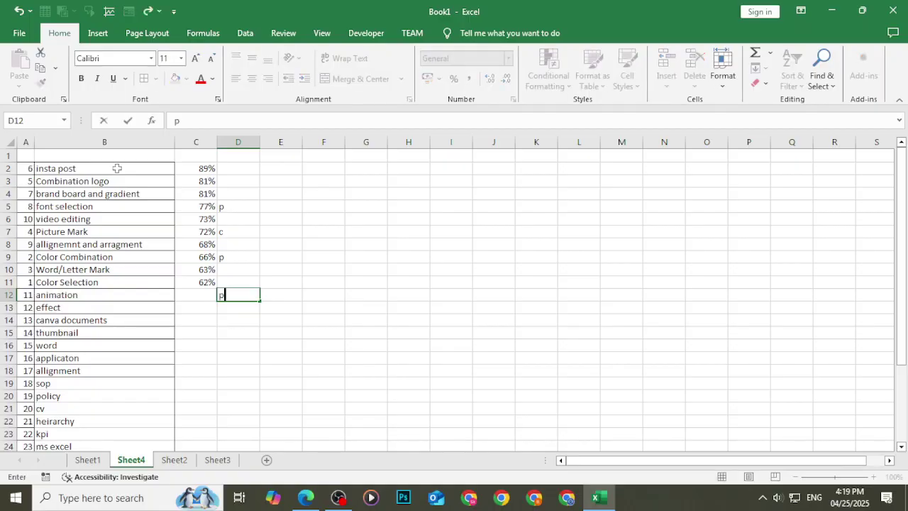
key("Left")
Rename the animation skill in B12 to "Transition animation".
key("Left")
type("Tr")
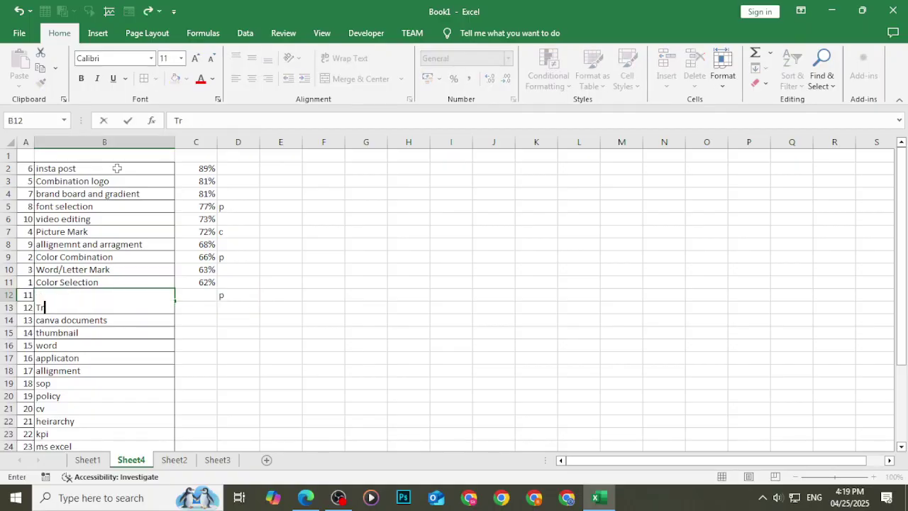
type("ansition animation")
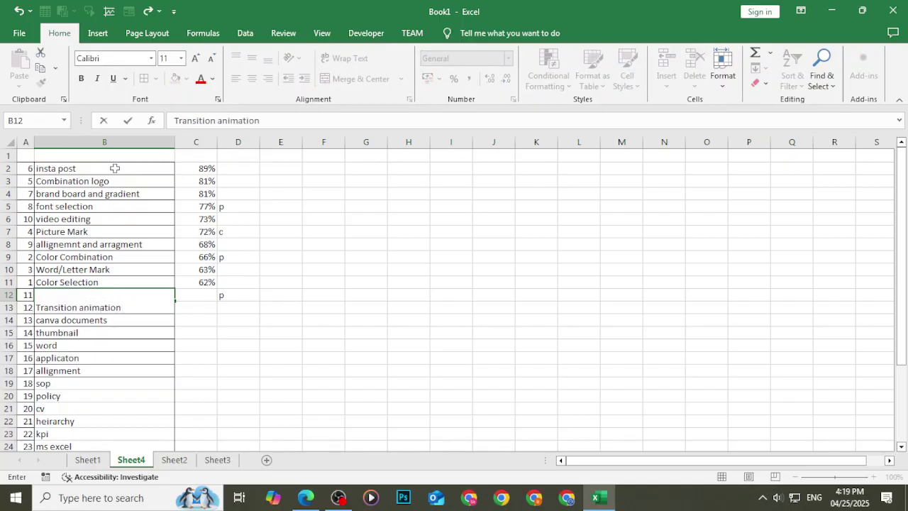
key("Return")
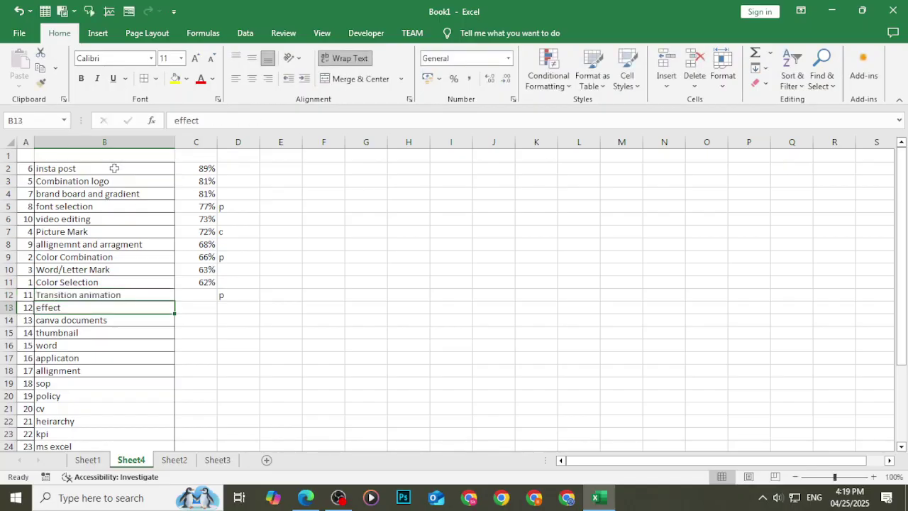
Mark the effect skill with "p" in D13.
key("Right")
key("Right")
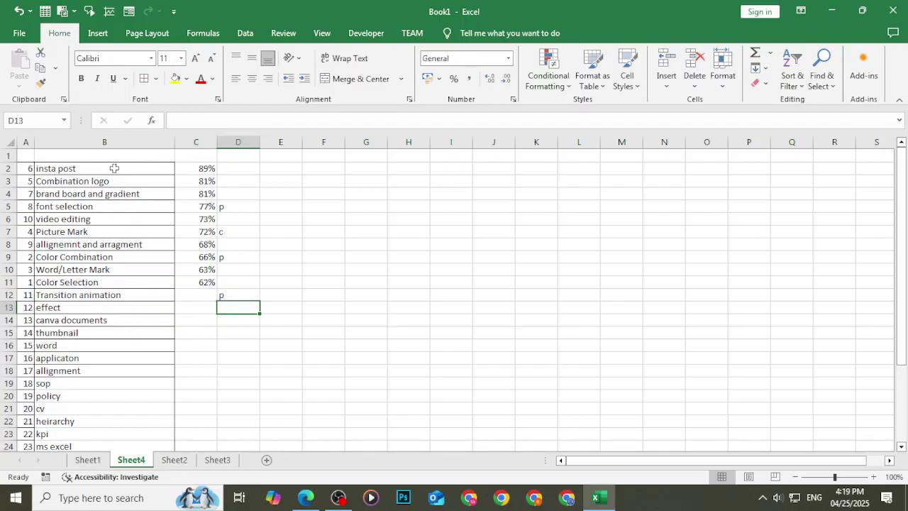
type("p")
key("Return")
Enter 70% for Transition animation, 95% for effect and 100% for canva documents in C12:C14.
key("Left")
key("Left")
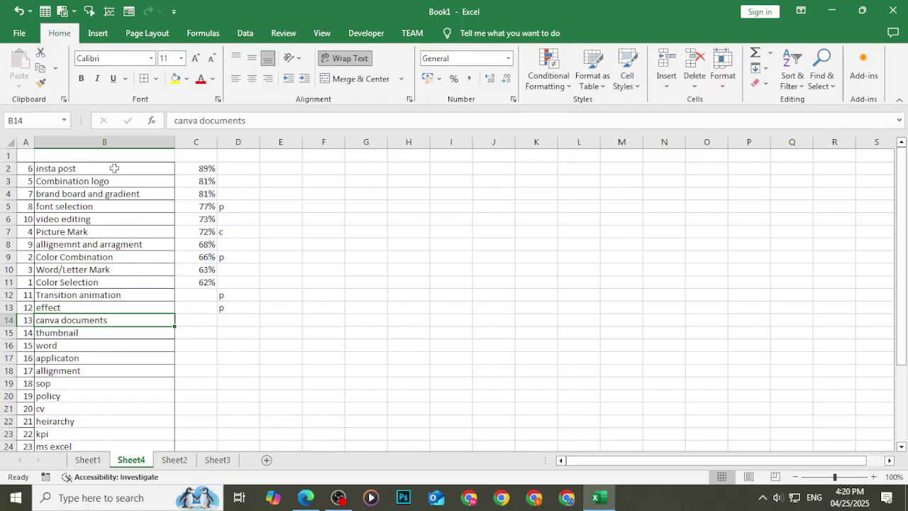
key("Right")
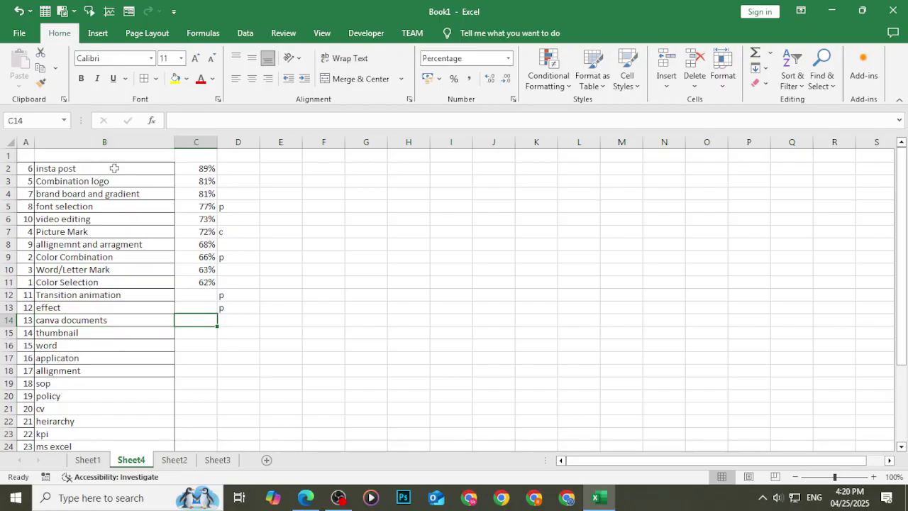
key("Up")
key("Up")
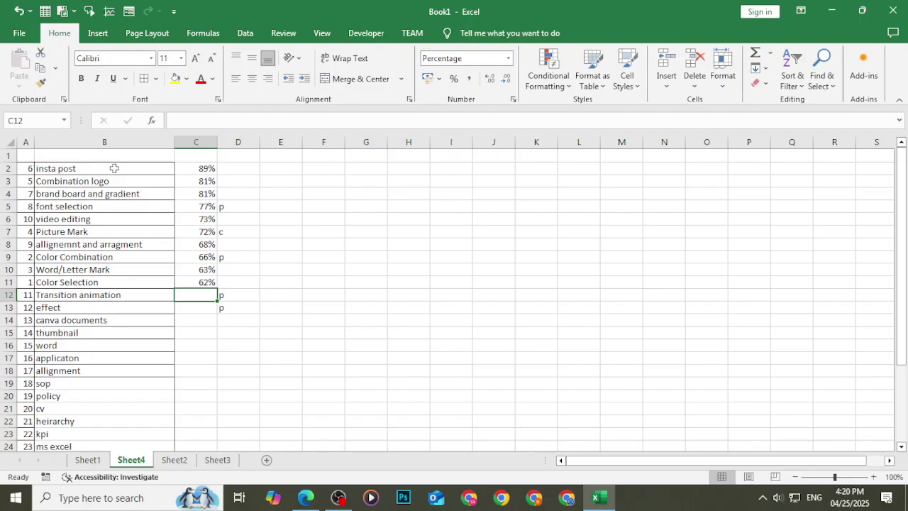
type("70")
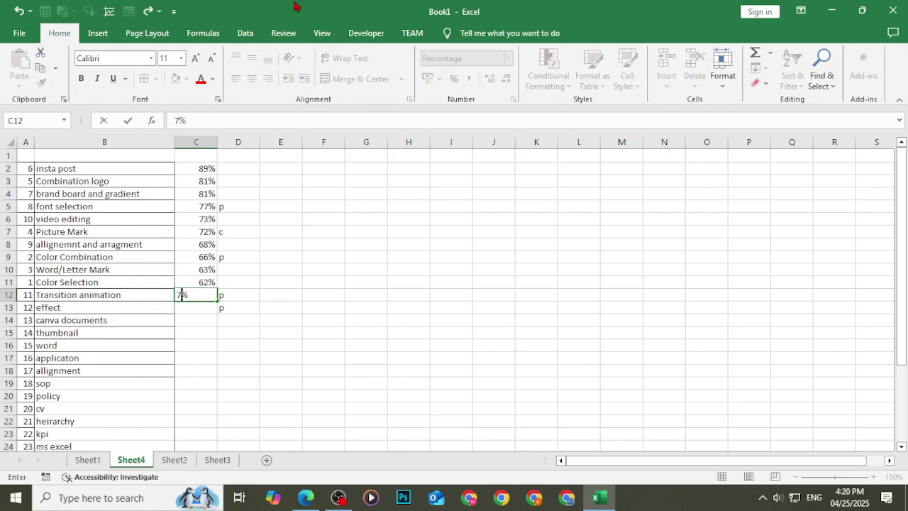
key("Return")
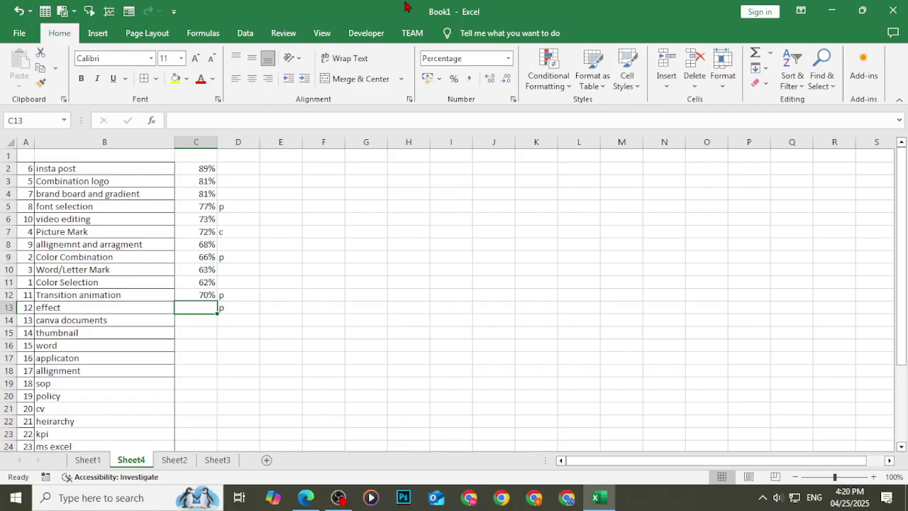
type("95")
key("Return")
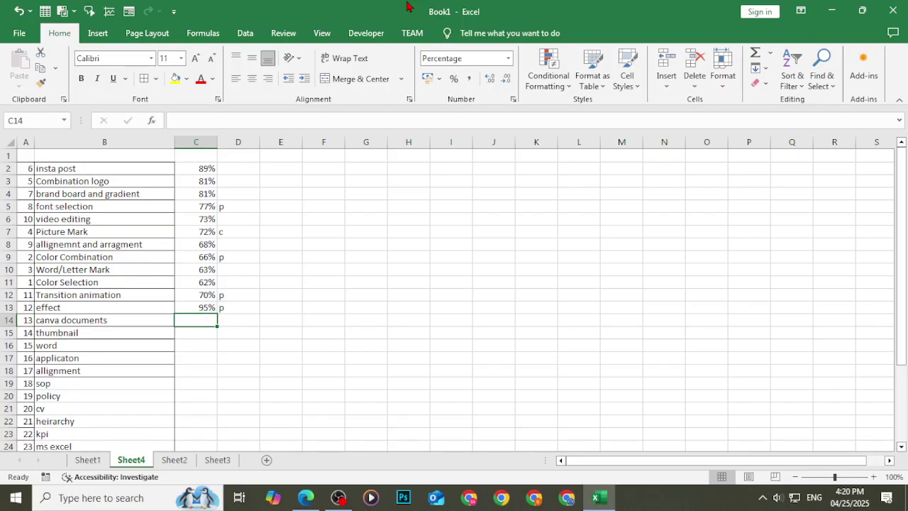
type("100")
key("Return")
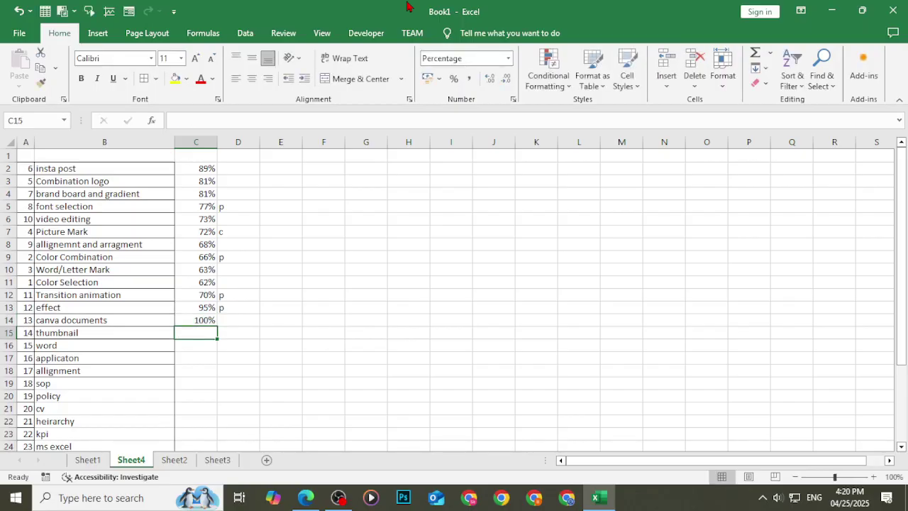
key("Up")
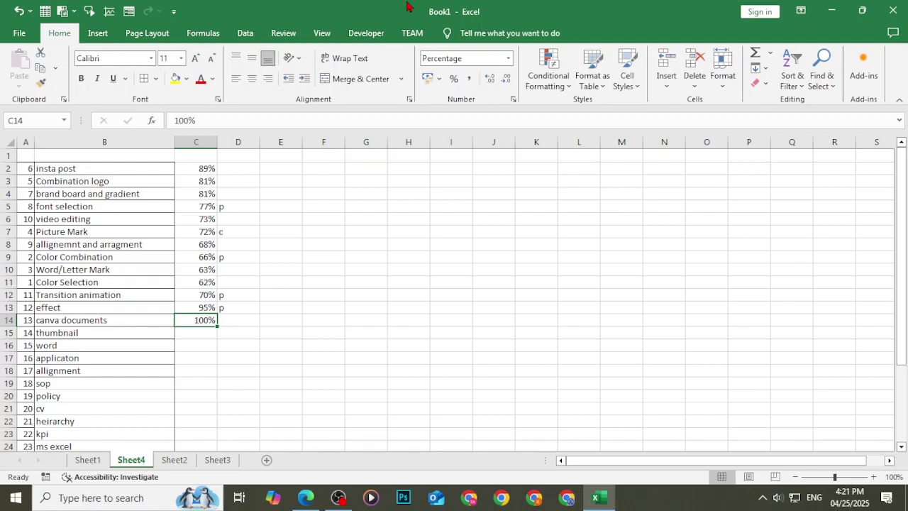
Enter 50% for thumbnail and 100% for word in C15:C16.
key("Down")
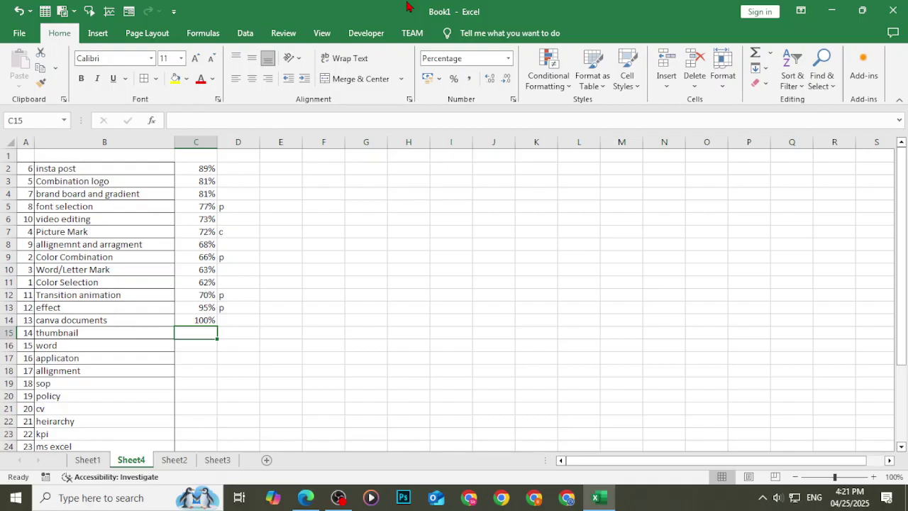
type("50")
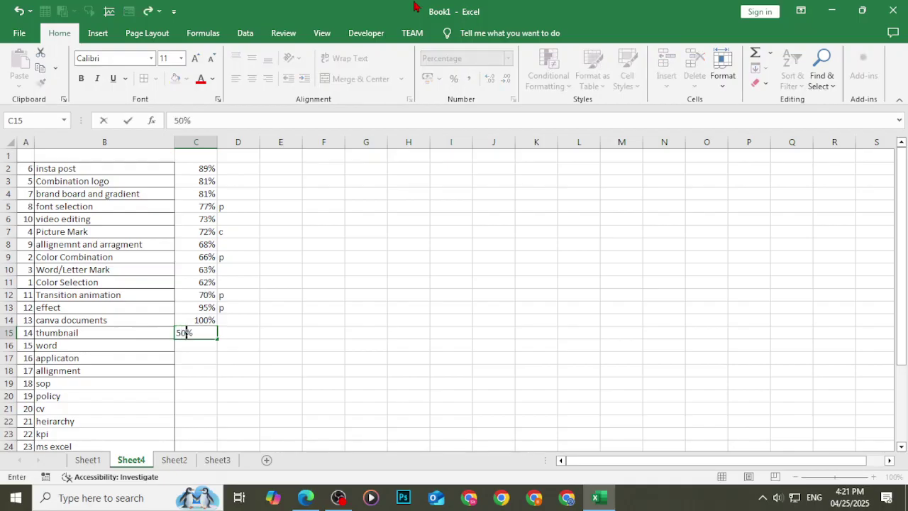
key("Return")
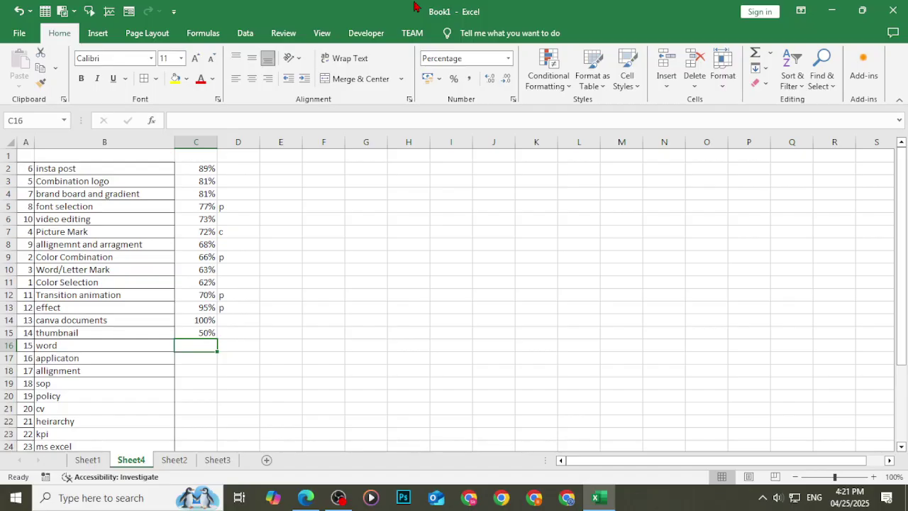
type("100")
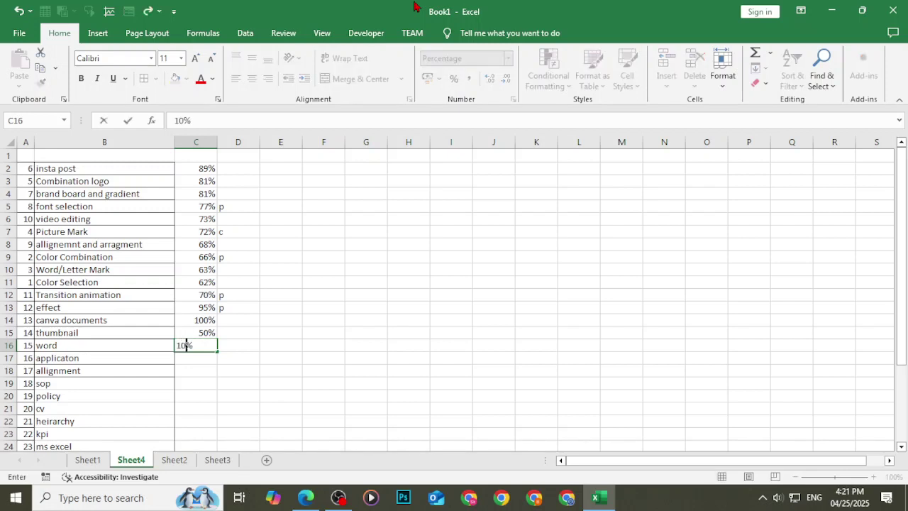
key("Return")
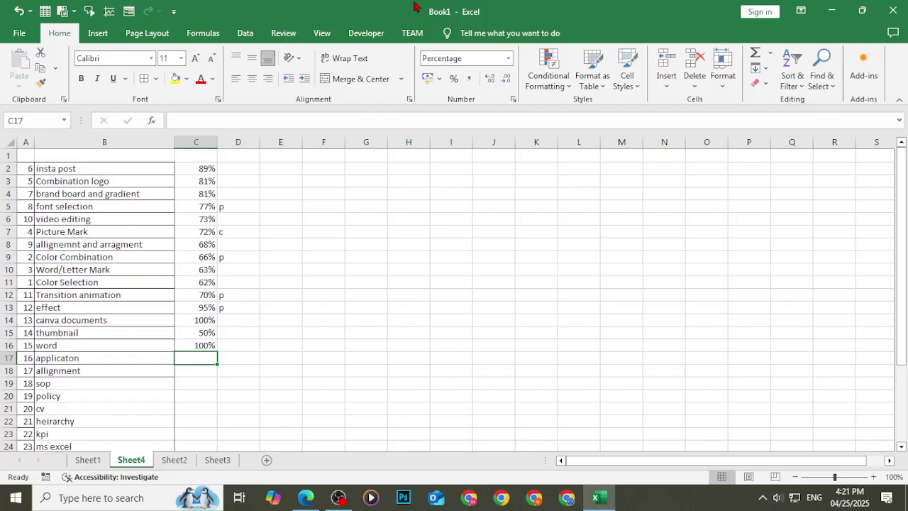
Rename the word skill in B16 to "Documentation" and clear the applicaton entry in B17.
key("Left")
key("Up")
type("D")
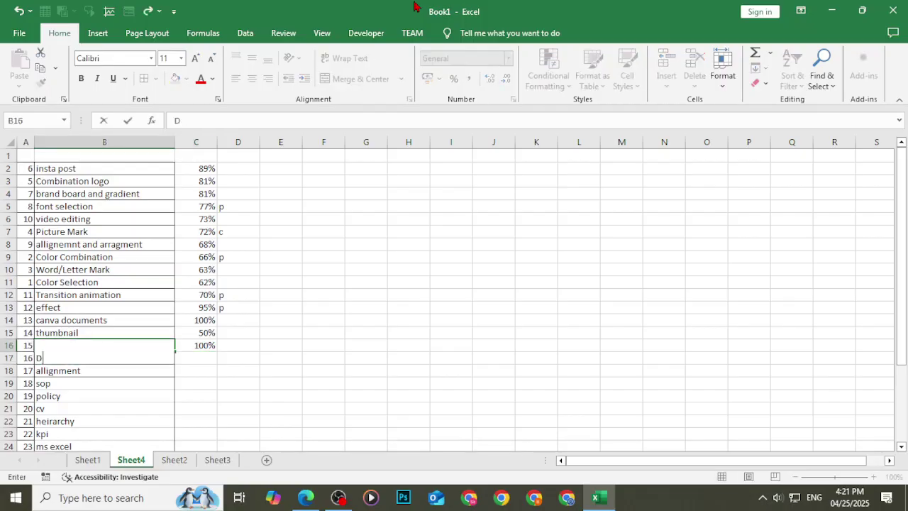
type("ocumentati")
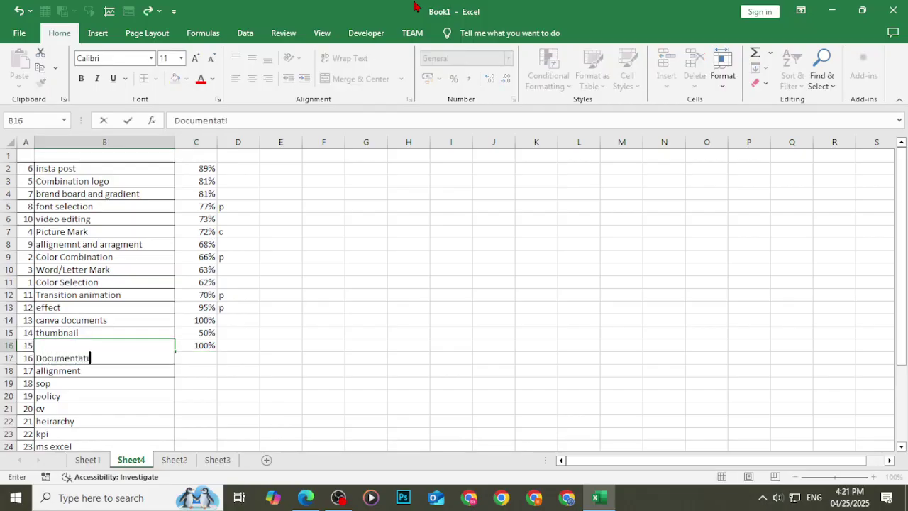
type("on")
key("Return")
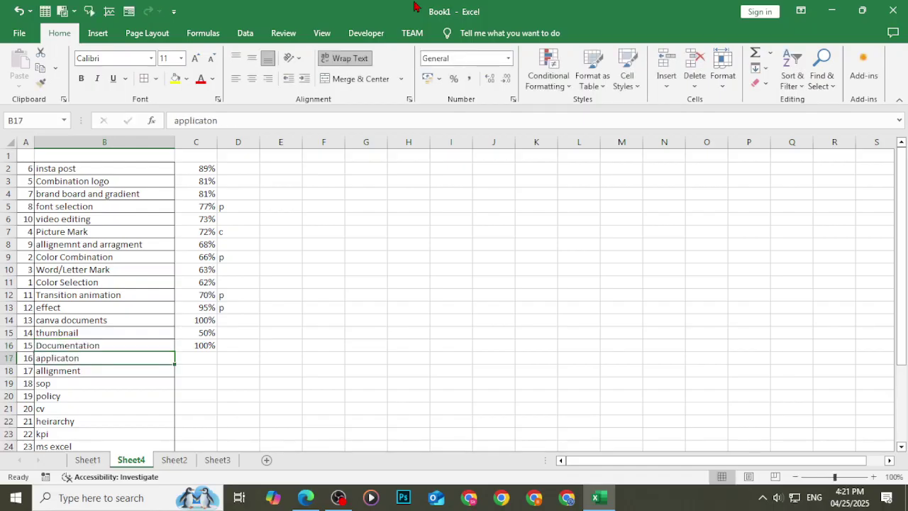
key("Delete")
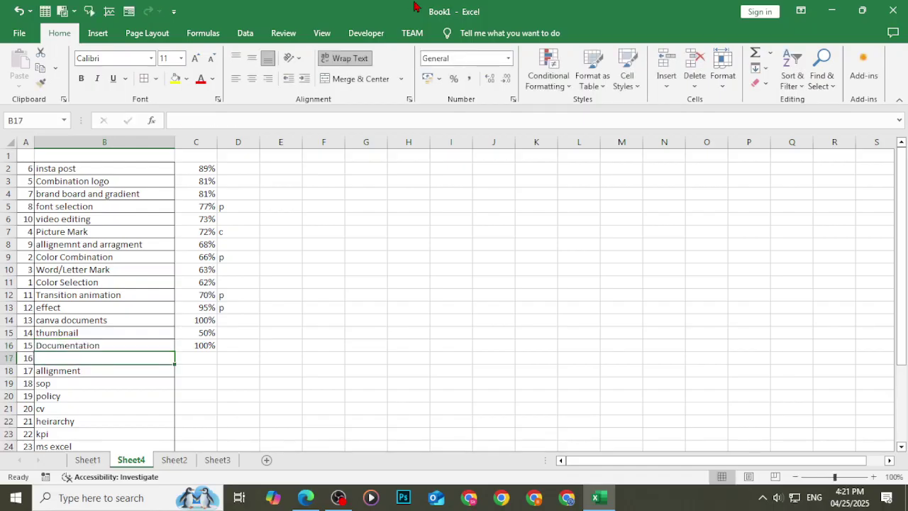
Mark the allignment skill with "p" in D18 and enter 50% for it in C18.
key("Down")
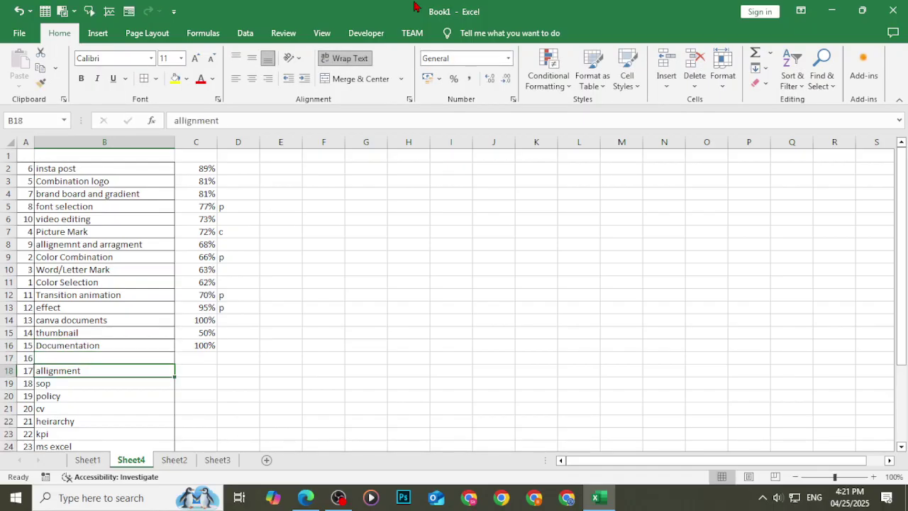
key("Right")
key("Right")
type("p")
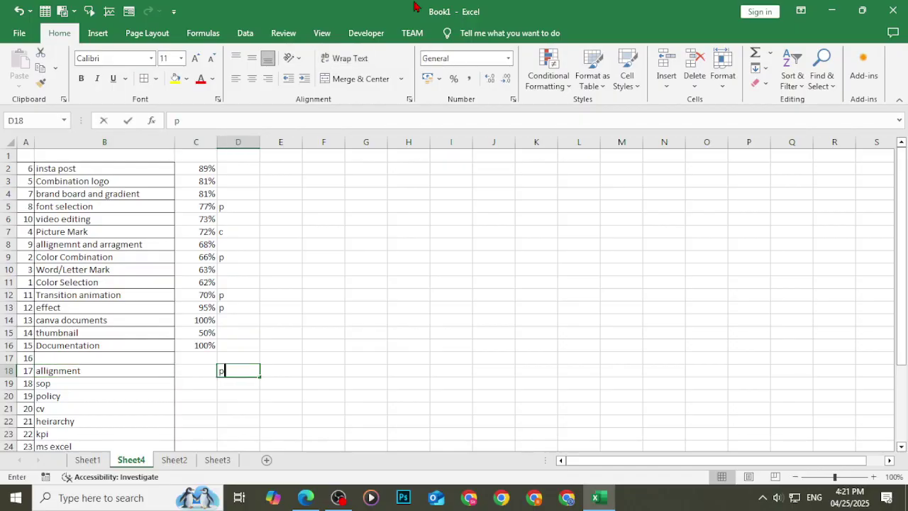
key("Left")
type("50")
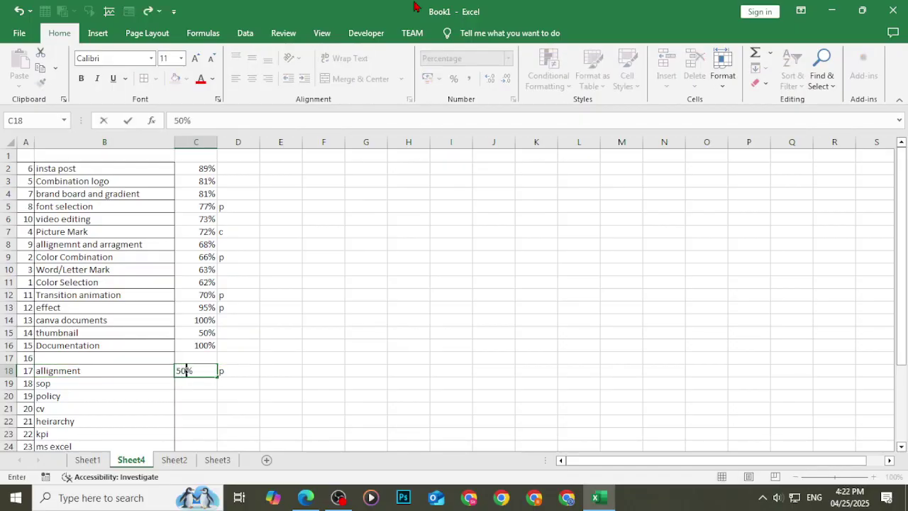
key("Up")
Enter 60% for sop, 80% for policy and 95% for cv in C19:C21.
key("Left")
key("Down")
key("Down")
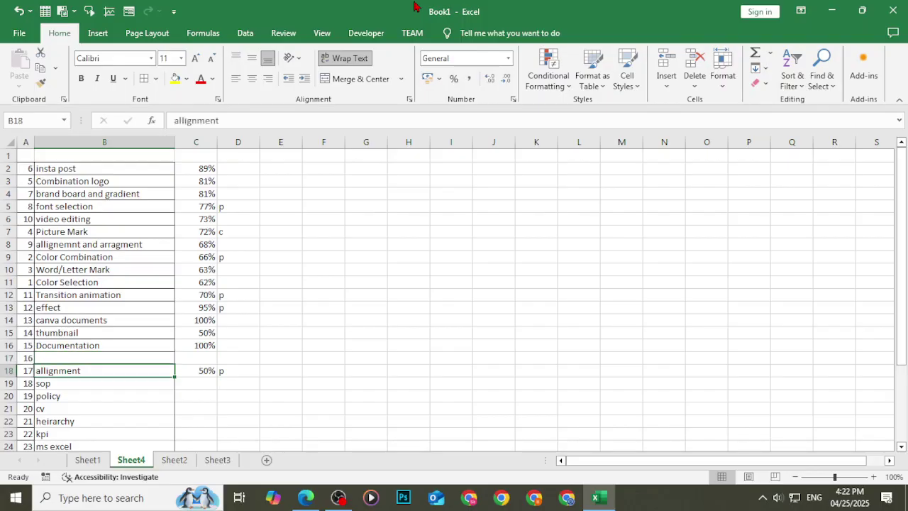
key("Right")
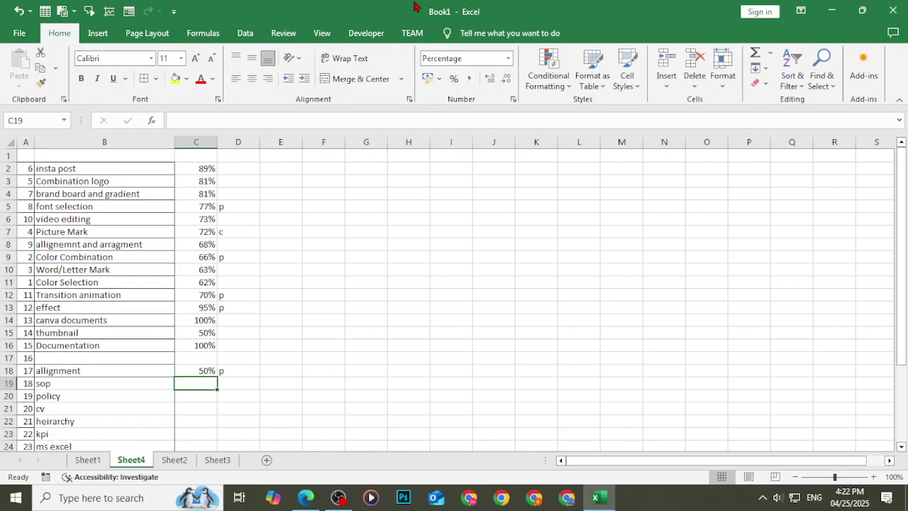
type("60")
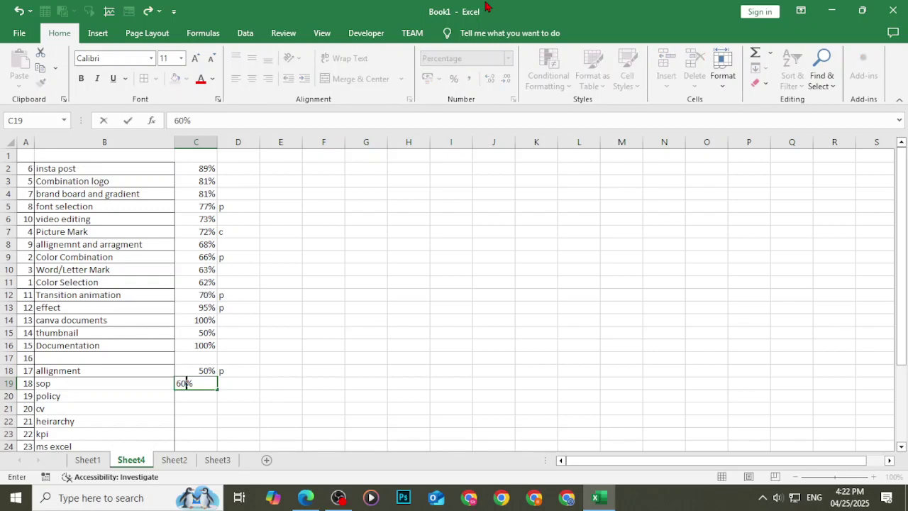
key("Return")
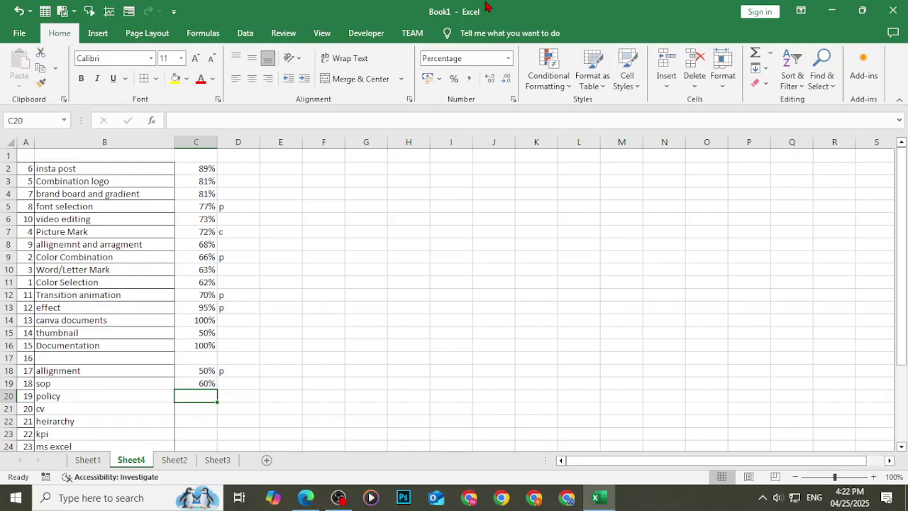
type("80")
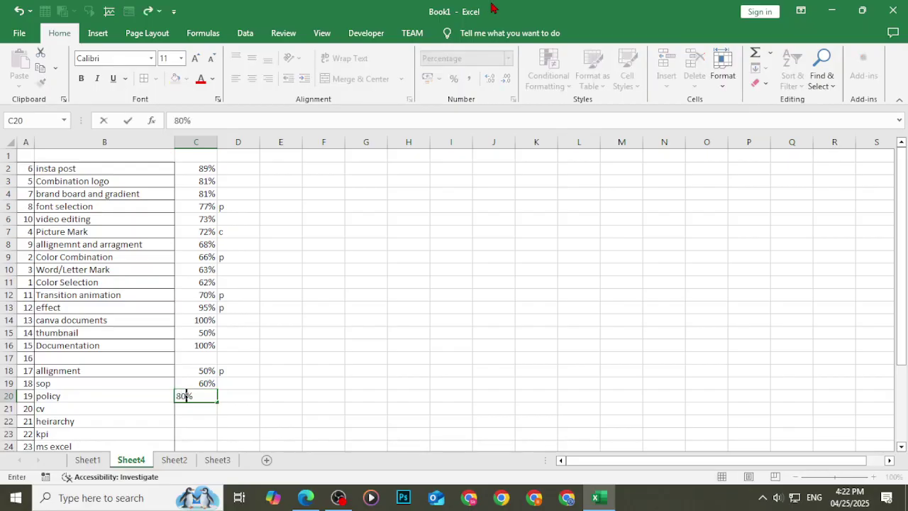
key("Return")
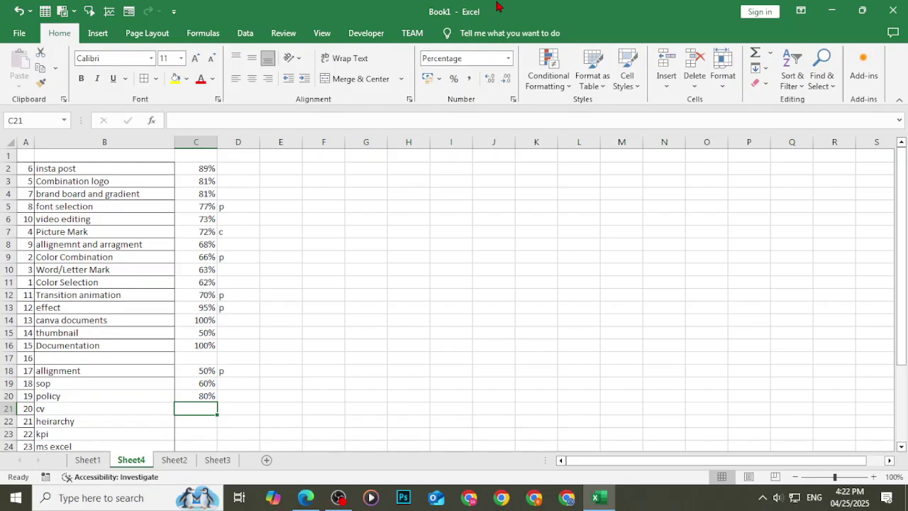
type("95")
key("Return")
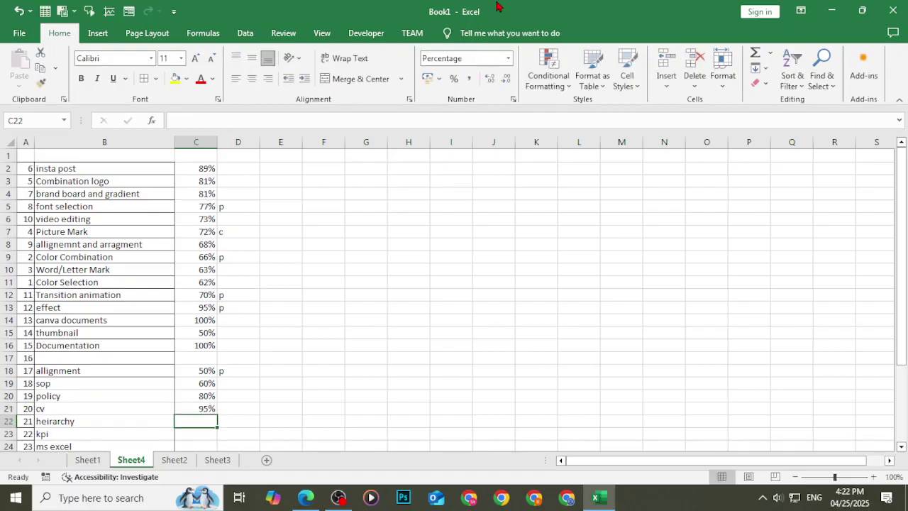
Look over the remaining skills listed below cv that have no percentage.
key("Down")
key("Down")
key("Down")
key("Down")
key("Down")
key("Down")
key("Up")
key("Up")
key("Up")
key("Up")
key("Up")
key("Up")
key("Up")
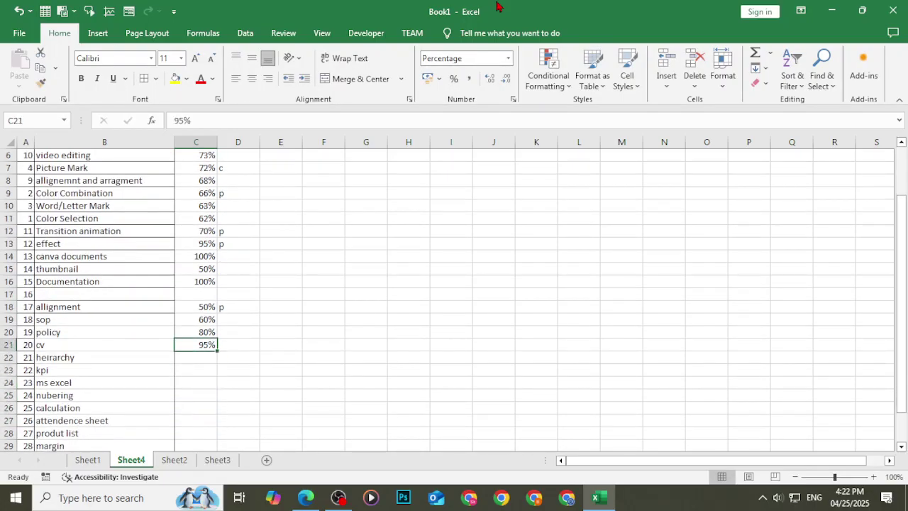
Rename the heirarchy skill in B22 to "Design Principal" and enter 50% for it in C22.
key("Down")
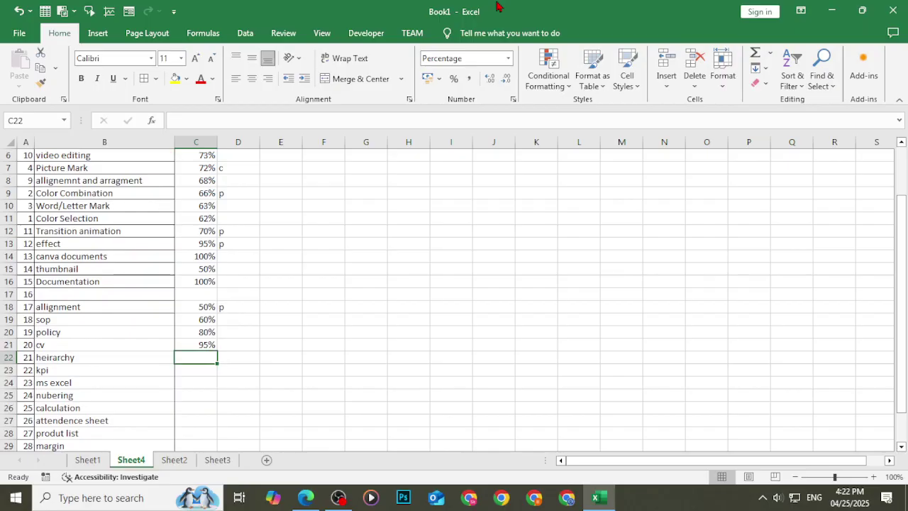
key("Left")
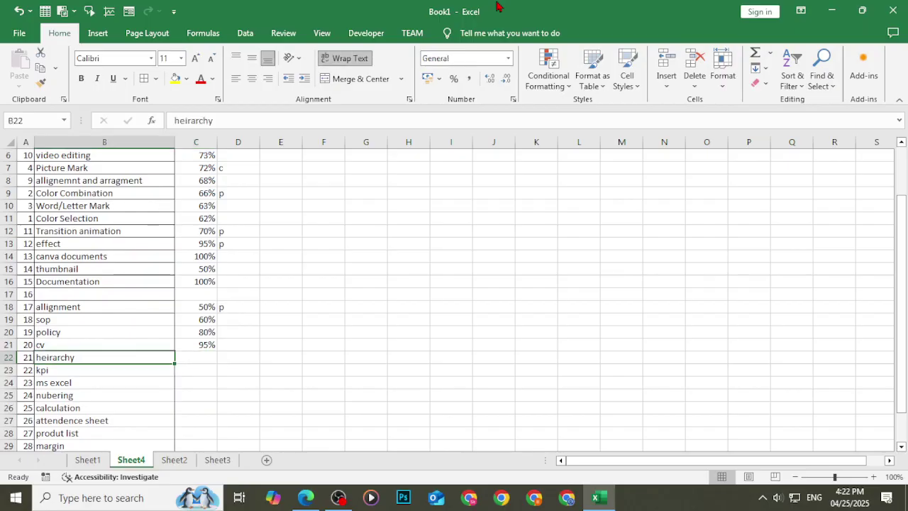
type("Desi")
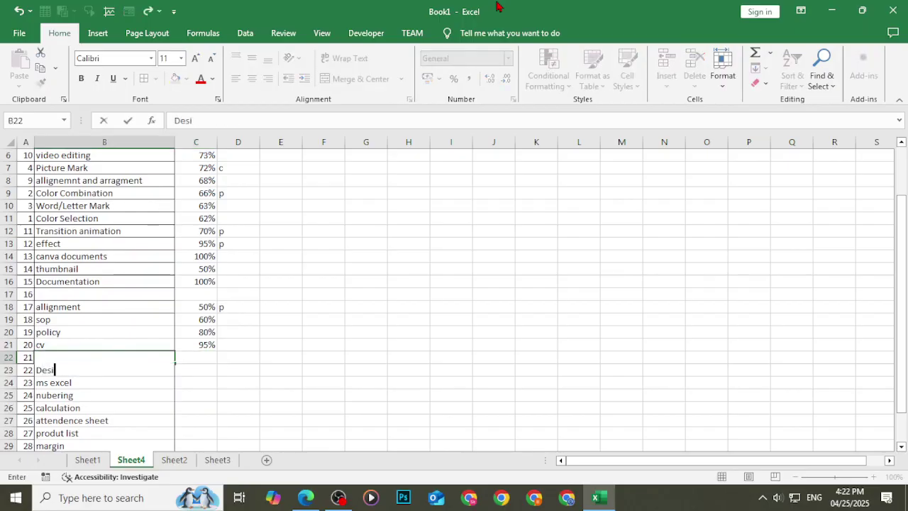
type("gn Principal")
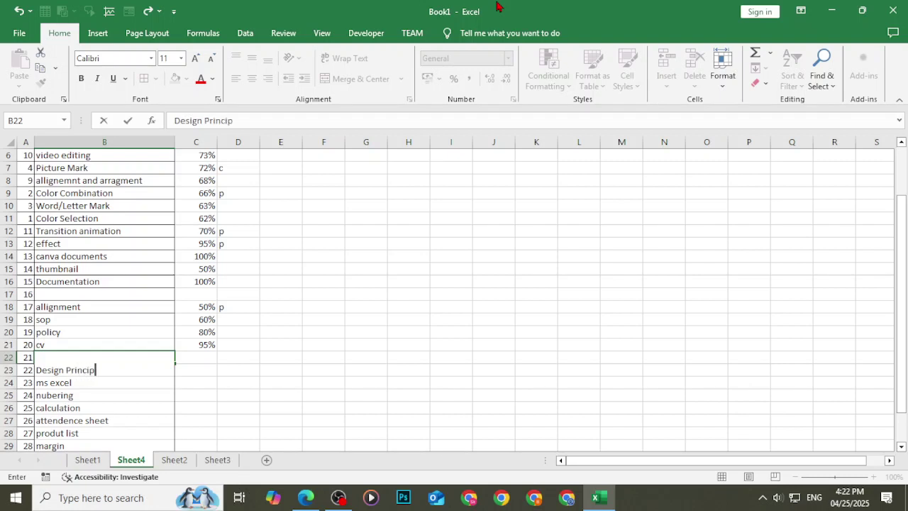
key("Tab")
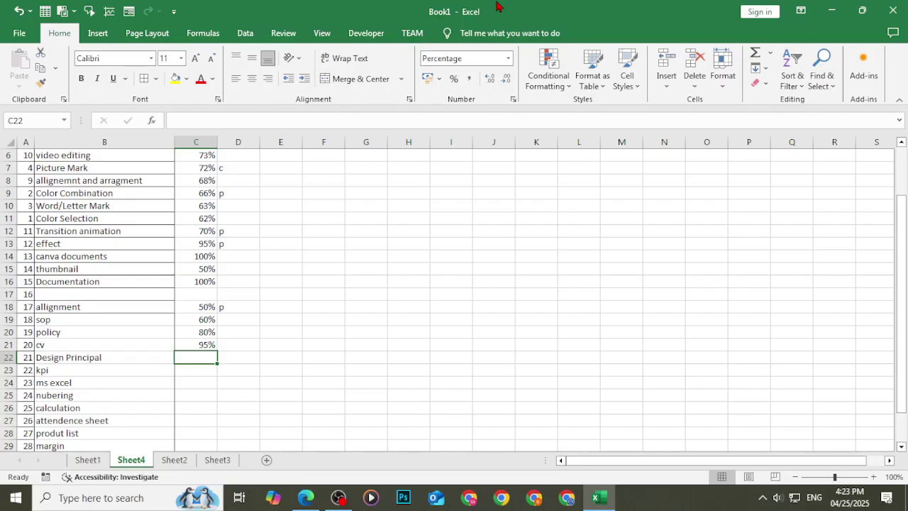
type("50")
key("Return")
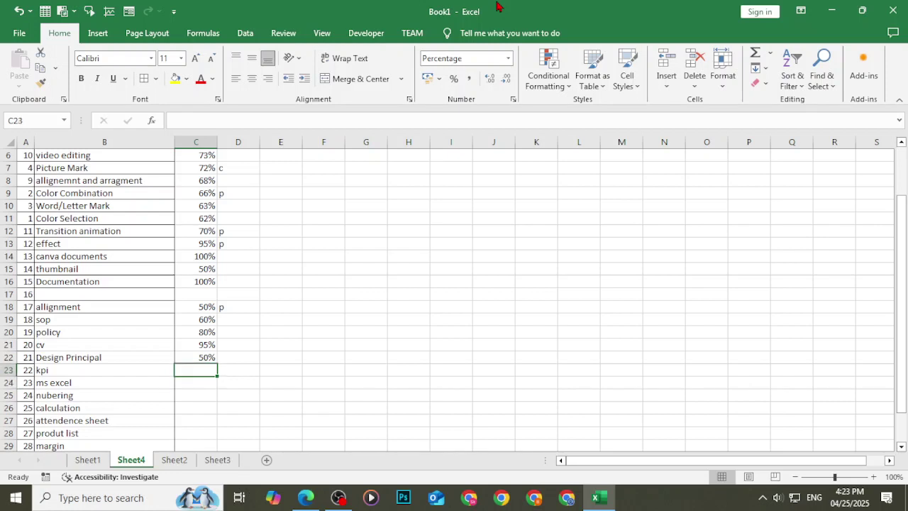
Rename the kpi skill in B23 to "OKRs/ KPIS".
key("Left")
type("OK")
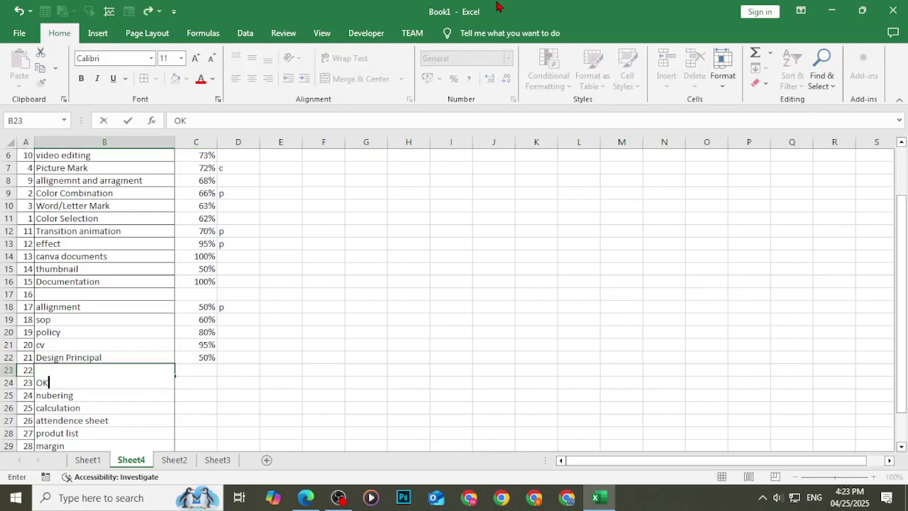
type("Rs/ KPIS")
key("Tab")
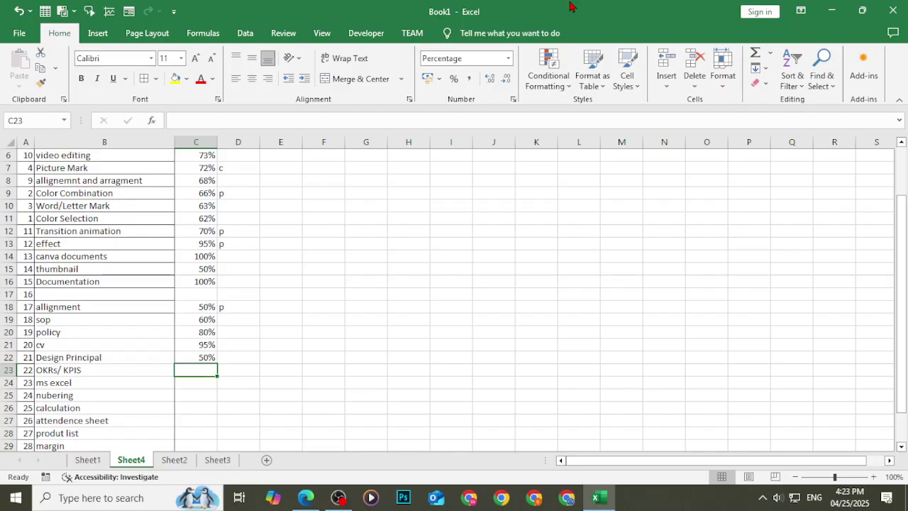
Enter 70% for OKRs/ KPIS and 80% for ms excel in C23:C24.
type("70")
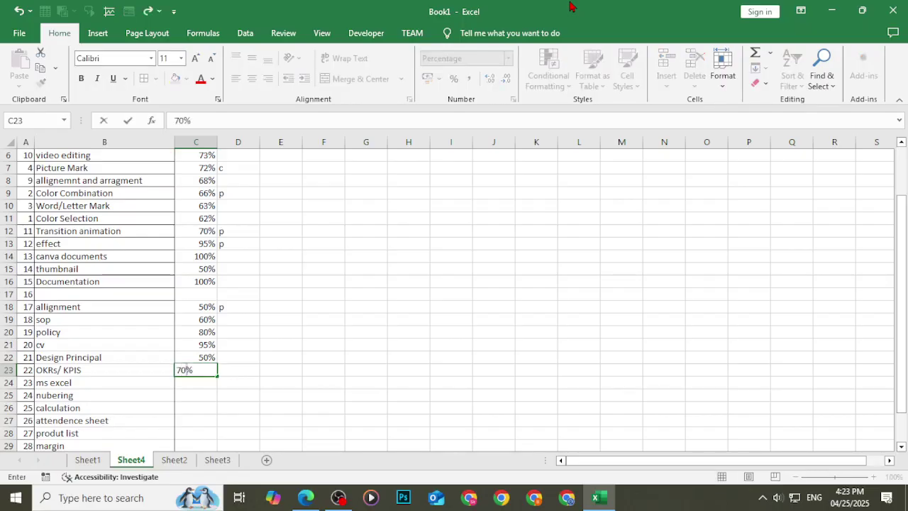
key("Return")
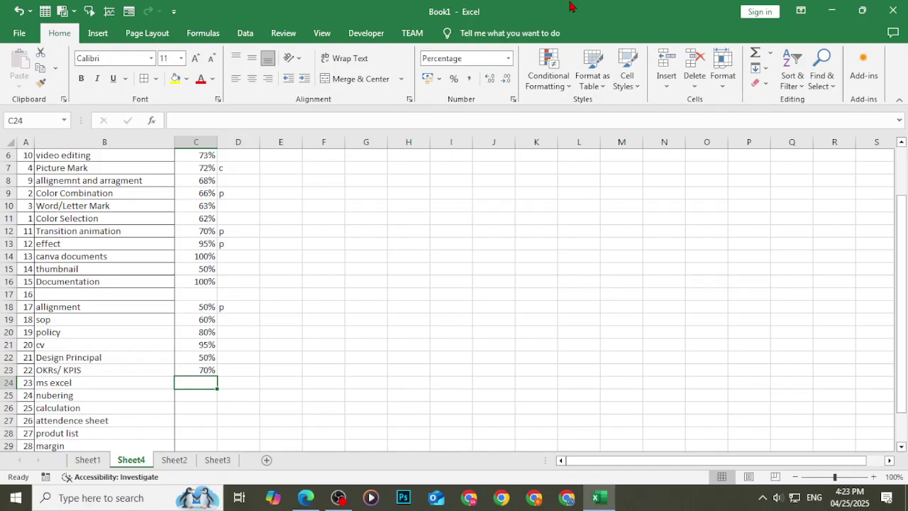
type("80")
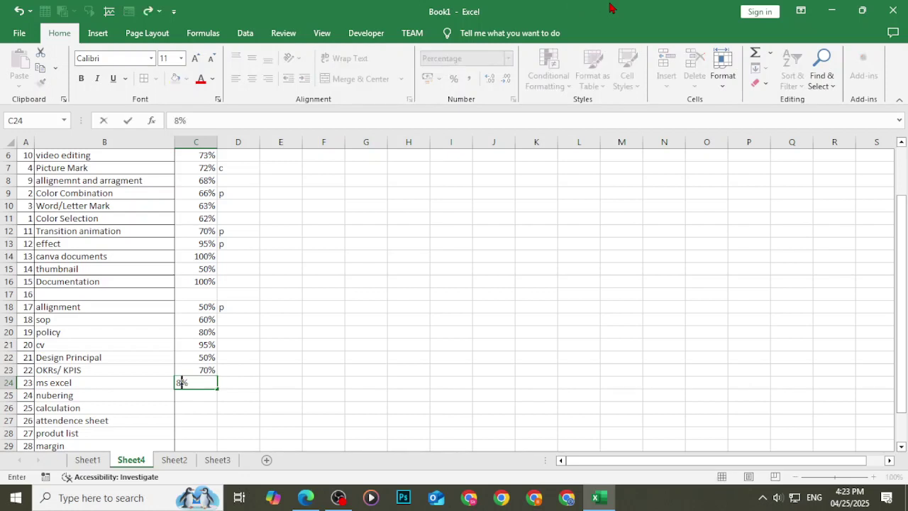
key("Return")
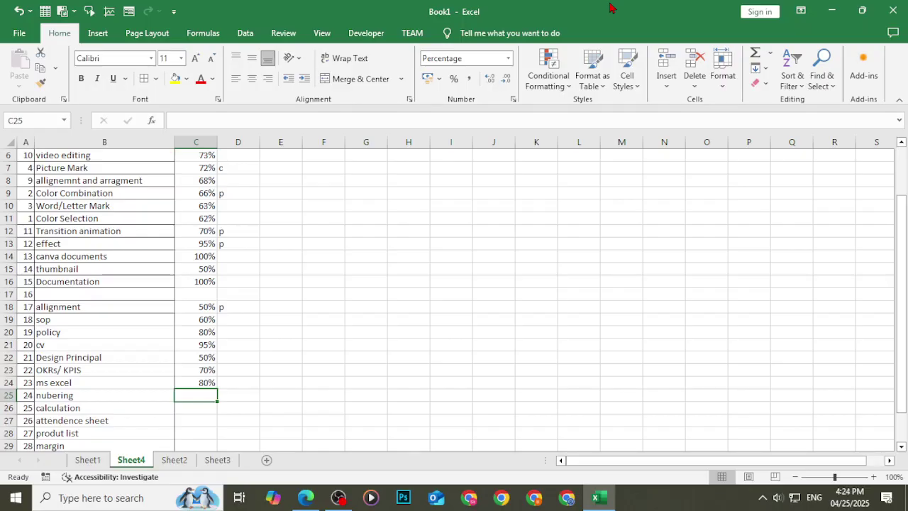
Correct the spelling of the nubering skill in B25 to "numbering".
key("Left")
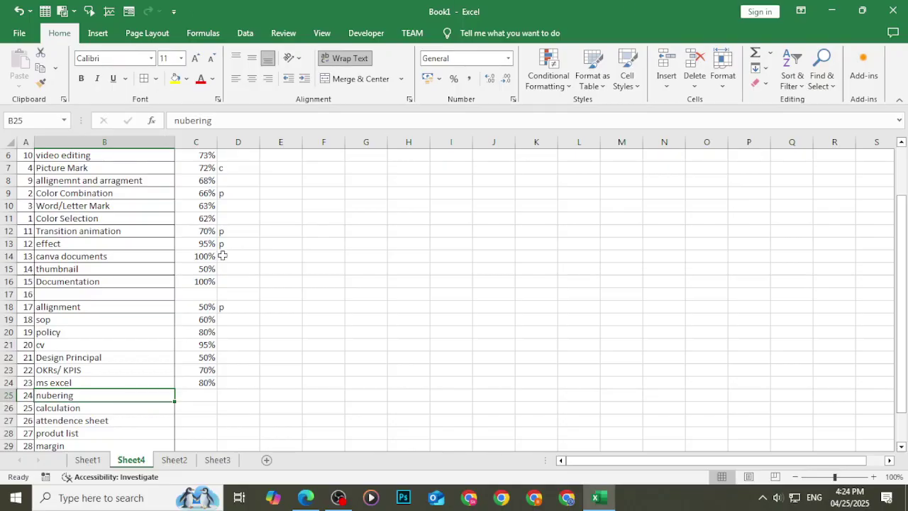
left_click(184, 120)
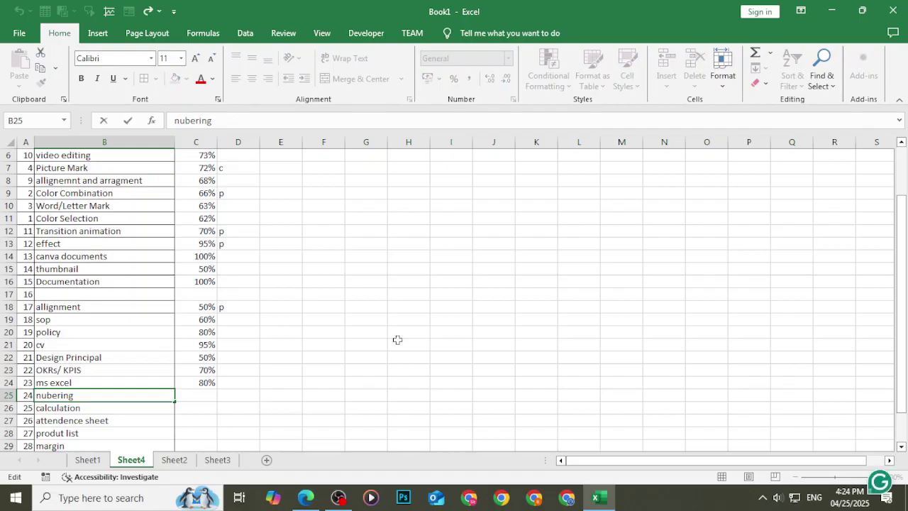
type("m")
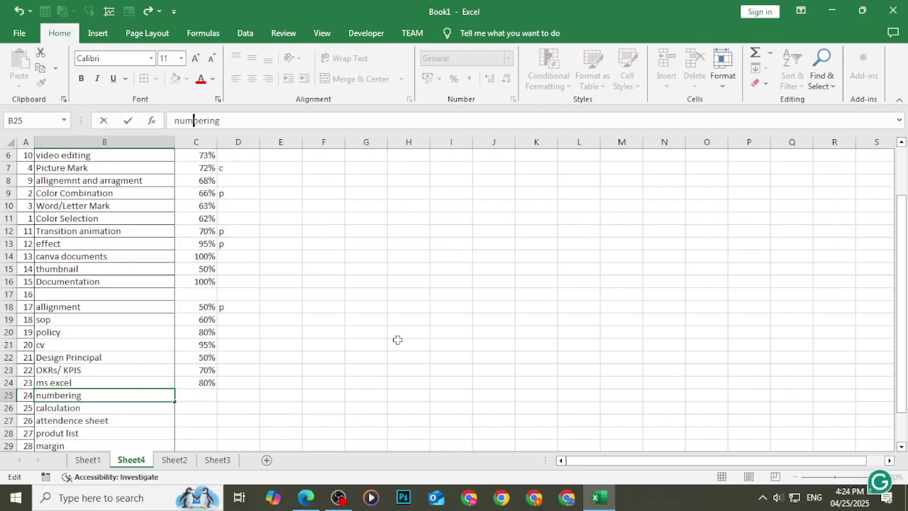
left_click(509, 393)
Clear the numbering skill from B25, leaving its row in place.
left_click(92, 396)
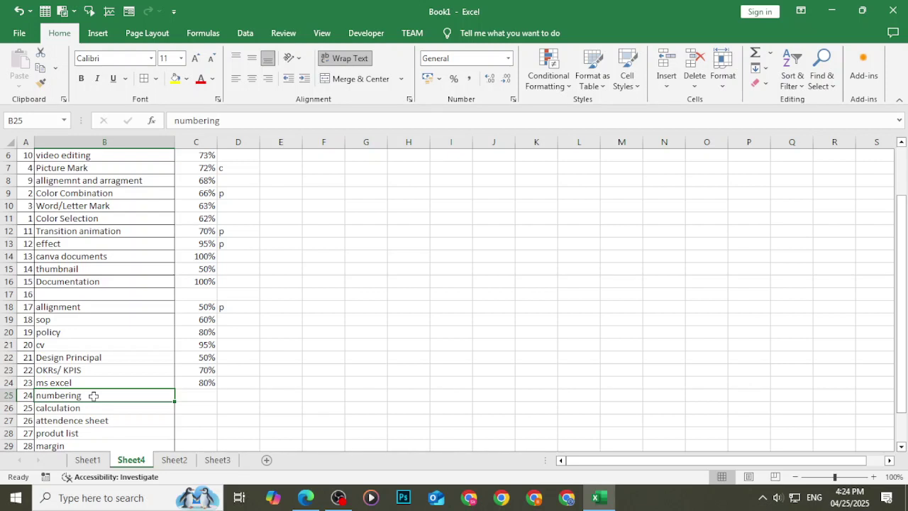
key("Delete")
key("Down")
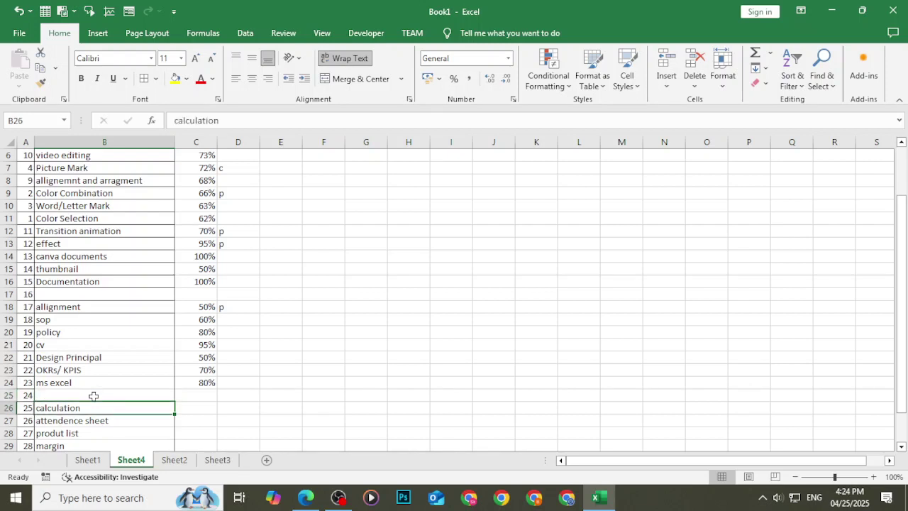
Rename the calculation skill in B26 to "calculation in excel" and enter 100% for it in C26.
key("Right")
key("Left")
left_click(233, 121)
type("in ")
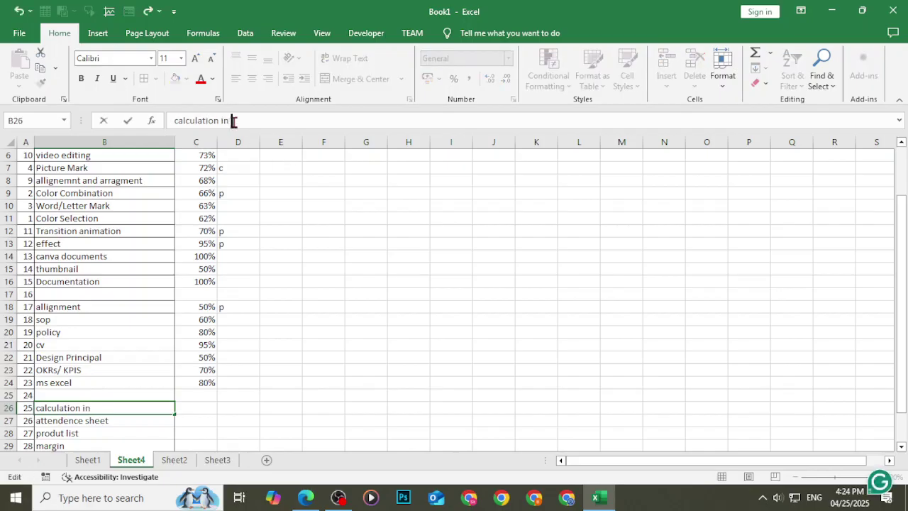
type("excel")
left_click(207, 408)
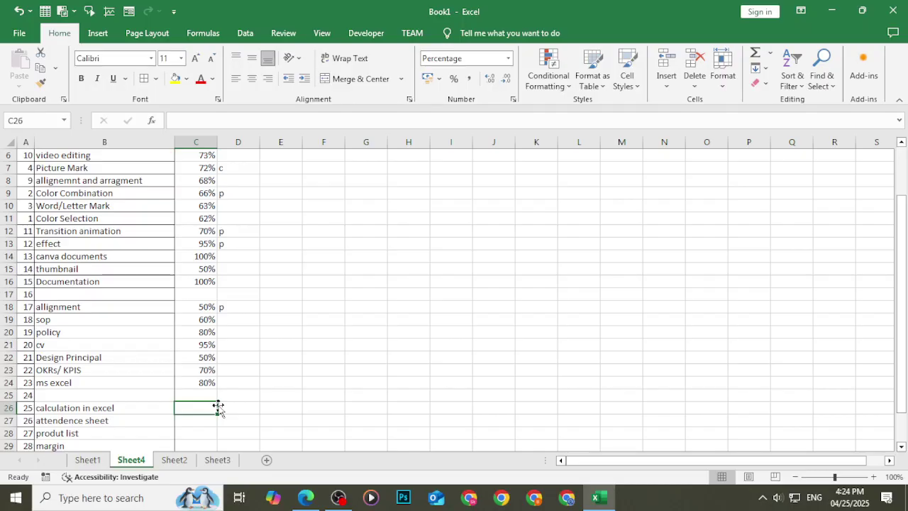
type("100")
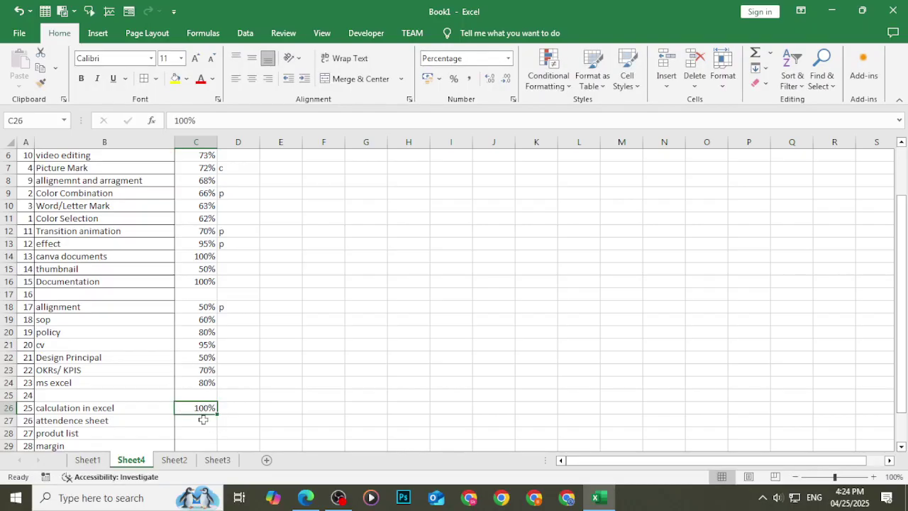
Enter 90% for the attendence sheet skill in C27.
left_click(200, 419)
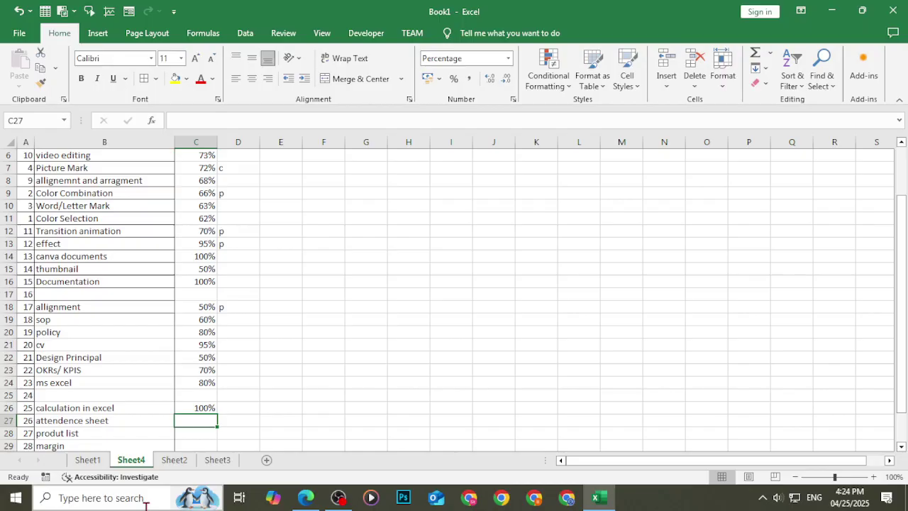
type("98")
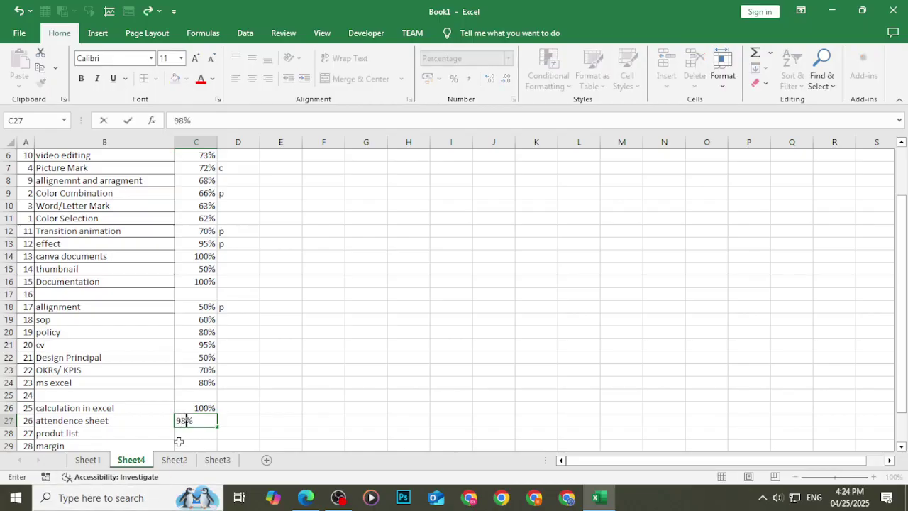
key("Return")
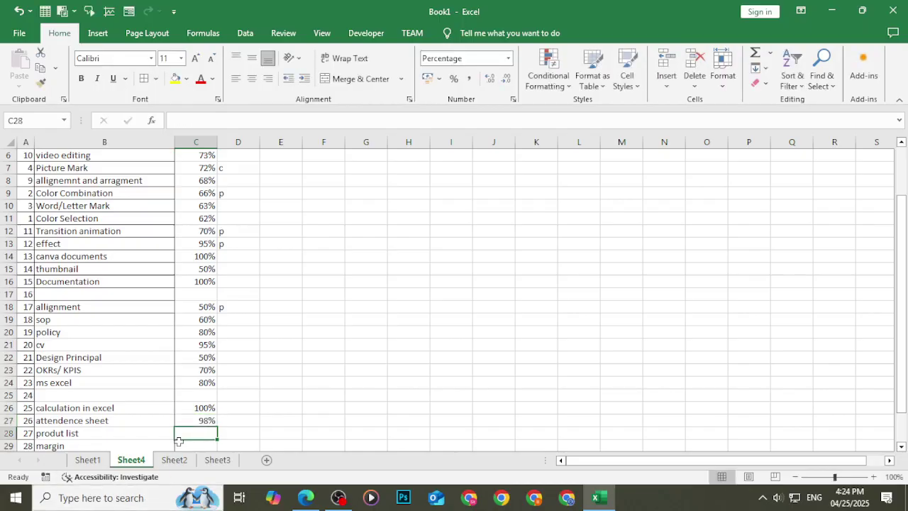
key("Up")
type("90")
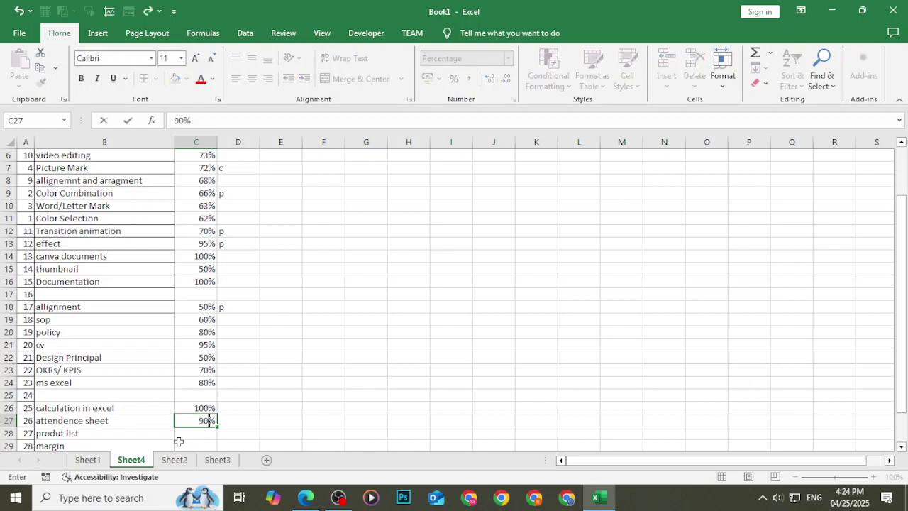
key("Return")
Enter 100% for the produt list skill in C28.
key("Down")
key("Down")
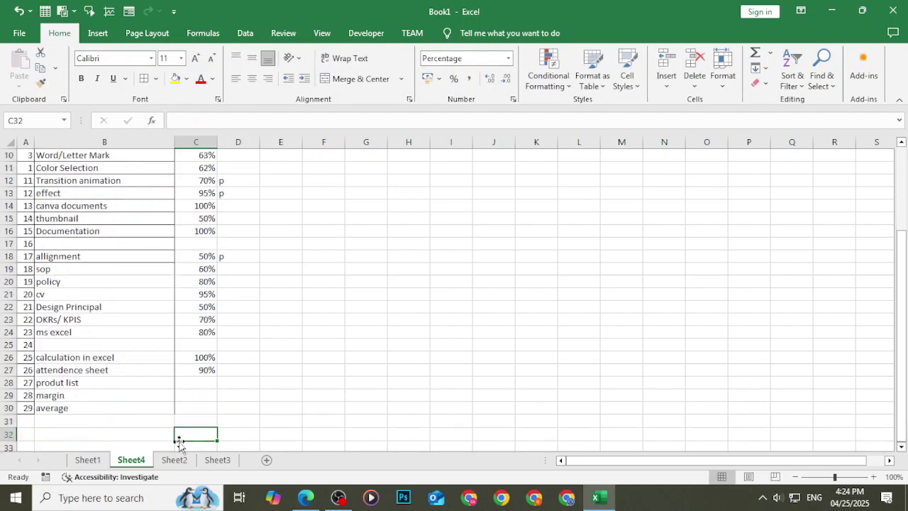
key("Up")
key("Up")
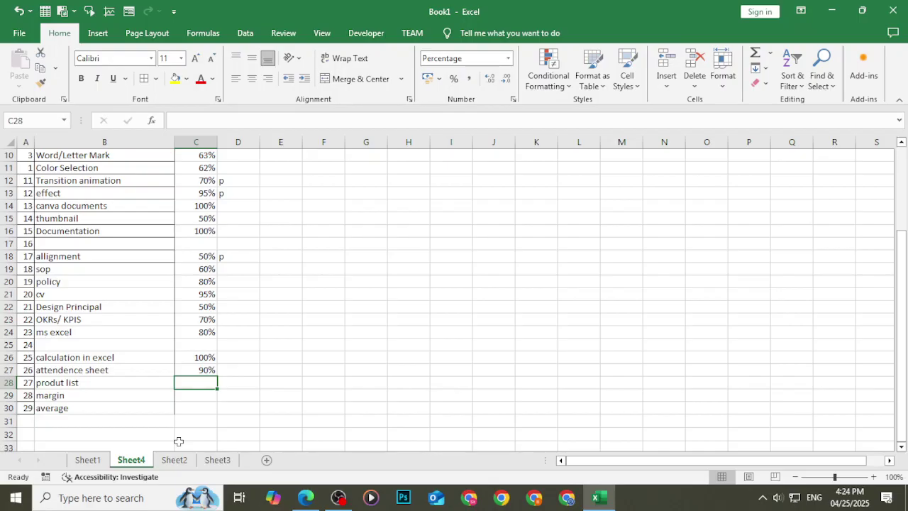
type("100")
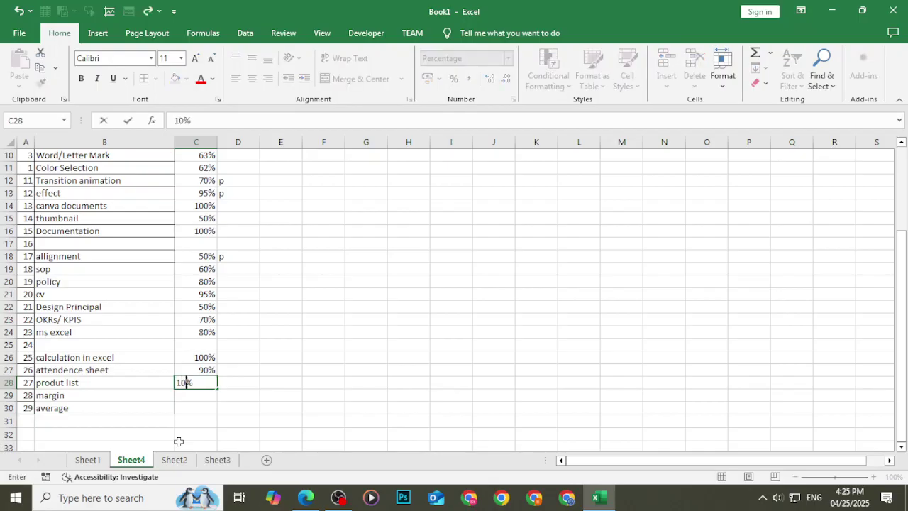
key("Return")
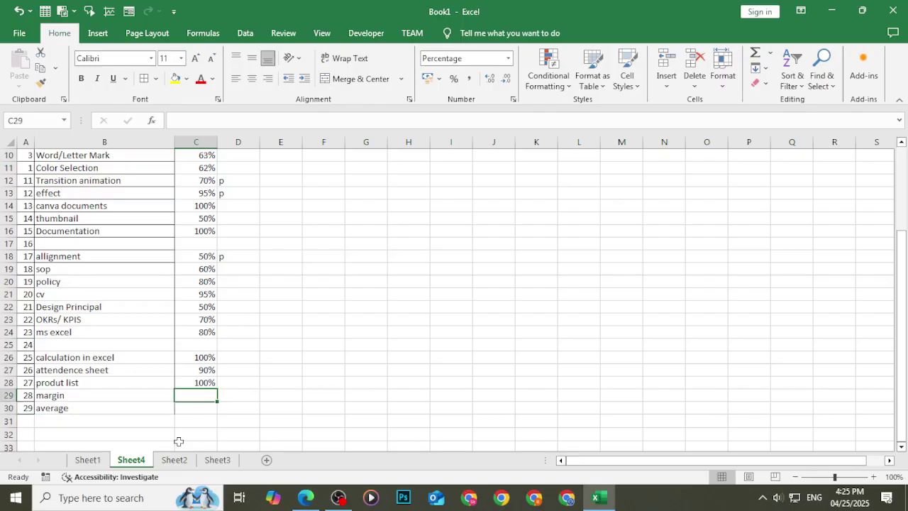
Enter 100% for both the margin and average skills in C29:C30.
type("12")
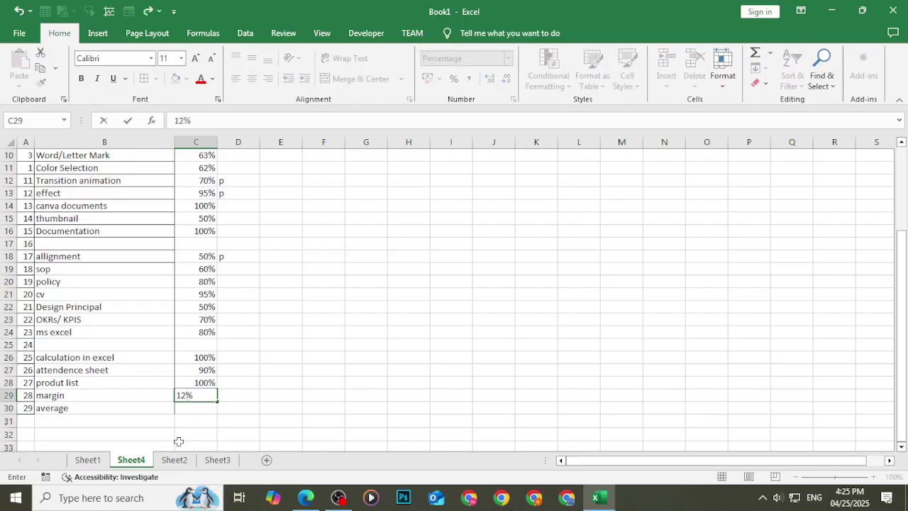
key("BackSpace")
type("00")
key("Return")
type("100")
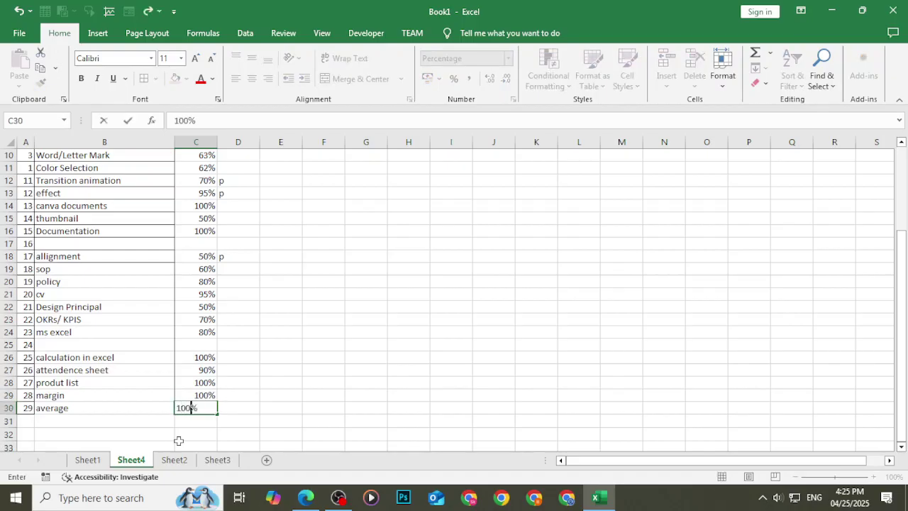
key("Return")
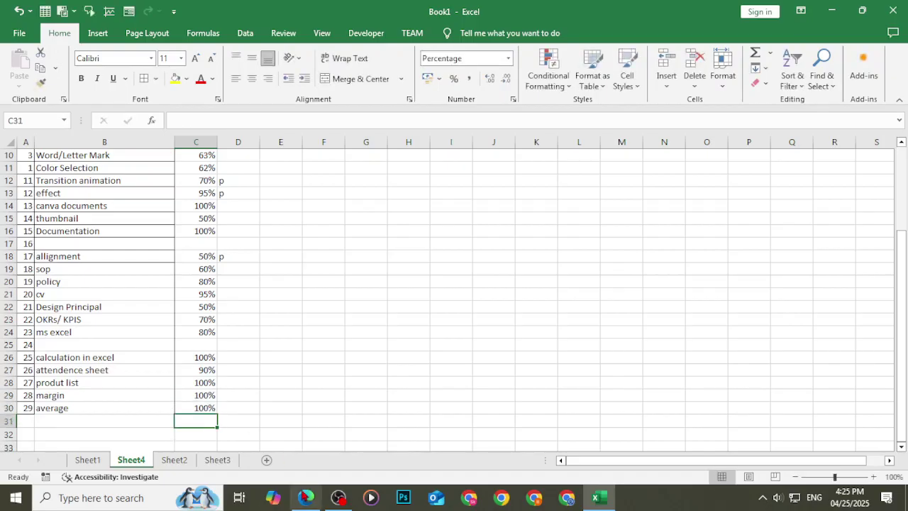
Sort the whole skills list by the percentages in column C from smallest to largest, keeping each row together.
left_click(58, 423)
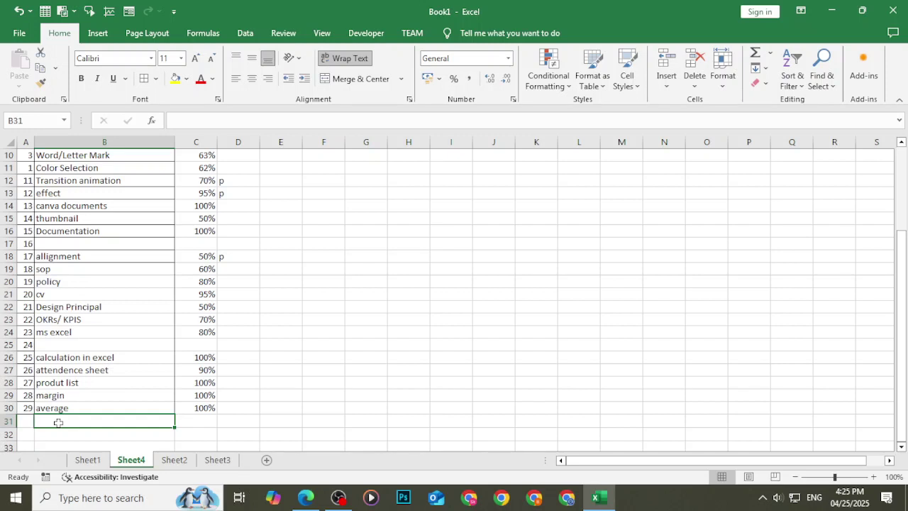
scroll(176, 353, "up", 3)
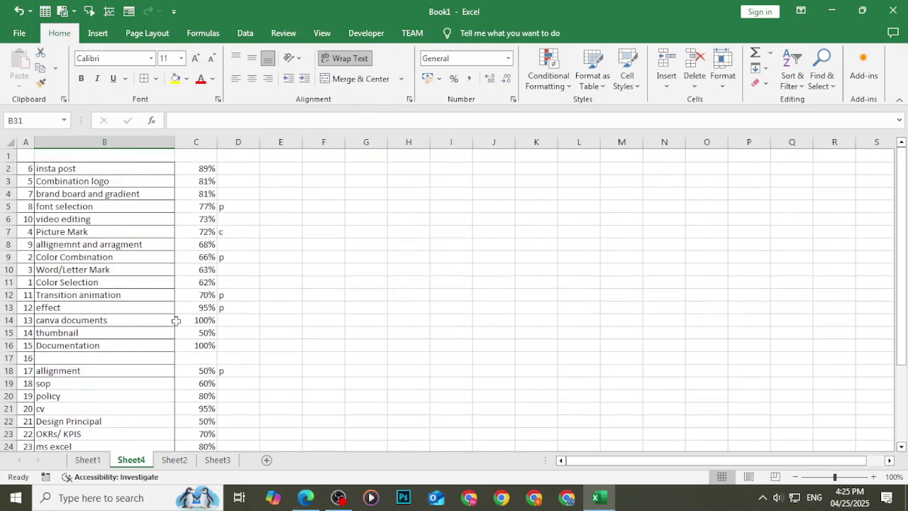
left_click(198, 141)
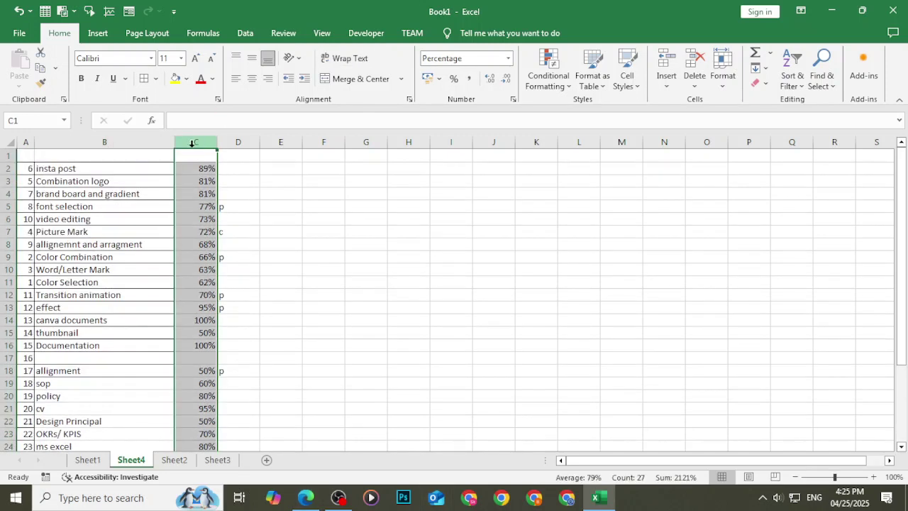
left_click(770, 63)
left_click(769, 62)
left_click(795, 86)
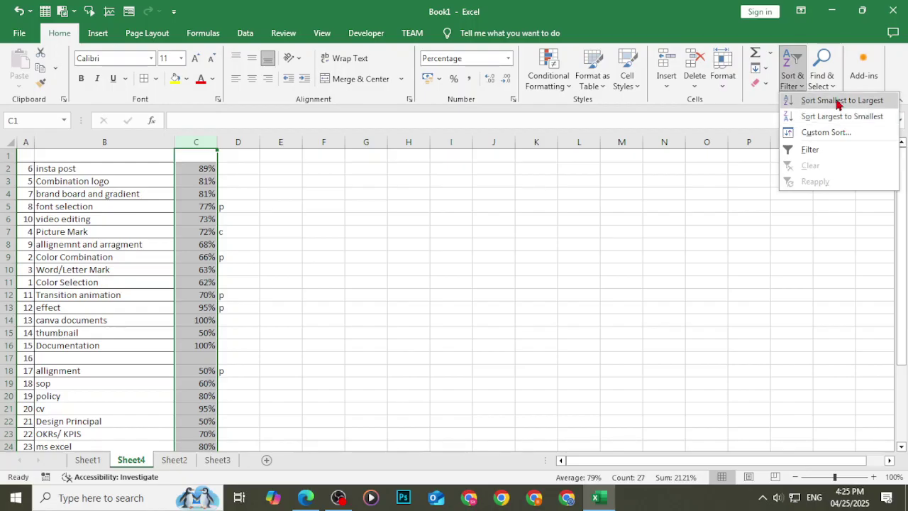
left_click(838, 101)
left_click(640, 241)
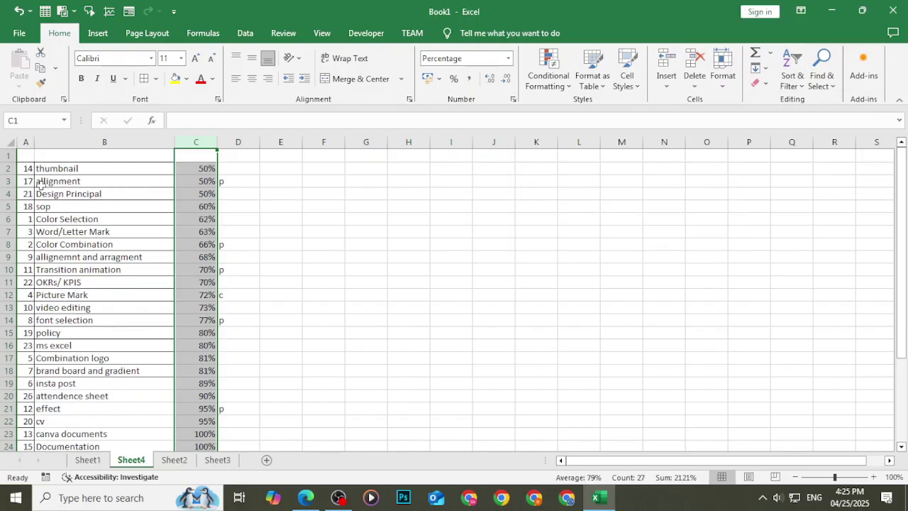
Review the lowest-scoring skills in B2:B13 of the sorted list.
left_click(271, 193)
left_click(101, 181)
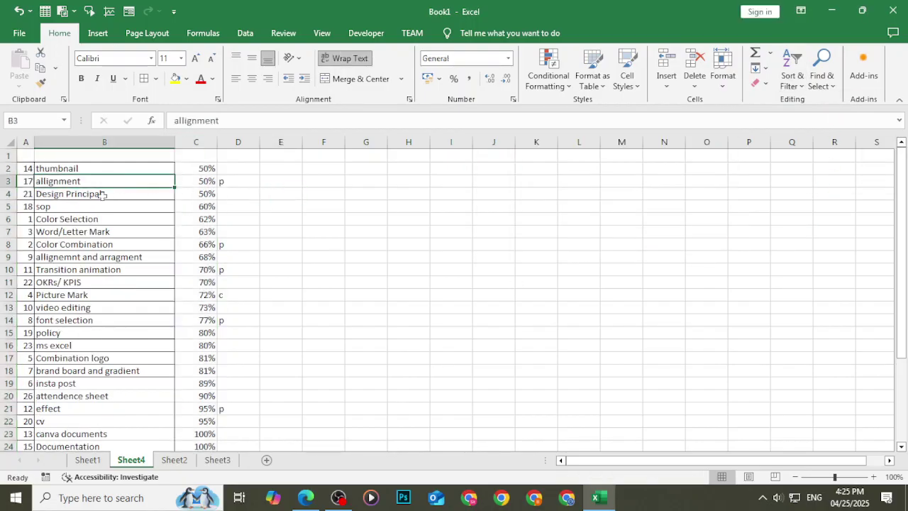
left_click(102, 193)
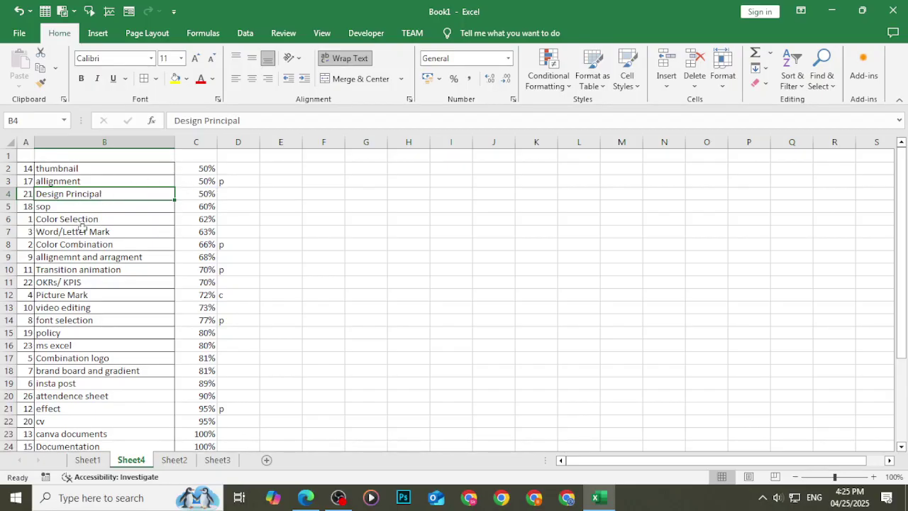
left_click_drag(135, 168, 125, 192)
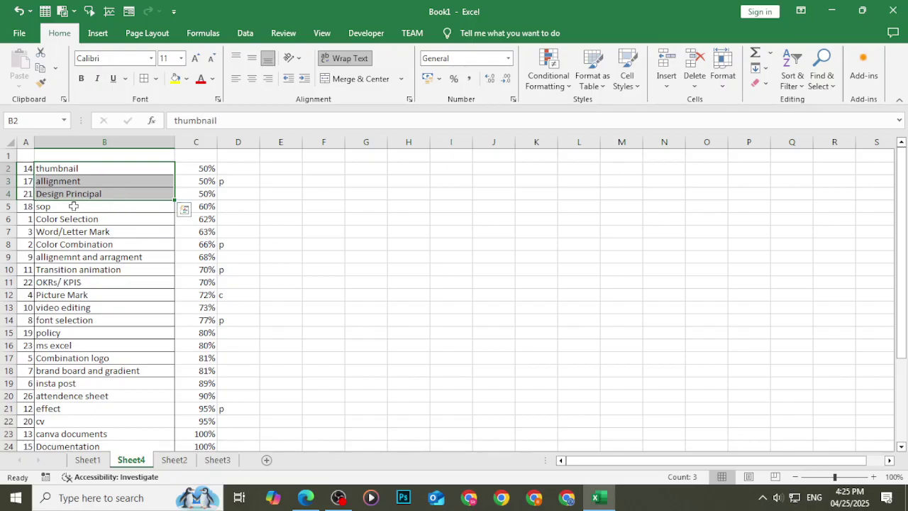
left_click_drag(73, 205, 168, 310)
left_click(366, 360)
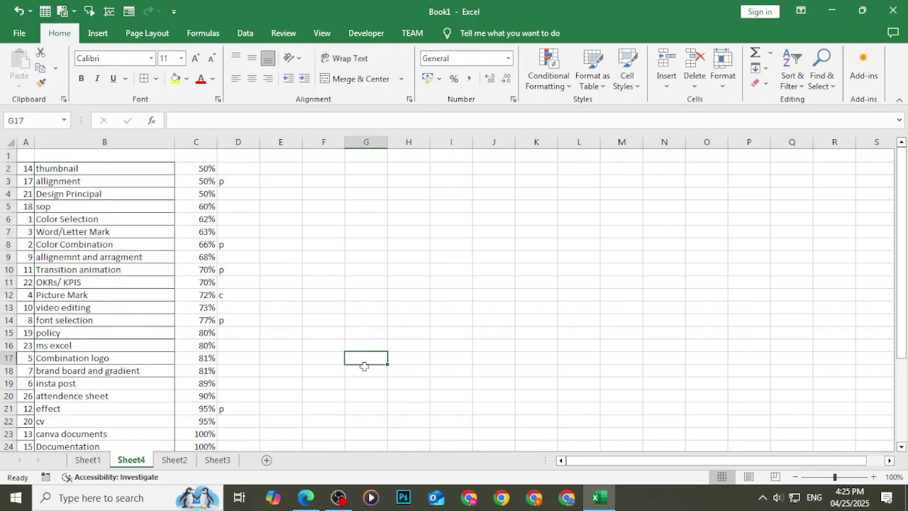